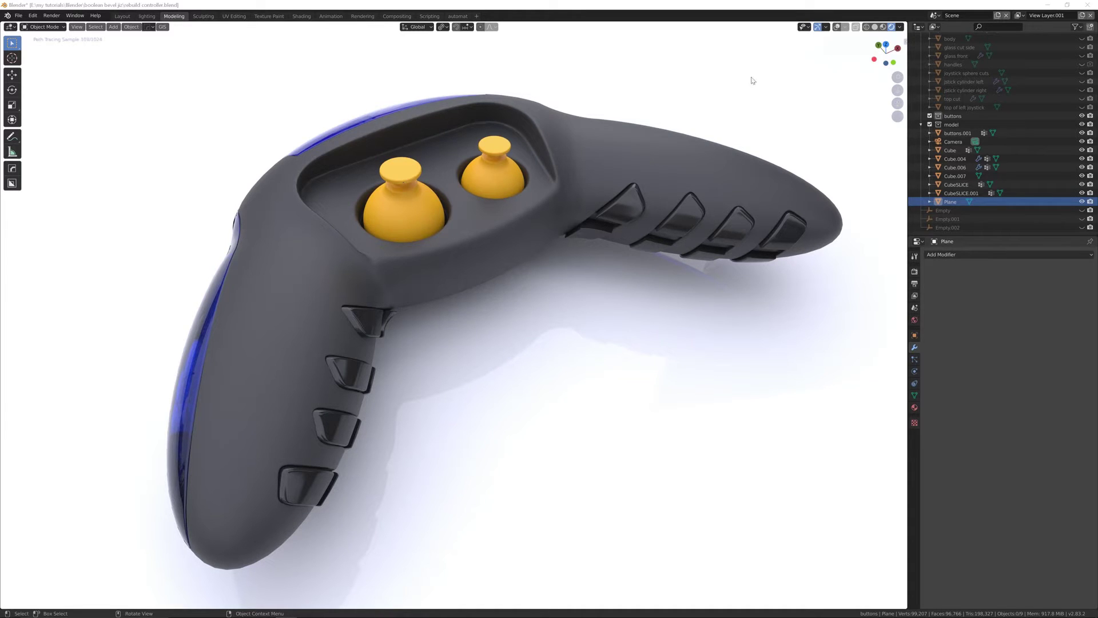
- Switch the viewport to material preview, hide the Plane object and inspect the controller model from several sides
click(884, 27)
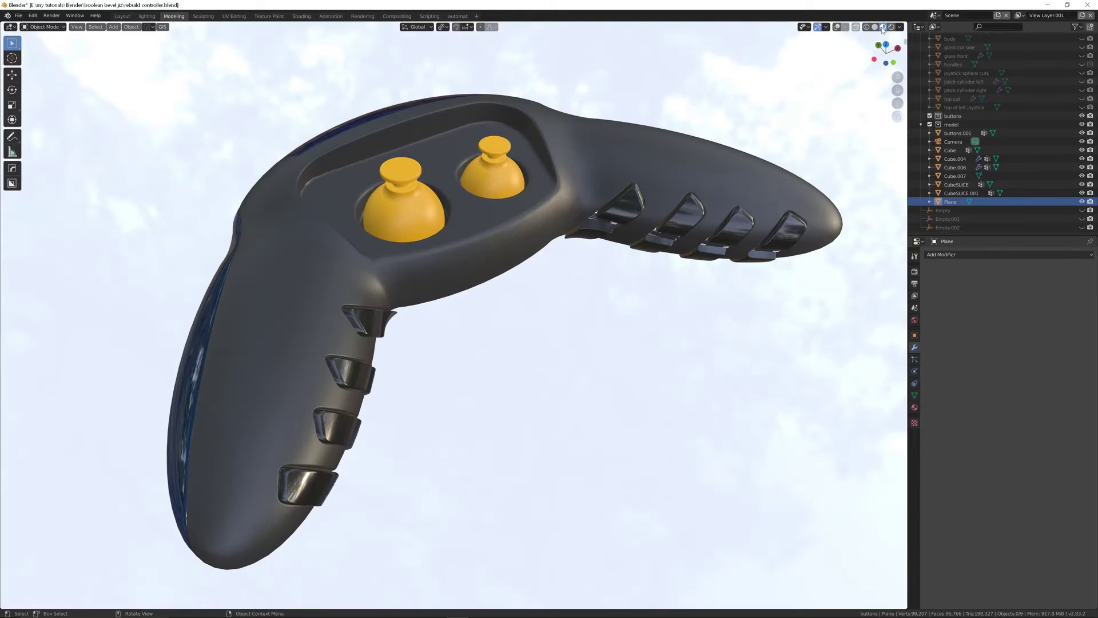
click(1082, 202)
mouse_move(500, 253)
middle_down()
mouse_move(446, 239)
mouse_move(429, 222)
mouse_move(408, 233)
mouse_move(417, 250)
mouse_move(475, 236)
mouse_move(495, 243)
middle_up()
middle_drag(367, 332, 349, 271)
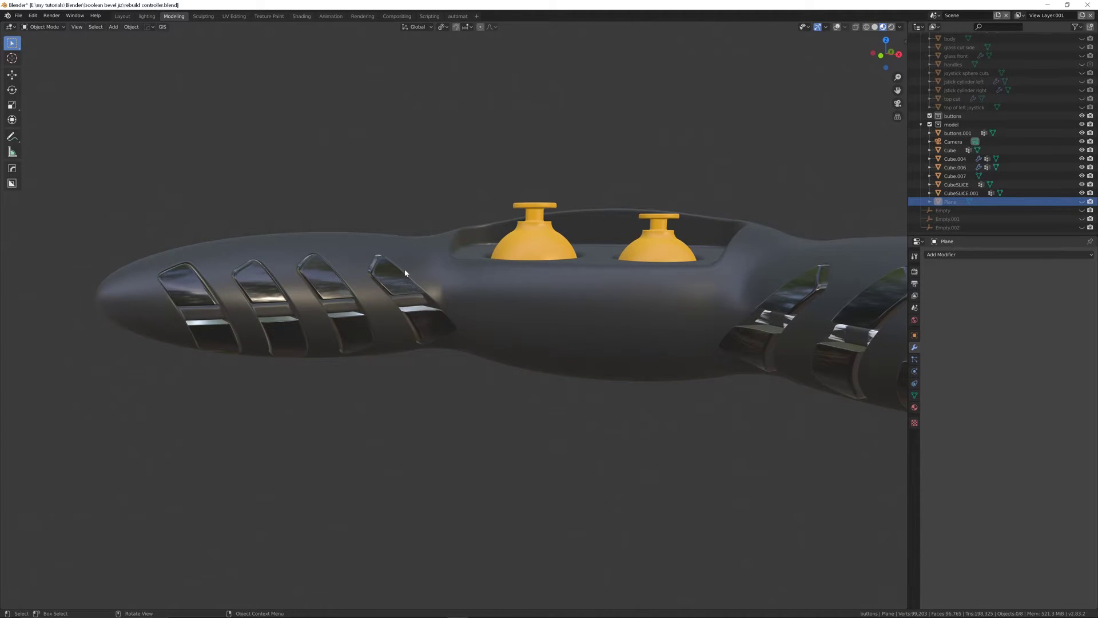
middle_drag(329, 247, 445, 307)
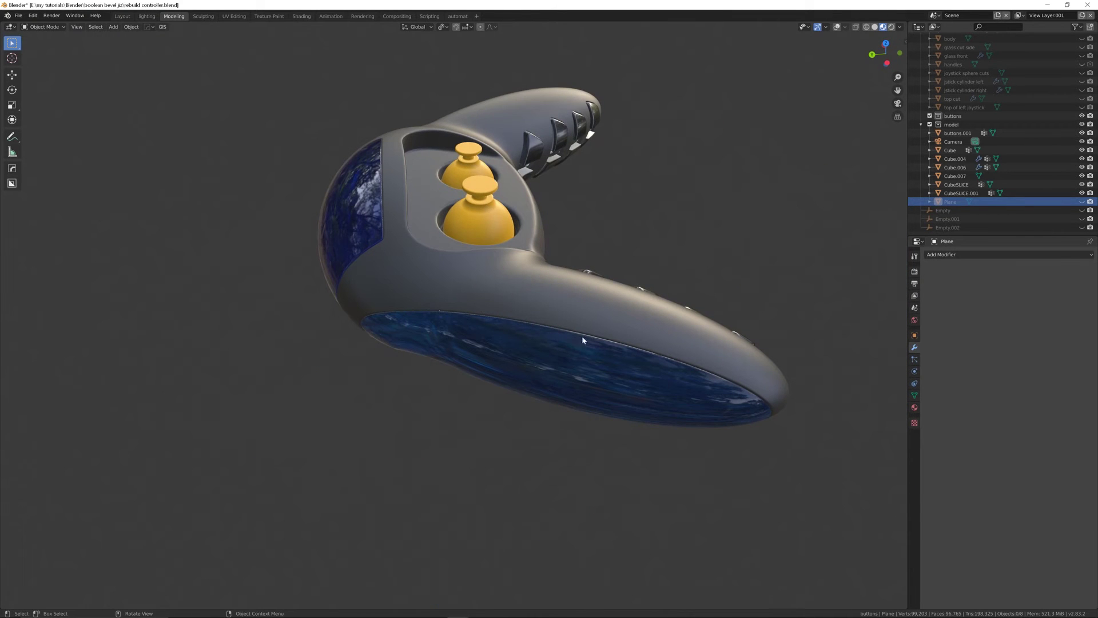
middle_drag(362, 200, 572, 241)
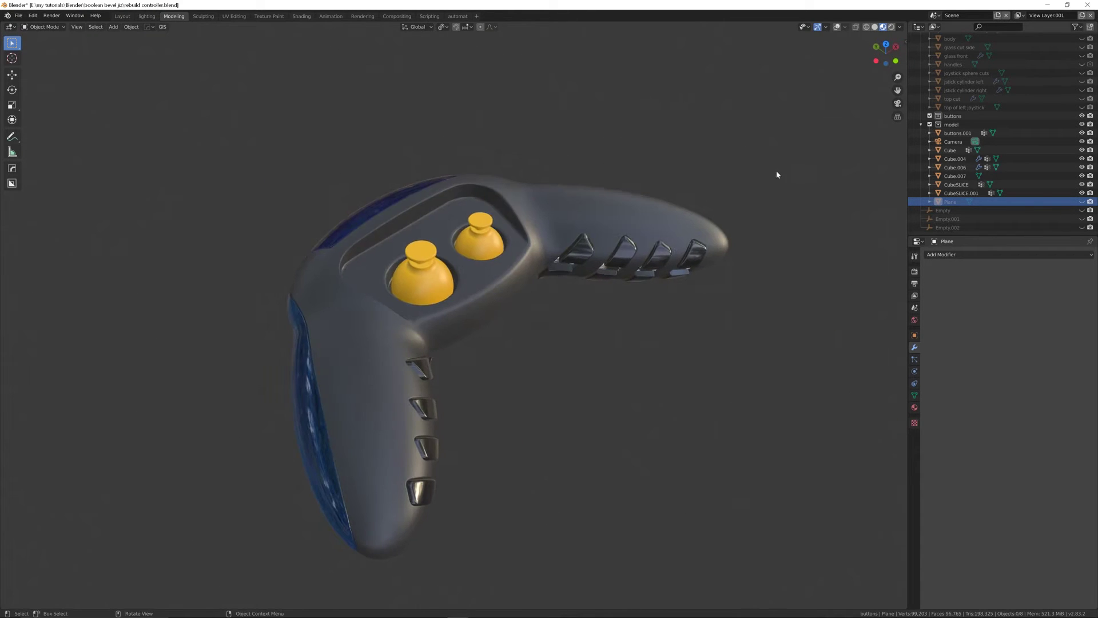
- Exclude the model collection and show only the body object with viewport overlays turned on
click(929, 124)
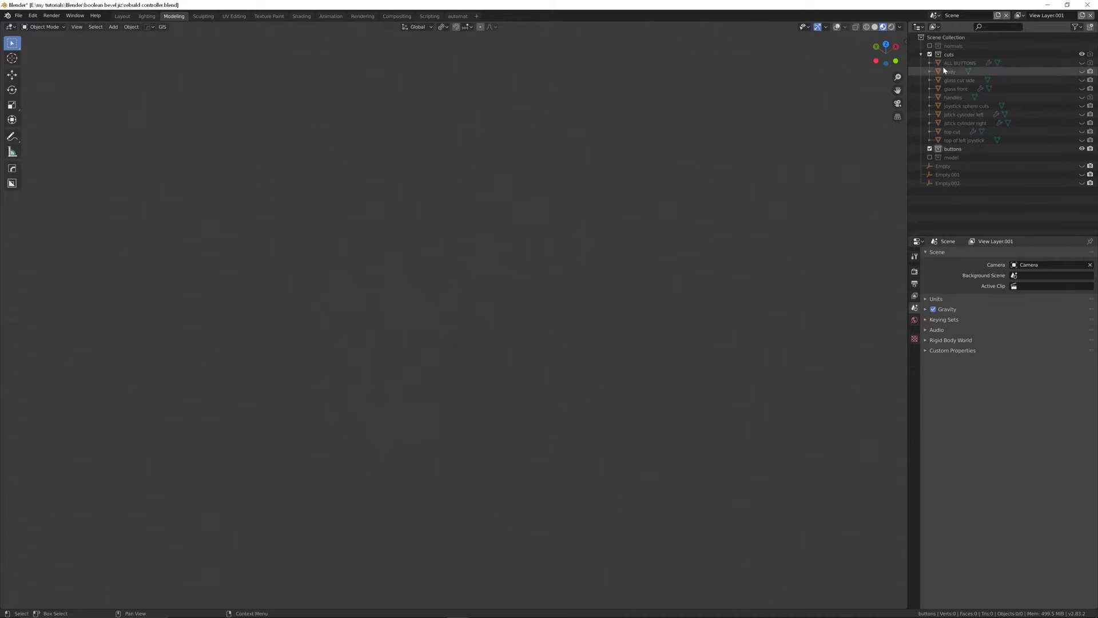
click(1082, 72)
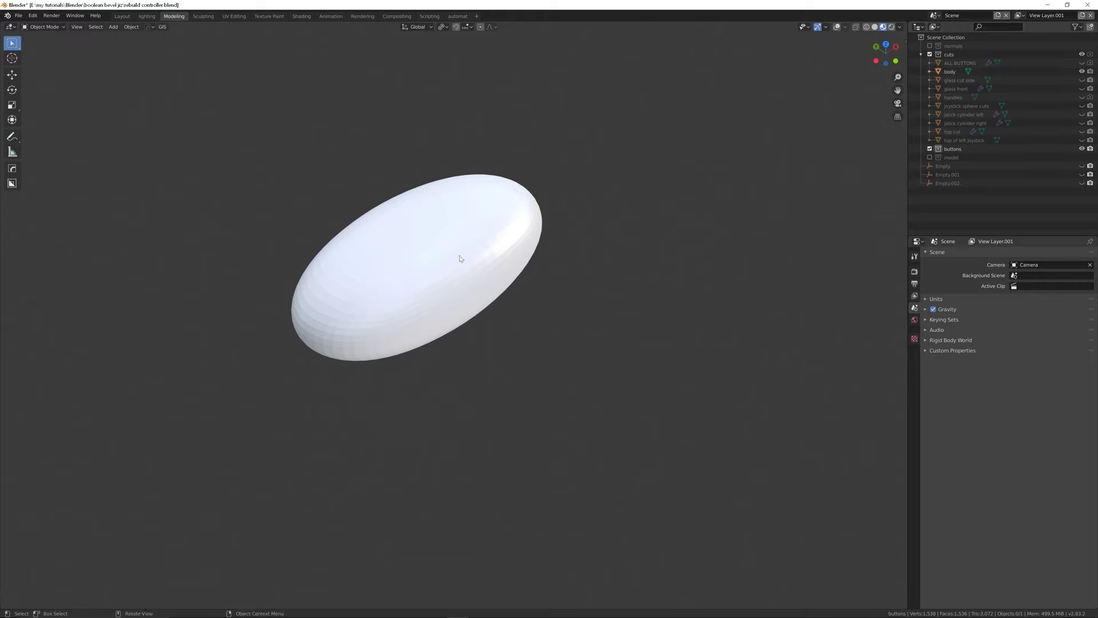
click(836, 27)
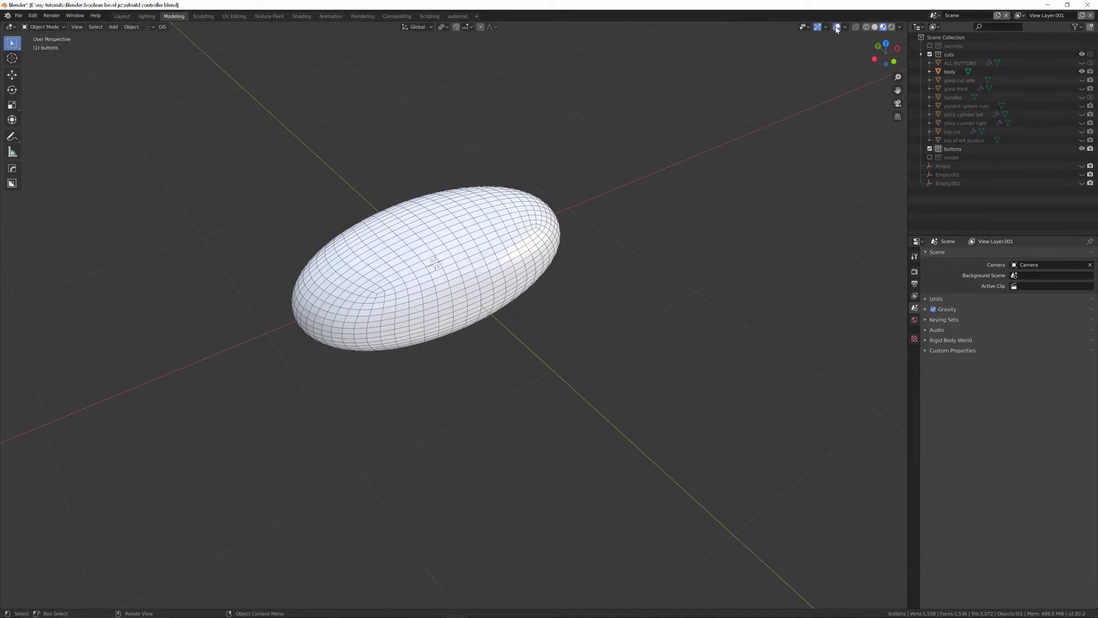
middle_drag(488, 261, 478, 283)
scroll(509, 294, down, 2)
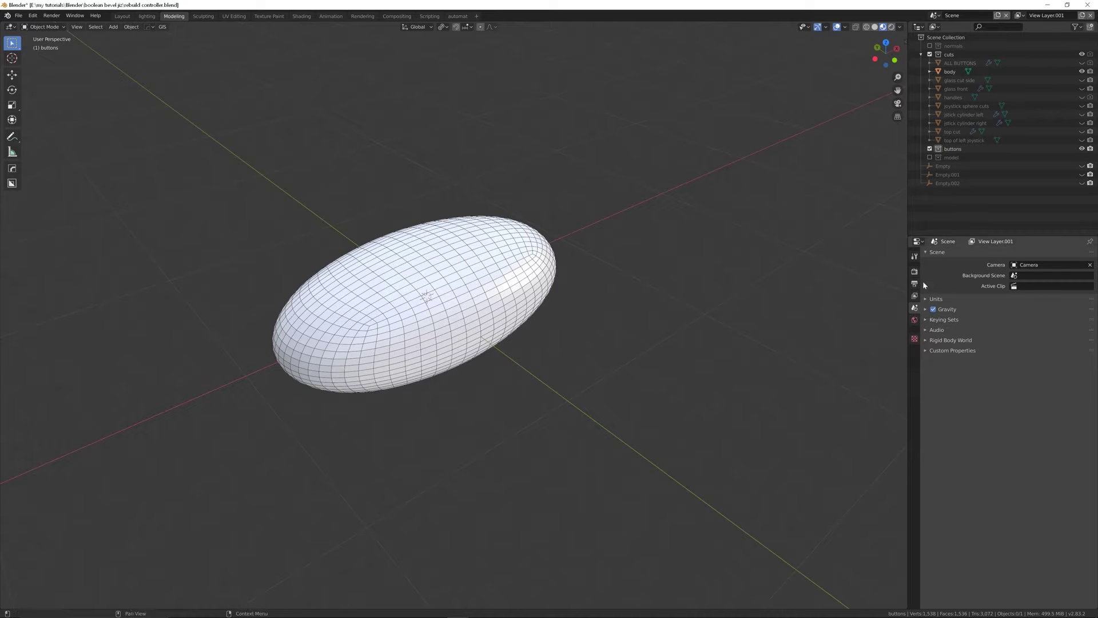
- Select the body ellipsoid and unhide the handles object beside it
click(492, 320)
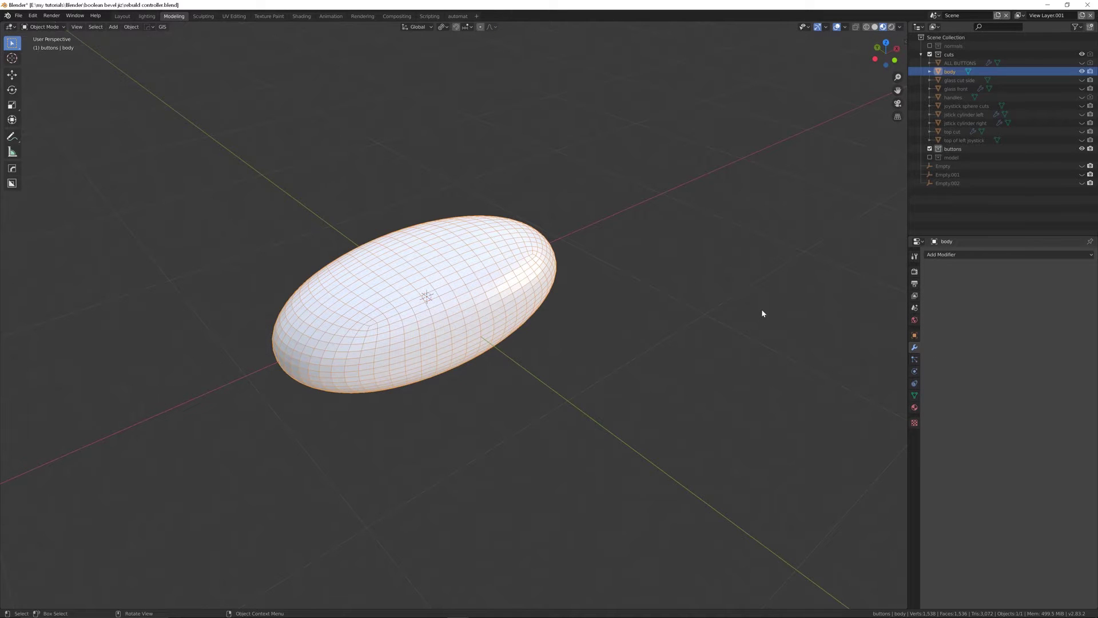
scroll(534, 257, down, 2)
mouse_move(535, 257)
middle_down()
mouse_move(510, 274)
mouse_move(537, 290)
mouse_move(540, 266)
middle_up()
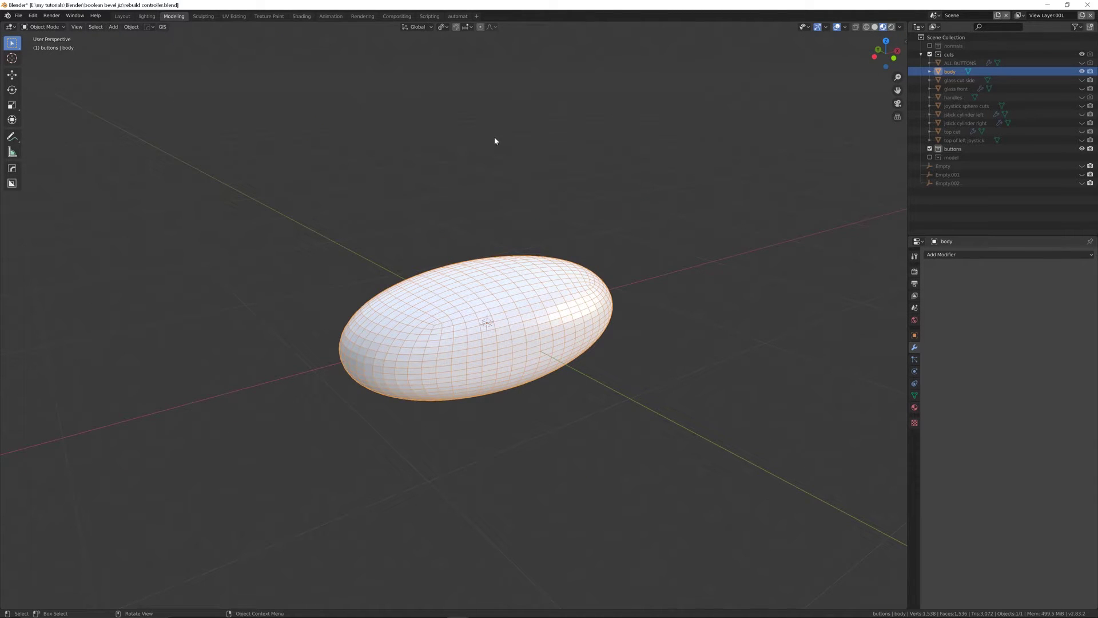
middle_drag(561, 306, 569, 283)
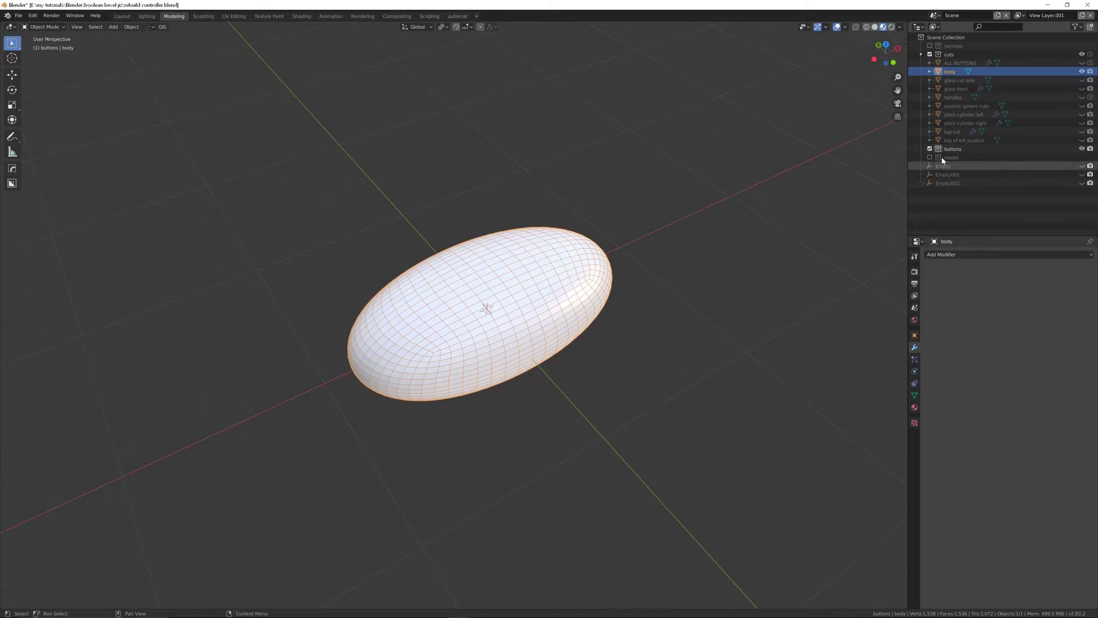
click(1081, 98)
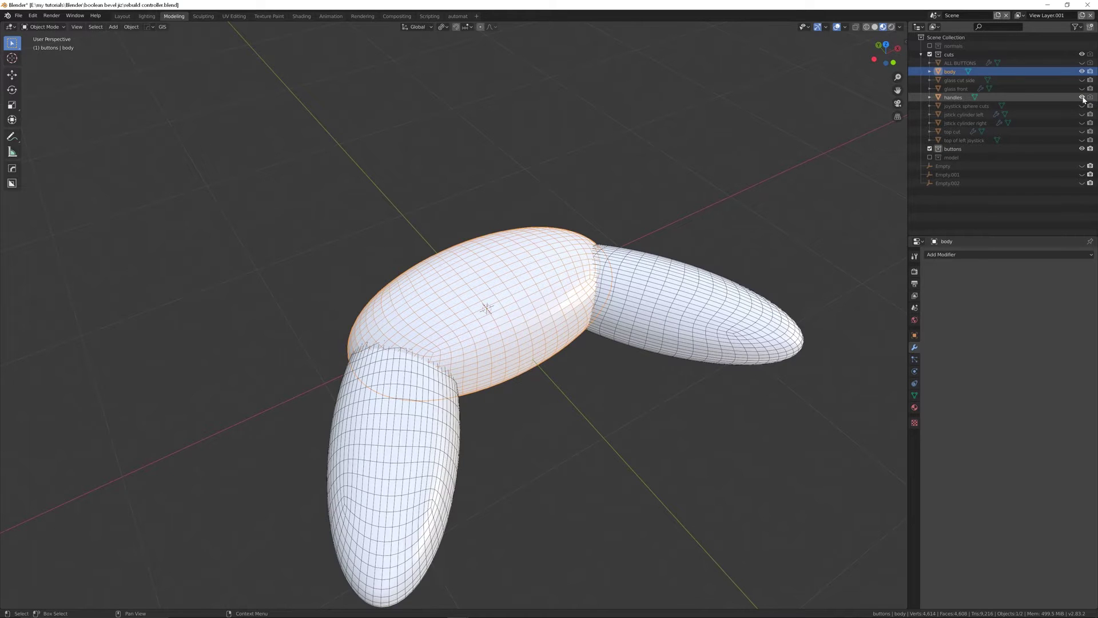
middle_drag(653, 267, 584, 255)
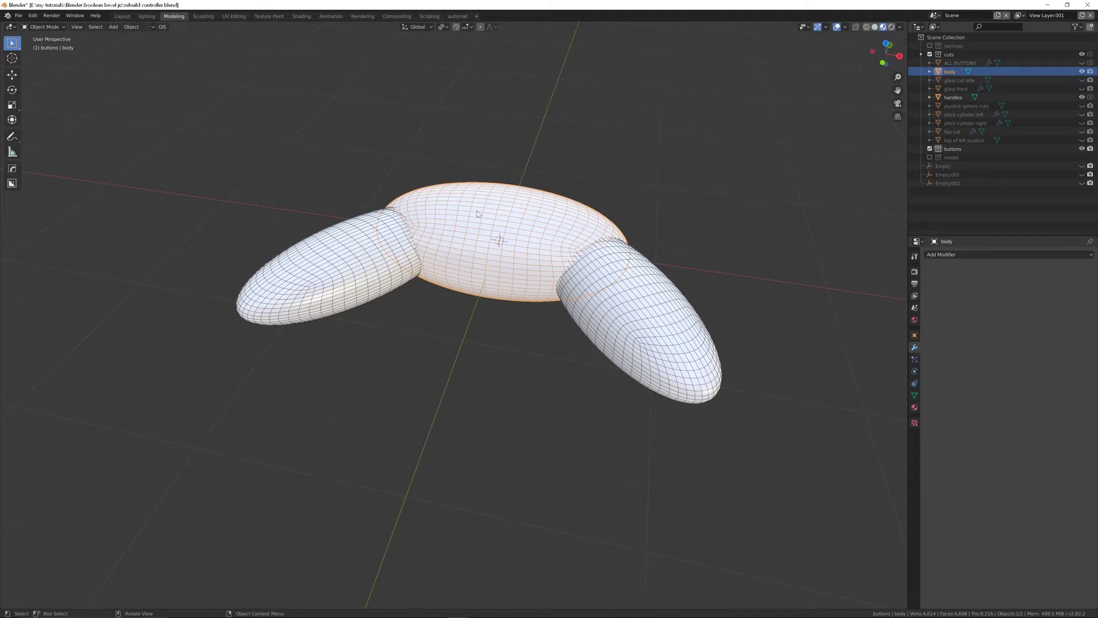
middle_drag(264, 275, 504, 267)
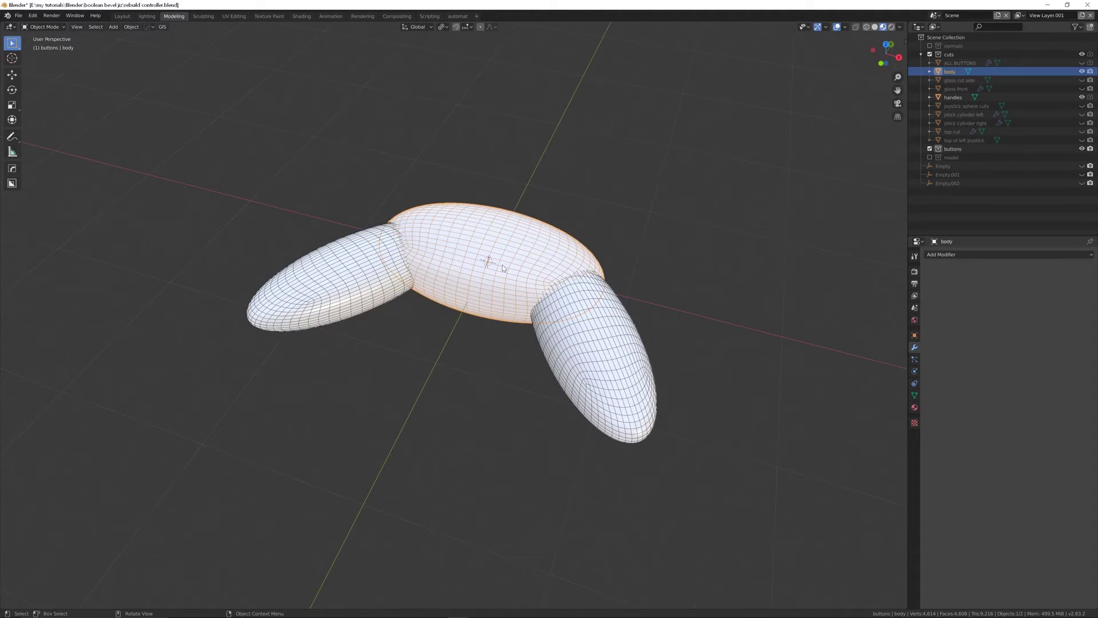
- Join the handles to the body with a Boolean union, keeping the body as the active object
scroll(503, 268, up, 2)
click(638, 369)
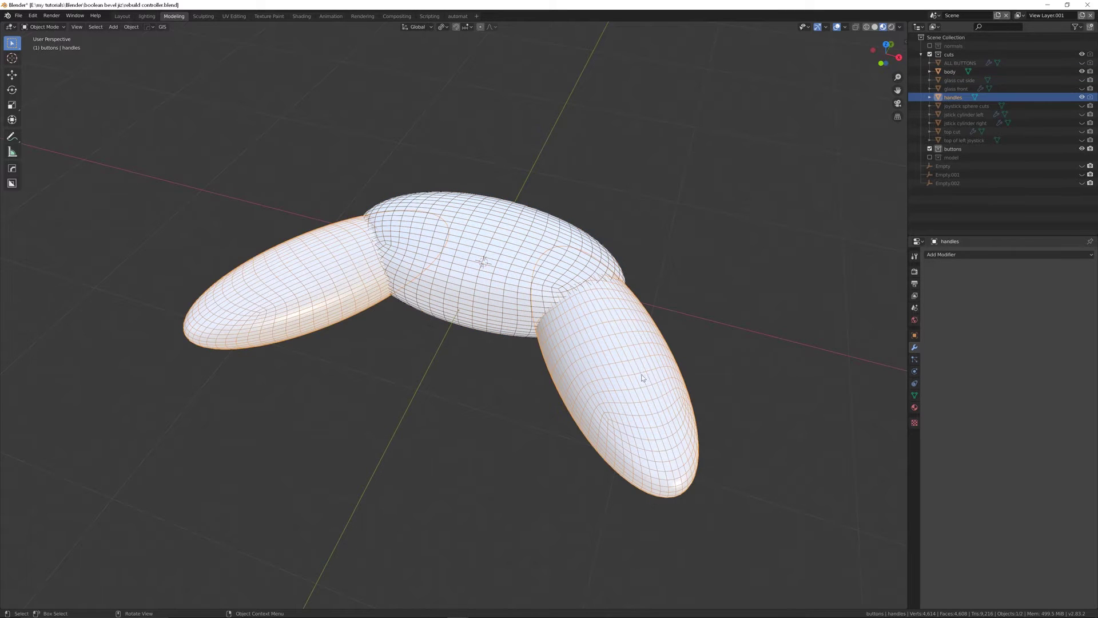
shift+click(508, 235)
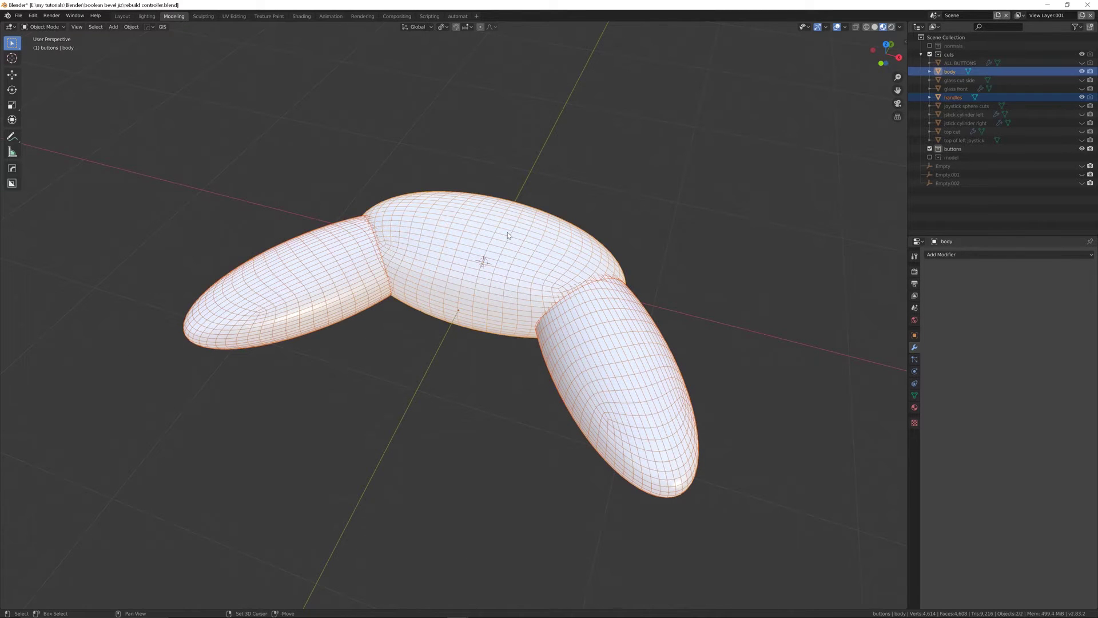
key(ctrl+KP_Add)
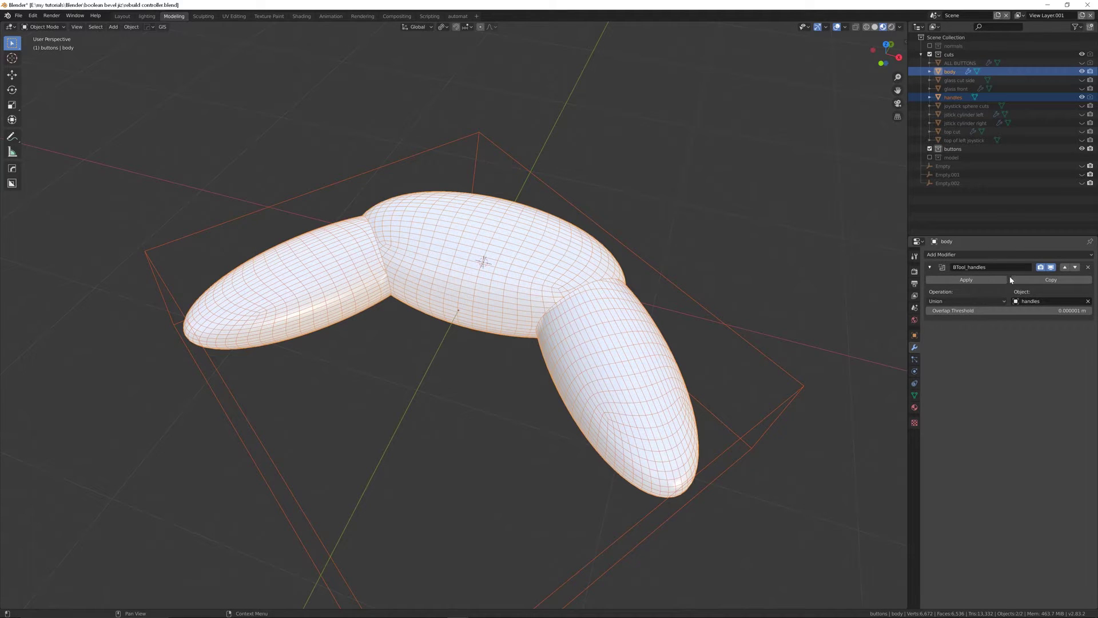
- Bevel the union seams between the body and handles with the Bevel After Boolean add-on
middle_drag(578, 269, 729, 239)
key(n)
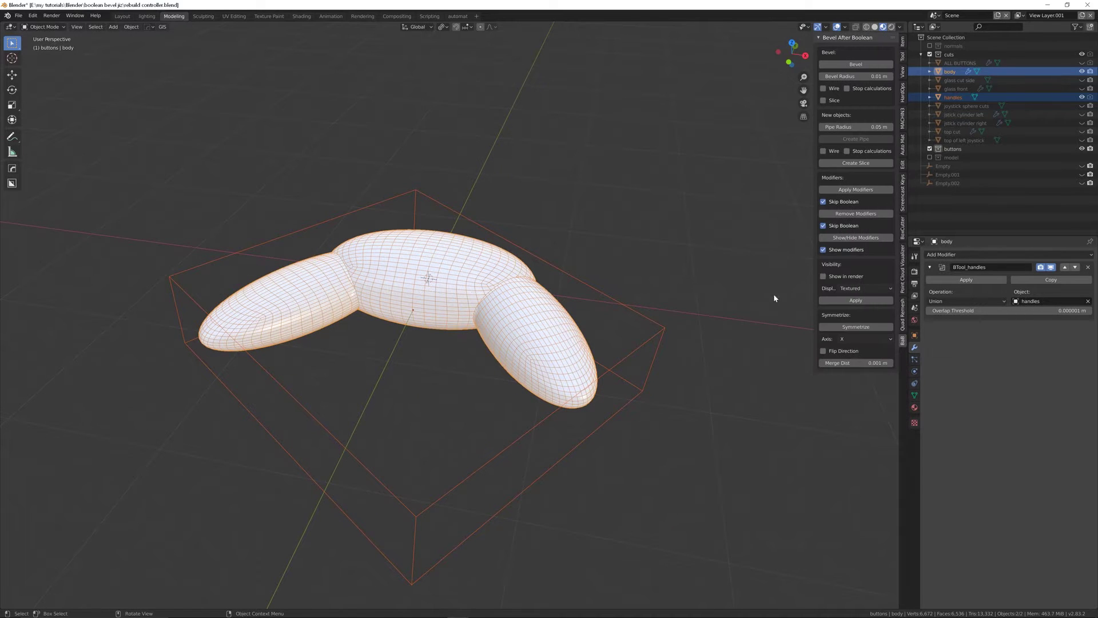
click(864, 64)
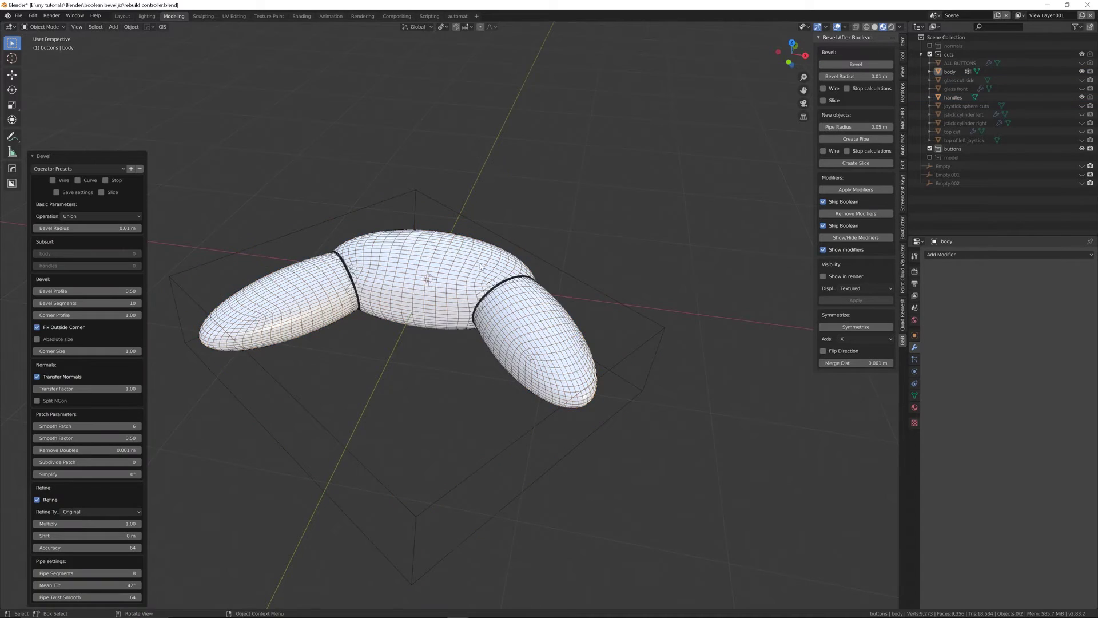
- Set the union's bevel radius to 0.15 m and select the beveled body
middle_drag(553, 235, 189, 240)
click(109, 228)
text(.15)
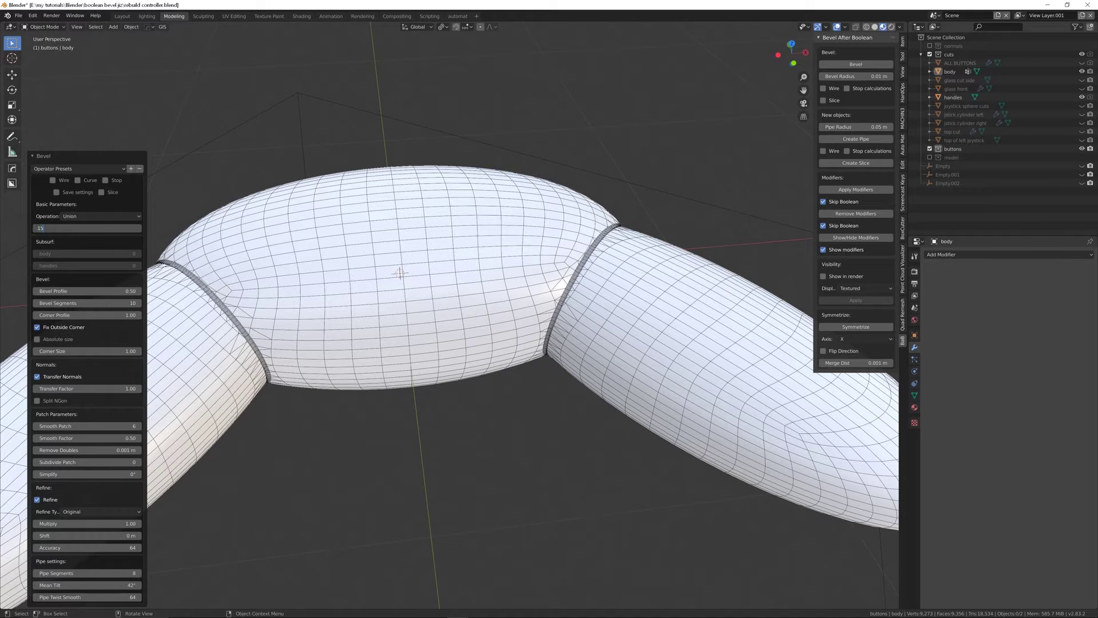
key(Return)
middle_drag(401, 269, 459, 291)
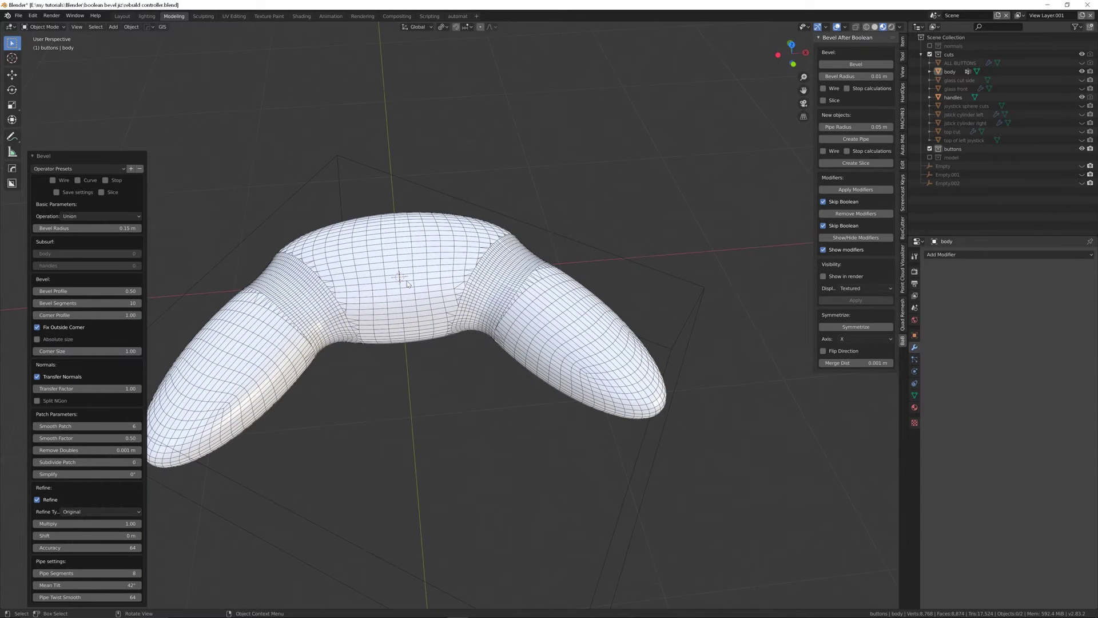
click(459, 291)
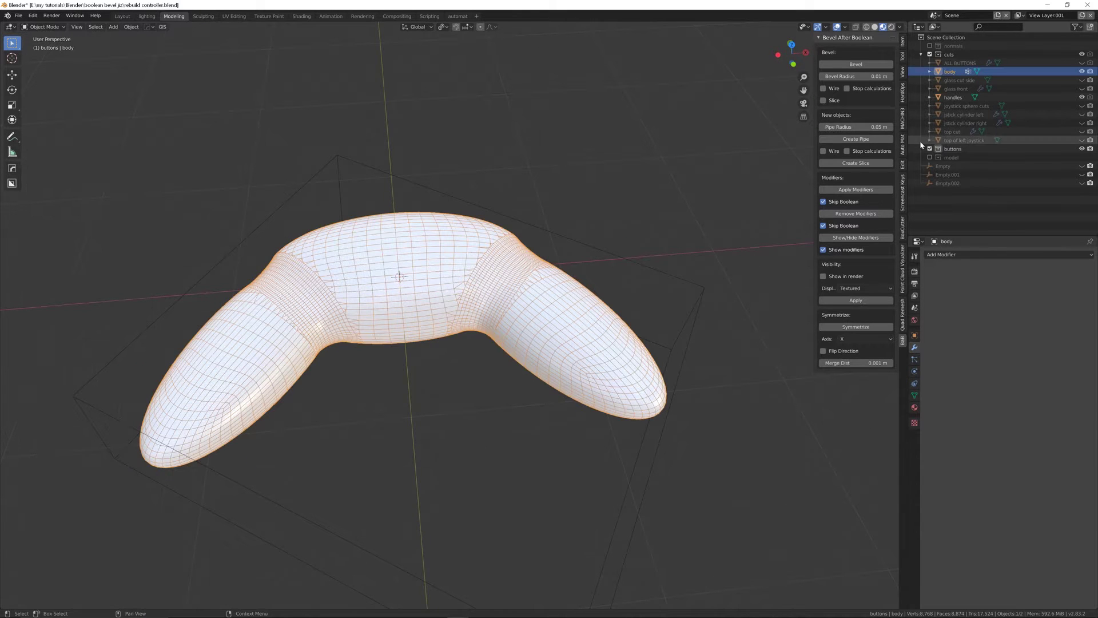
- Unhide the glass cut side object that overlaps the outer sides of the handles
middle_drag(504, 287, 448, 269)
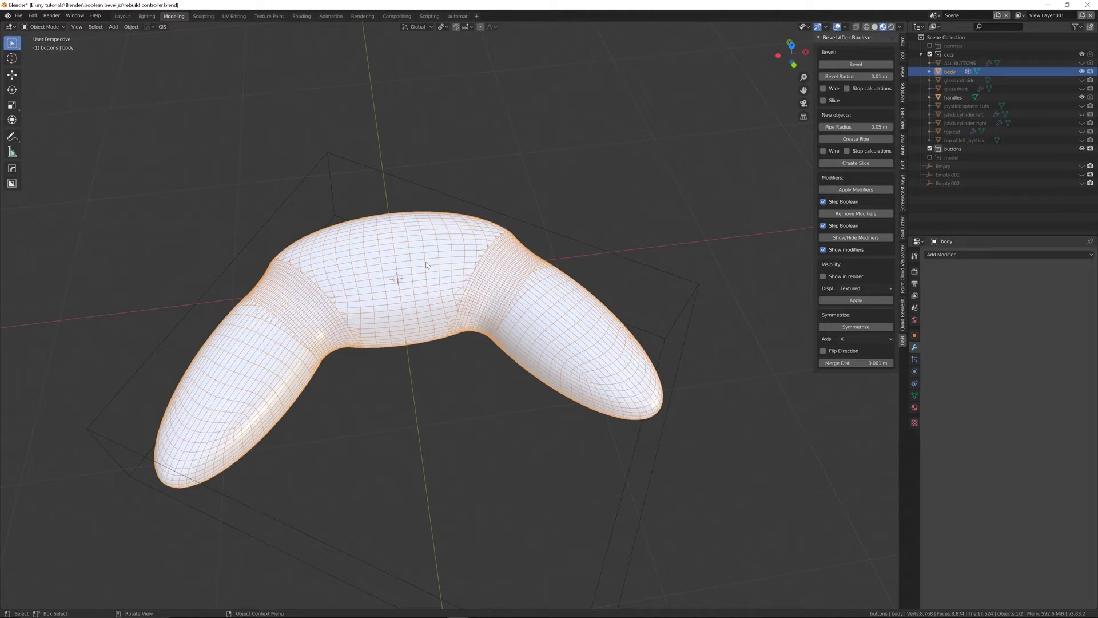
middle_drag(603, 334, 581, 310)
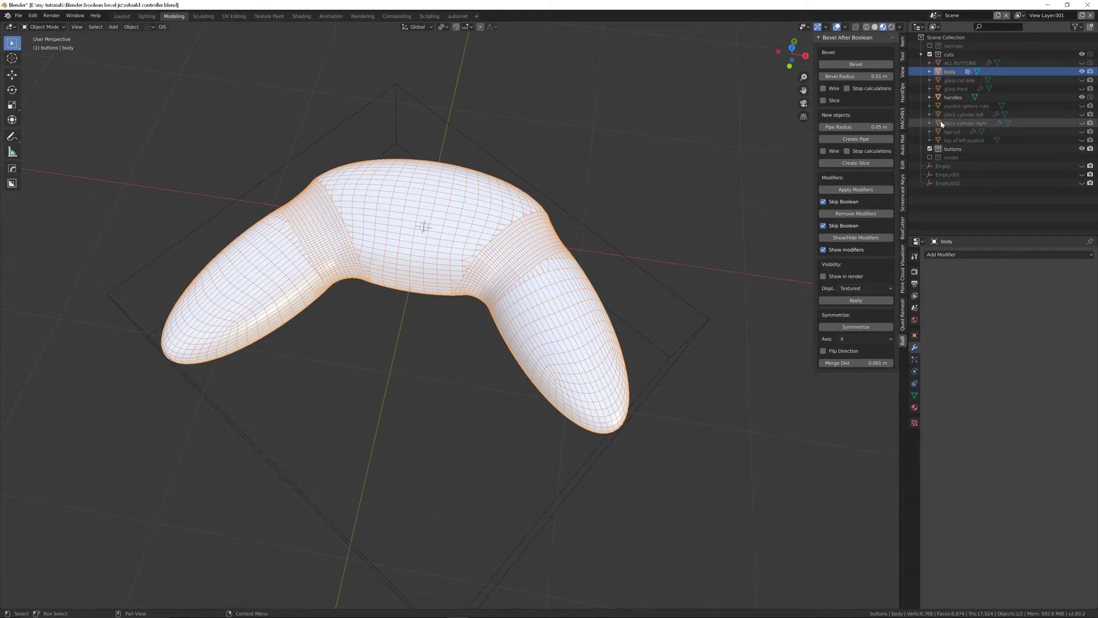
click(1082, 80)
middle_drag(521, 220, 532, 218)
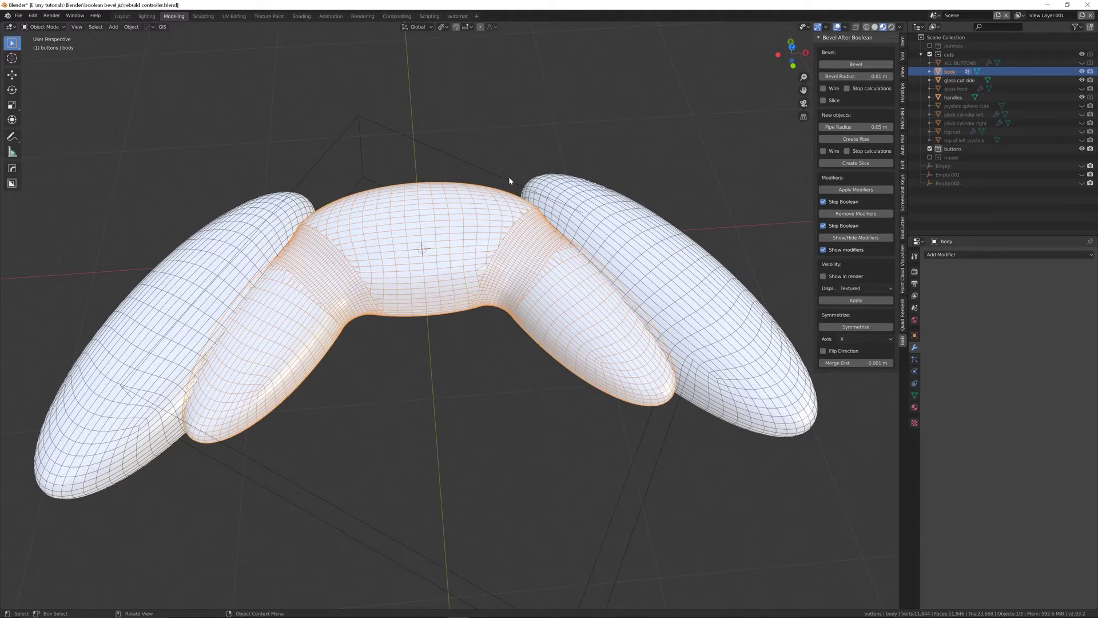
middle_drag(550, 249, 540, 261)
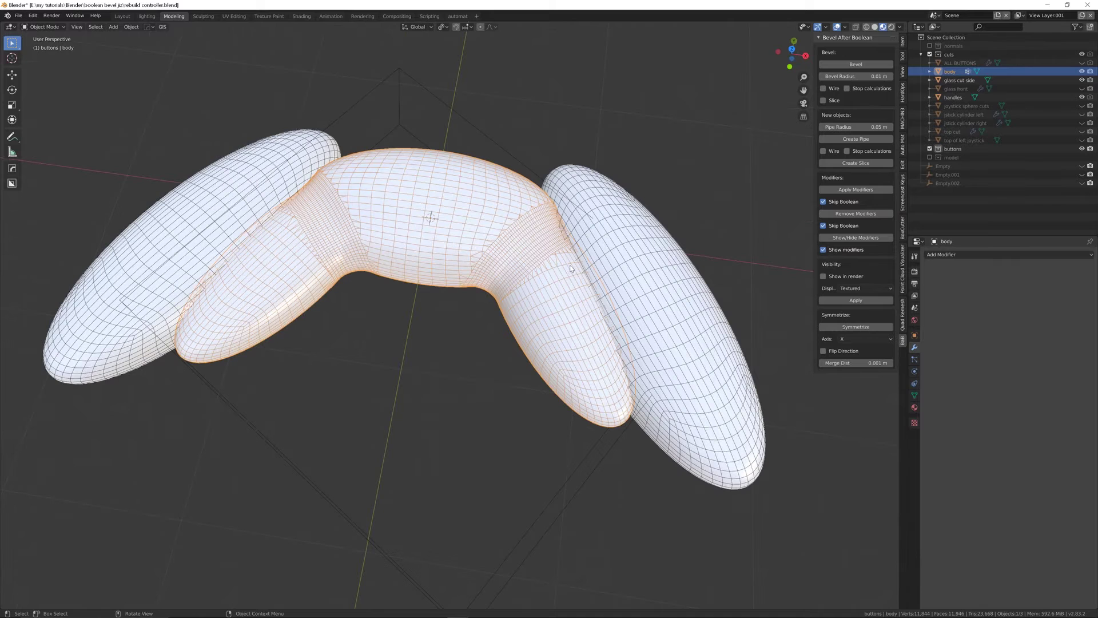
- Subtract the glass cut side object from the body with a Boolean difference
click(634, 257)
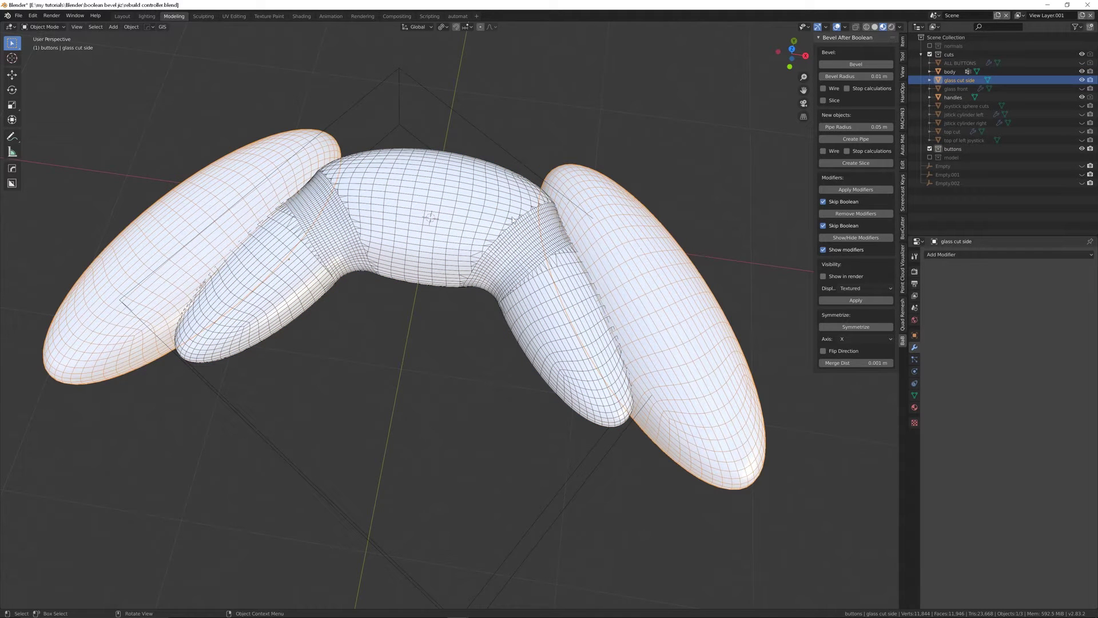
shift+click(493, 204)
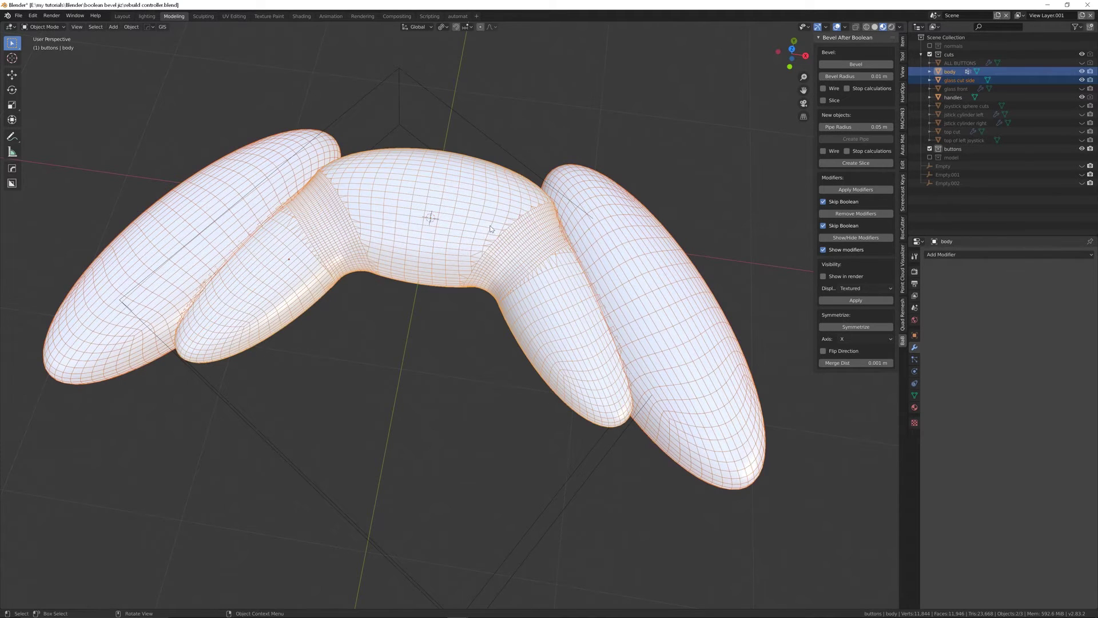
middle_drag(498, 229, 504, 252)
scroll(504, 252, up, 2)
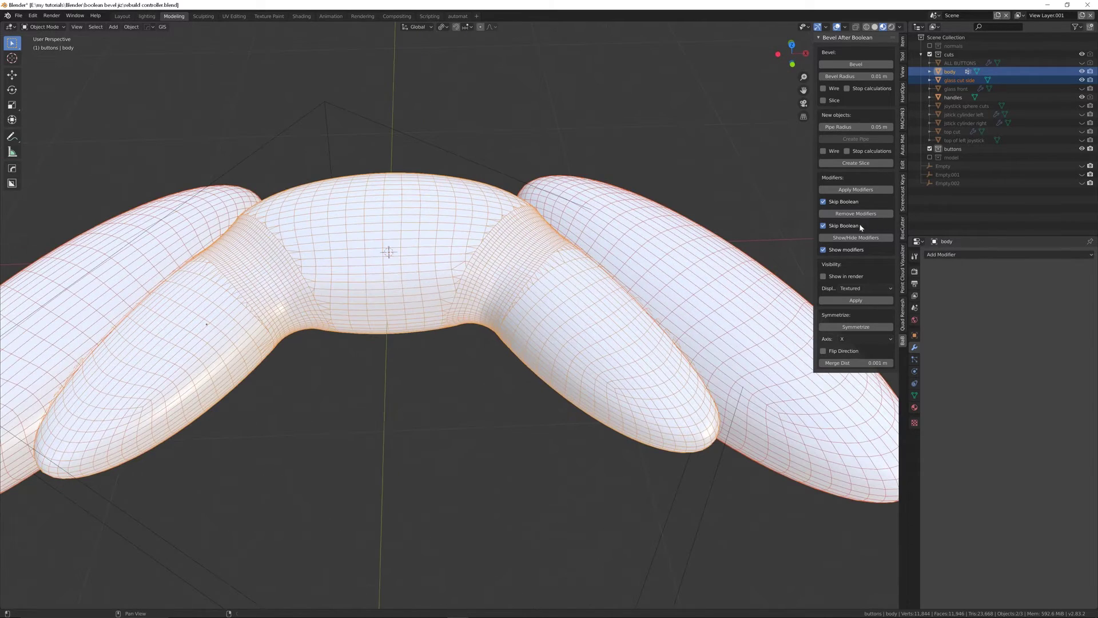
key(ctrl+minus)
scroll(688, 235, down, 3)
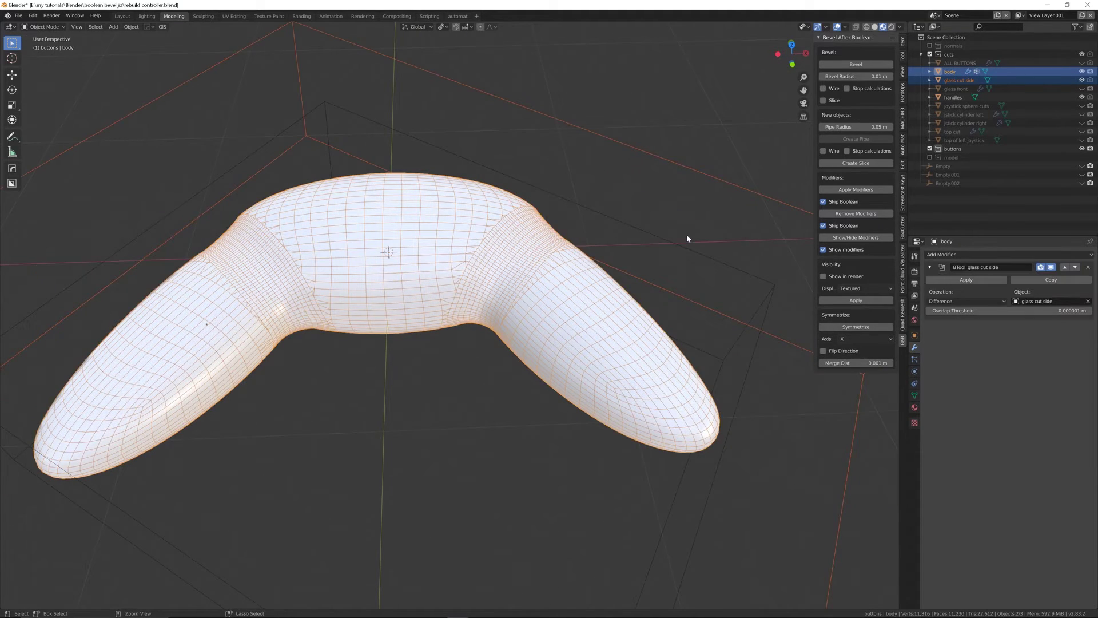
- Bevel the edges of the glass side cut with a 0.01 m radius using Bevel After Boolean
middle_drag(690, 236, 756, 245)
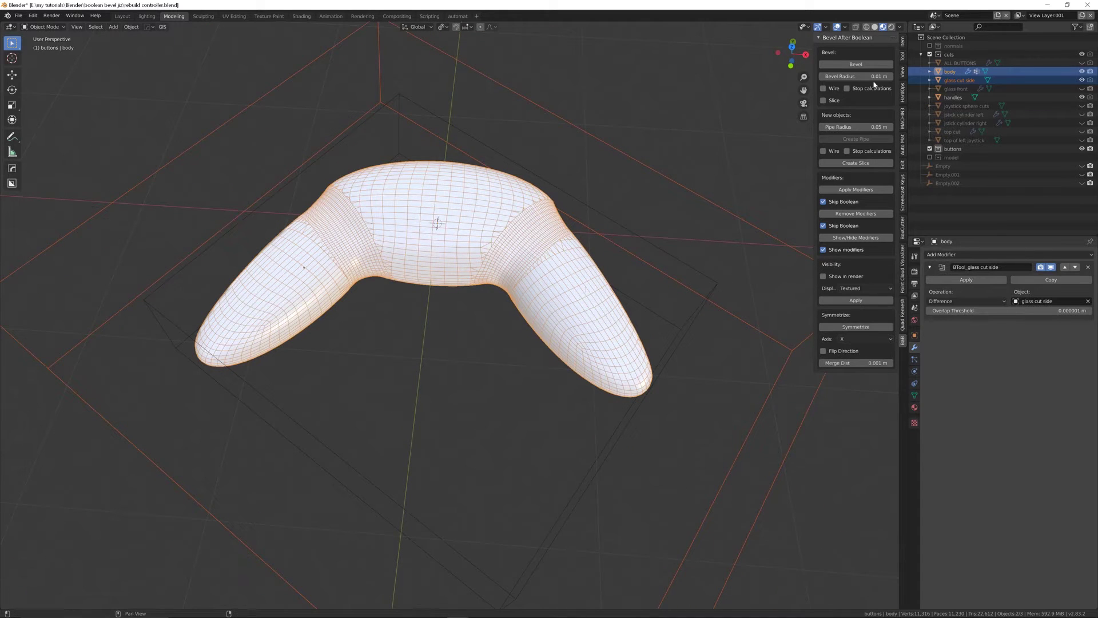
click(856, 64)
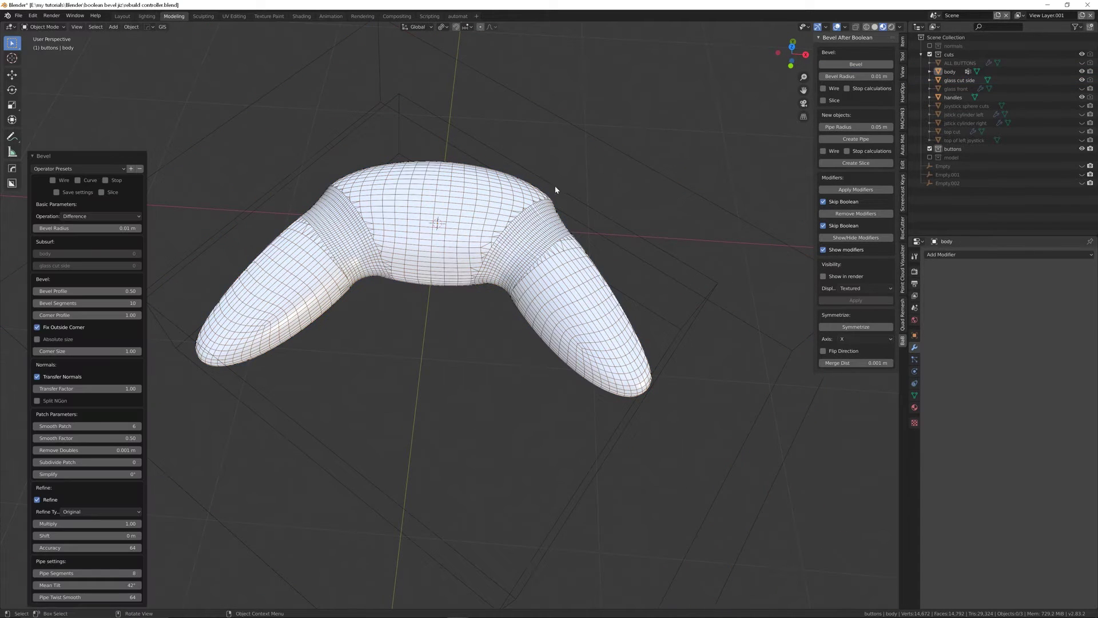
middle_drag(554, 184, 489, 197)
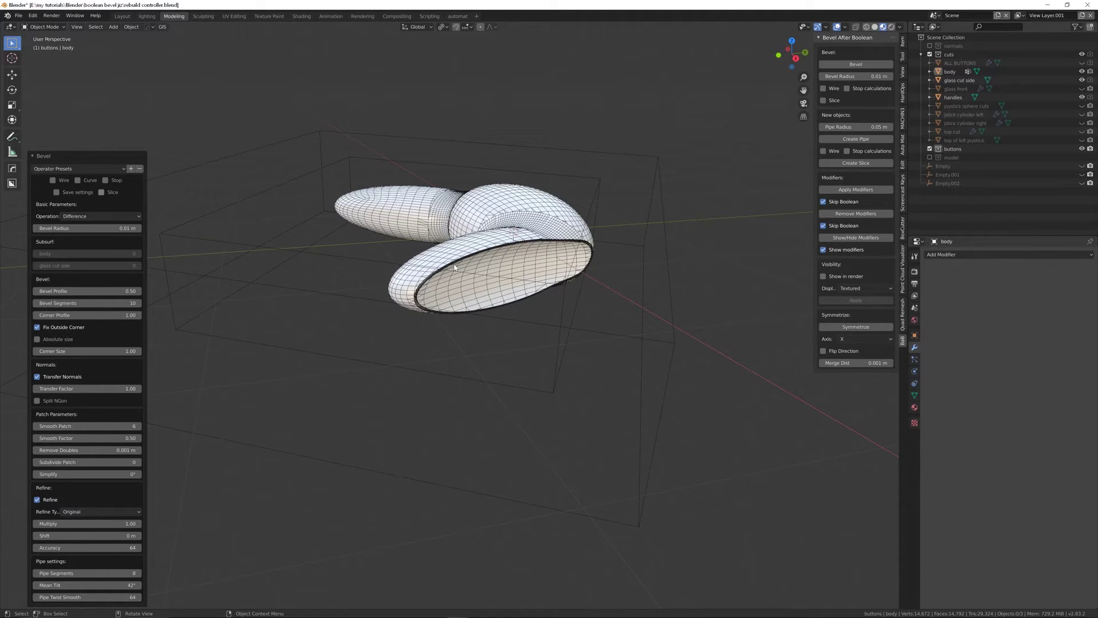
- Enable Slice for the glass side cut's bevel and inspect the seam around the sliced piece
middle_drag(455, 267, 474, 217)
scroll(494, 159, up, 8)
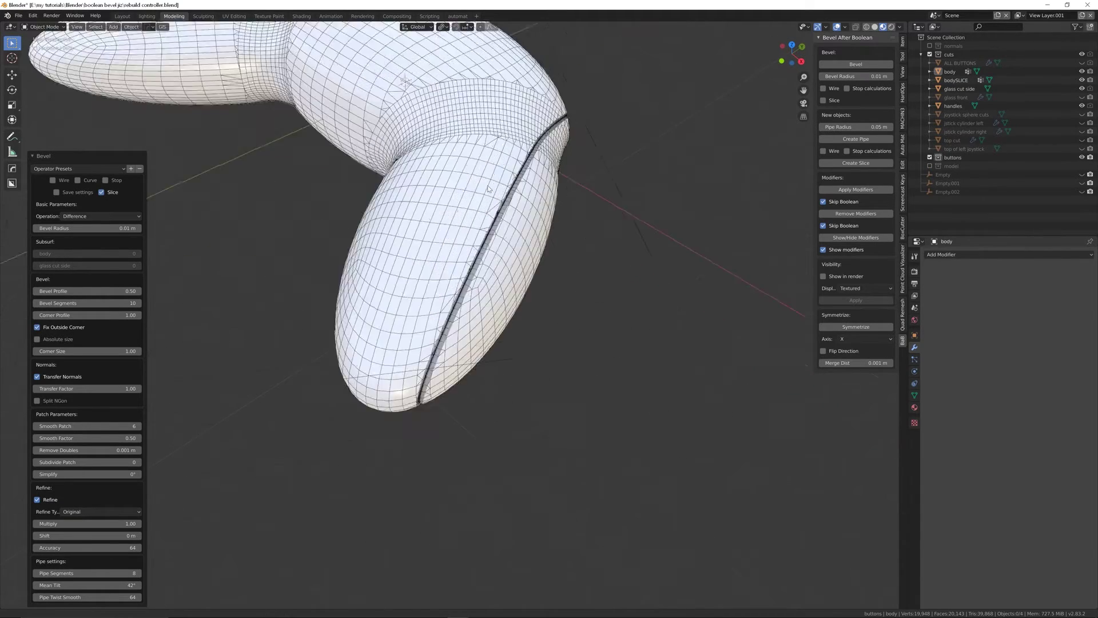
scroll(494, 159, down, 2)
middle_drag(493, 159, 658, 293)
scroll(462, 269, down, 5)
scroll(417, 177, down, 5)
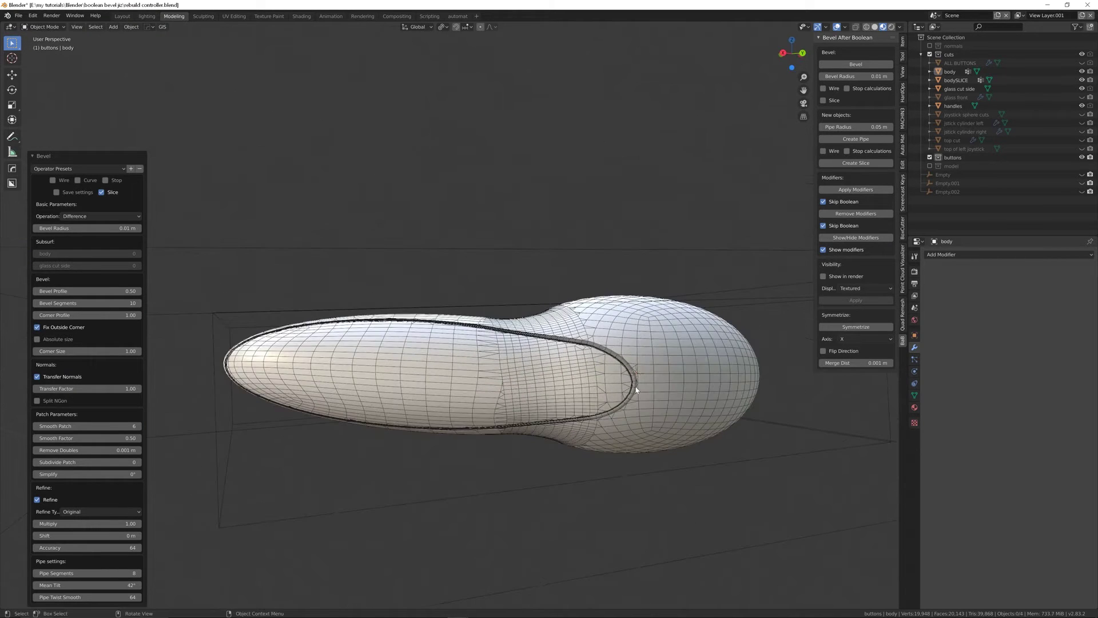
- Hide the viewport overlays and inspect the beveled seam around the sliced side piece on the handle
scroll(658, 293, up, 3)
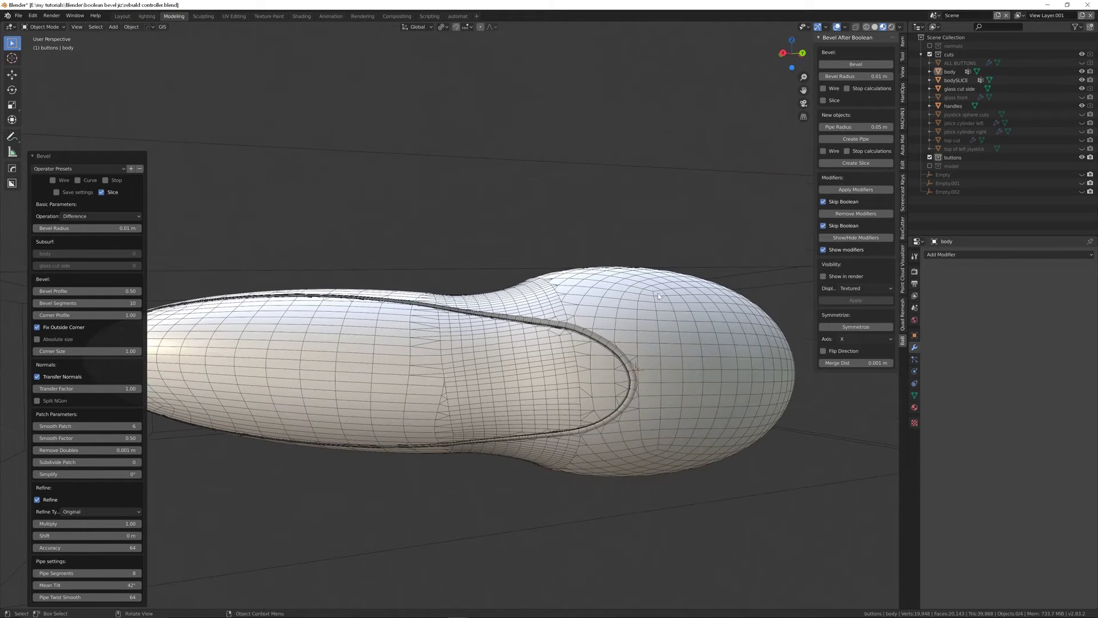
click(837, 27)
middle_drag(559, 413, 593, 417)
scroll(306, 336, down, 1)
shift+middle_drag(306, 336, 547, 345)
scroll(568, 218, up, 1)
shift+middle_drag(569, 218, 485, 374)
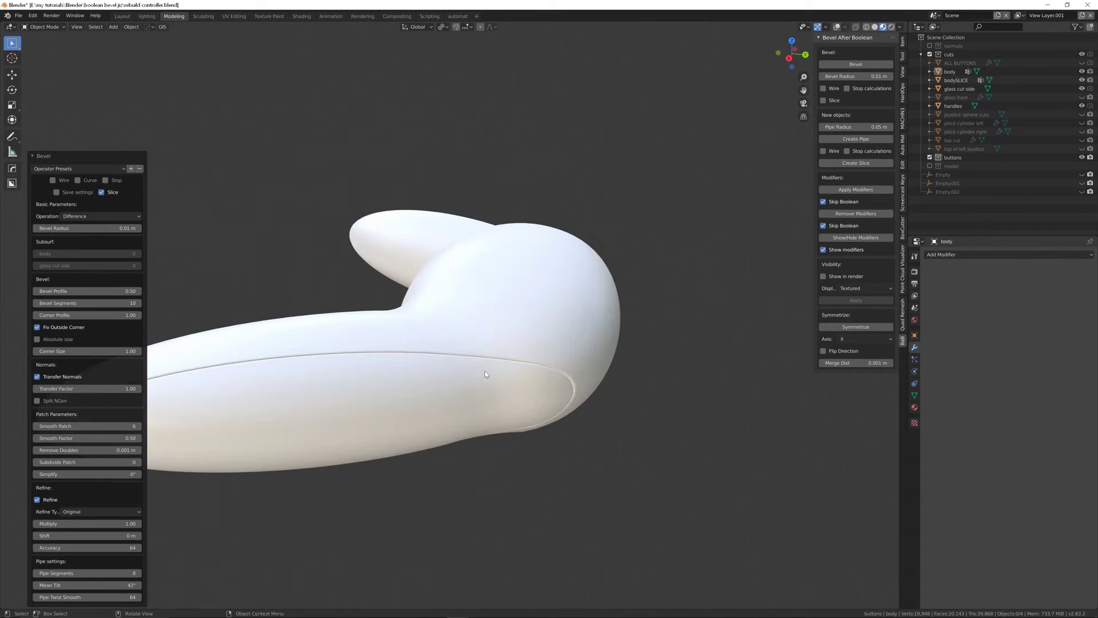
scroll(544, 389, up, 2)
middle_drag(568, 372, 603, 431)
scroll(603, 429, up, 1)
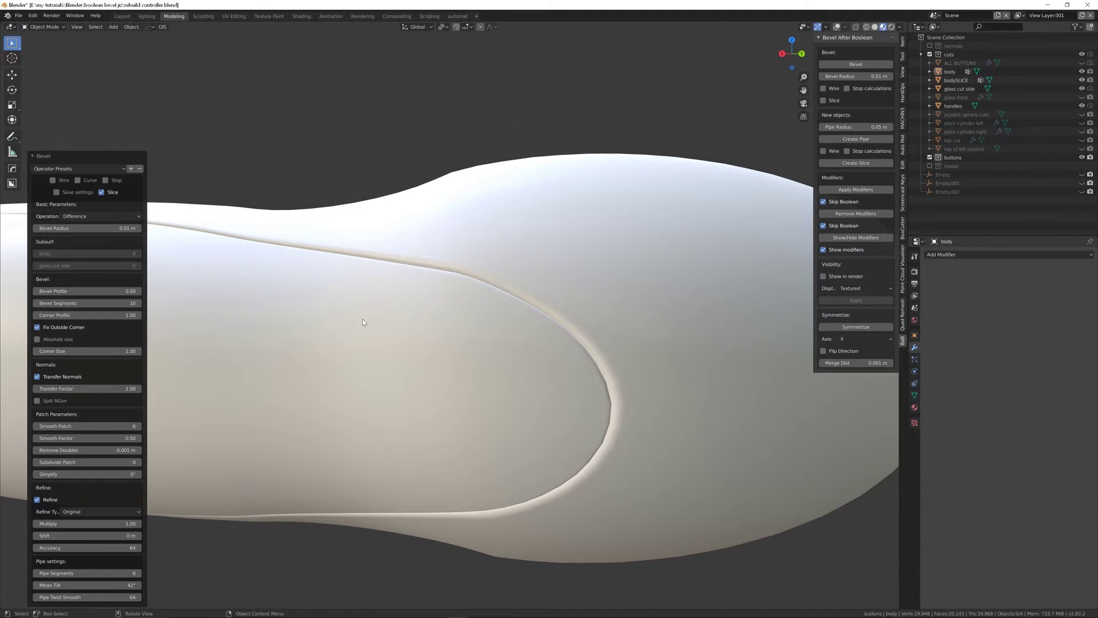
scroll(458, 238, down, 3)
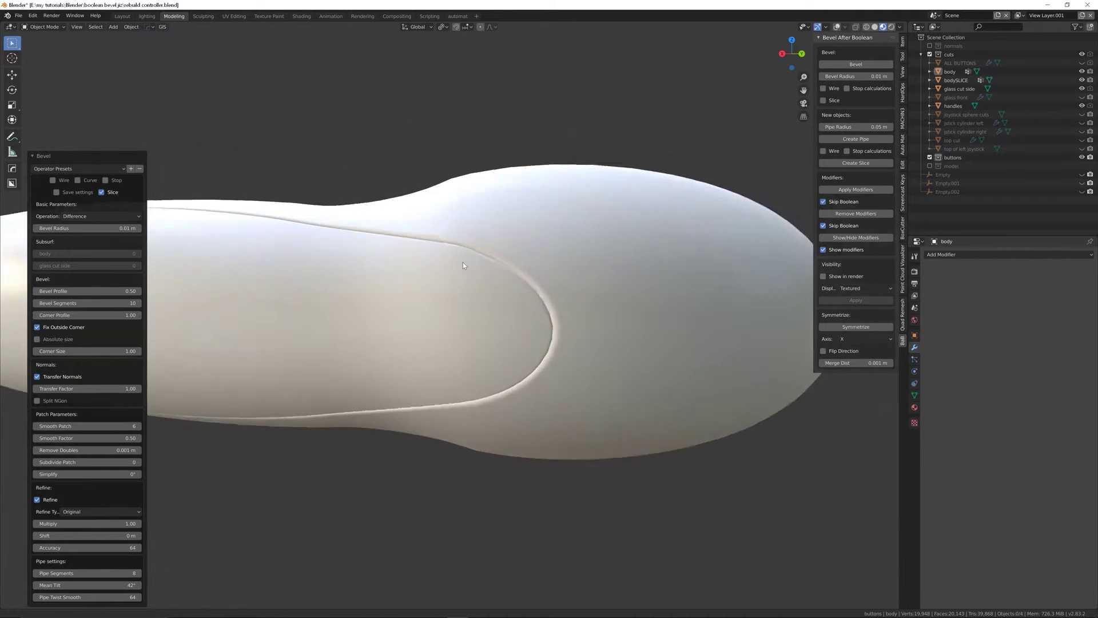
middle_drag(456, 232, 430, 279)
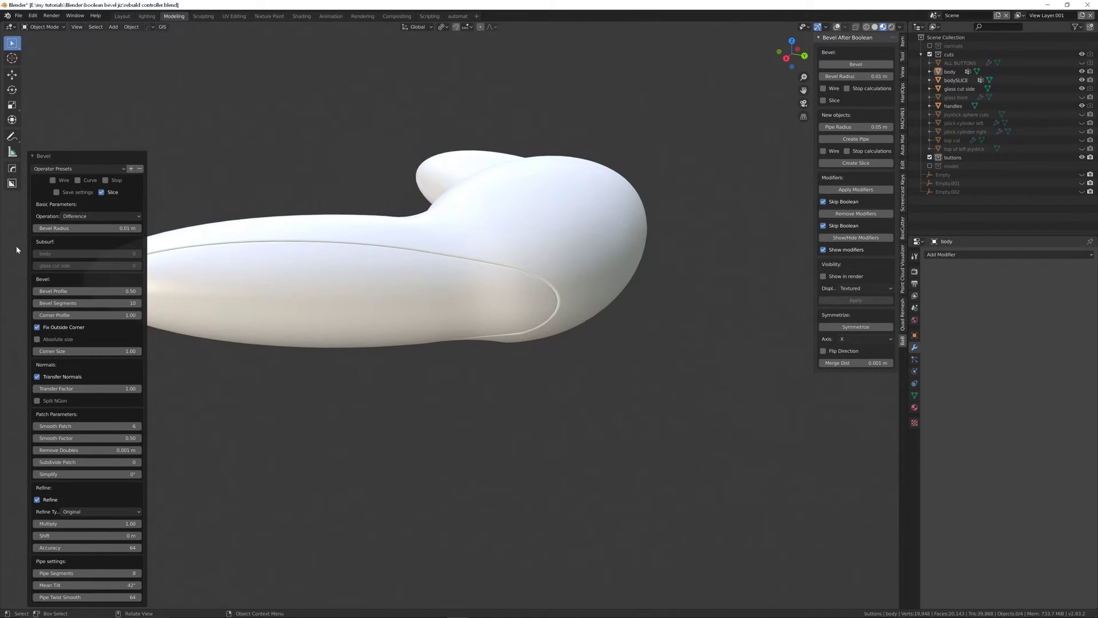
middle_drag(404, 242, 621, 276)
scroll(492, 285, down, 2)
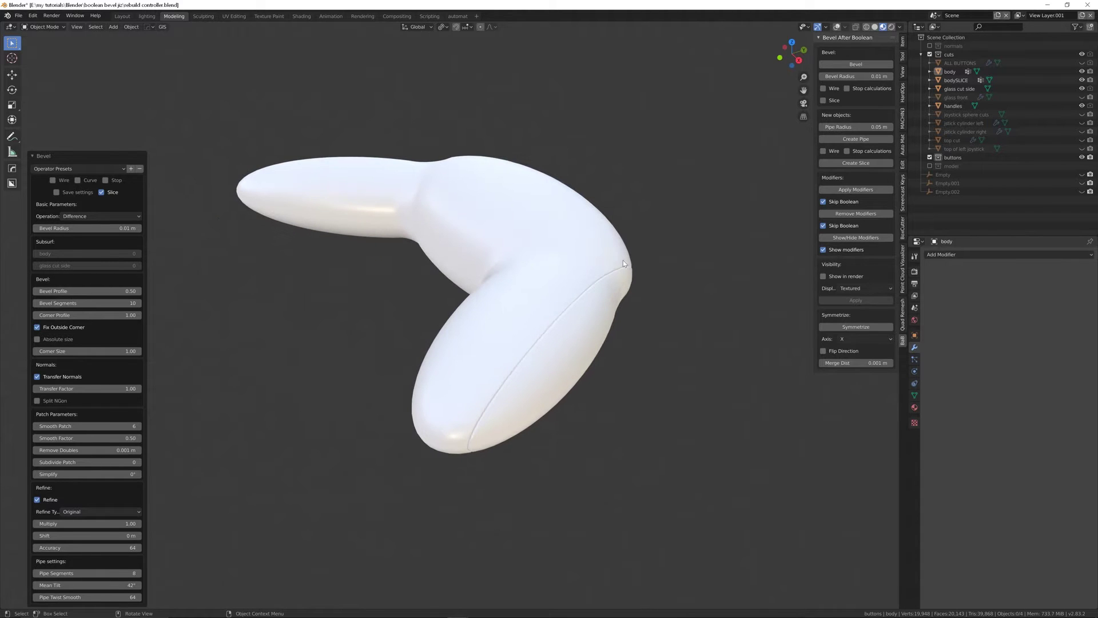
middle_drag(519, 312, 515, 269)
- Unhide the glass front object at the front of the body and show the viewport overlays again
click(518, 272)
middle_drag(413, 266, 601, 226)
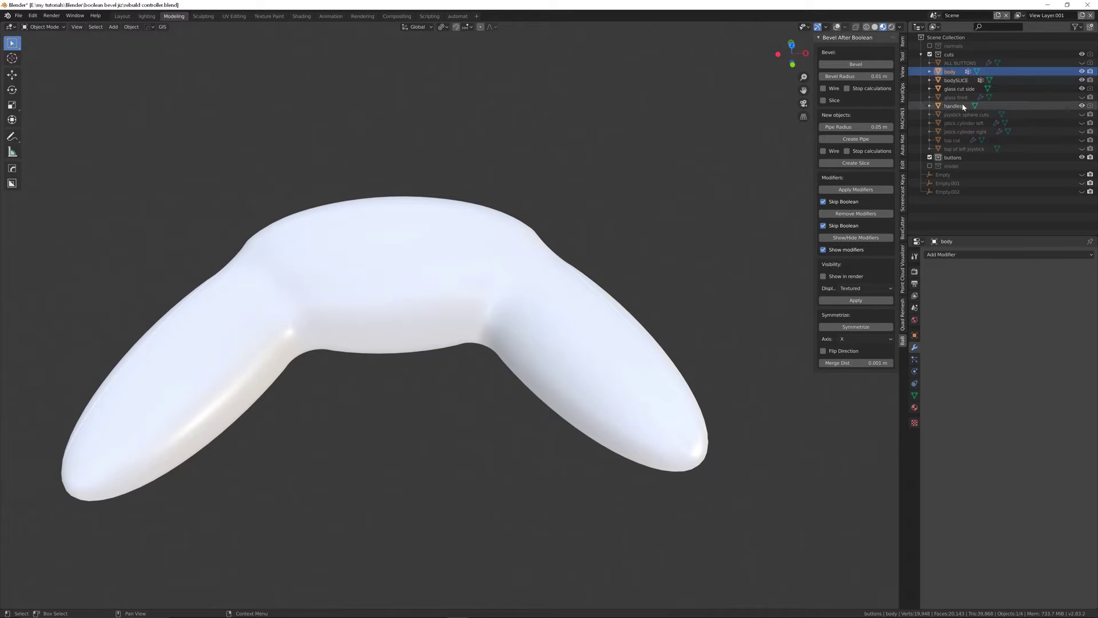
click(1082, 97)
middle_drag(390, 185, 548, 217)
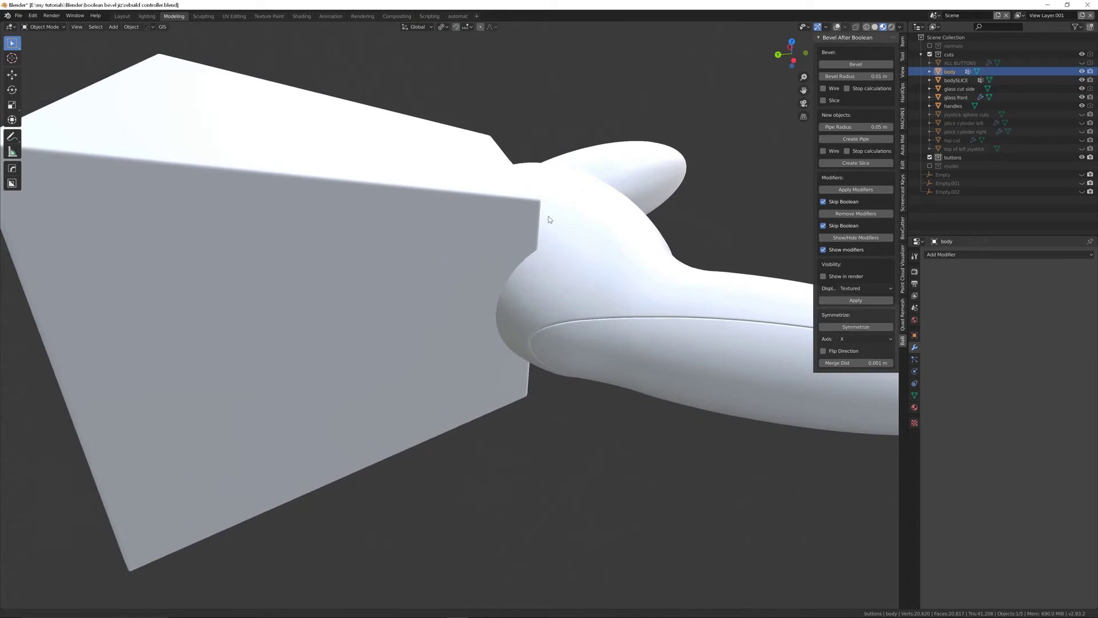
click(835, 28)
- Subtract the glass front object from the body with a Boolean difference
click(367, 124)
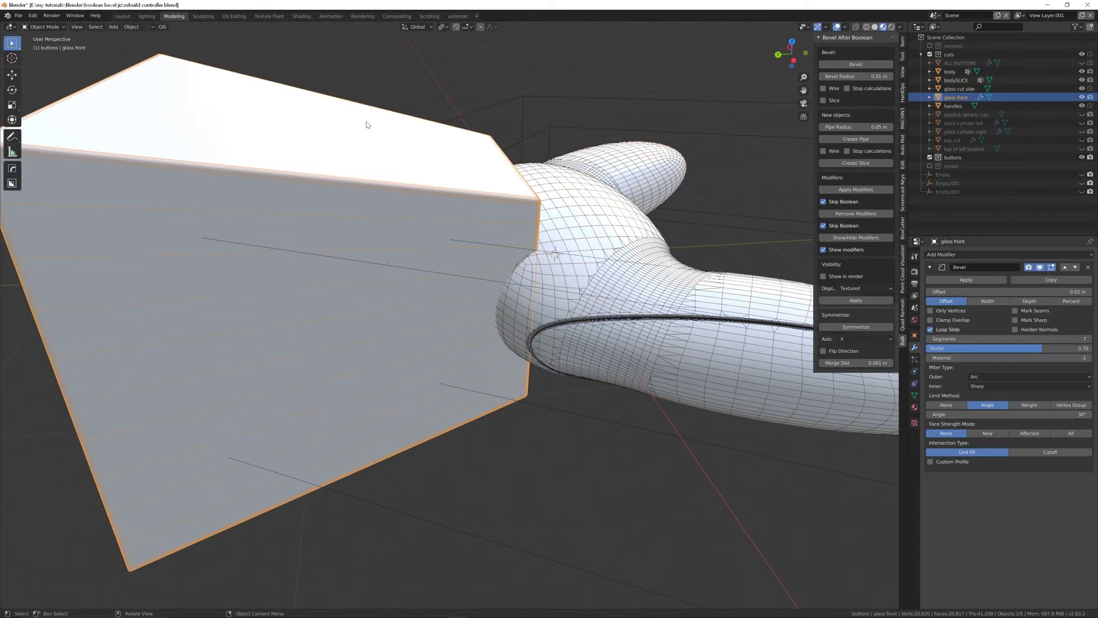
shift+click(589, 209)
key(ctrl+KP_Subtract)
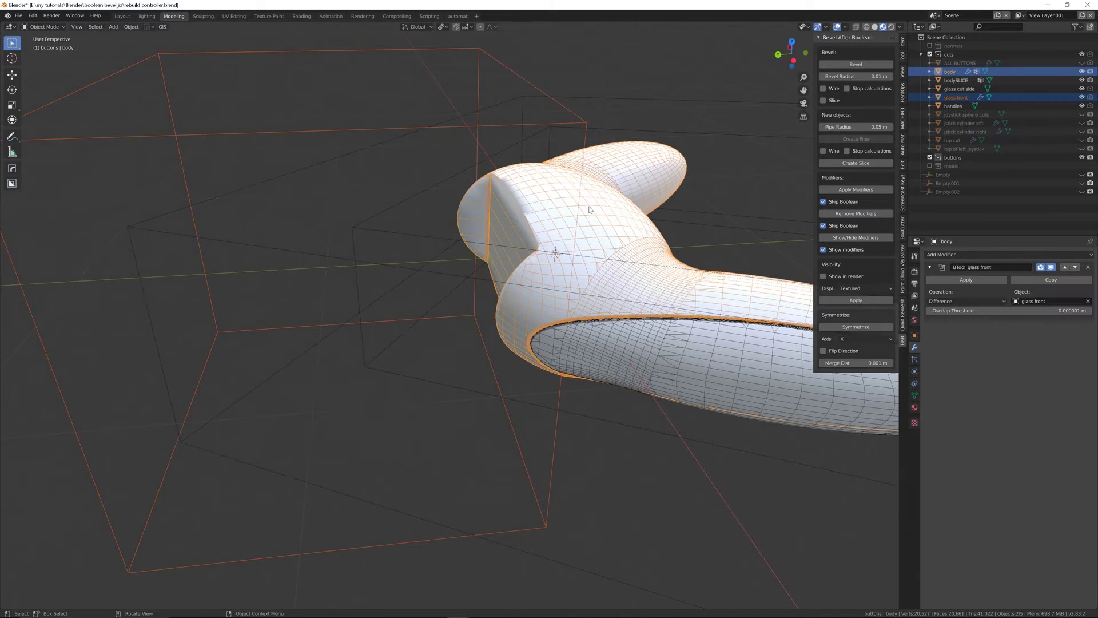
- Bevel the front cut's edges with a 0.01 m radius using Bevel After Boolean, enable Slice, and hide the overlays
click(856, 64)
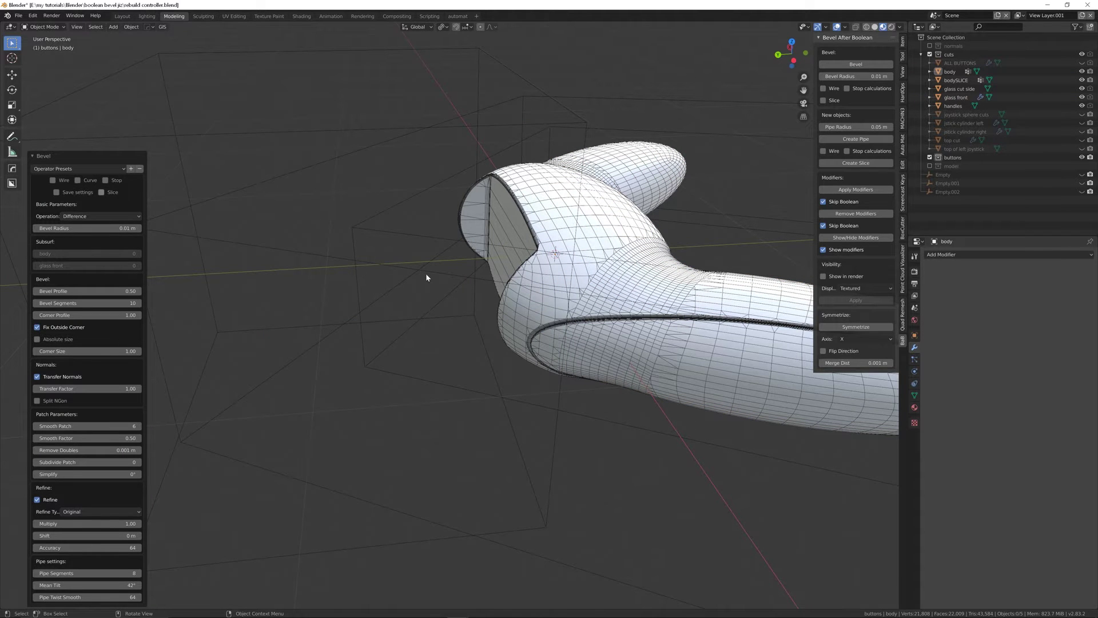
middle_drag(571, 266, 827, 21)
click(836, 27)
- Inspect the front panel's seam and corner up close, both without overlays and with the wireframe shown
middle_drag(520, 301, 582, 228)
scroll(587, 166, up, 5)
scroll(575, 263, up, 3)
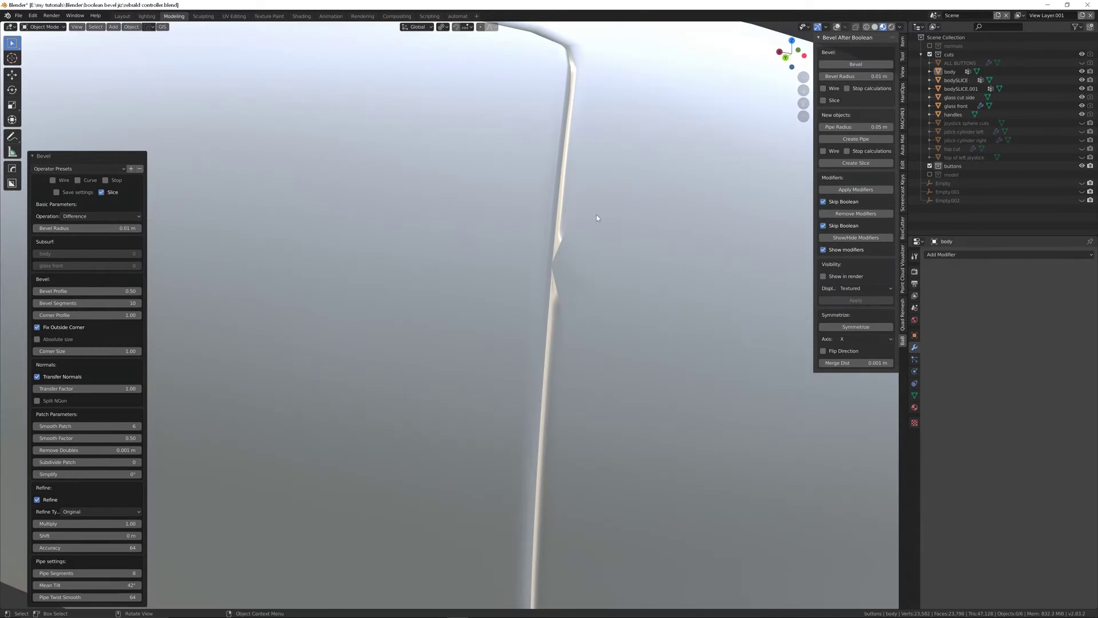
scroll(580, 238, down, 7)
middle_drag(555, 418, 537, 334)
shift+middle_drag(369, 423, 635, 258)
scroll(635, 258, up, 4)
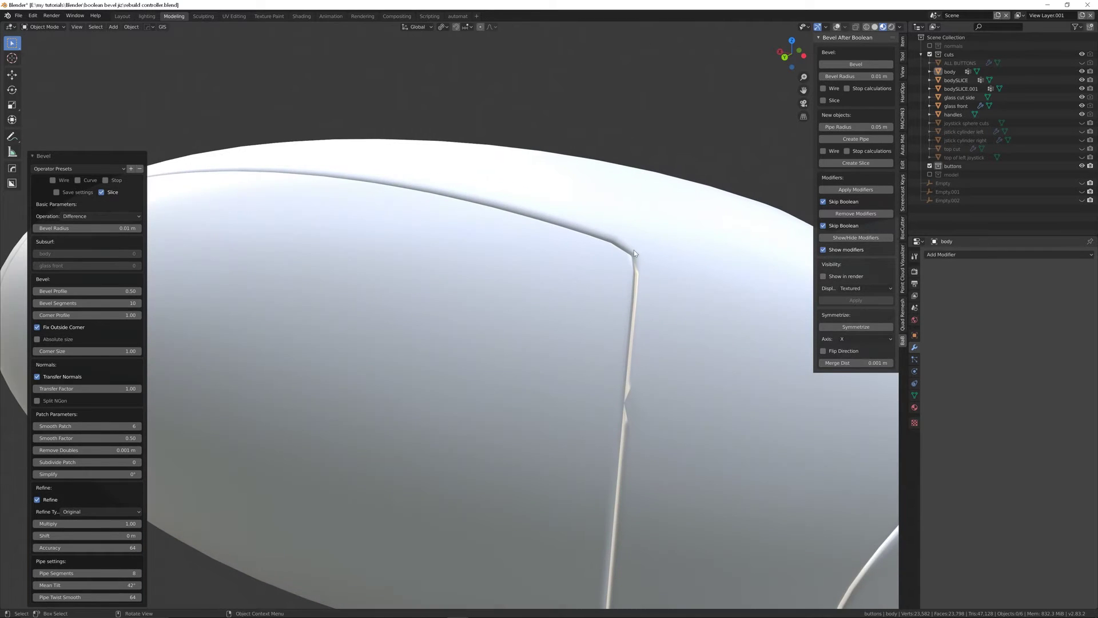
click(837, 27)
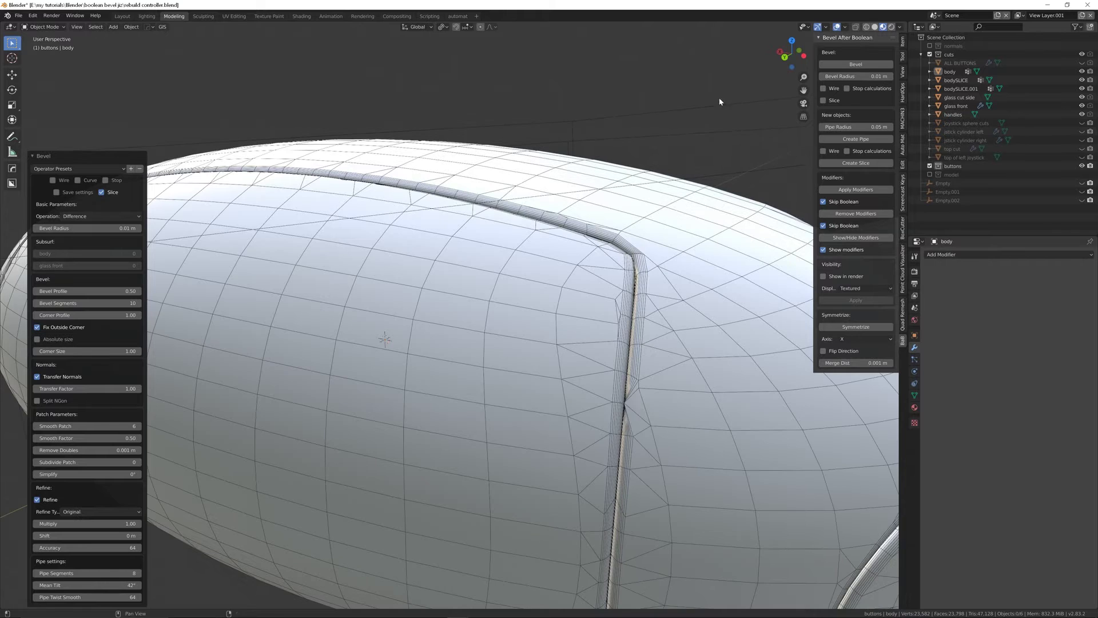
mouse_move(635, 253)
middle_down()
mouse_move(625, 269)
mouse_move(632, 245)
middle_up()
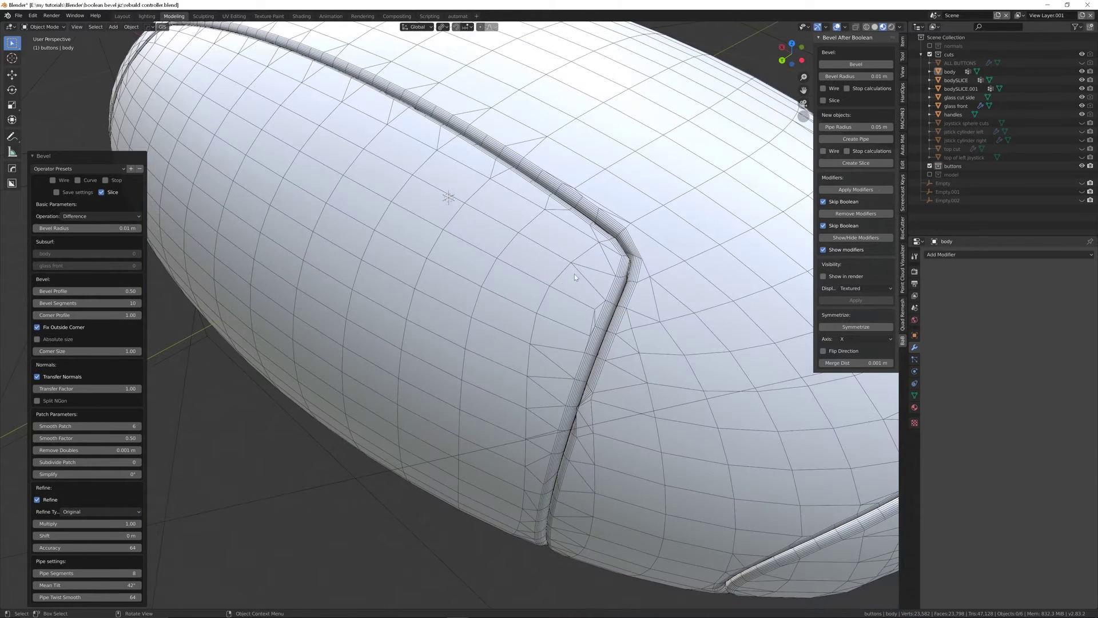
middle_drag(371, 433, 512, 363)
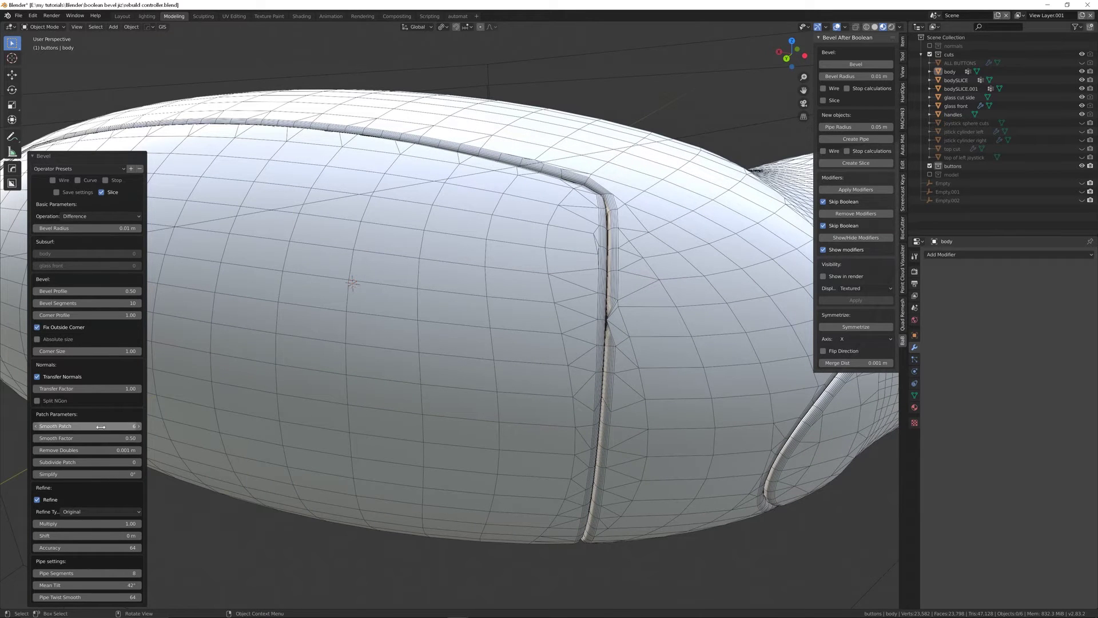
- Set the front bevel's Subdivide Patch to 1 and check the seam
click(86, 462)
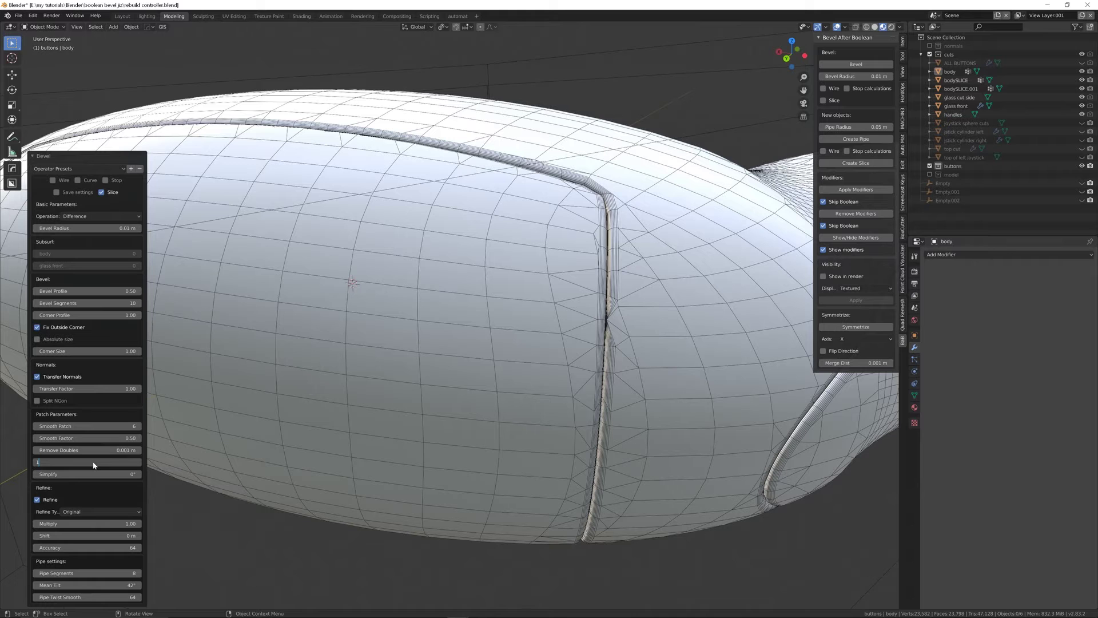
text(1)
key(Return)
middle_drag(566, 298, 621, 201)
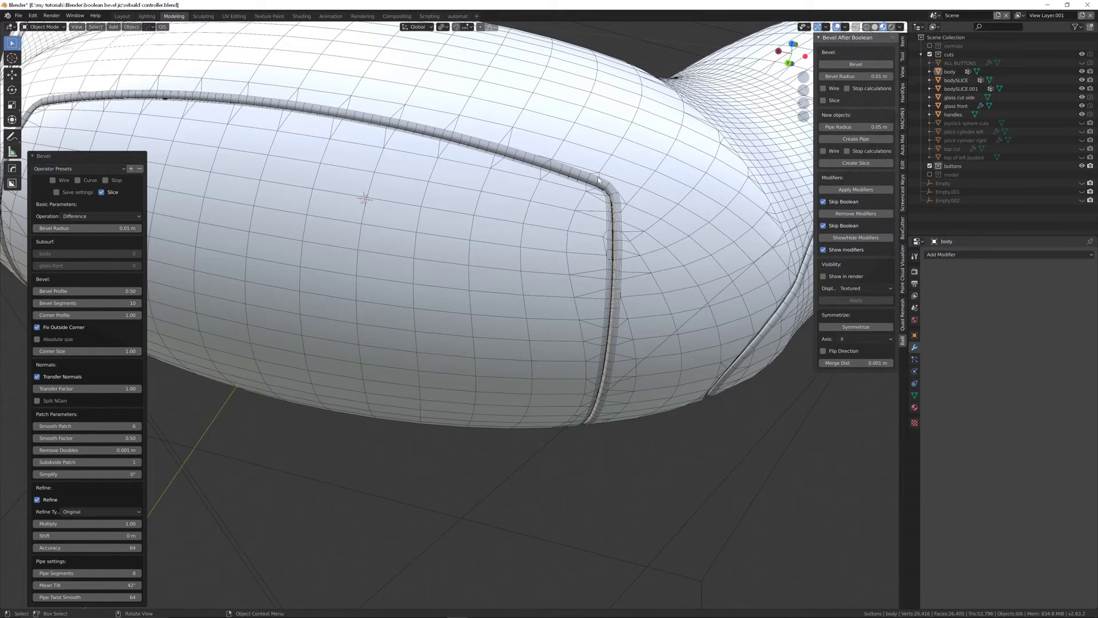
- Set the front bevel's Subdivide Patch to 2 and check the seam from both sides of the front panel
click(77, 462)
text(2)
key(Return)
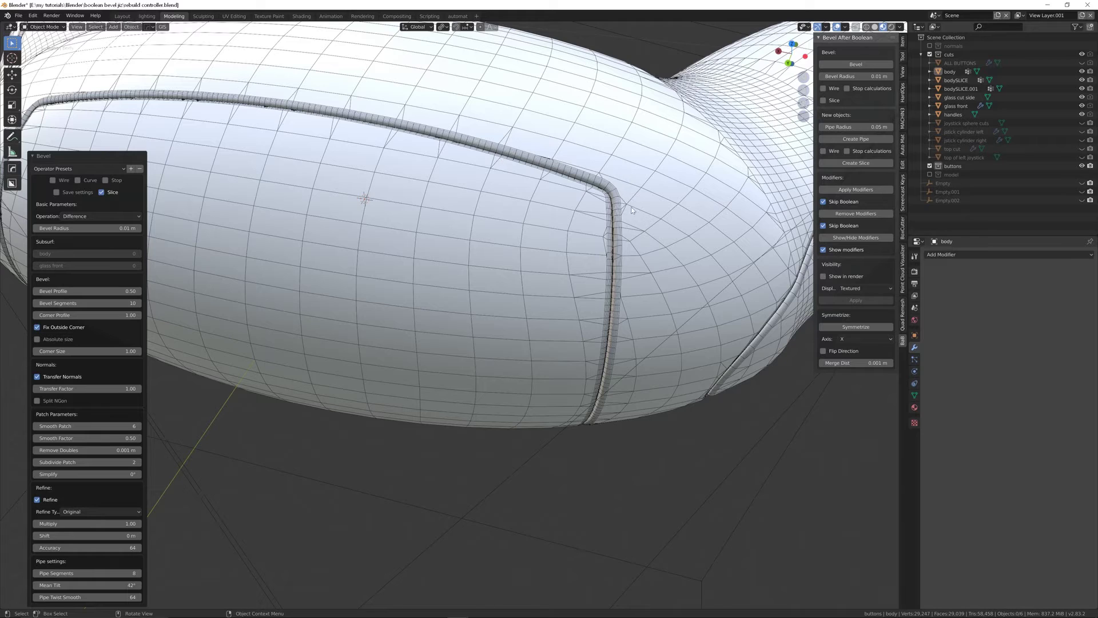
scroll(601, 178, down, 5)
middle_drag(601, 177, 370, 225)
scroll(429, 494, down, 4)
middle_drag(452, 412, 157, 393)
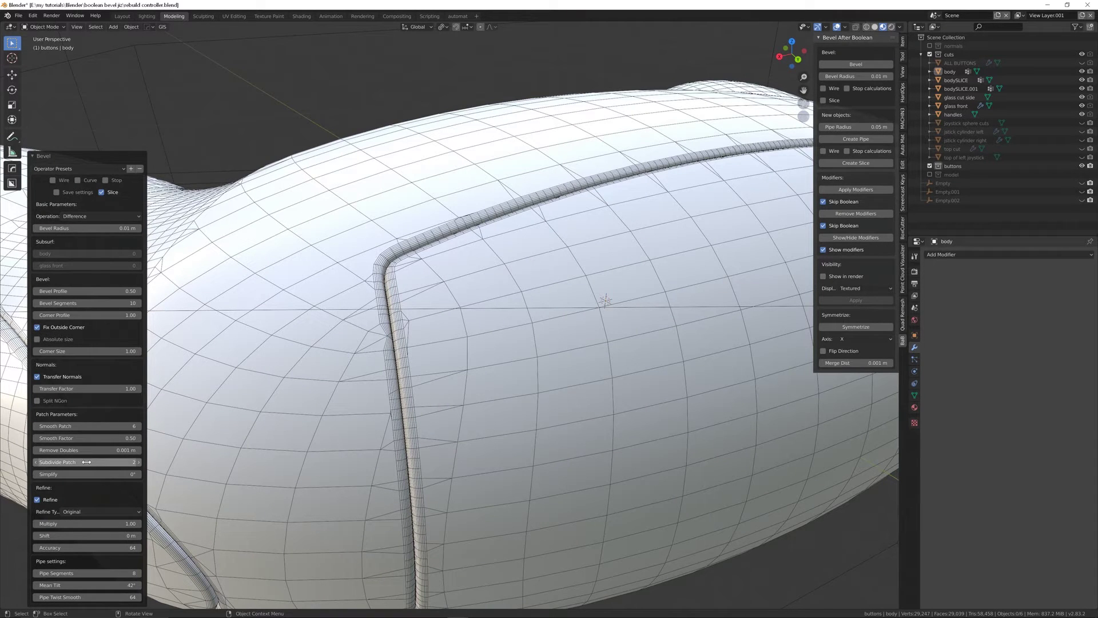
- Try lower Smooth Patch values for the front bevel, including 1 and 2, and compare the seam
click(86, 426)
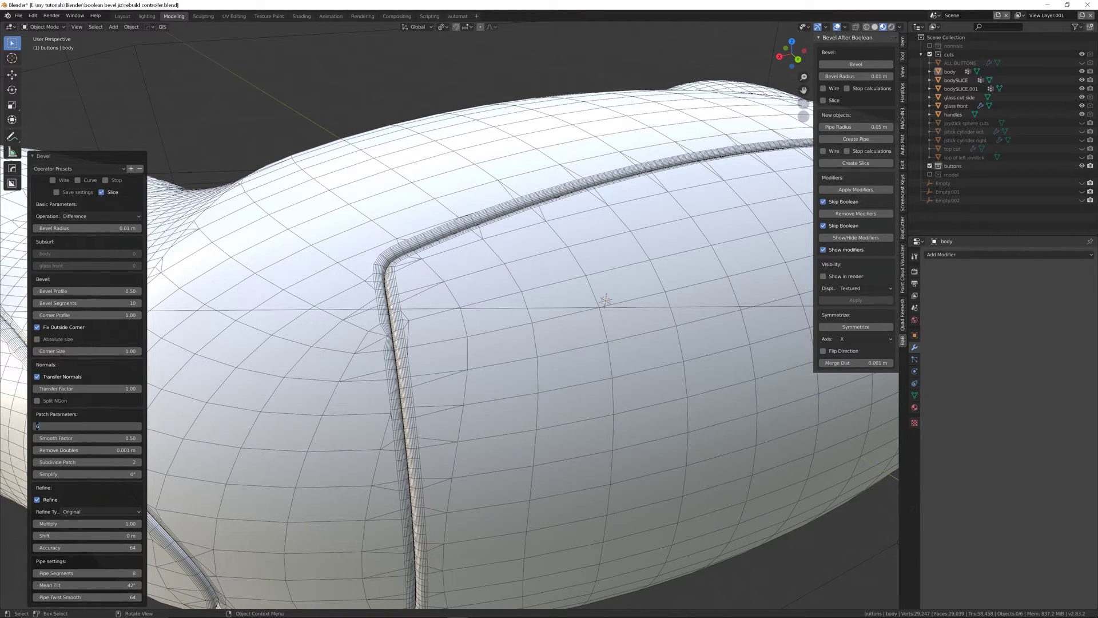
key(Return)
click(94, 427)
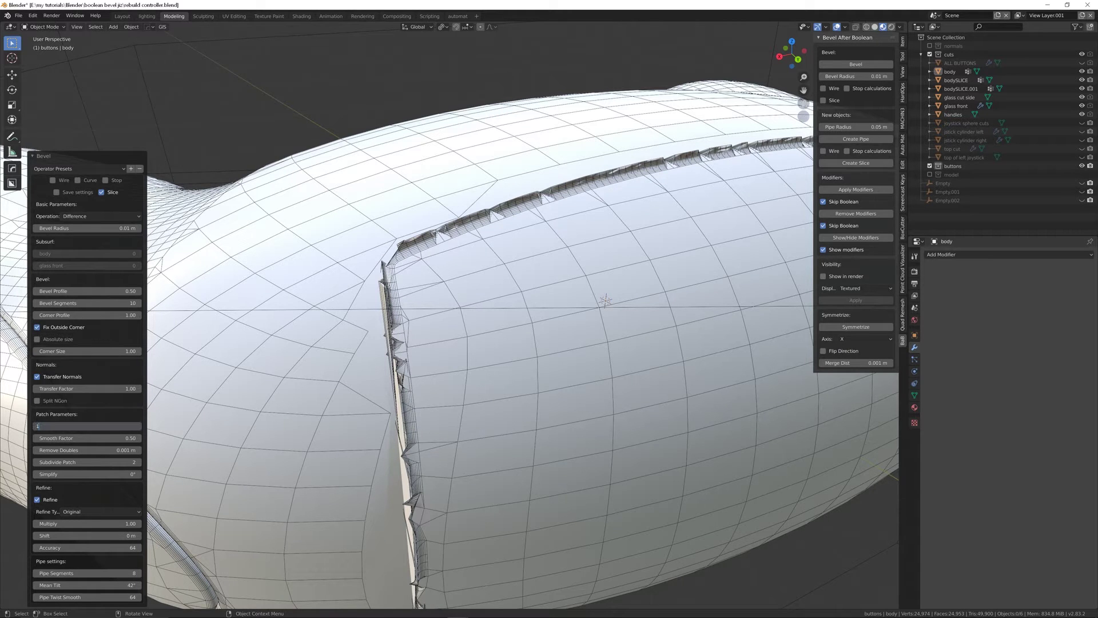
text(1)
key(Return)
click(94, 426)
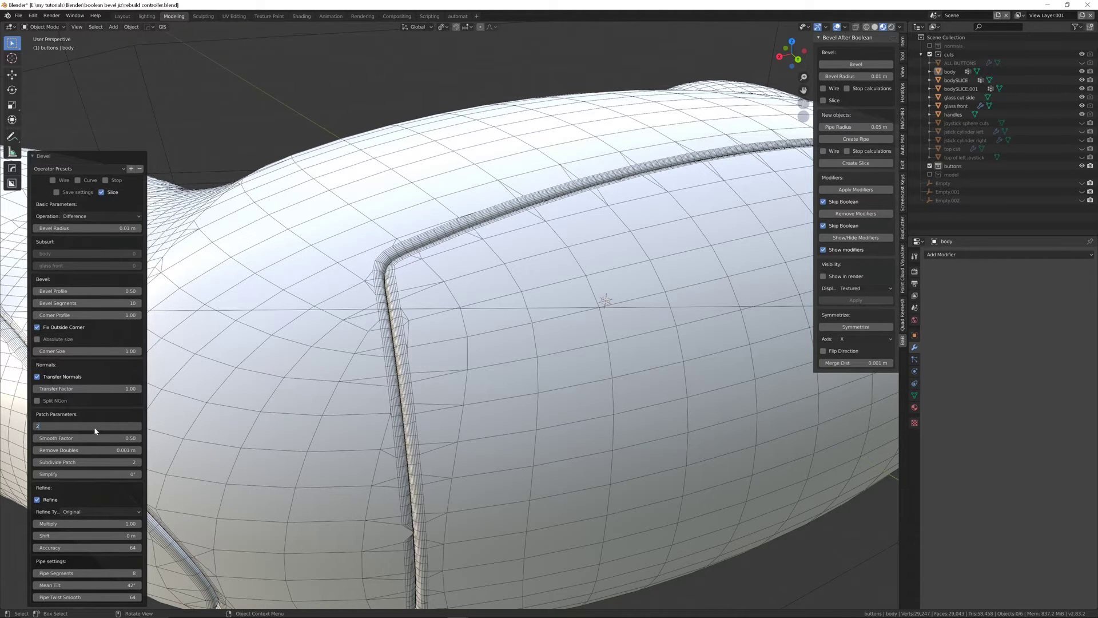
key(Return)
middle_drag(297, 403, 432, 455)
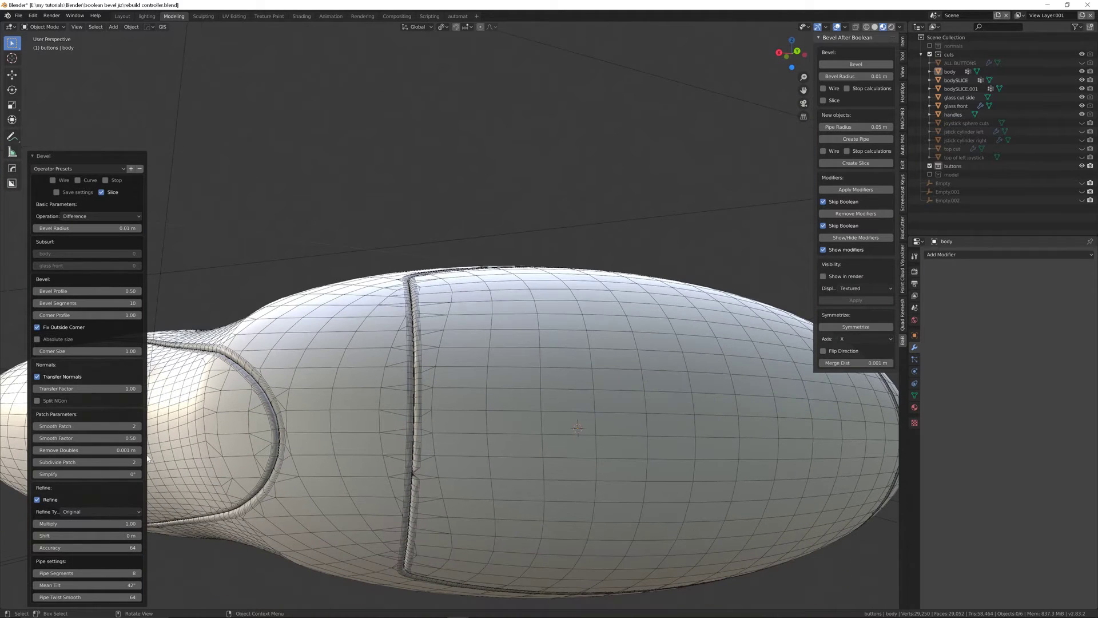
- Set the front bevel's Smooth Patch to 3, then hide the overlays and check the shaded seam
click(118, 427)
text(3)
key(Return)
middle_drag(515, 355, 540, 324)
middle_drag(621, 358, 472, 276)
click(837, 27)
scroll(488, 294, down, 5)
middle_drag(488, 295, 554, 265)
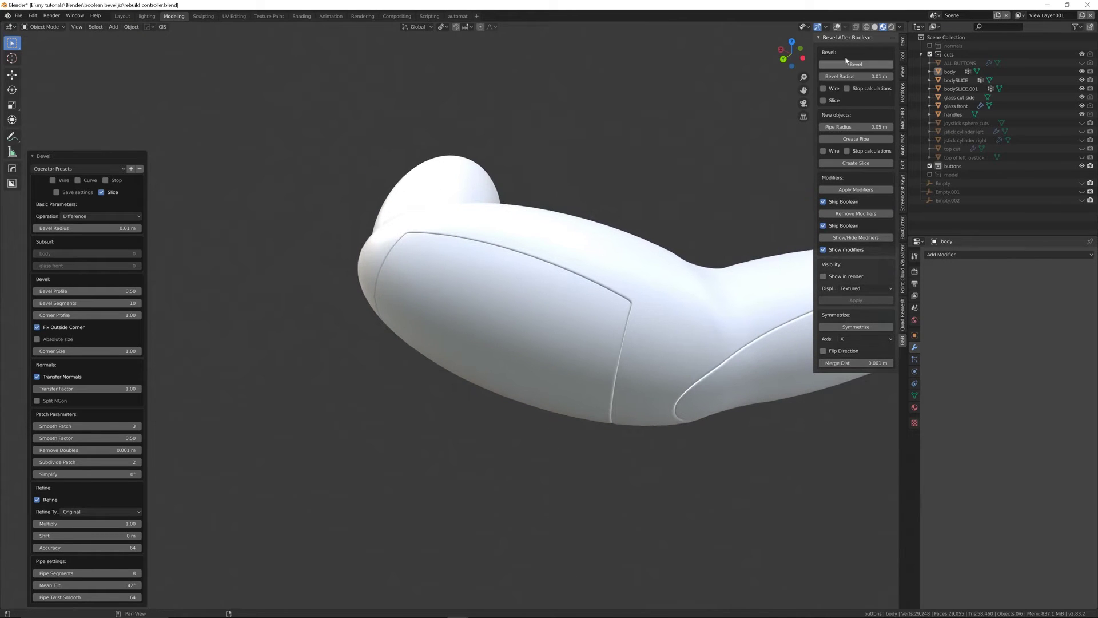
- Show the viewport overlays again and unhide the top cut object above the middle of the body
click(837, 27)
click(557, 284)
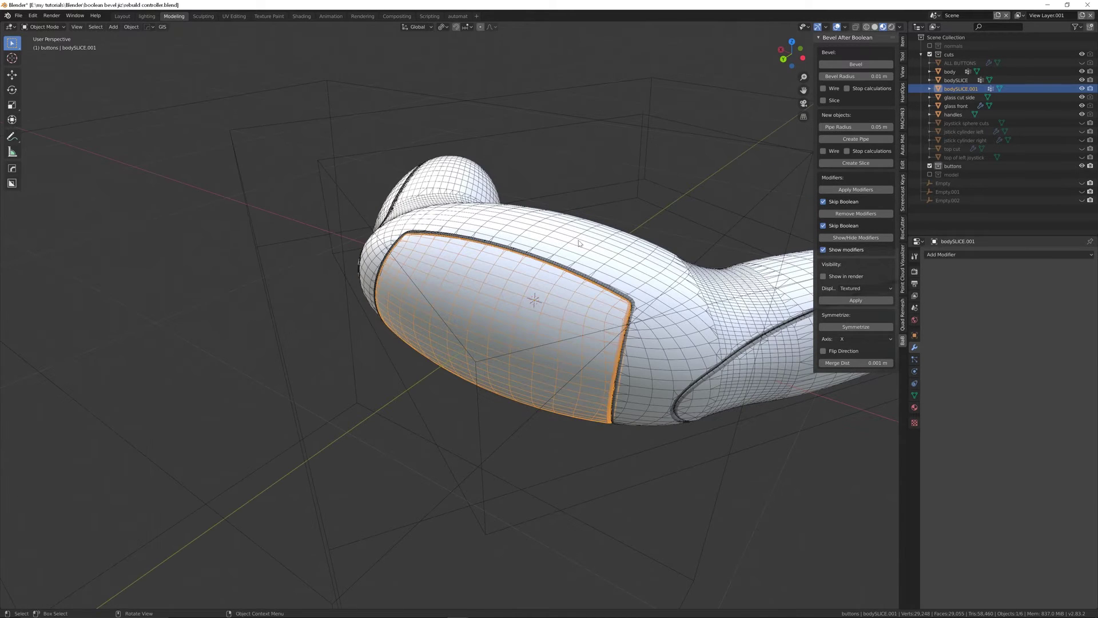
middle_drag(558, 284, 213, 306)
middle_drag(663, 203, 527, 274)
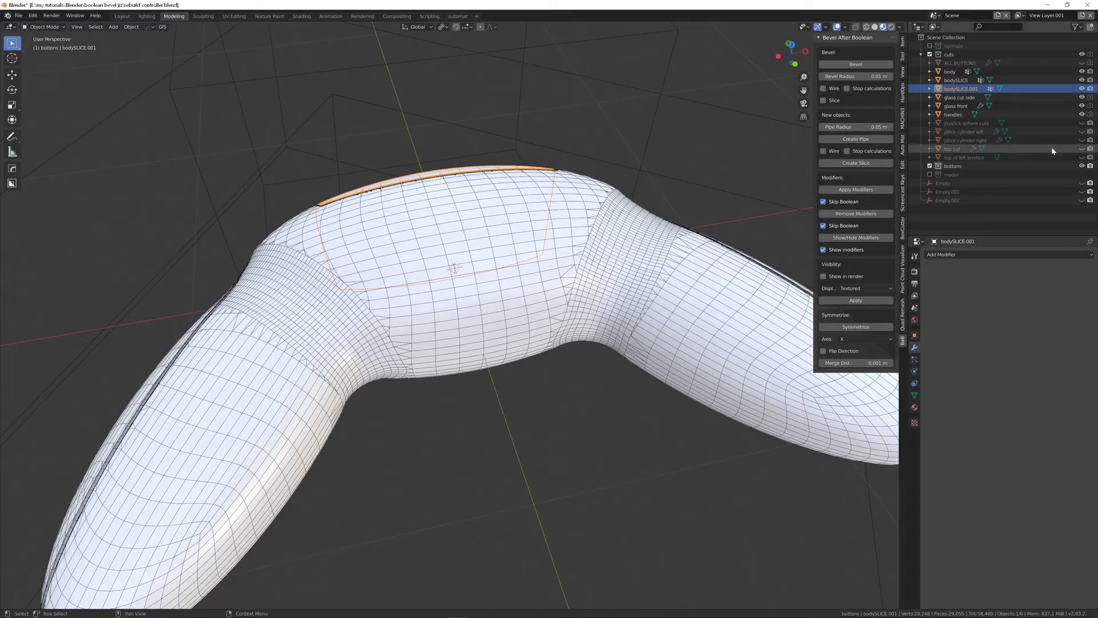
click(1082, 150)
middle_drag(492, 263, 550, 245)
- Subtract the top cut object from the body with a Boolean difference
click(576, 208)
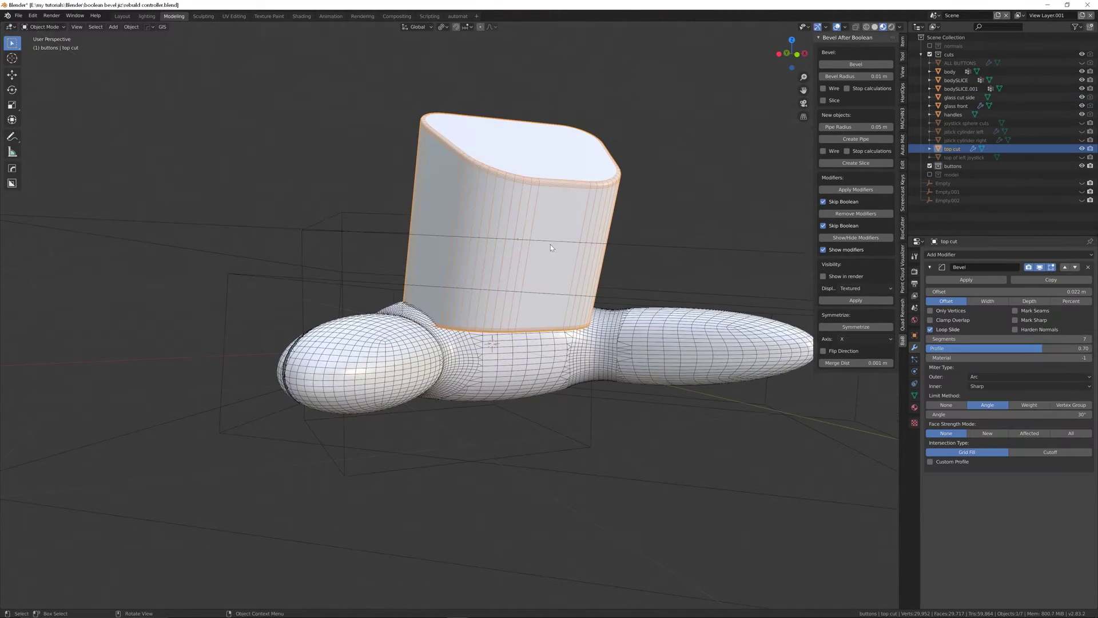
shift+click(605, 339)
key(ctrl+KP_Subtract)
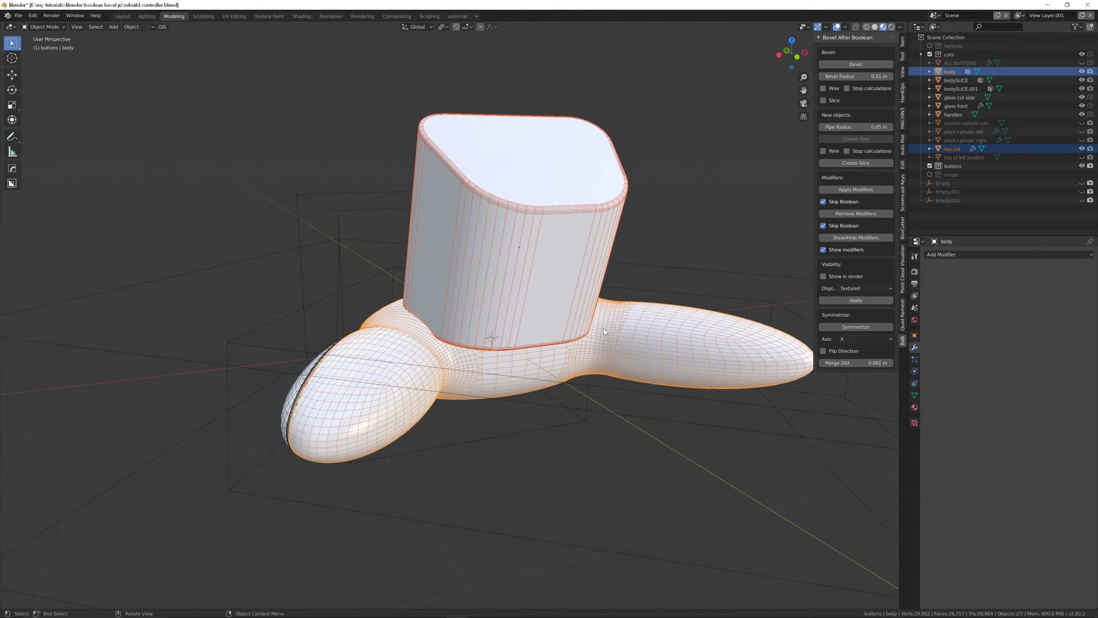
middle_drag(628, 325, 822, 83)
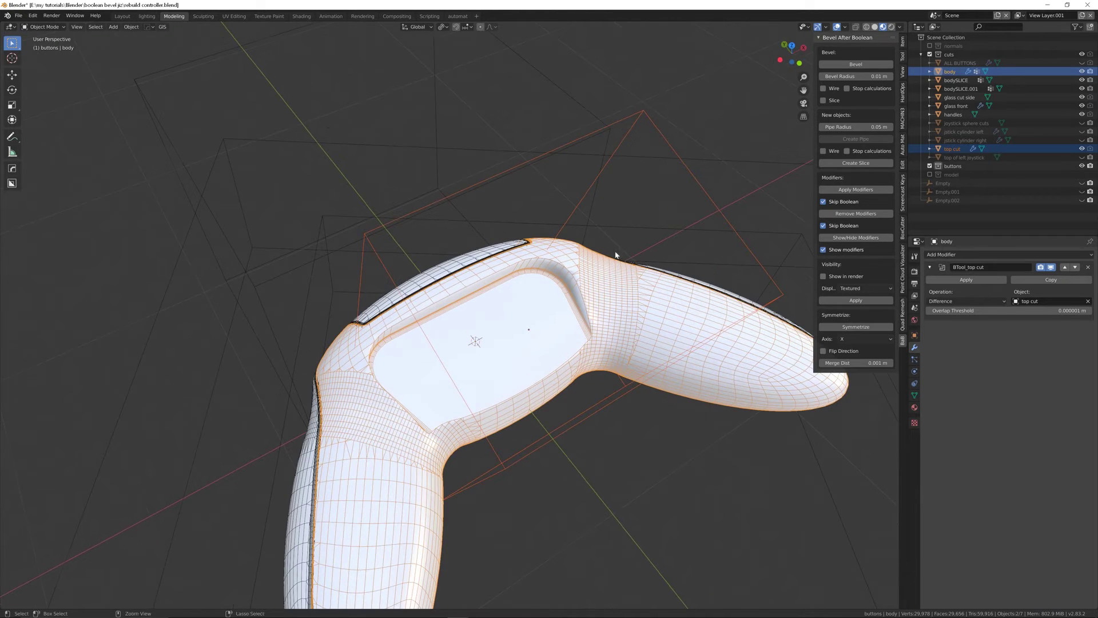
- Bevel the top cut's edges with a 0.01 m radius using Bevel After Boolean and hide the overlays
click(841, 64)
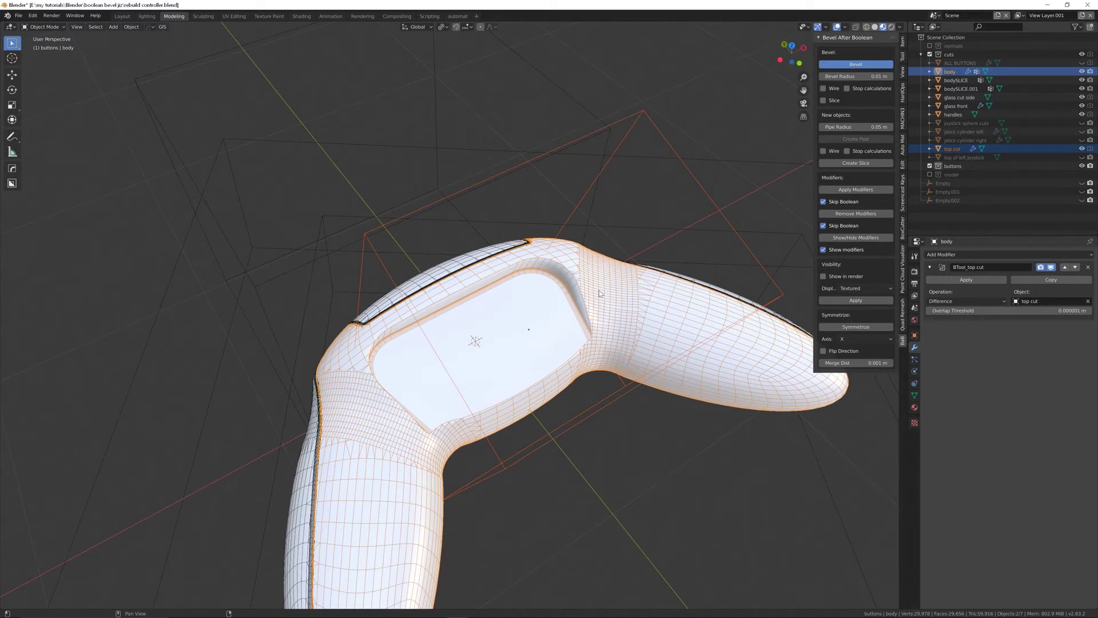
middle_drag(599, 290, 789, 43)
scroll(628, 239, up, 5)
click(836, 27)
- Inspect the rim and inner wall of the beveled top recess, then undo the bevel
middle_drag(741, 141, 415, 277)
scroll(415, 277, up, 4)
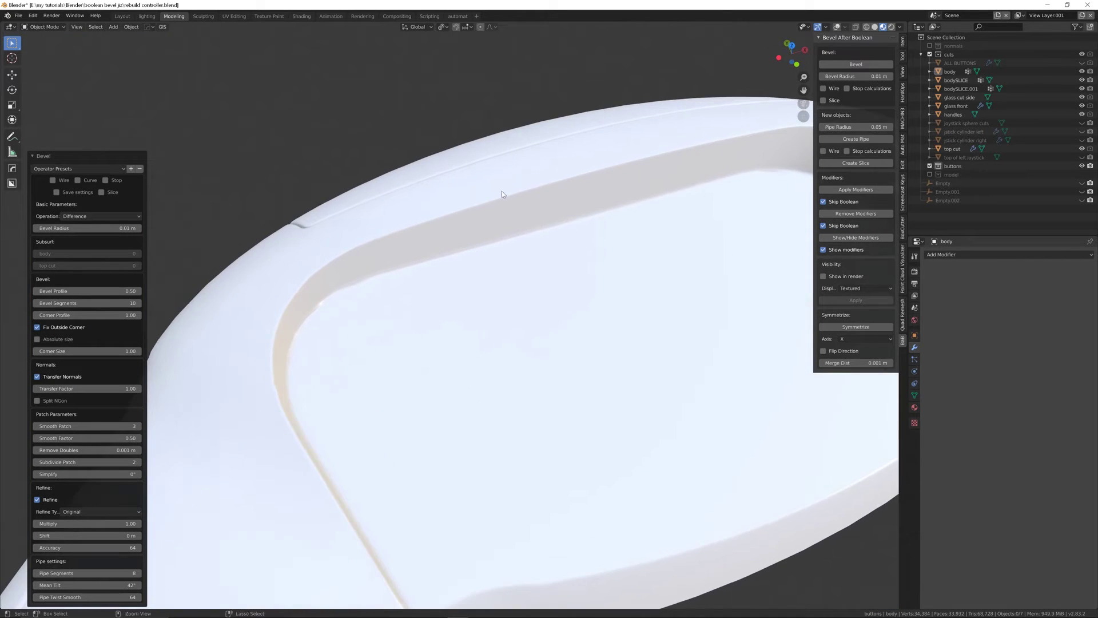
scroll(379, 304, up, 2)
middle_drag(350, 294, 313, 309)
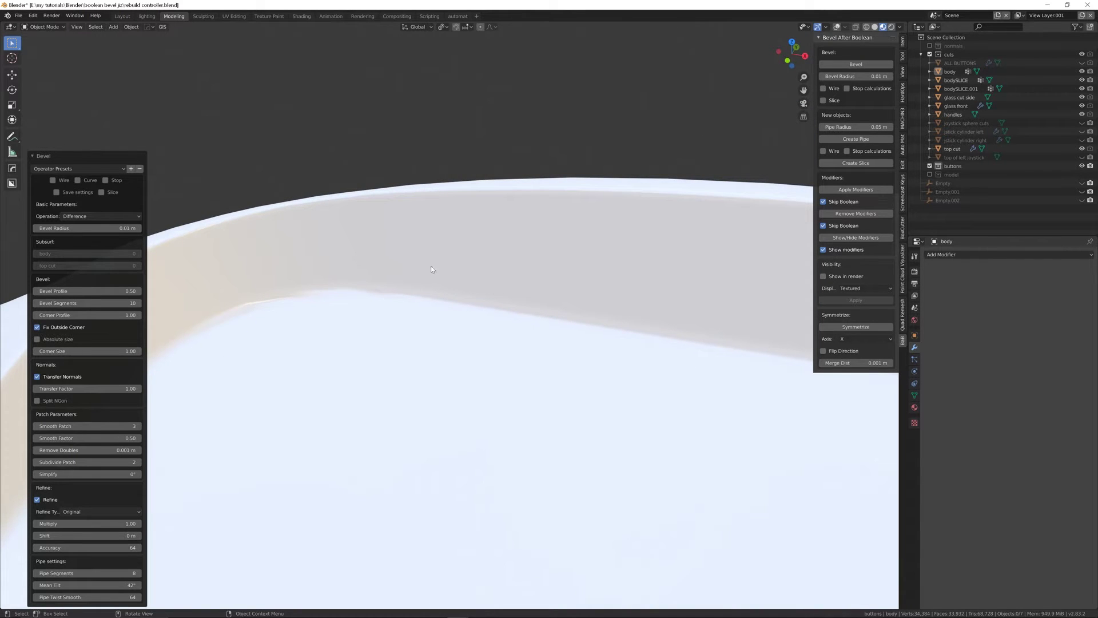
middle_drag(432, 269, 451, 296)
scroll(512, 326, down, 3)
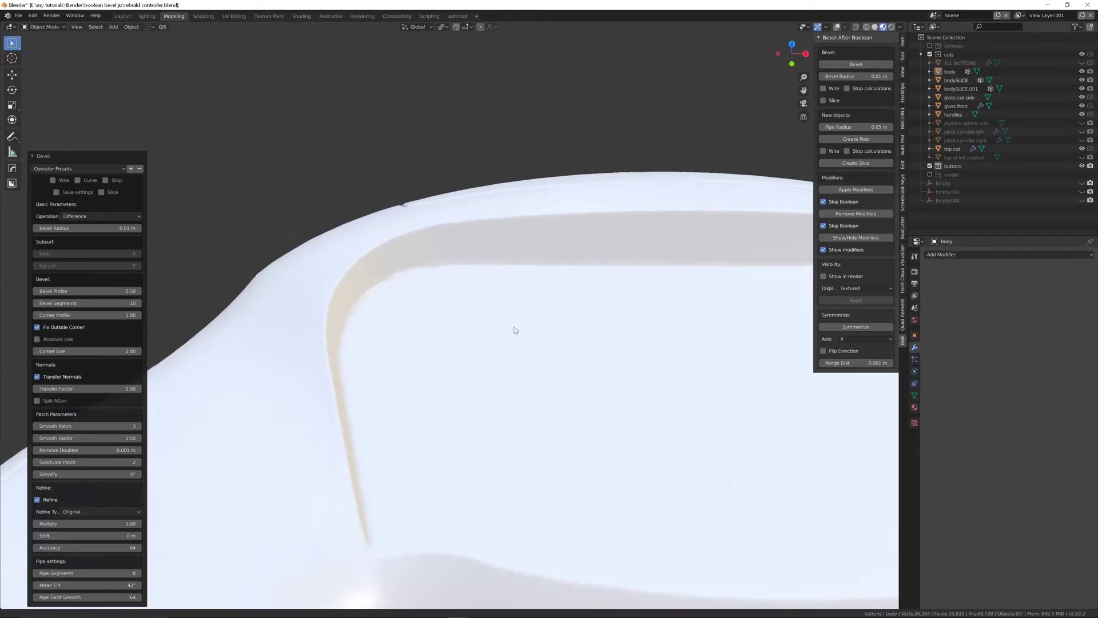
middle_drag(503, 301, 448, 279)
key(ctrl+z)
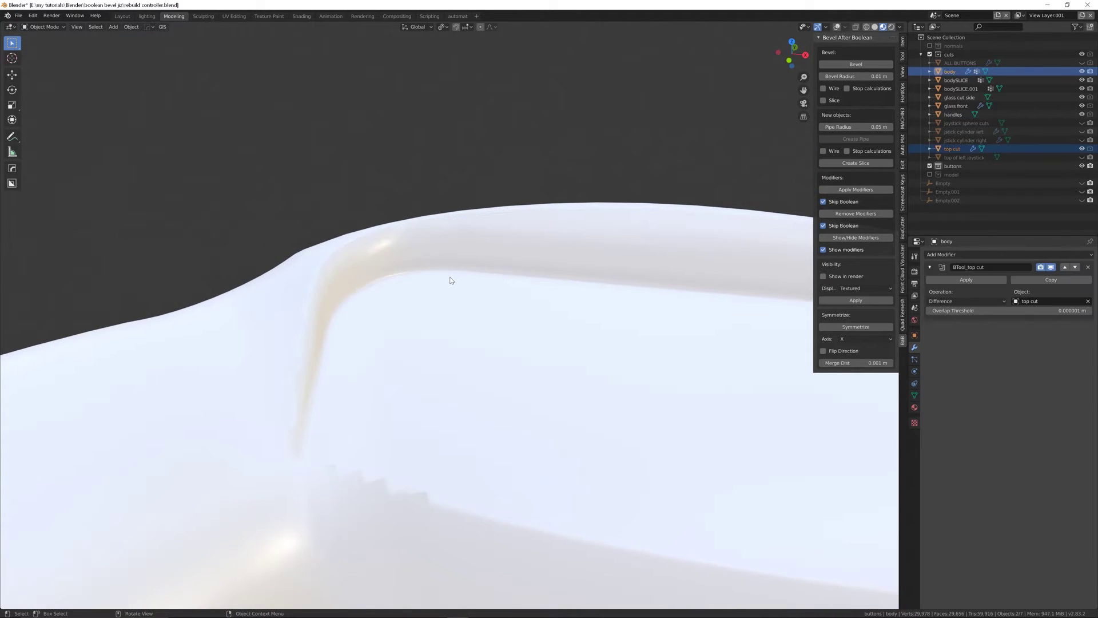
- Show the viewport overlays again, then select the top cut object and isolate it in local view
middle_drag(464, 289, 592, 201)
click(836, 27)
scroll(484, 251, down, 4)
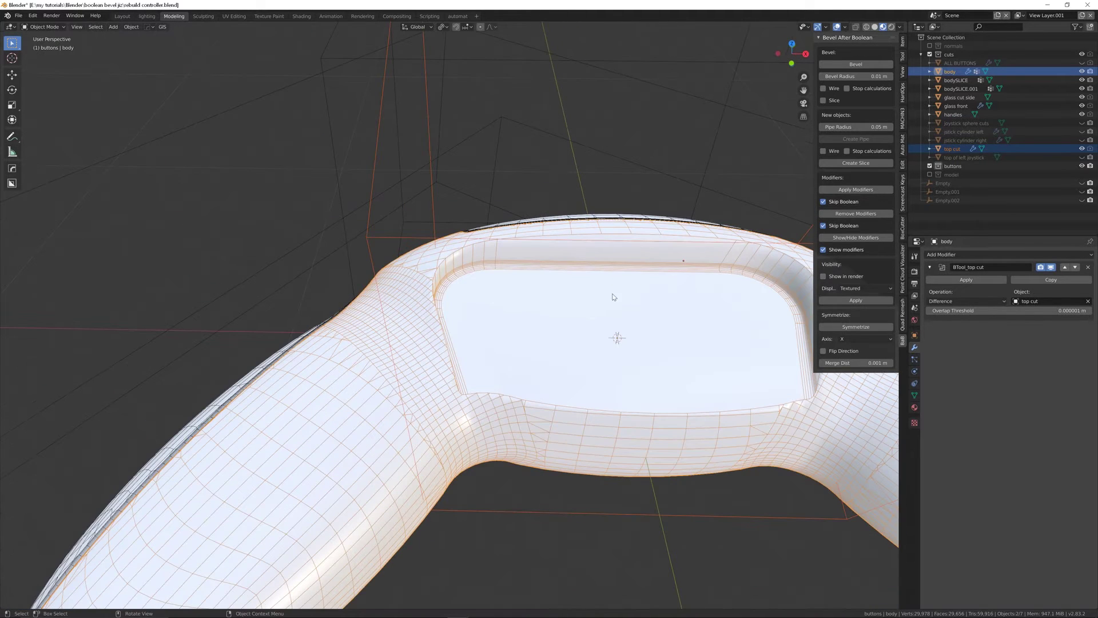
click(997, 149)
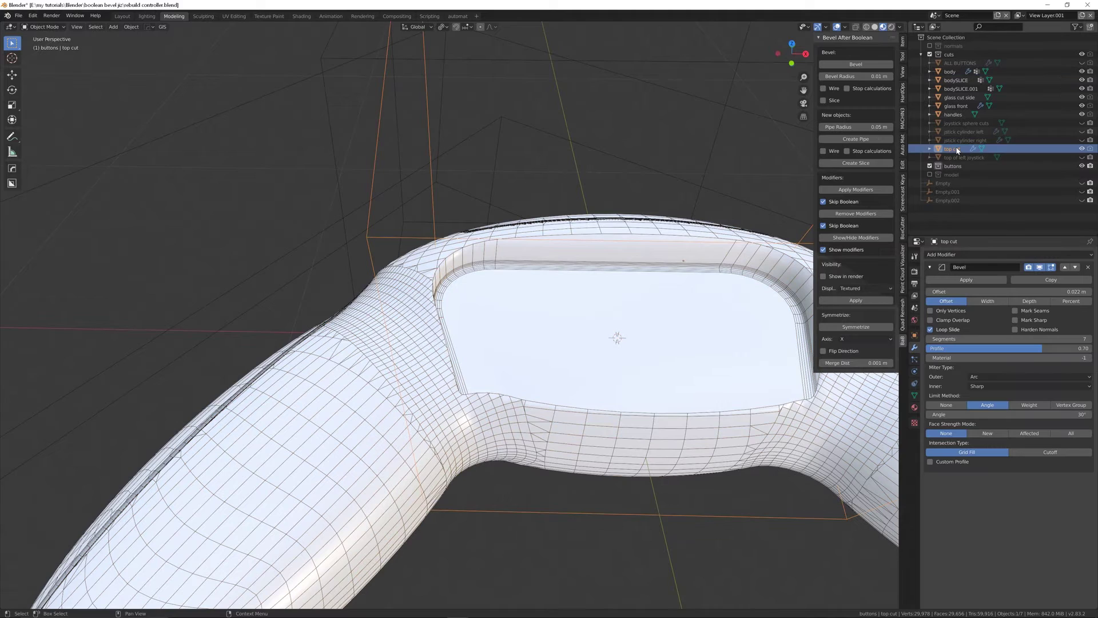
middle_drag(601, 298, 451, 280)
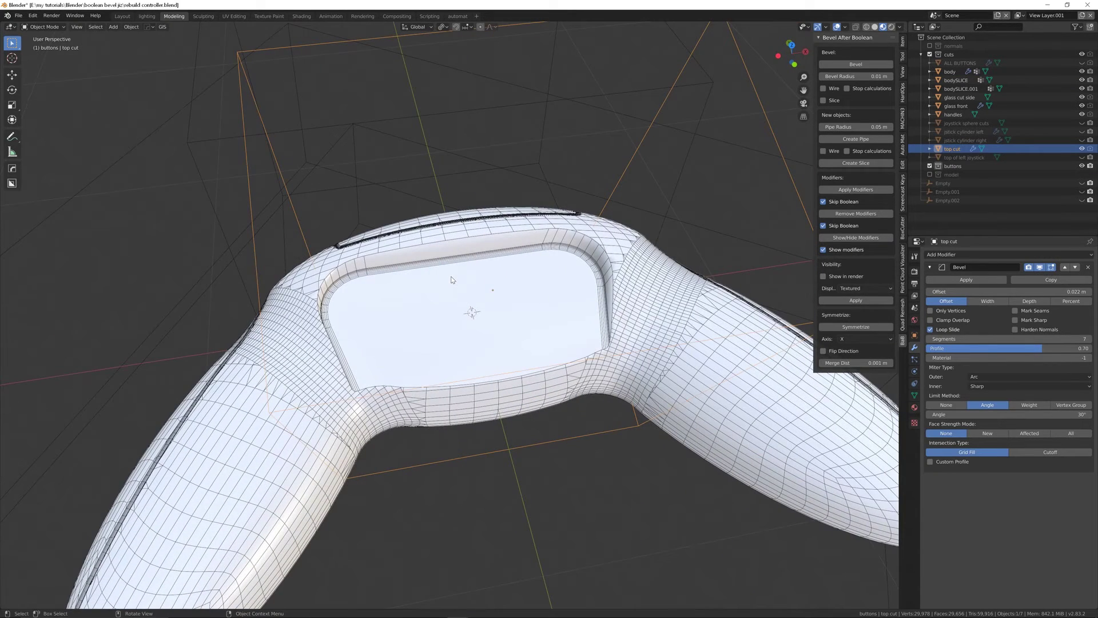
key(KP_Divide)
- Examine the bottom face and side-wall edges of the top cut object in Edit Mode
middle_drag(402, 288, 366, 276)
key(ctrl+Tab)
click(428, 275)
middle_drag(403, 327, 416, 290)
key(2)
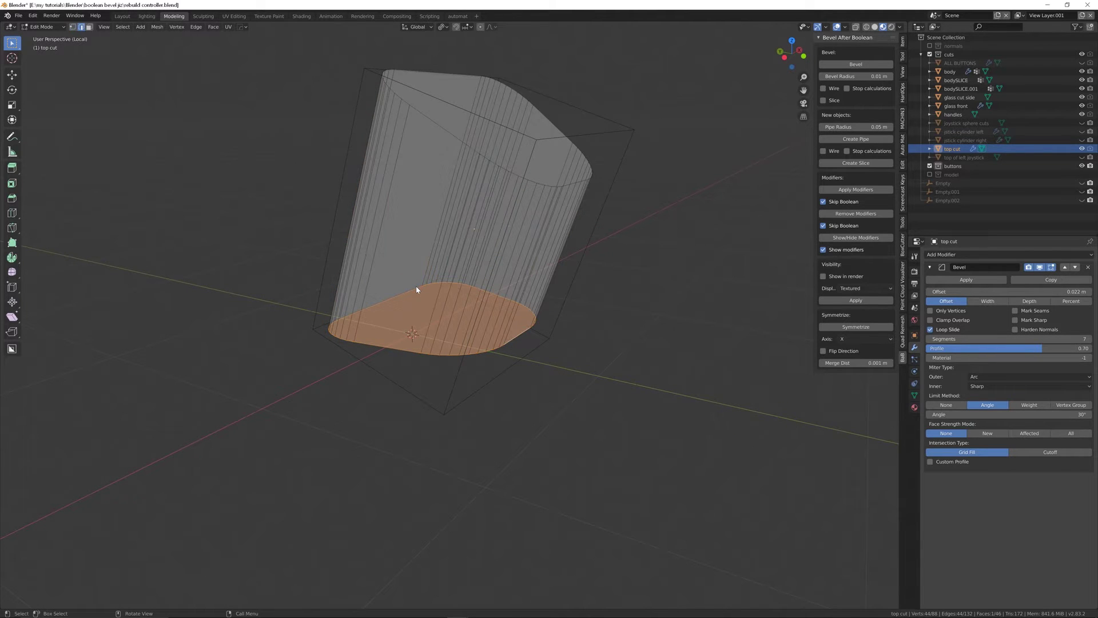
click(443, 213)
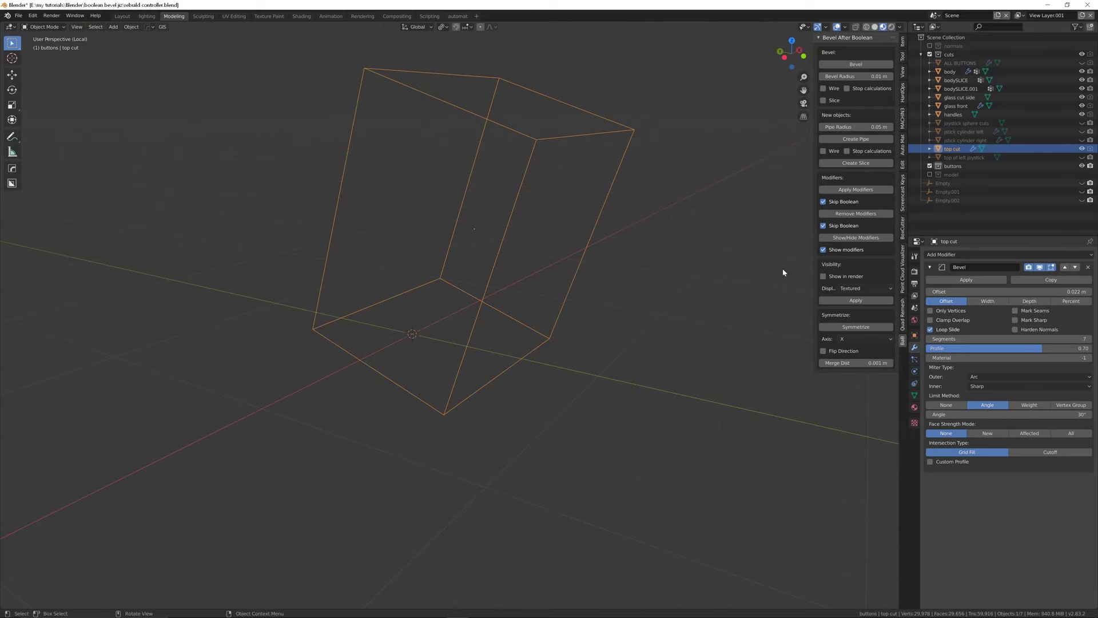
- Set the viewport display of the top cut object to Solid
middle_drag(611, 259, 495, 270)
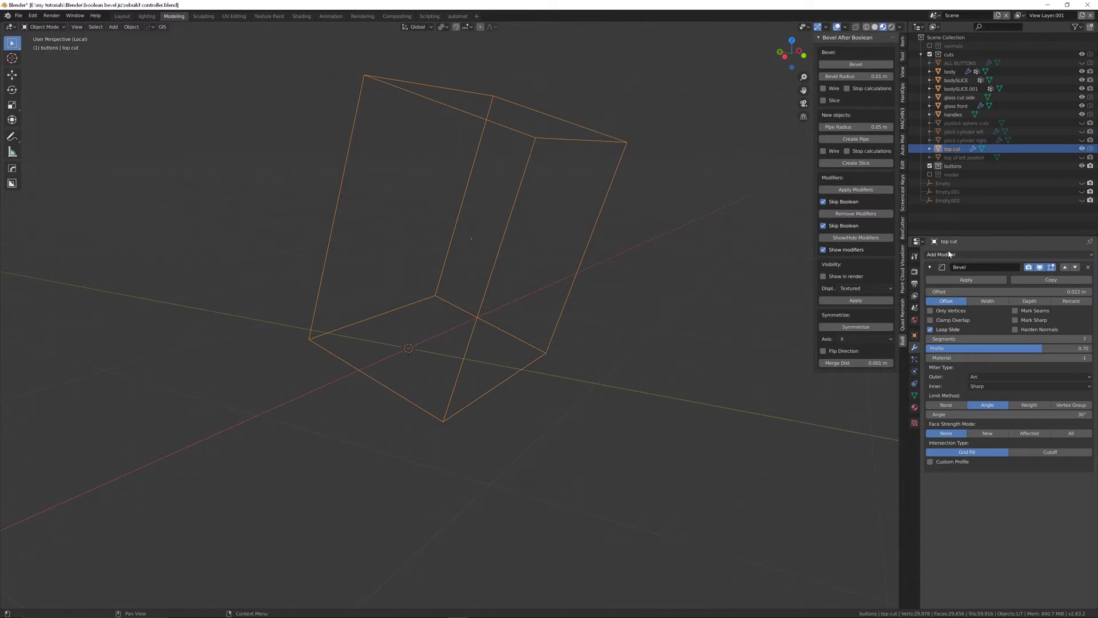
key(ctrl+grave)
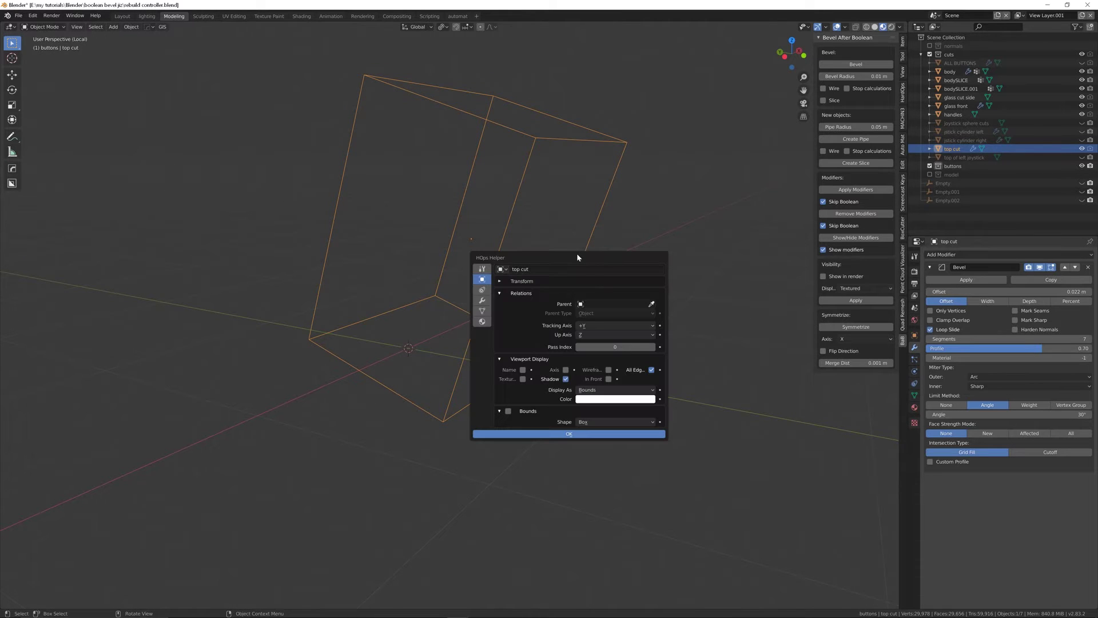
click(611, 389)
click(604, 420)
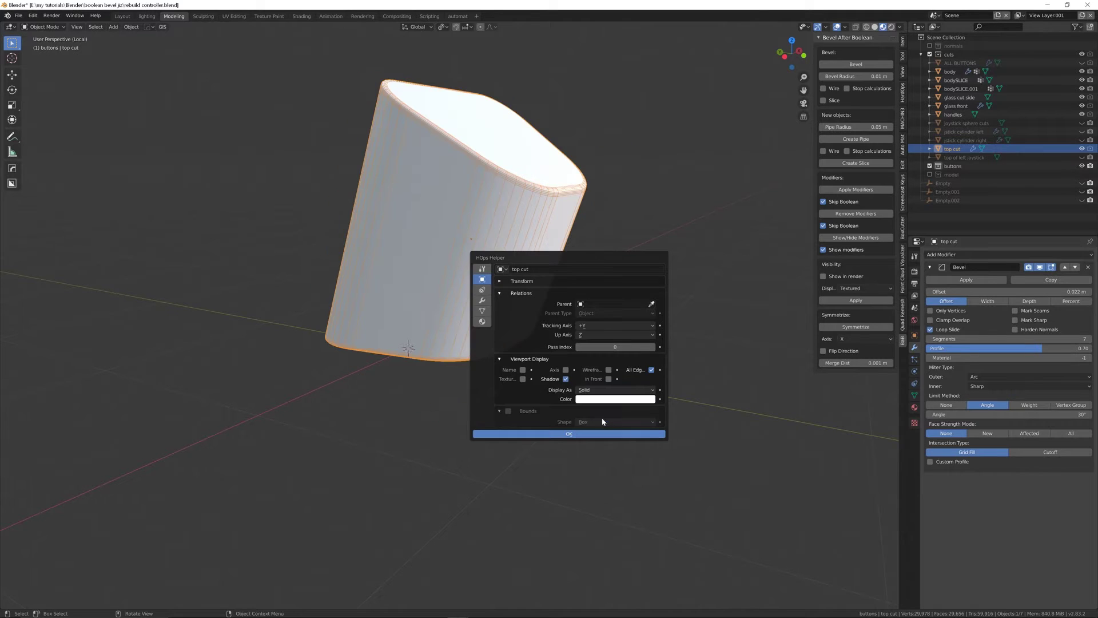
- Set the Bevel modifier of the top cut object to 10 segments and a profile of 0.5
middle_drag(400, 265, 445, 274)
middle_drag(473, 375, 395, 304)
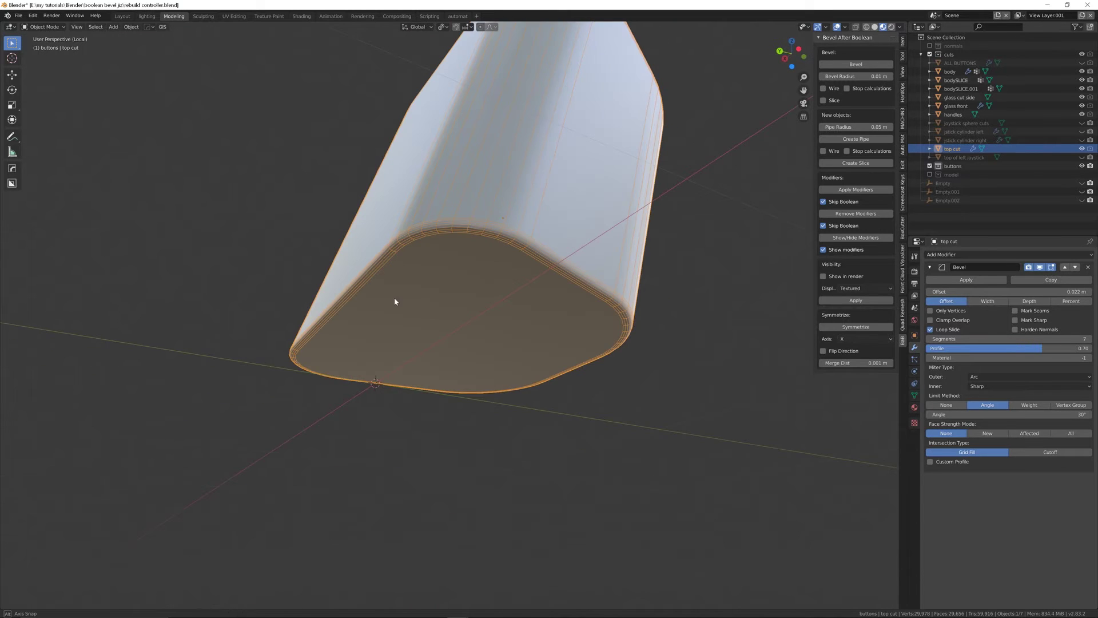
scroll(439, 185, up, 3)
middle_drag(438, 185, 548, 198)
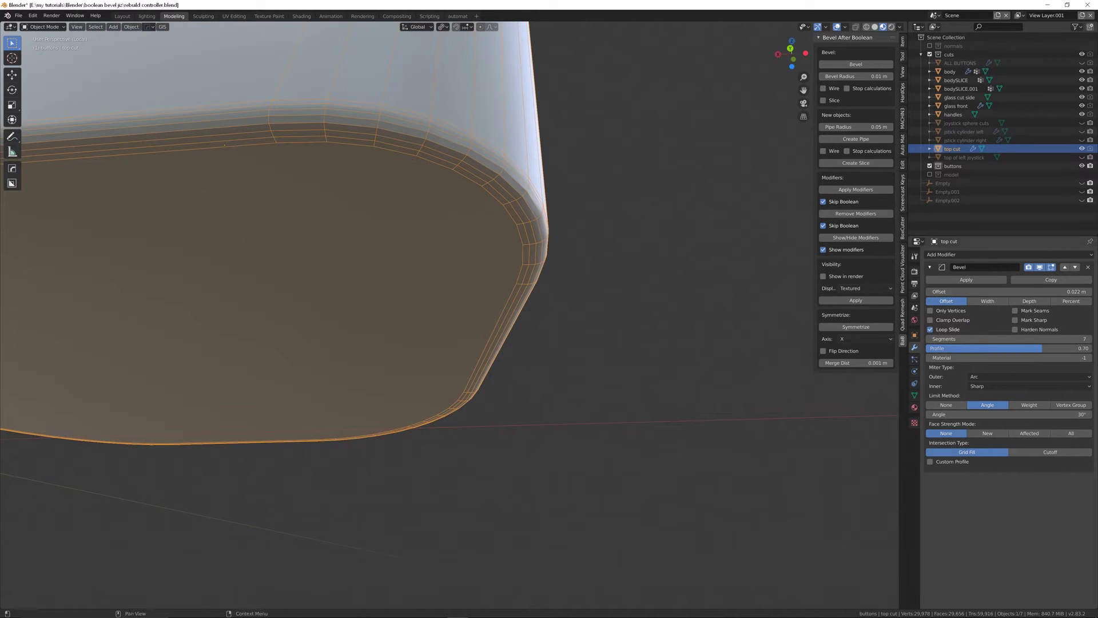
click(1023, 338)
text(10)
key(Return)
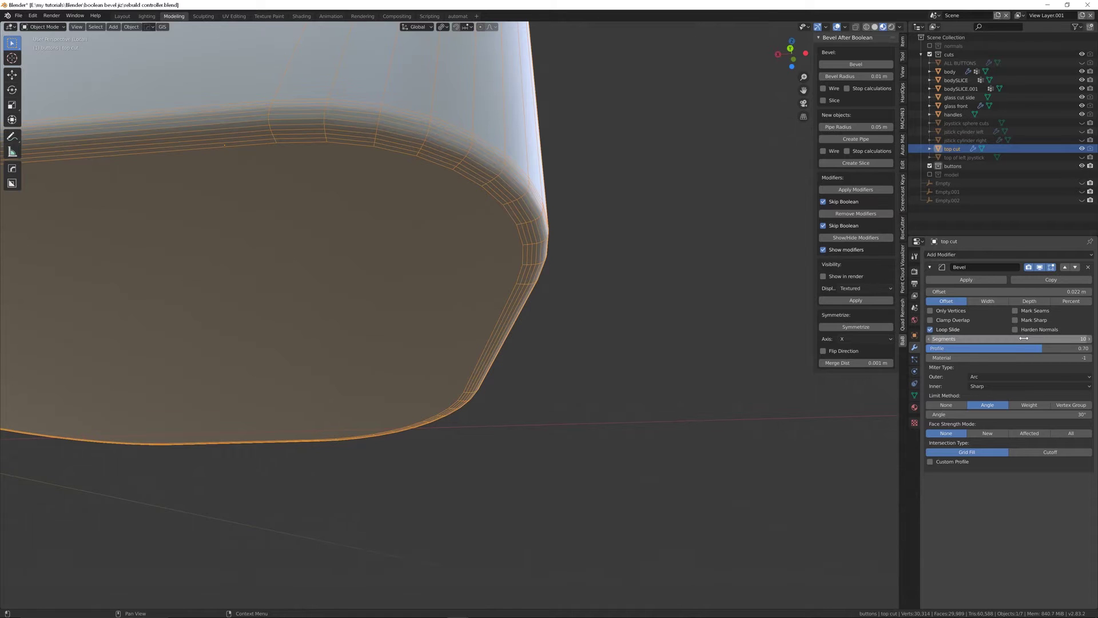
middle_drag(457, 187, 462, 164)
middle_drag(551, 222, 529, 259)
click(1064, 348)
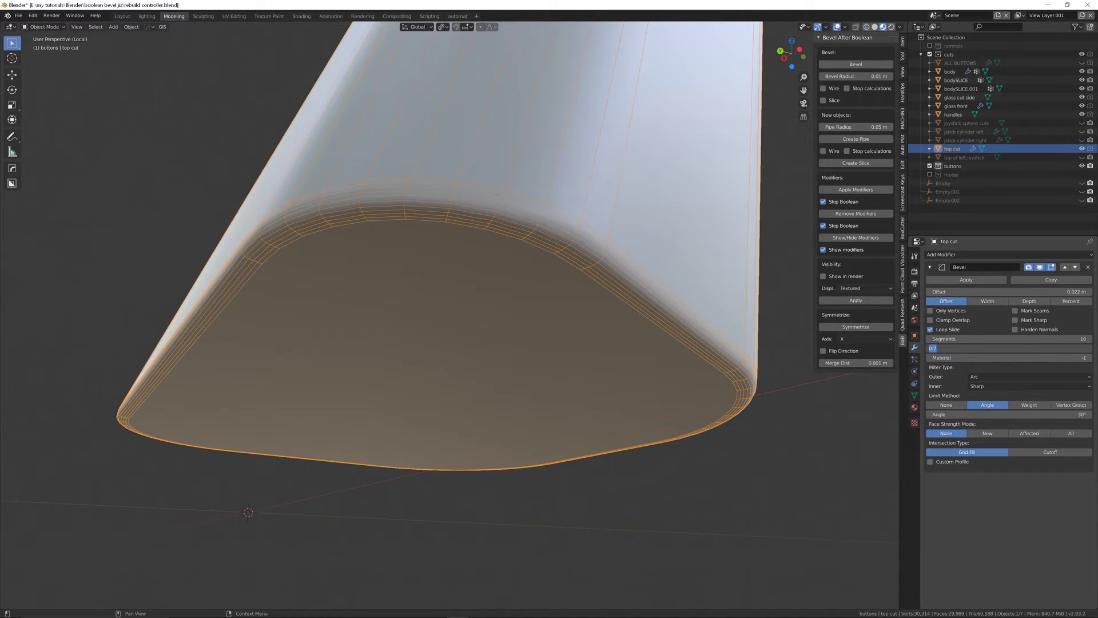
text(0.5)
key(Return)
- Add 10 loop cuts around the side walls of the top cut object, sliding them by a factor of about 0.55
middle_drag(674, 245, 483, 270)
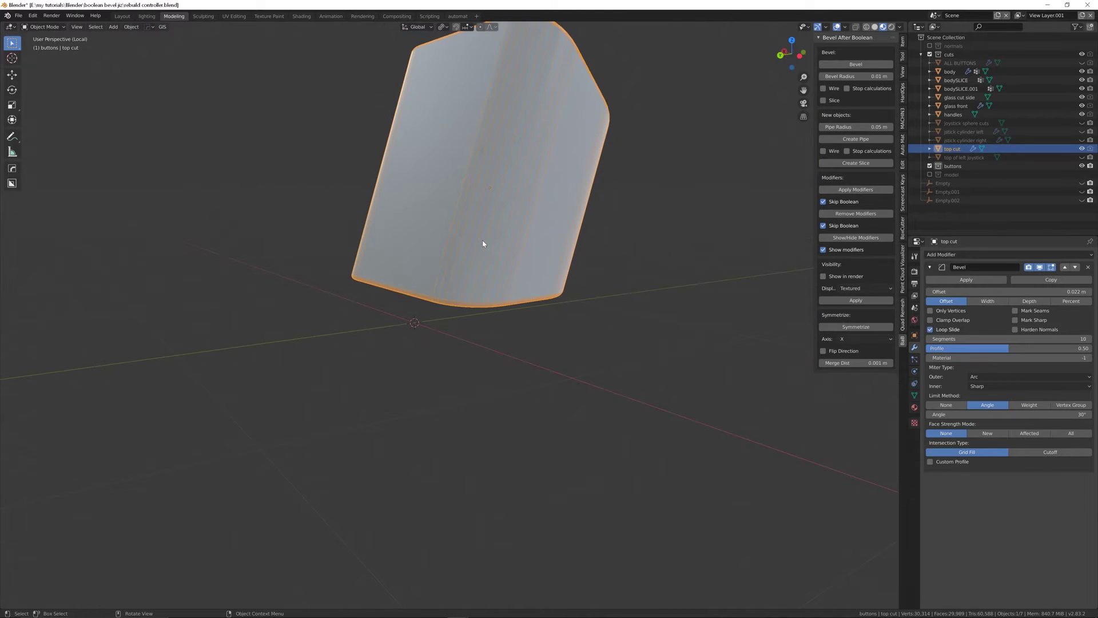
key(Tab)
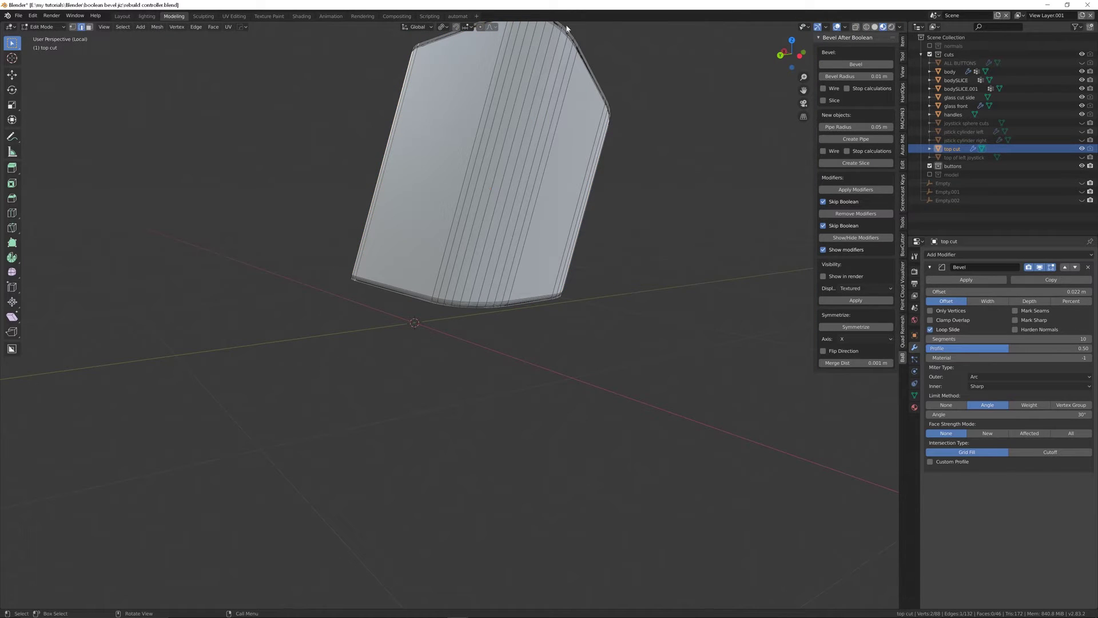
key(ctrl+r)
scroll(492, 236, up, 9)
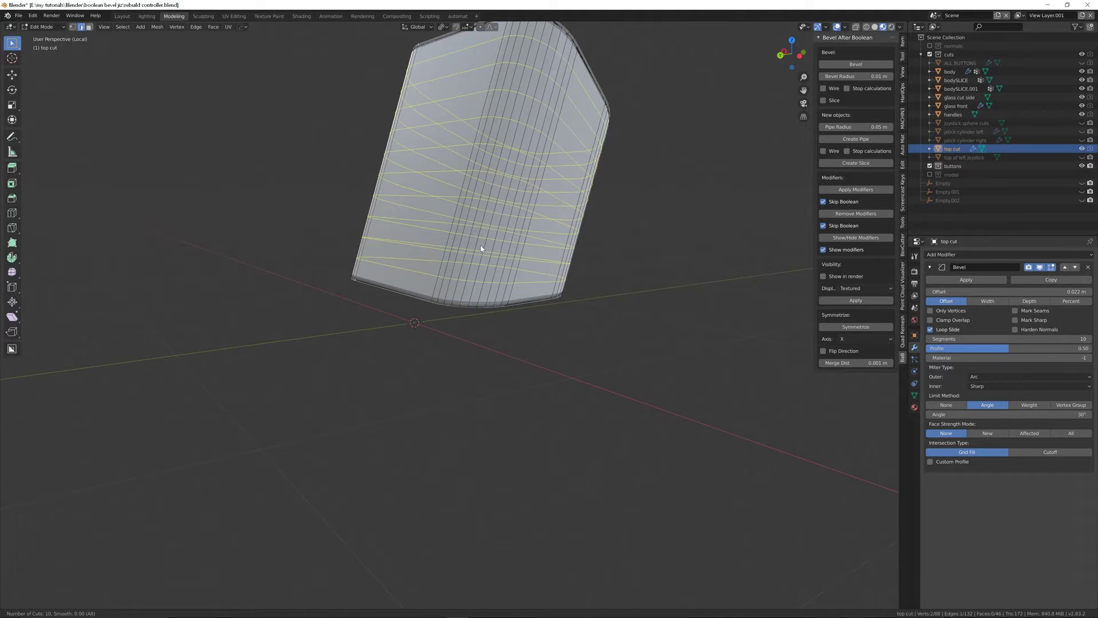
click(481, 249)
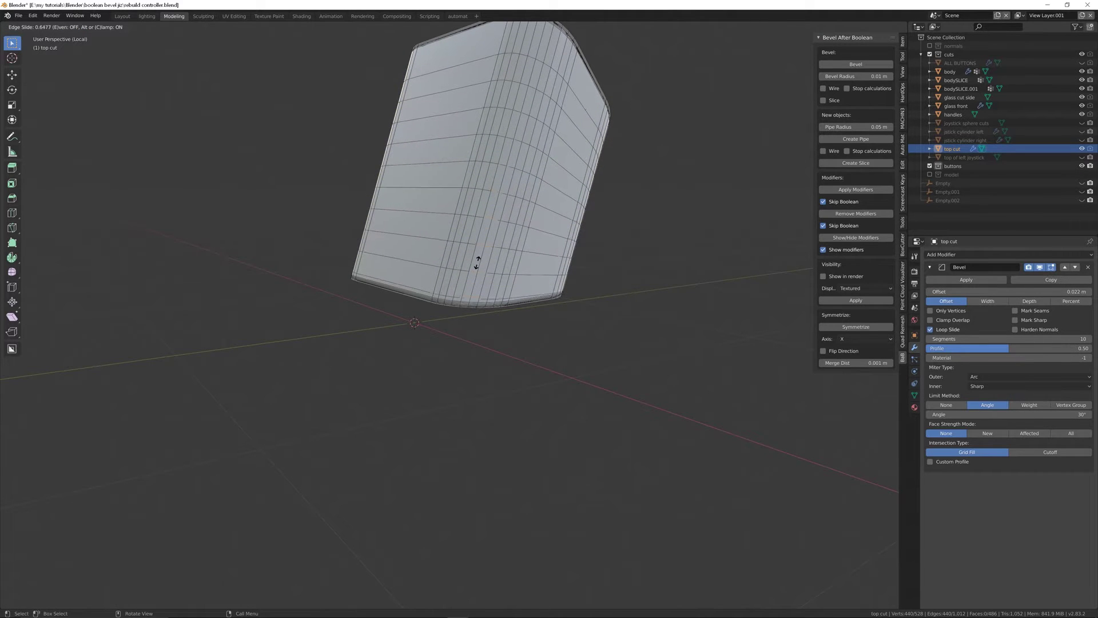
click(478, 262)
key(s)
key(z)
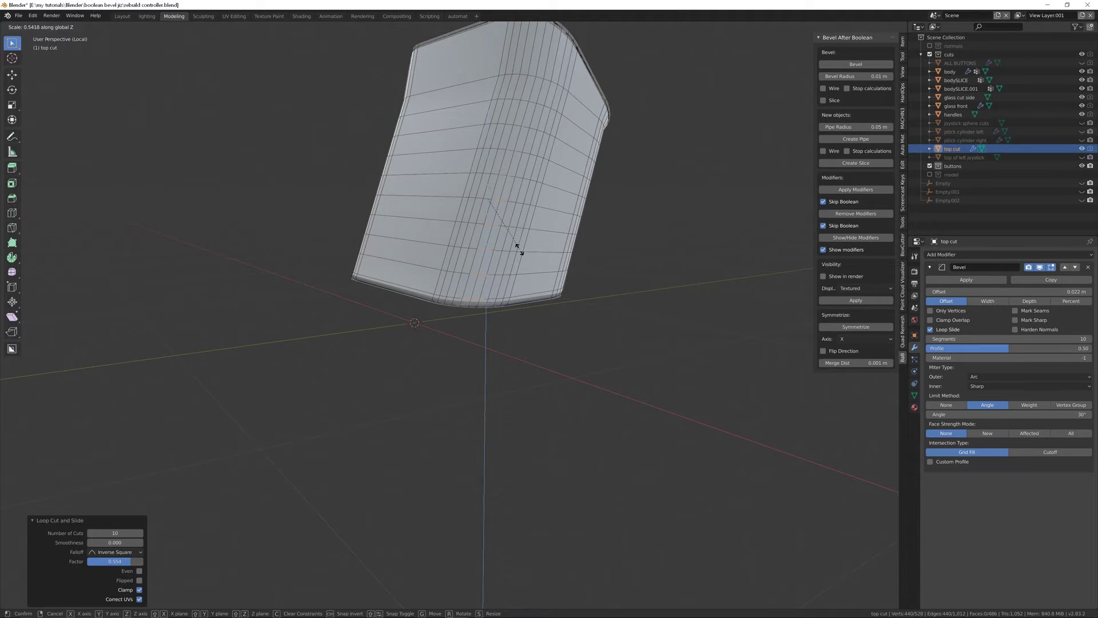
click(556, 250)
- Inset the bottom face of the top cut object once
middle_drag(529, 256, 473, 261)
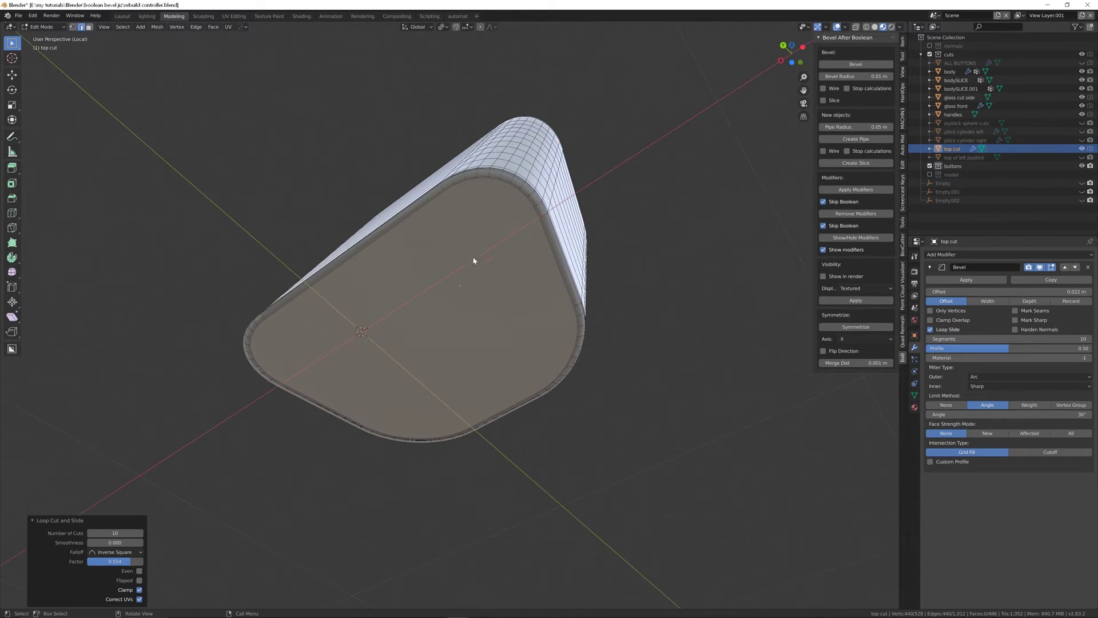
key(3)
click(467, 312)
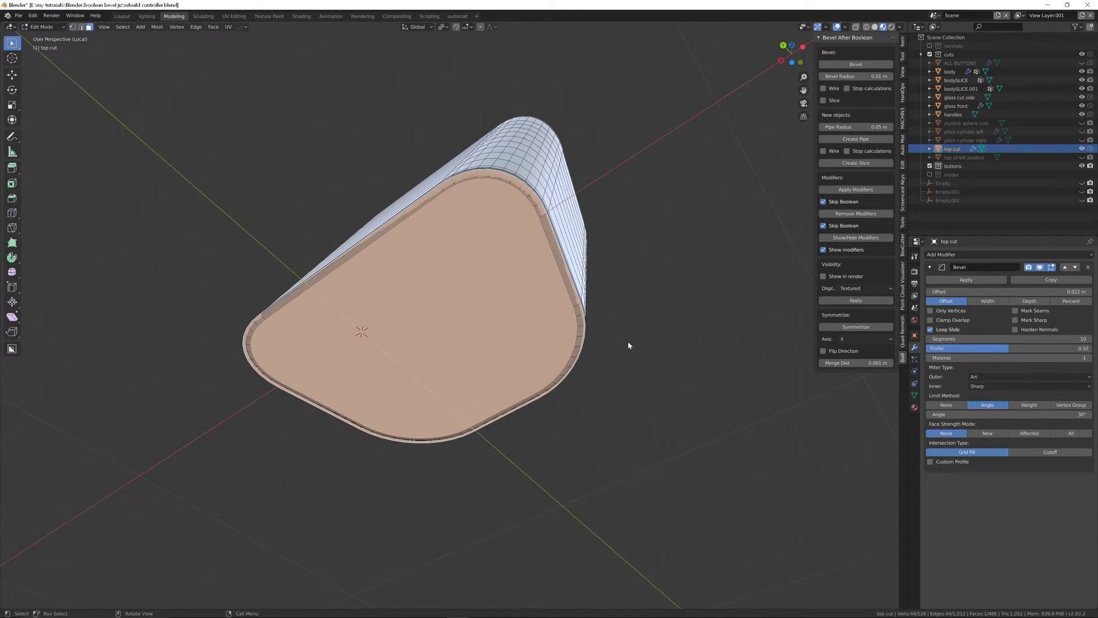
key(i)
click(599, 344)
- Try a second inset of about 0.1 m on the bottom face, then undo it
key(i)
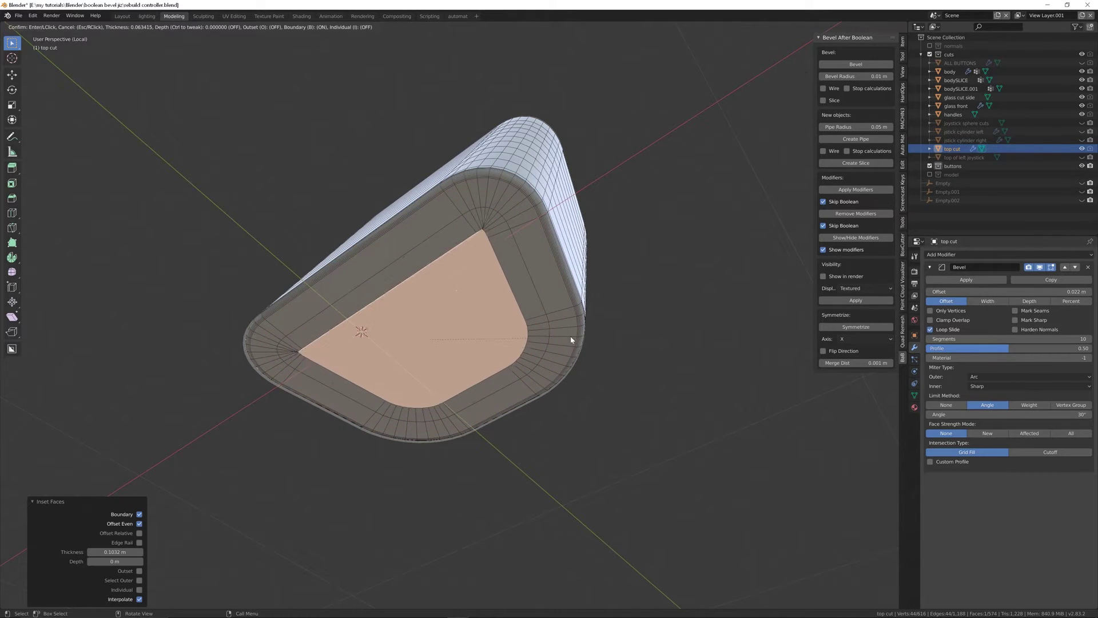
click(564, 339)
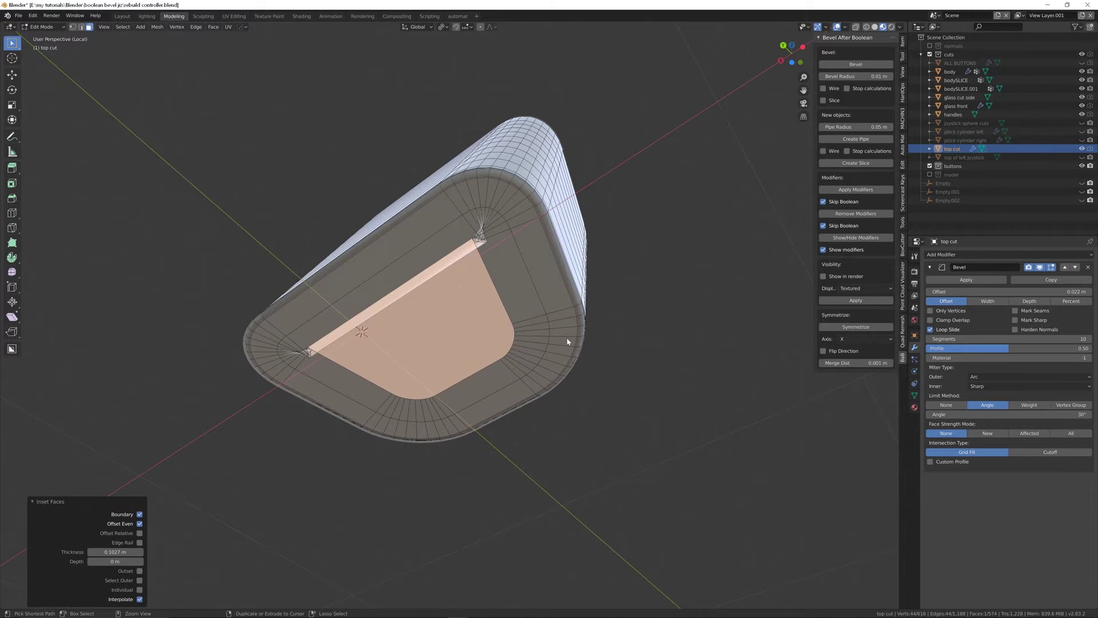
key(ctrl+z)
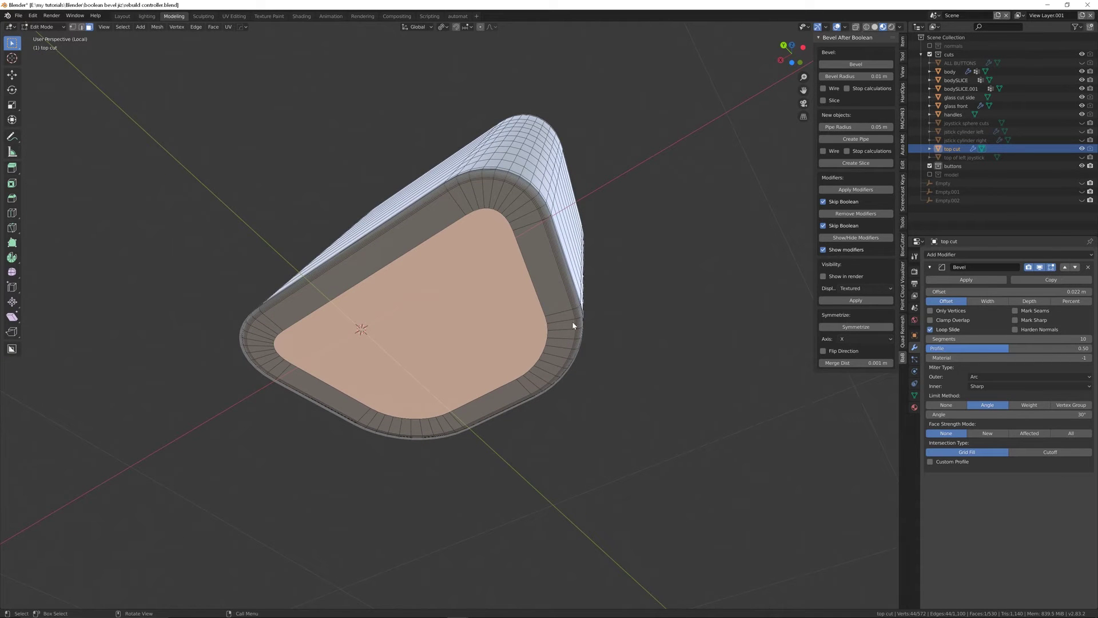
- Inset the bottom face a second time by about 0.03 m
key(u)
click(564, 324)
key(i)
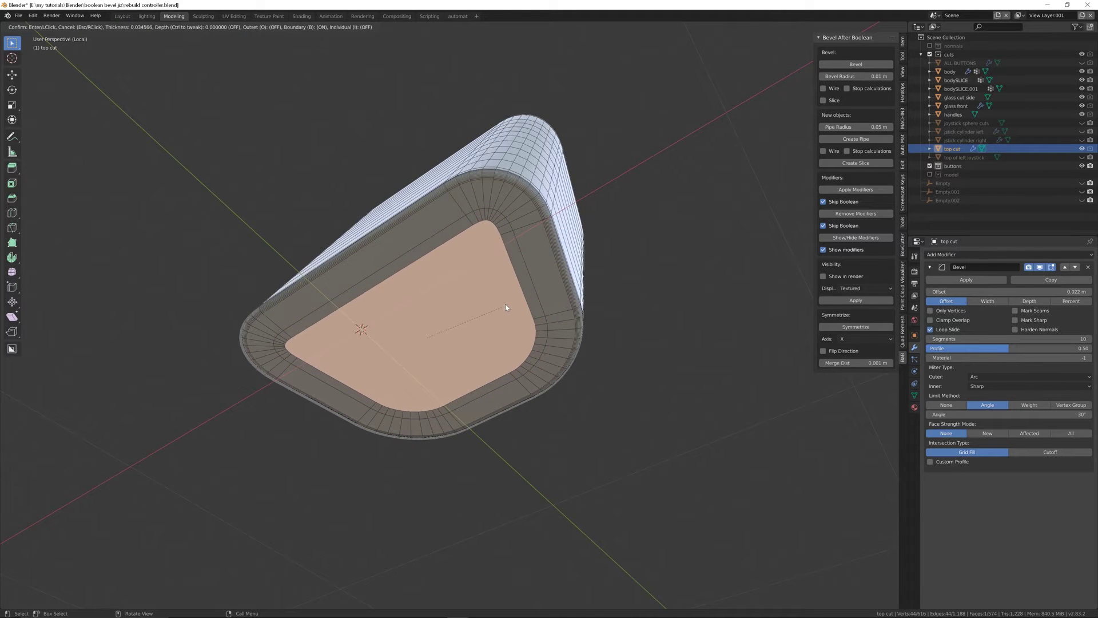
click(509, 307)
middle_drag(490, 275, 499, 292)
- Delete the innermost bottom face of the top cut object and clear the selection
key(x)
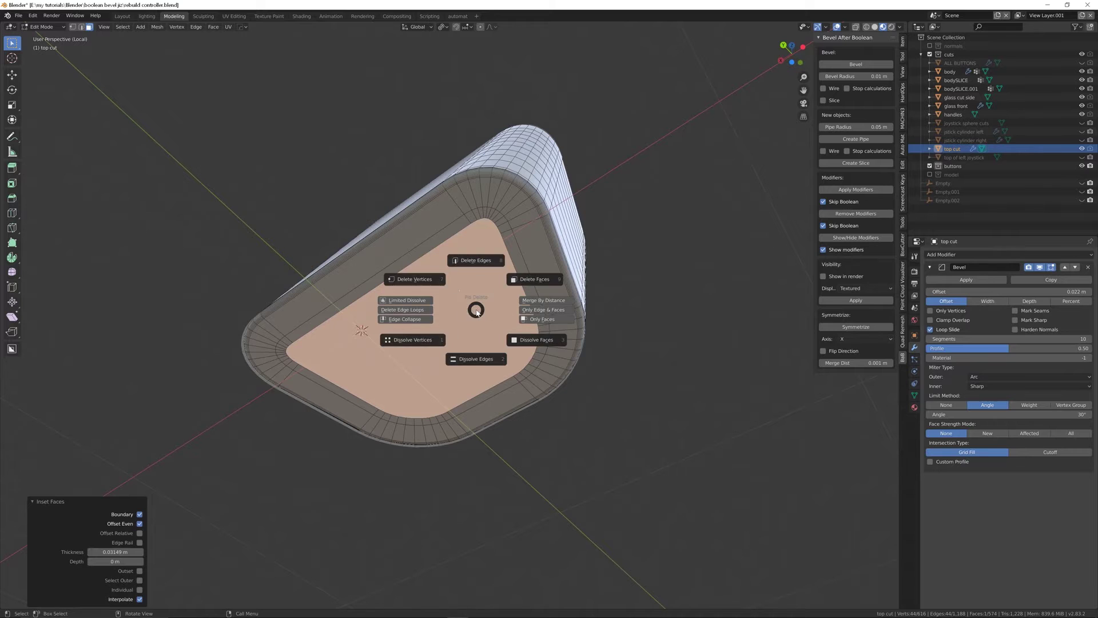
key(f)
key(a)
key(alt+a)
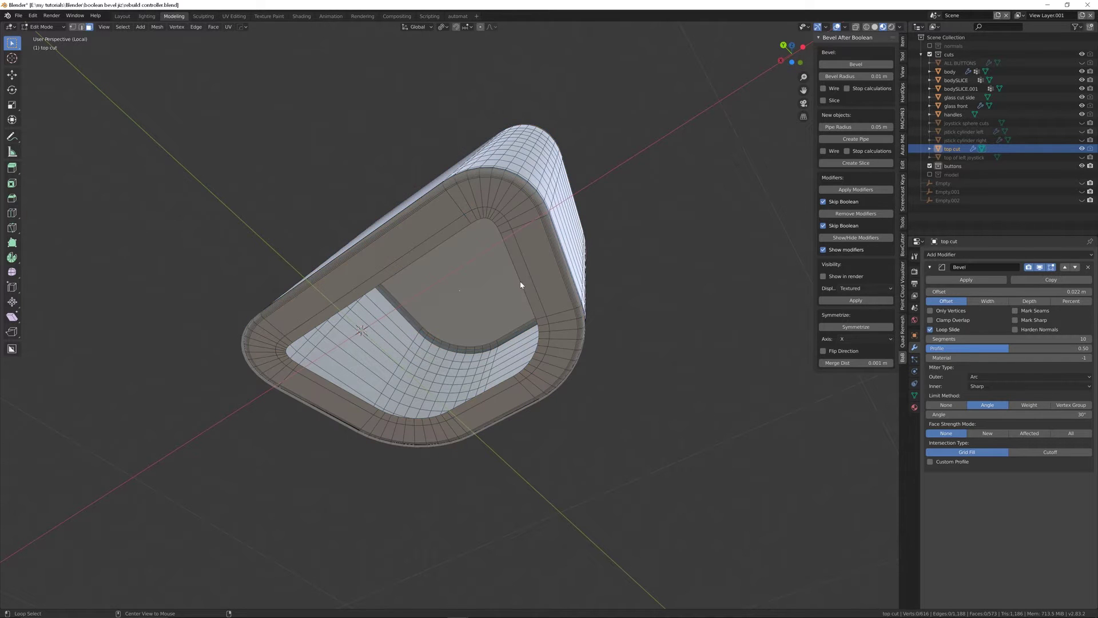
- Hide the Bevel modifier in the viewport and grid-fill the border loop of the bottom opening with a span of 11
key(2)
alt+click(519, 281)
middle_drag(520, 281, 503, 314)
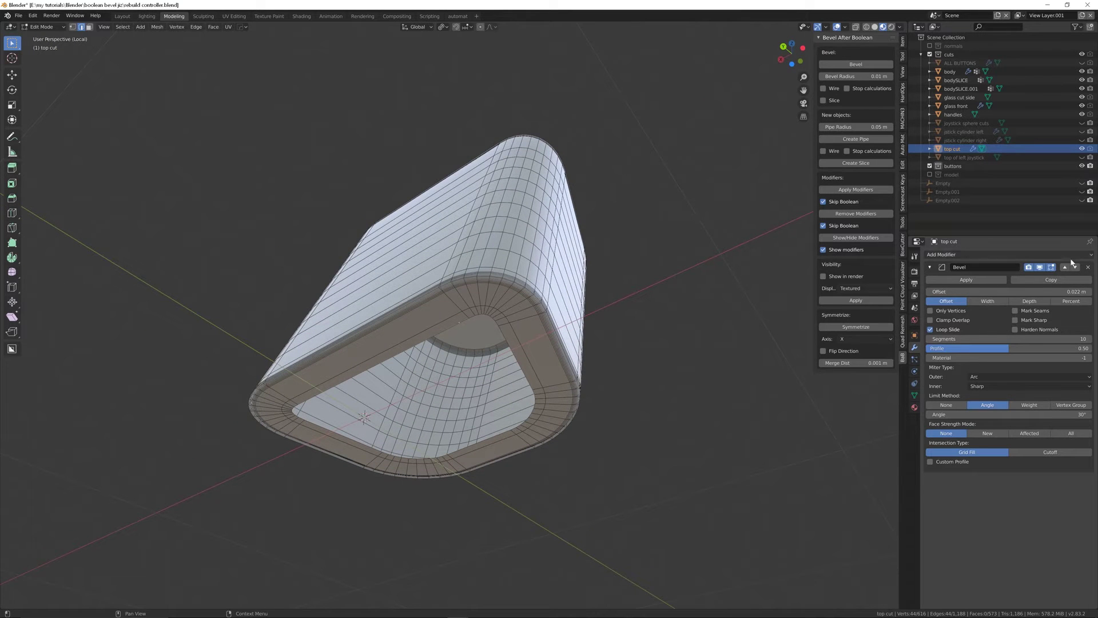
click(1041, 267)
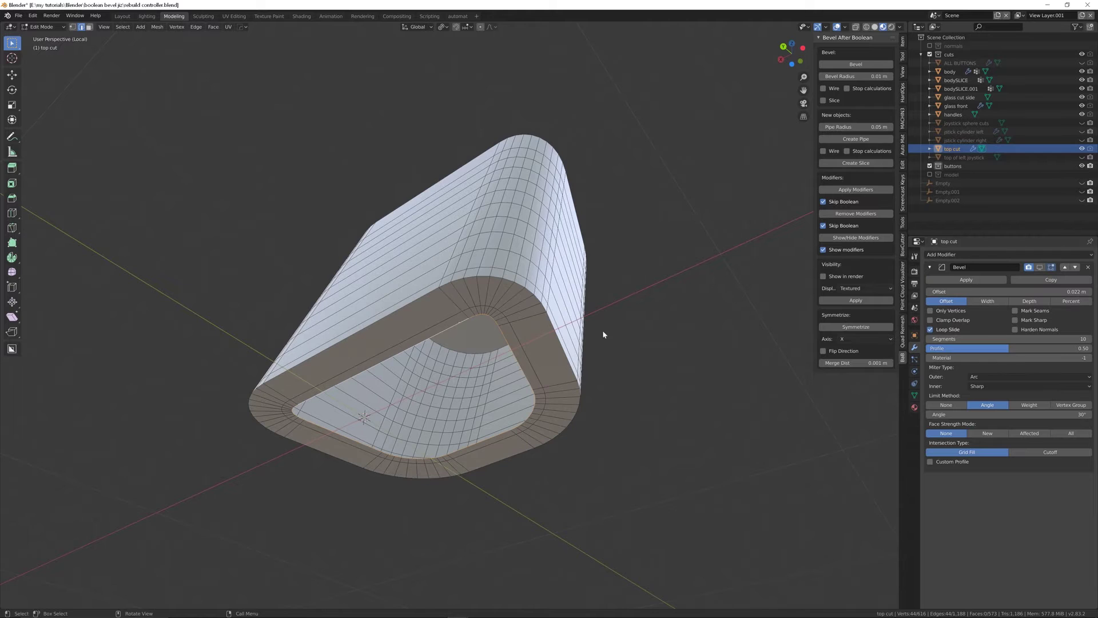
middle_drag(538, 369, 567, 321)
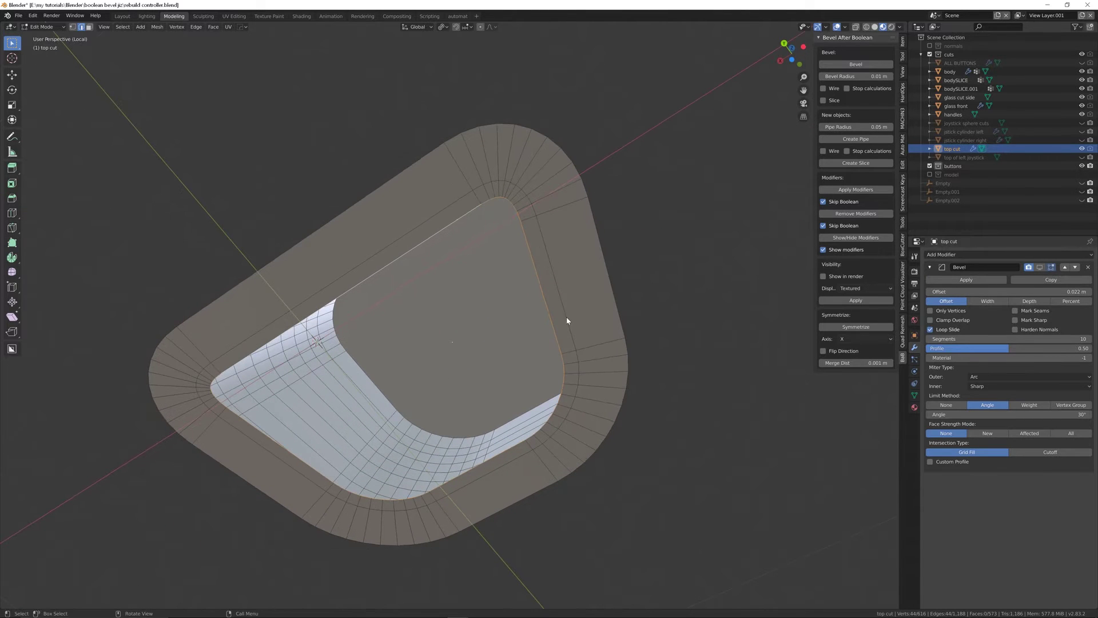
key(ctrl+f)
click(568, 318)
middle_drag(564, 312, 348, 425)
drag(124, 575, 172, 575)
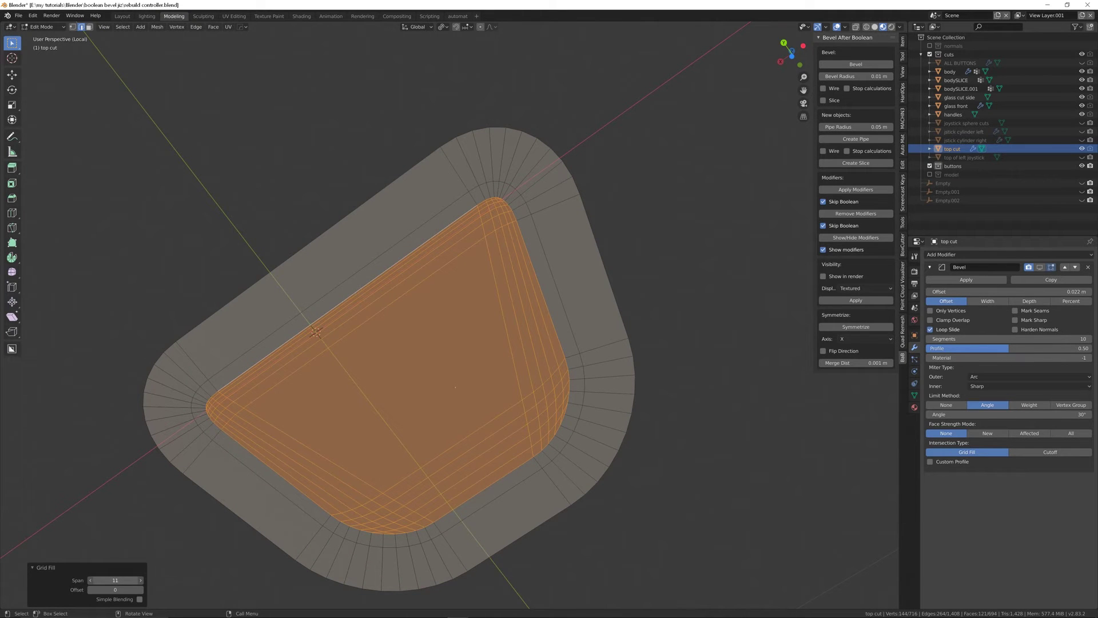
- Return to Object Mode and show the top cut object's Bevel modifier in the viewport again
middle_drag(544, 551, 433, 359)
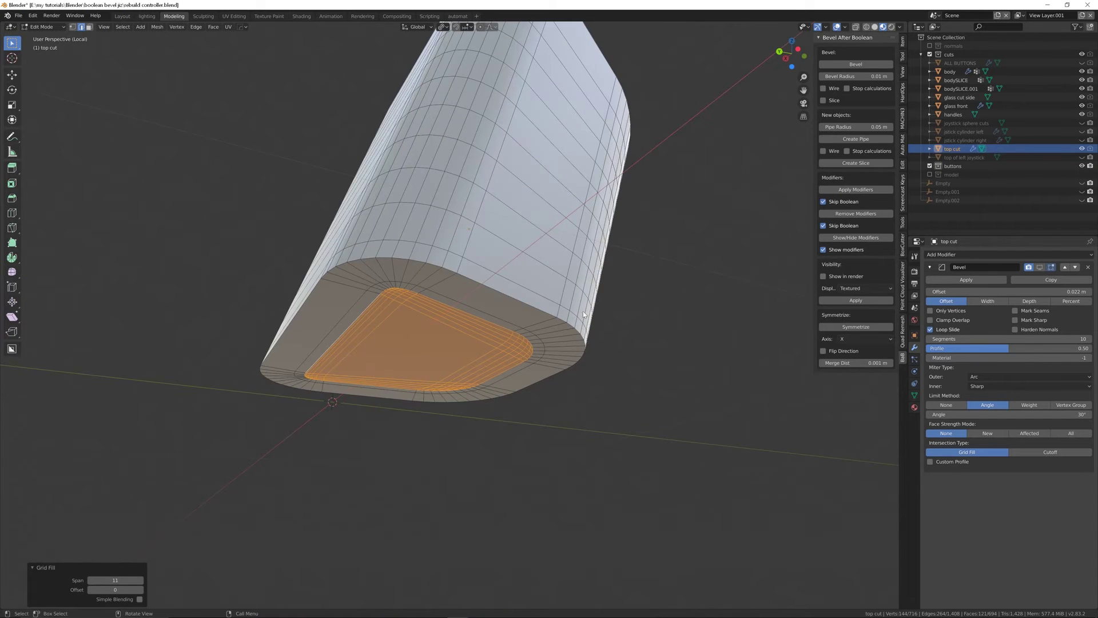
key(Tab)
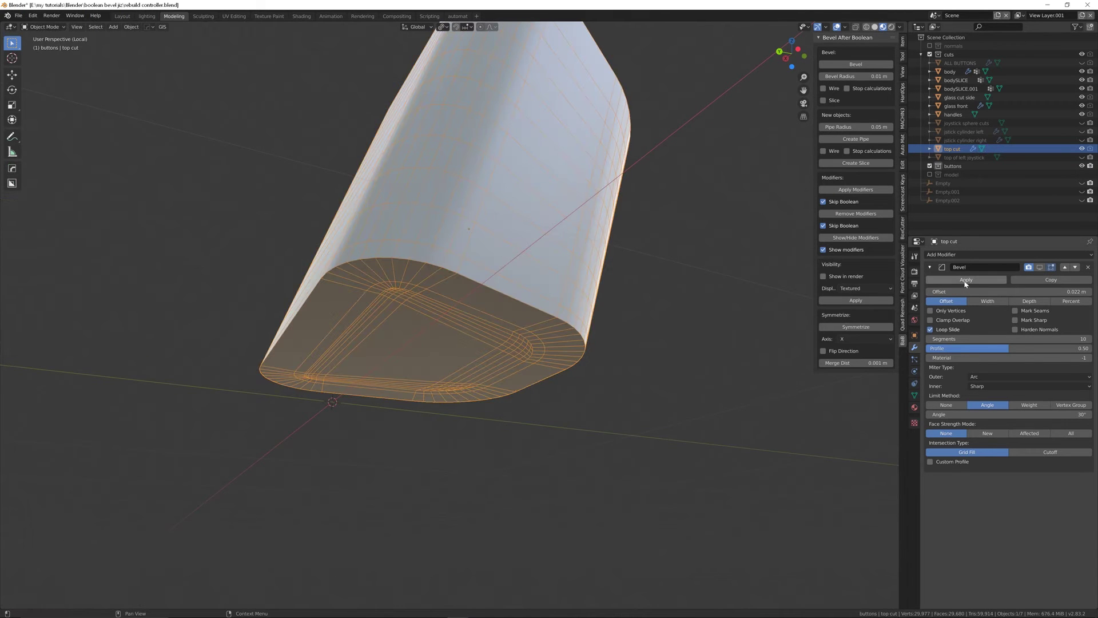
mouse_move(561, 275)
middle_down()
mouse_move(528, 280)
mouse_move(515, 264)
mouse_move(543, 285)
middle_up()
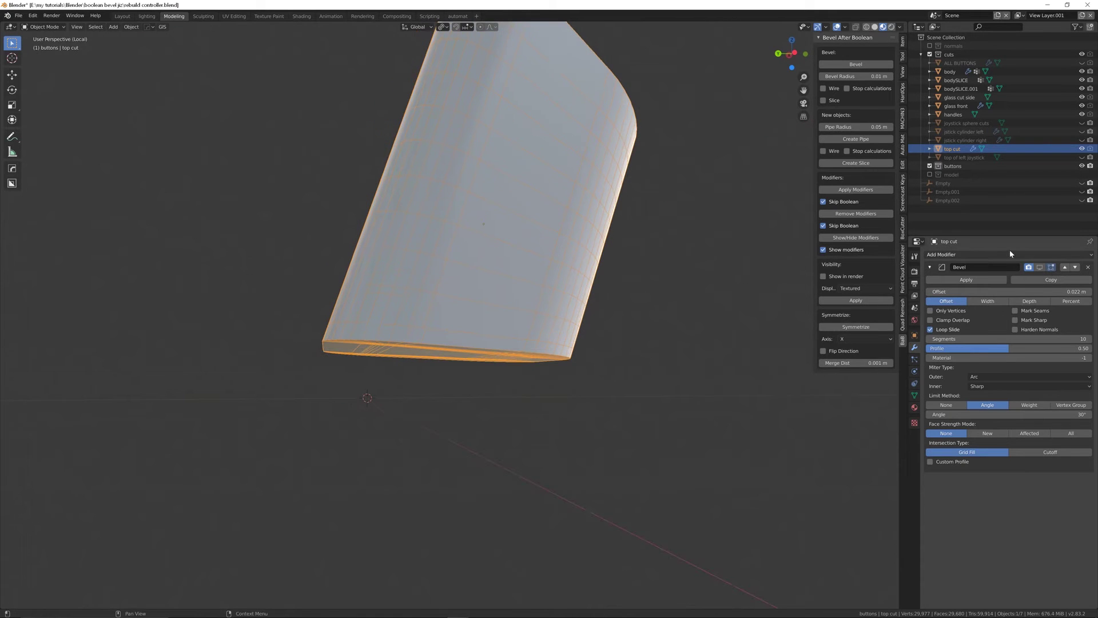
click(1040, 268)
middle_drag(404, 275, 398, 269)
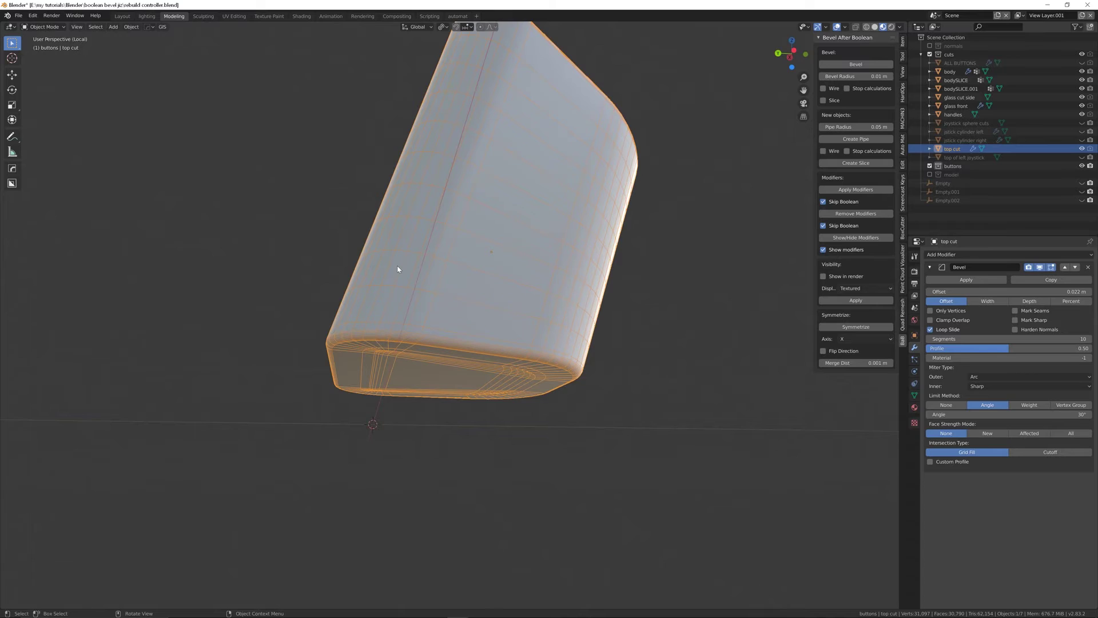
- Exit local view and set the top cut object's viewport display to Bounds
key(KP_Divide)
scroll(412, 260, down, 3)
middle_drag(455, 308, 475, 304)
click(591, 373)
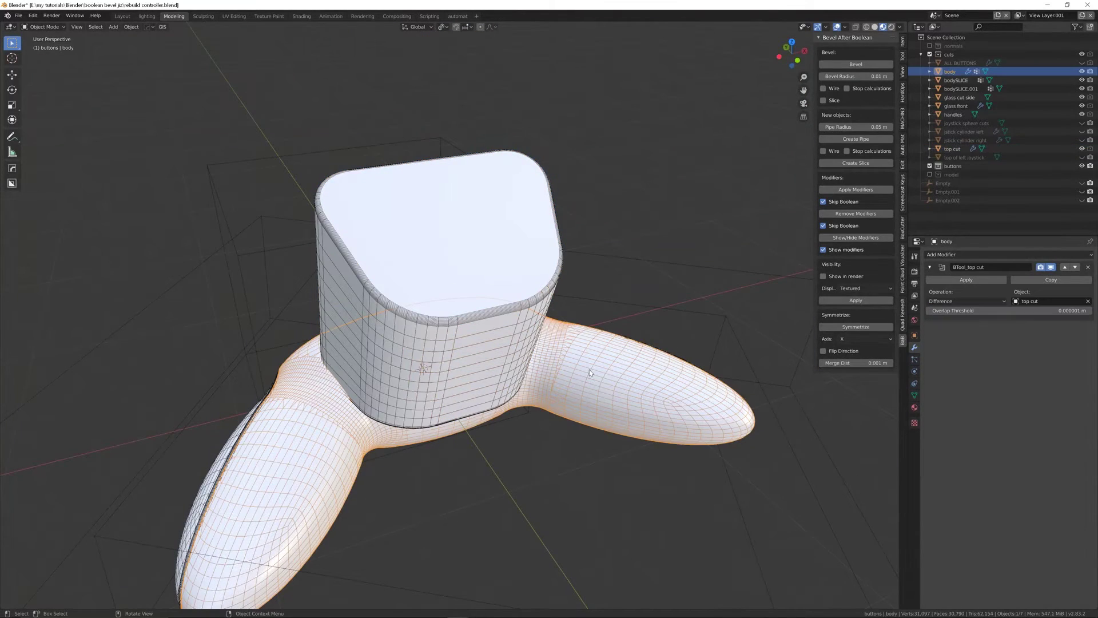
click(501, 293)
key(ctrl+grave)
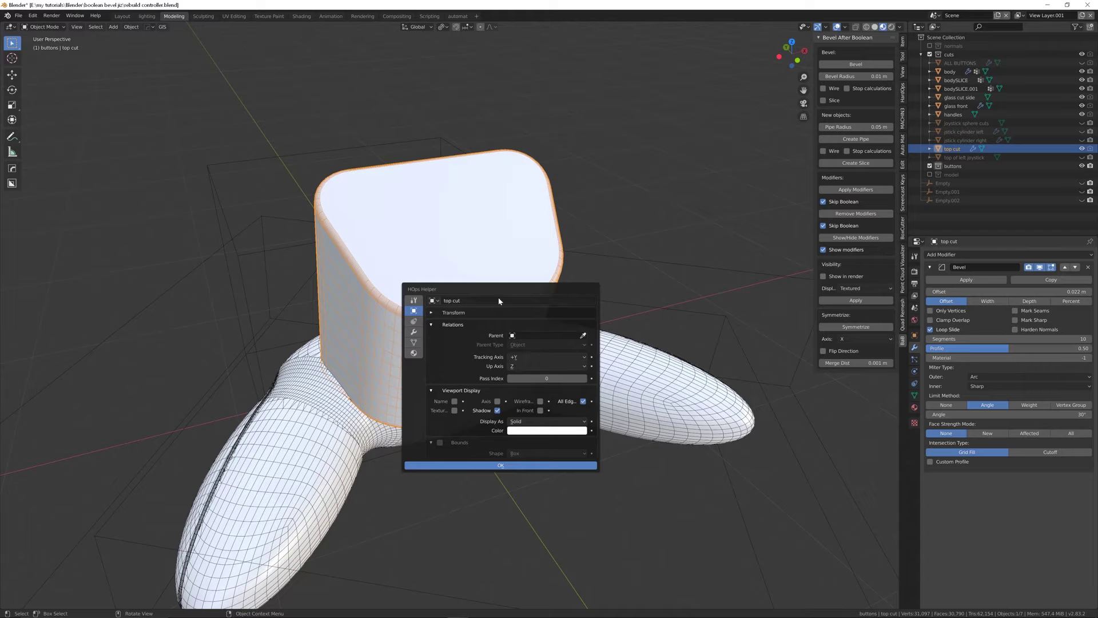
click(914, 336)
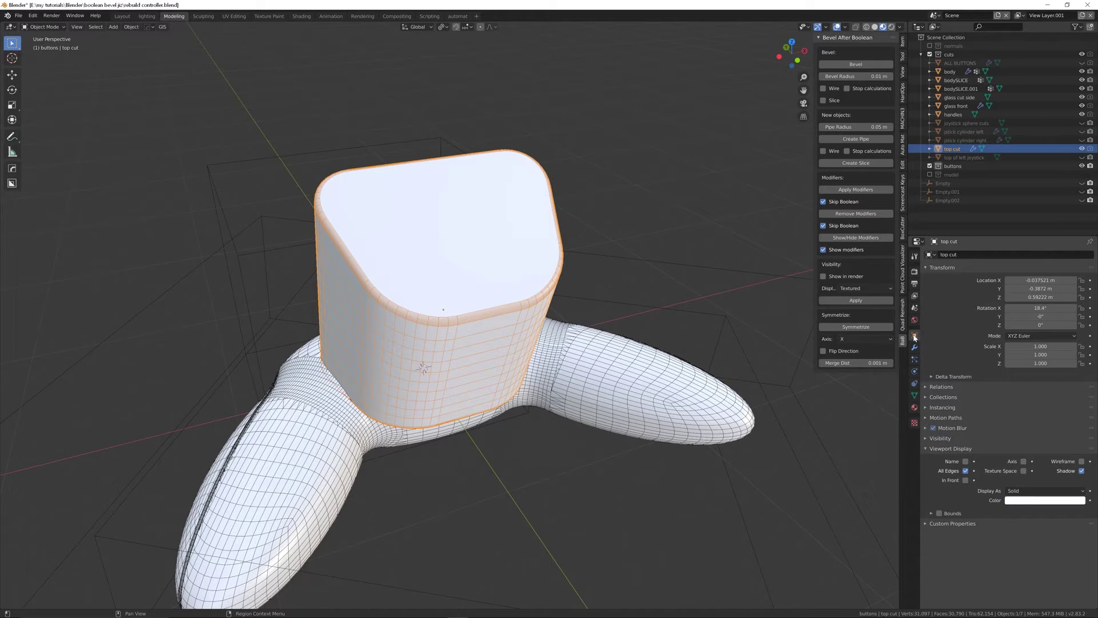
click(1036, 491)
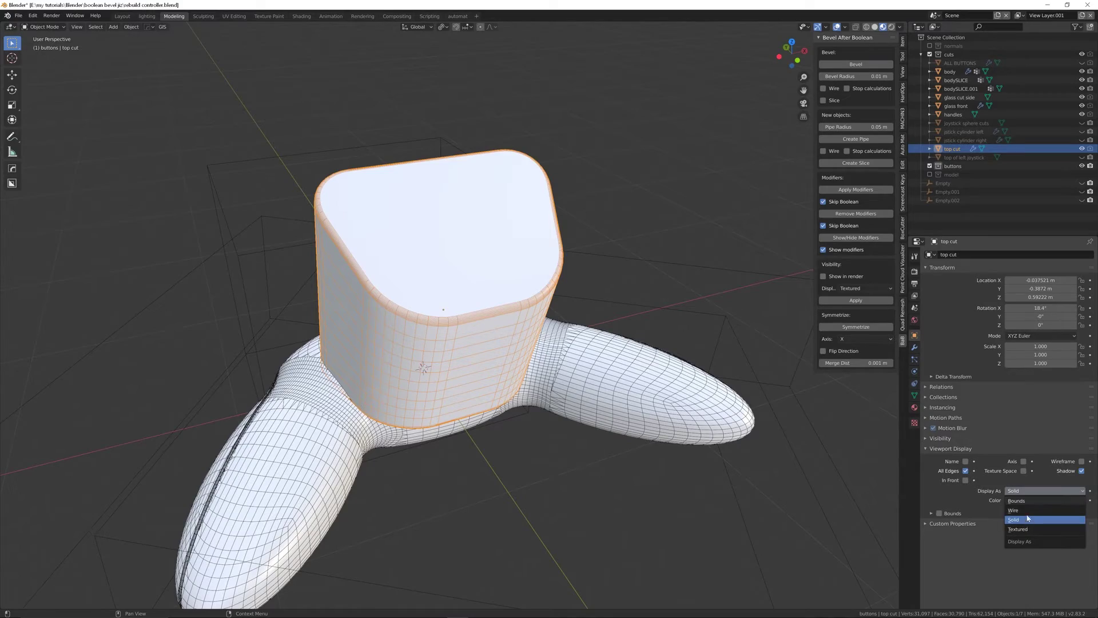
click(1030, 501)
- Bevel the edge of the top cut on the body with Bevel After Boolean at a 0.01 m radius
middle_drag(279, 285, 435, 335)
scroll(400, 383, up, 3)
click(849, 63)
click(679, 441)
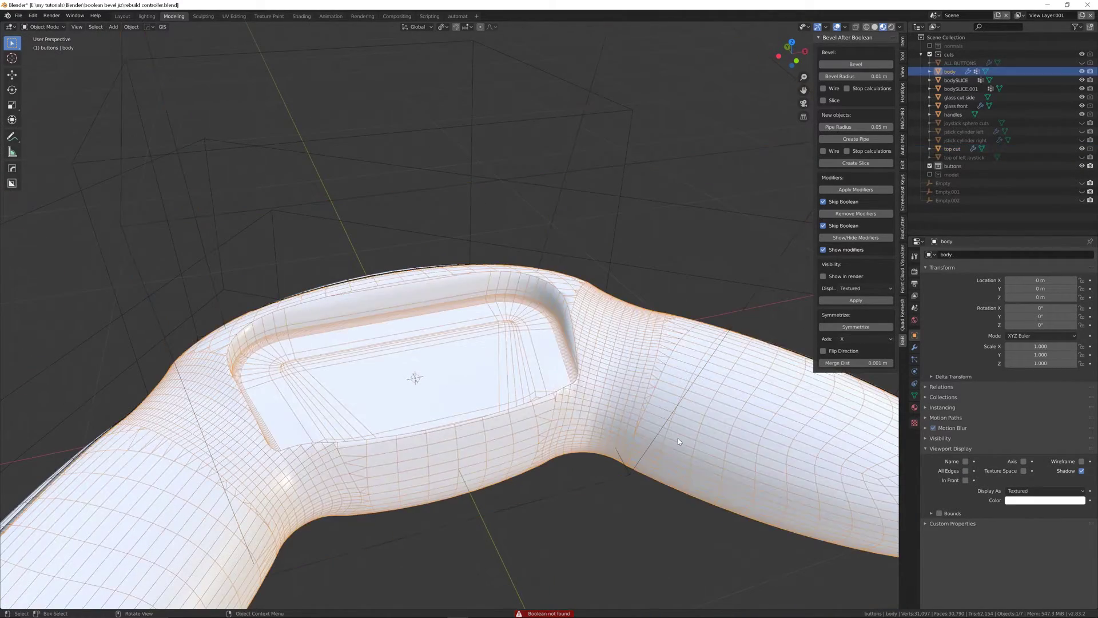
click(880, 63)
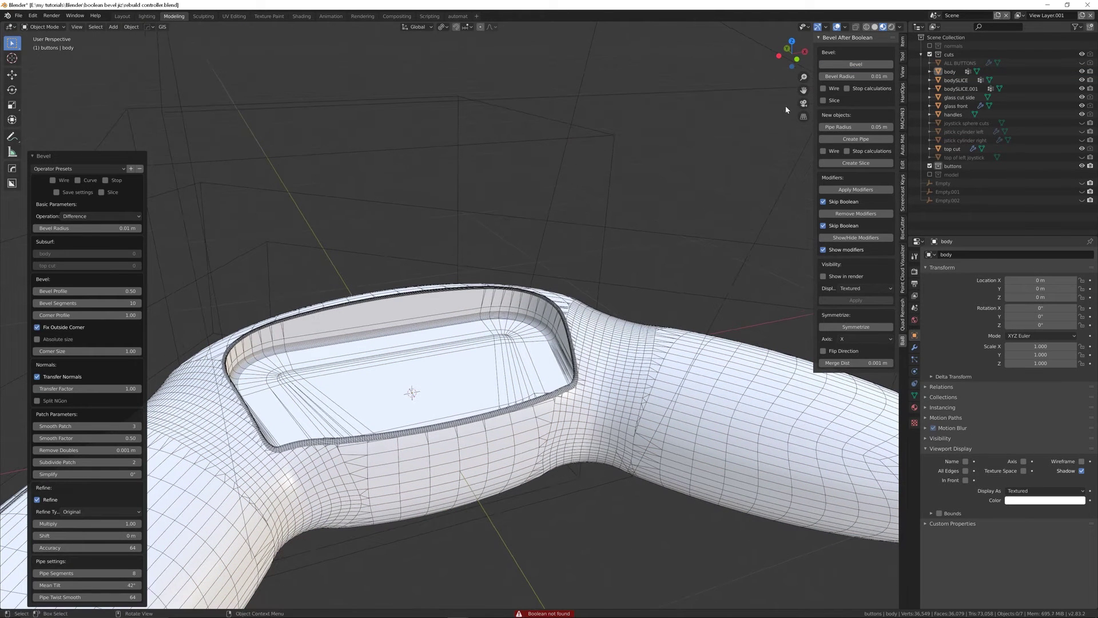
- Examine the shading of the beveled top cut edge from several sides with the viewport overlays hidden
click(836, 27)
middle_drag(269, 189, 314, 270)
scroll(263, 242, up, 5)
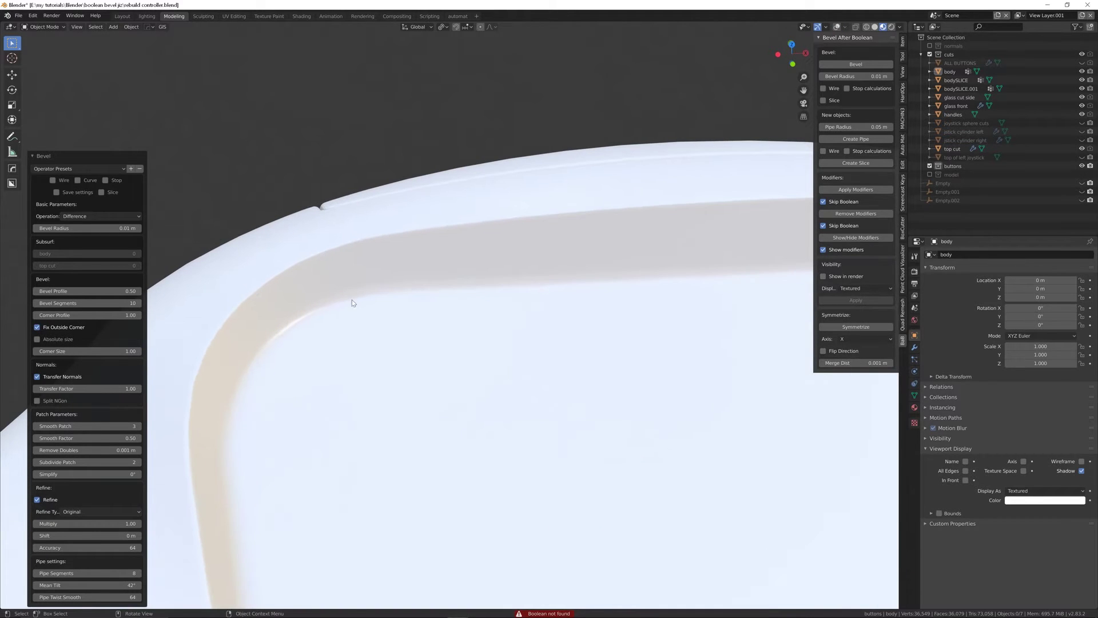
scroll(344, 383, down, 6)
middle_drag(759, 376, 272, 464)
middle_drag(520, 366, 725, 439)
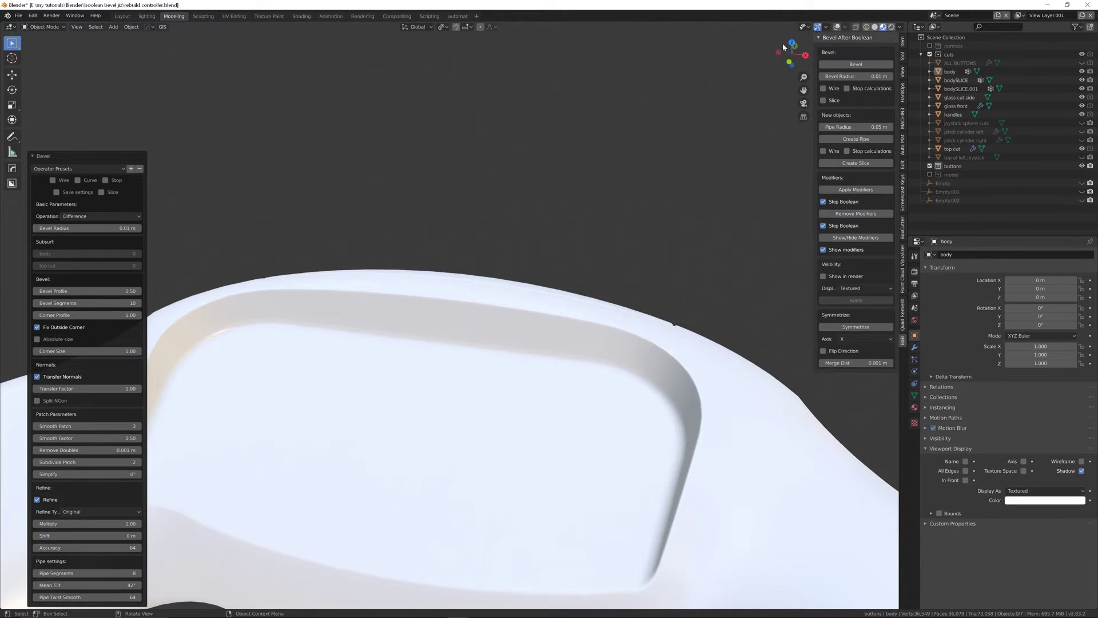
click(837, 27)
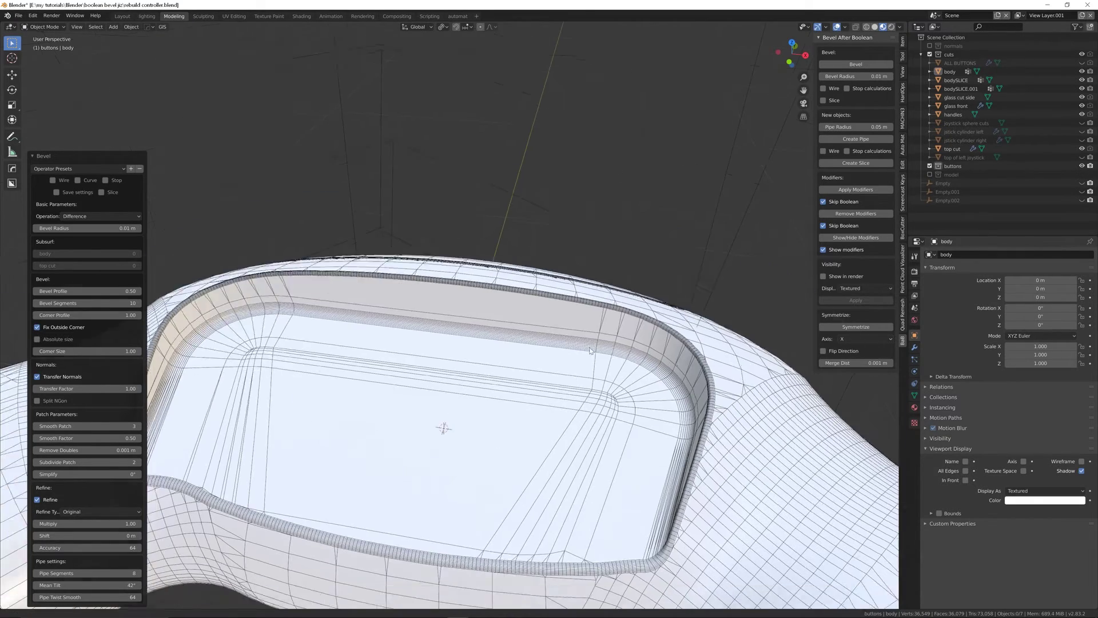
- Try bevel radii of 0.03 m and 0.02 m on the top cut edge
scroll(610, 366, up, 8)
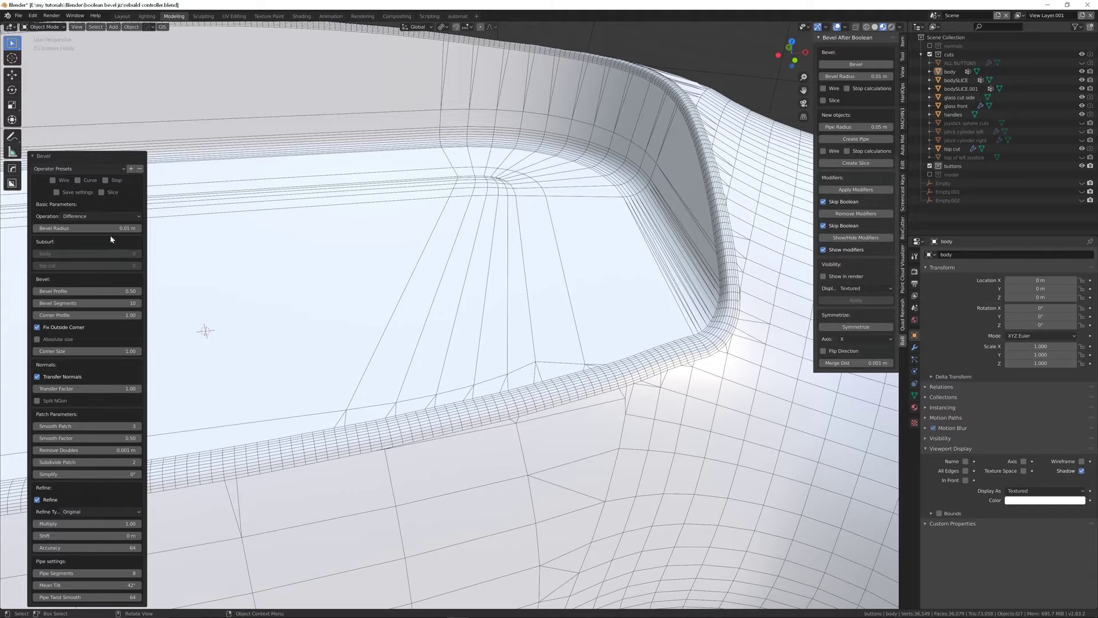
click(86, 228)
text(.03)
key(Return)
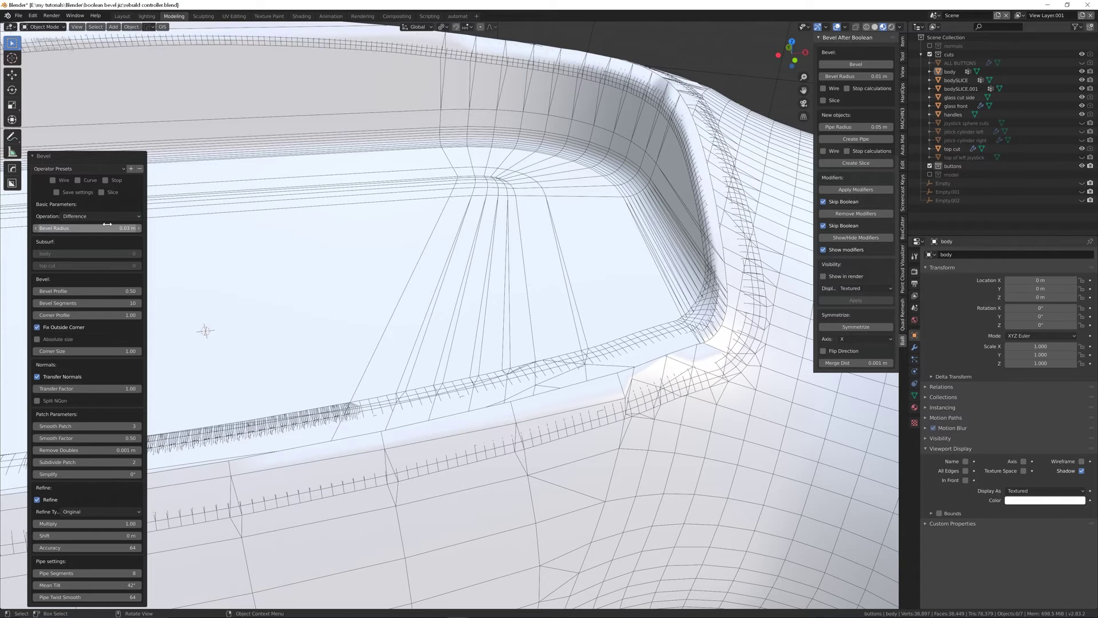
click(101, 229)
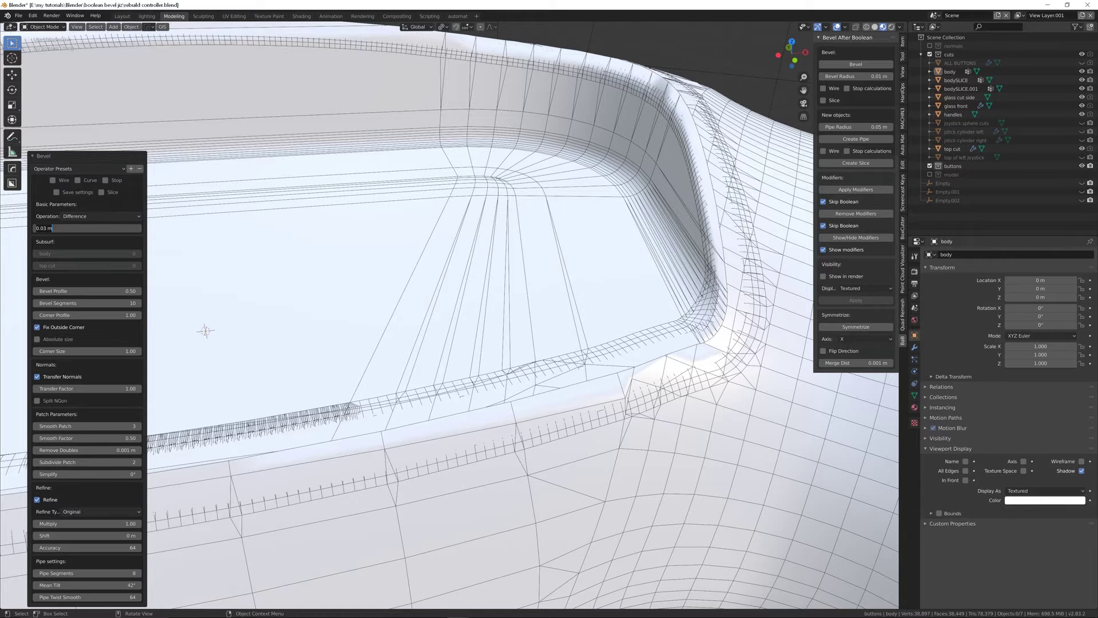
key(BackSpace)
key(Return)
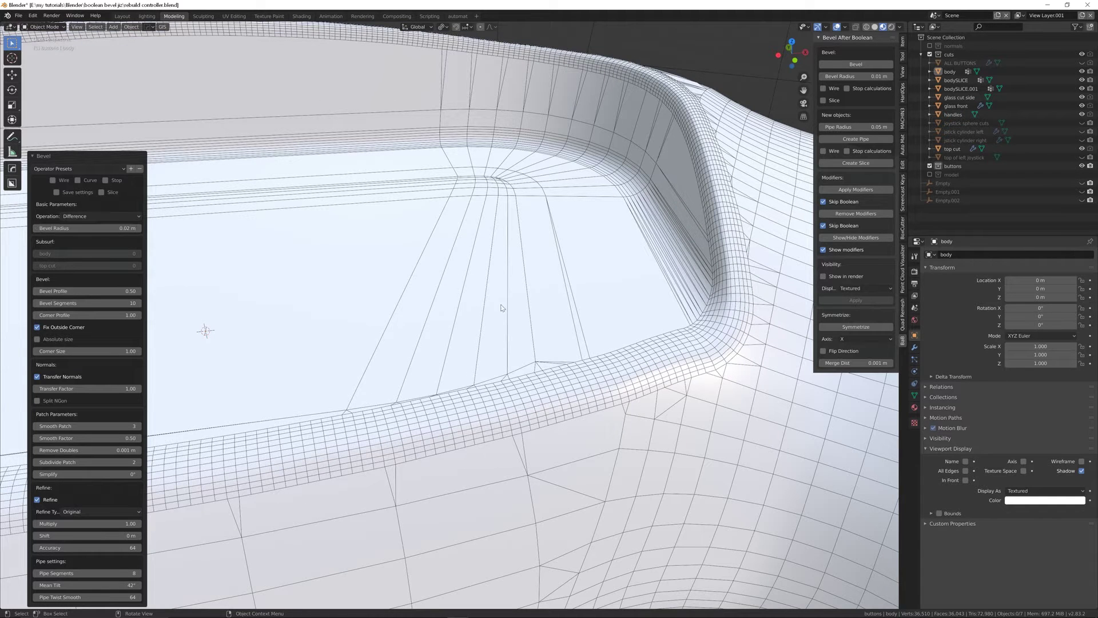
- Set the bevel's Smooth Patch value to 6
middle_drag(480, 322, 445, 403)
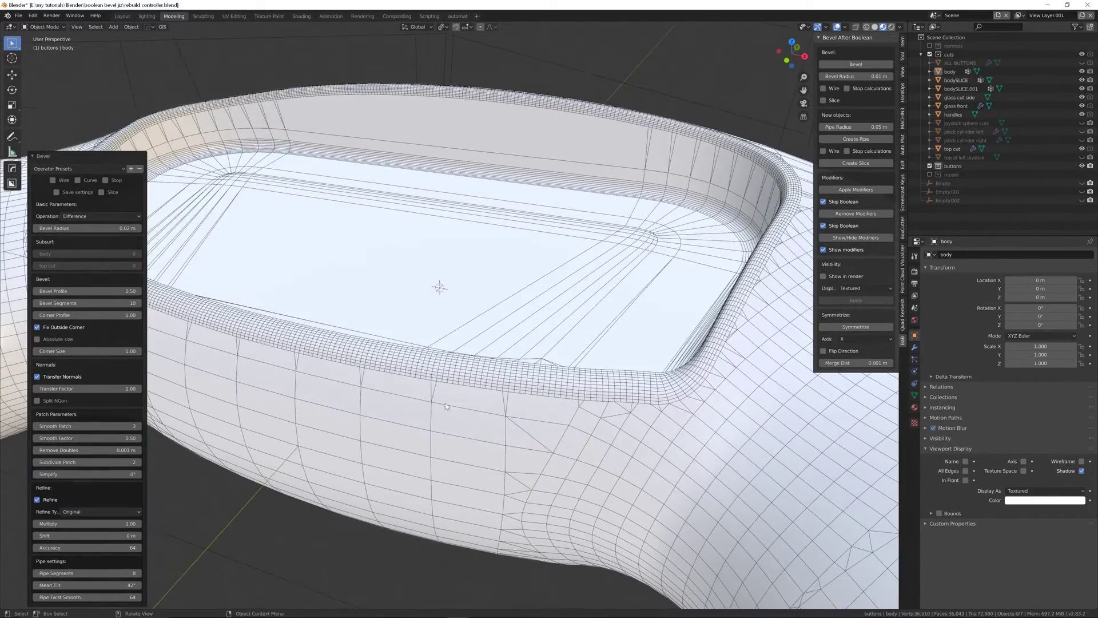
click(97, 428)
text(6)
key(Return)
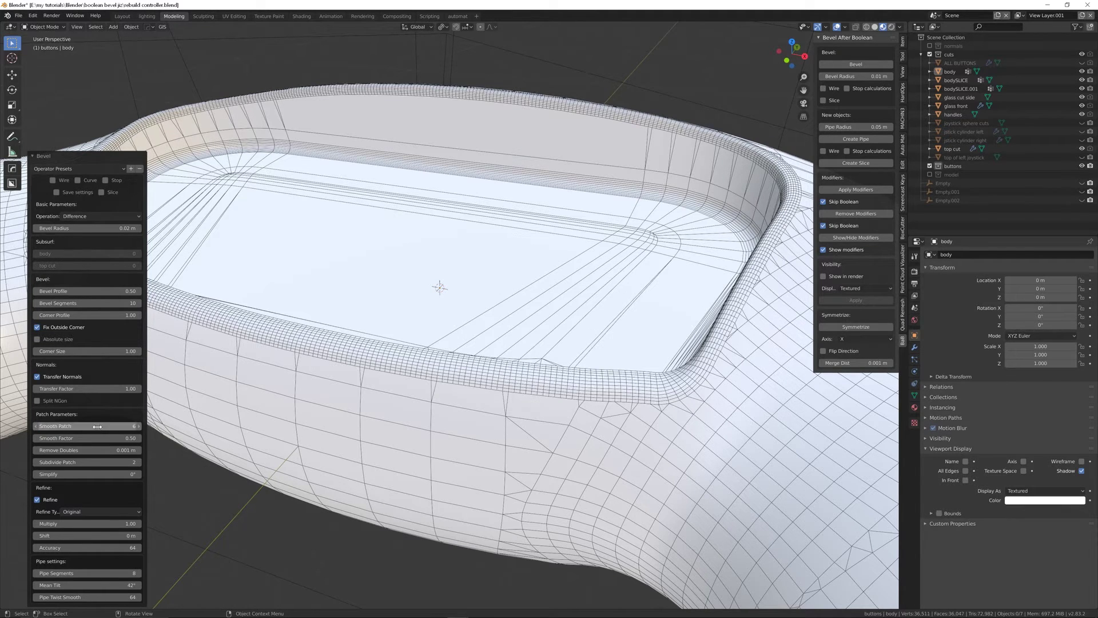
- Set the bevel radius to 0.06 m
middle_drag(320, 366, 580, 361)
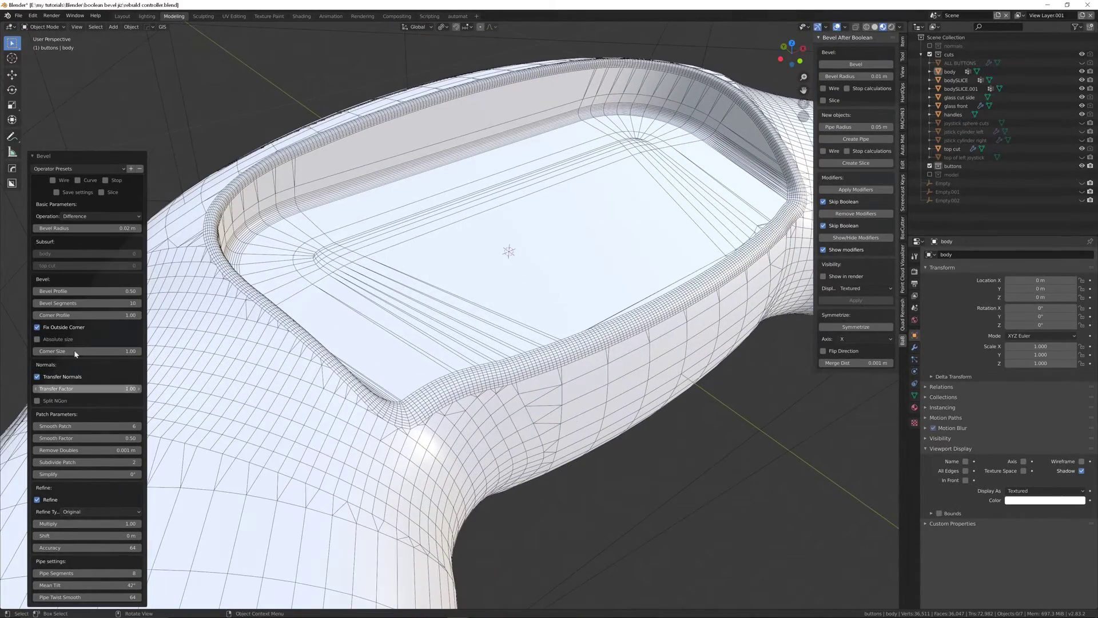
click(100, 228)
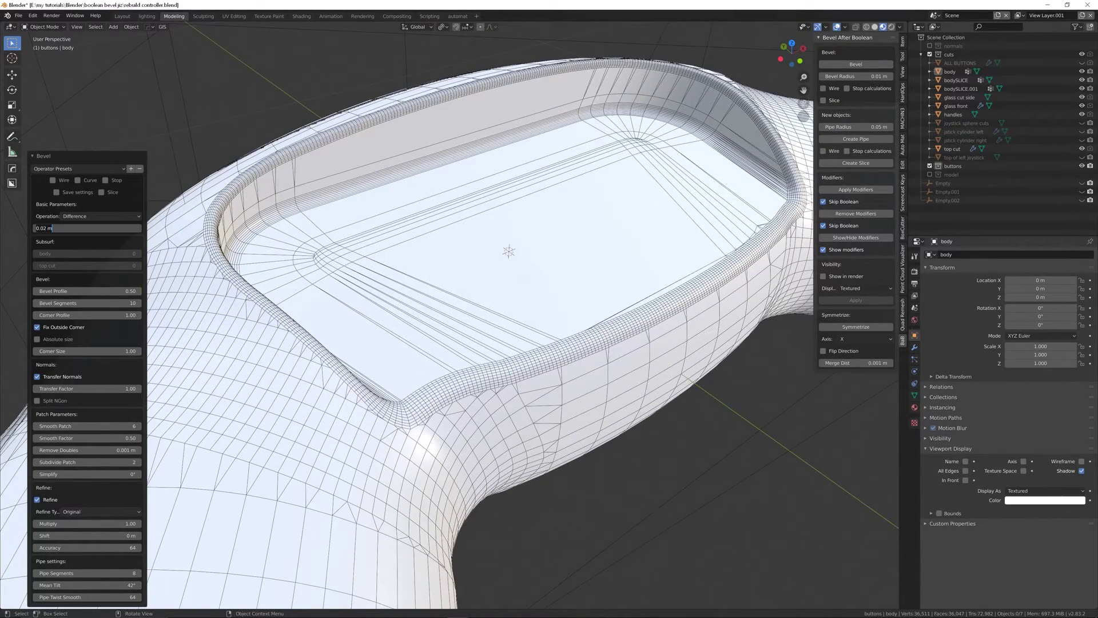
text(.06)
key(Return)
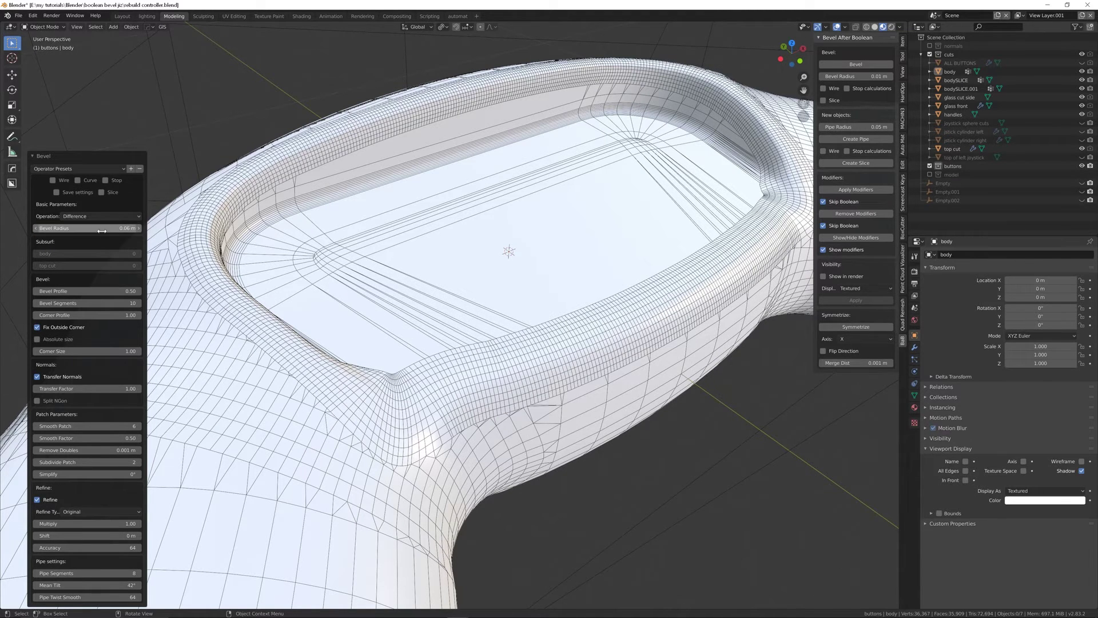
- Examine the mesh and shading at the bevel's sharp corner with the viewport overlays on and off
middle_drag(570, 342, 642, 312)
scroll(689, 277, up, 4)
middle_drag(689, 277, 648, 281)
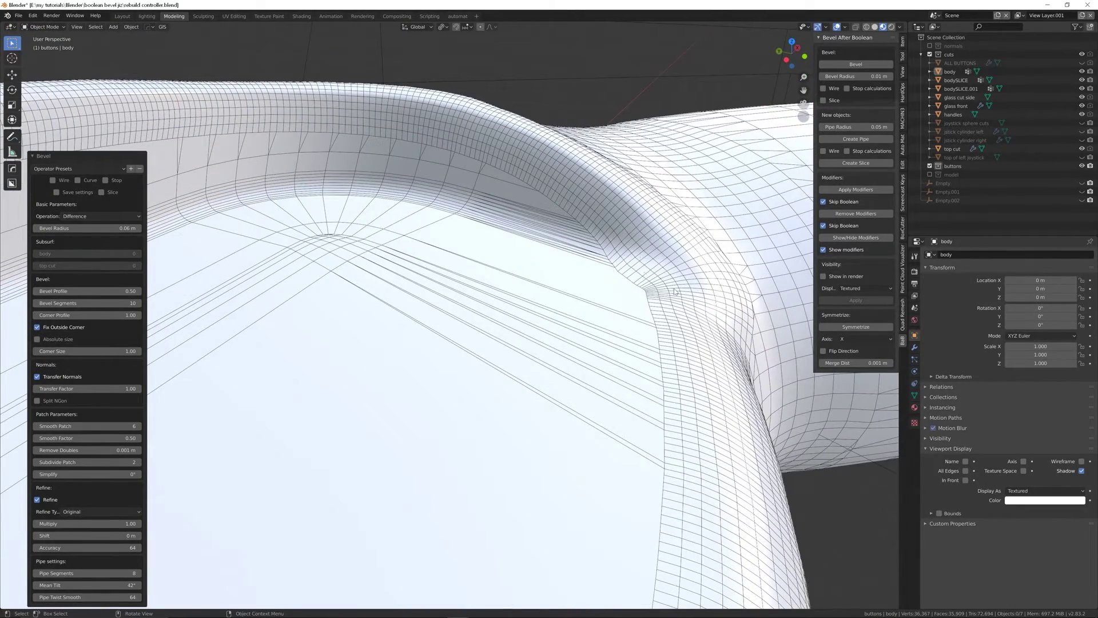
click(837, 27)
middle_drag(607, 275, 686, 245)
middle_drag(599, 304, 622, 264)
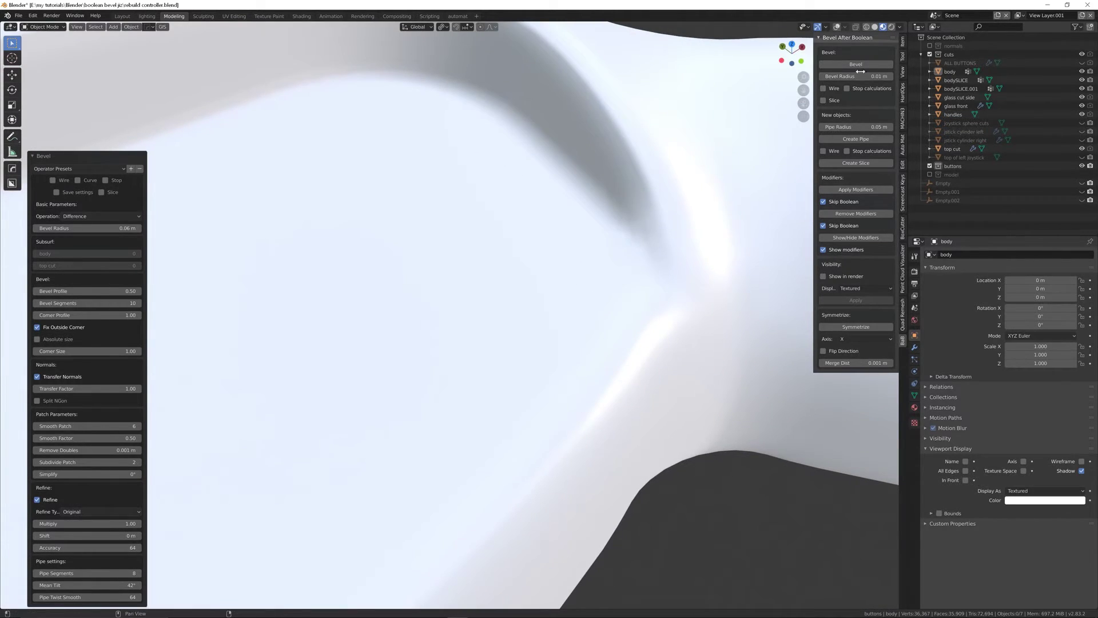
click(837, 27)
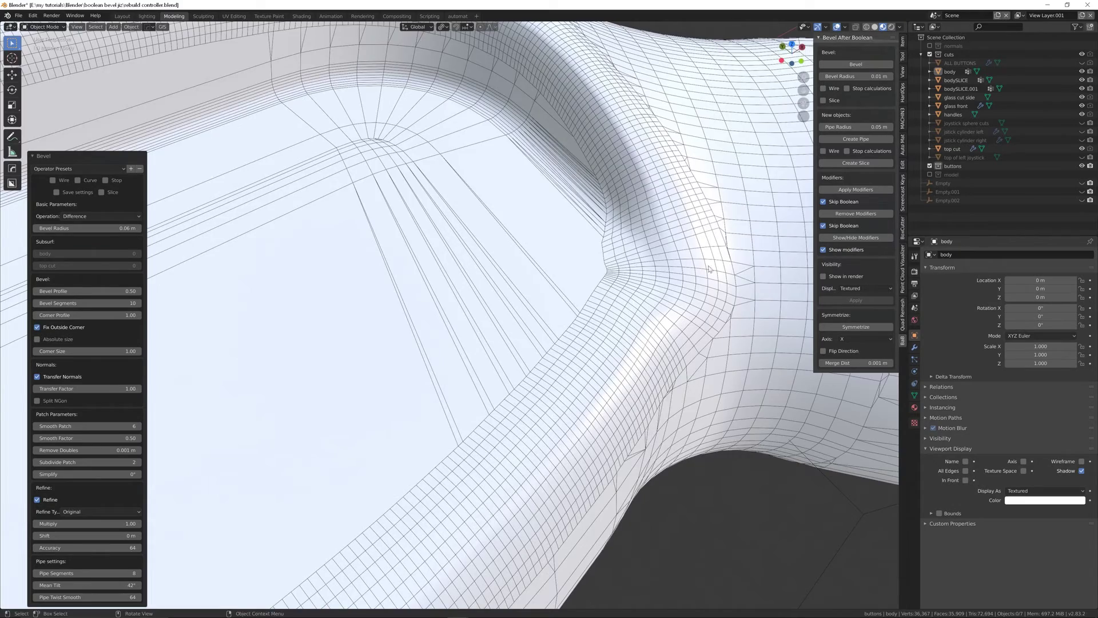
scroll(657, 277, down, 4)
scroll(657, 277, down, 3)
mouse_move(657, 277)
middle_down()
mouse_move(620, 248)
mouse_move(665, 259)
middle_up()
scroll(665, 259, up, 2)
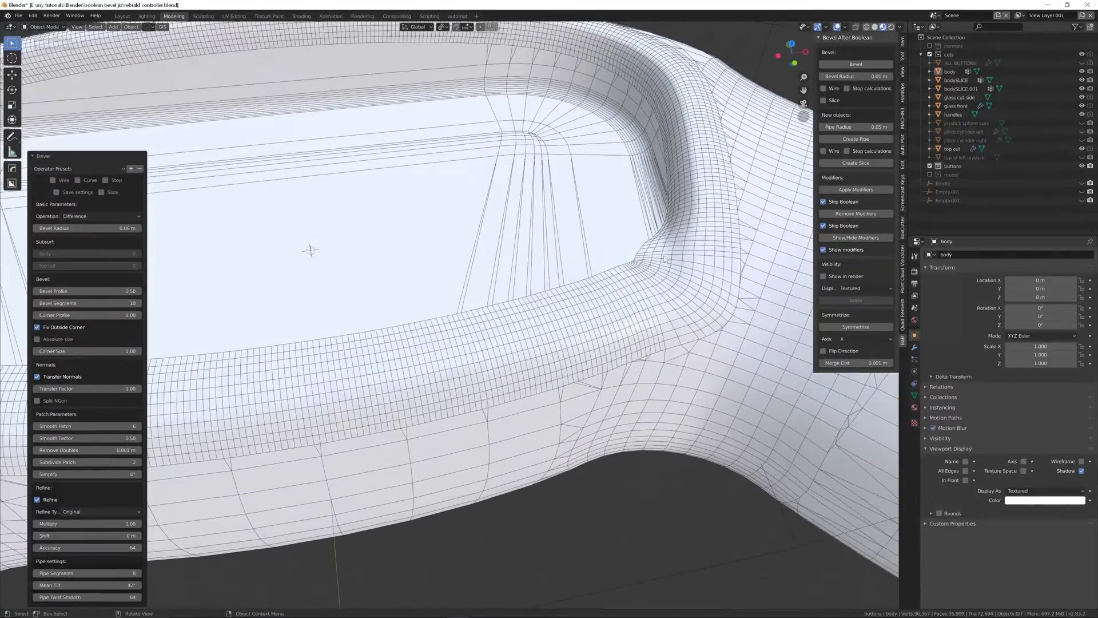
- Set the bevel's Subdivide Patch value to 0
click(91, 462)
text(0)
key(Return)
- Check the bevel's corners on both sides of the cut and try a bevel radius of 0.03 m
scroll(575, 343, down, 3)
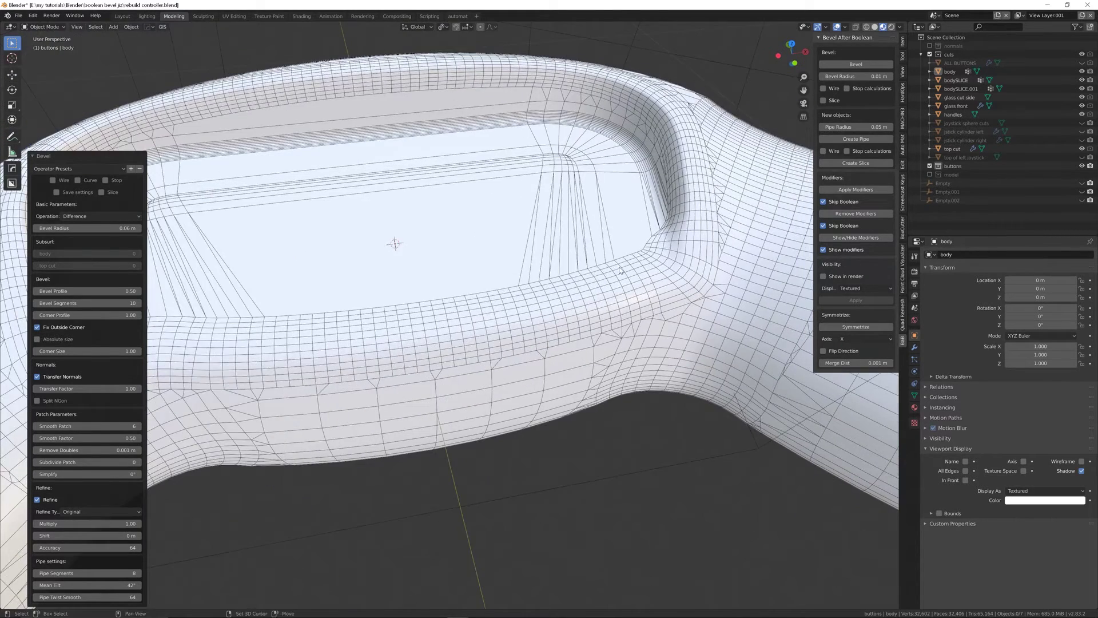
middle_drag(582, 307, 607, 303)
middle_drag(228, 239, 197, 236)
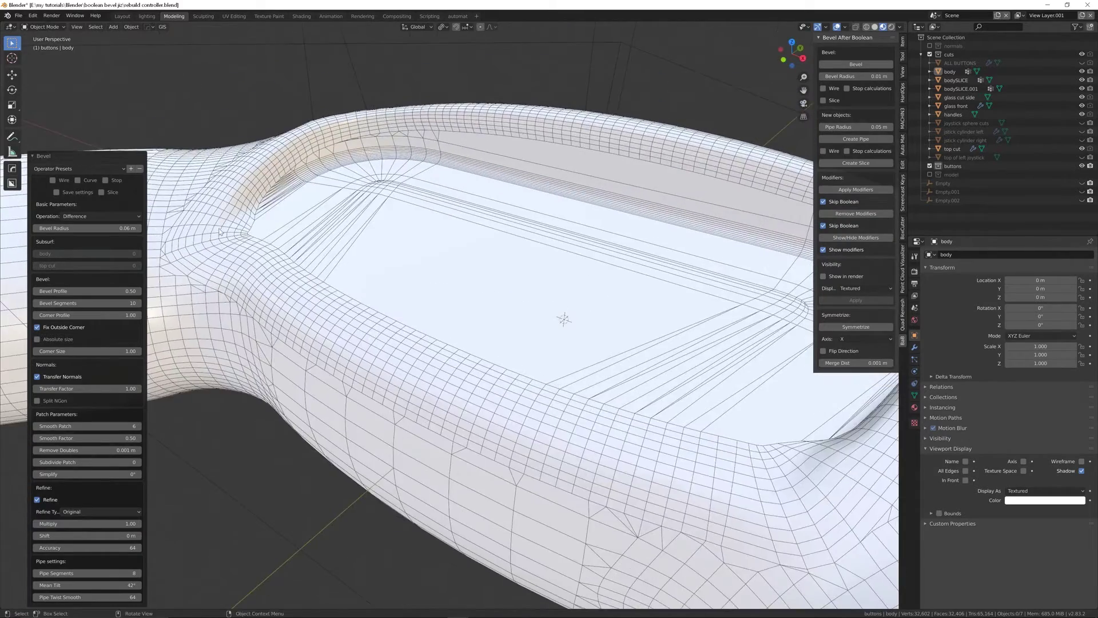
scroll(235, 229, up, 4)
shift+middle_drag(275, 235, 375, 280)
middle_drag(375, 281, 329, 306)
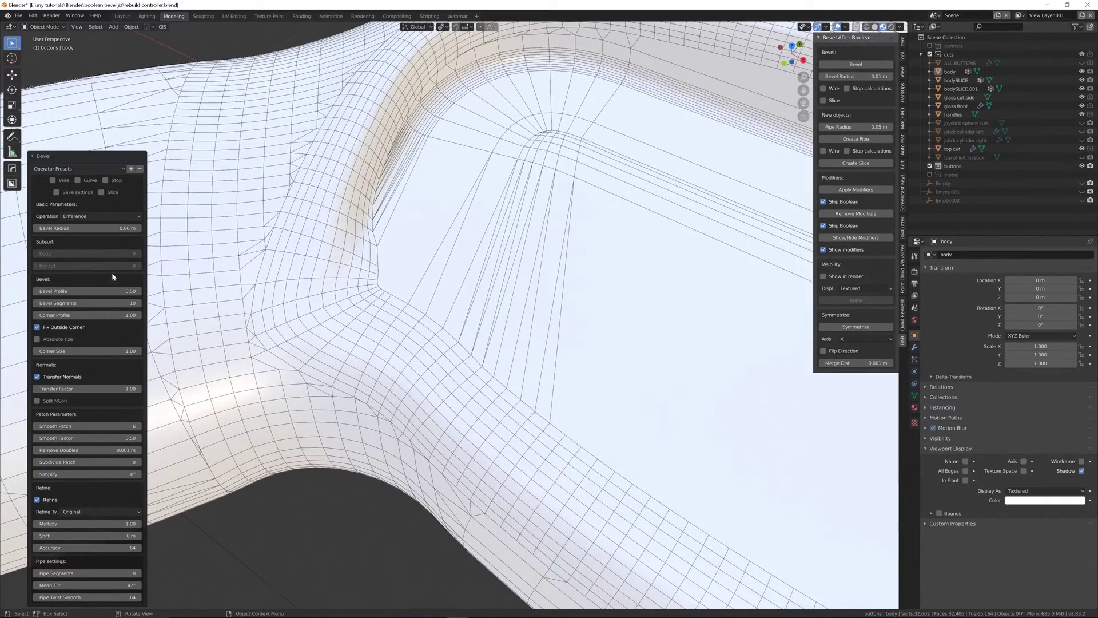
click(100, 228)
key(BackSpace)
text(.03)
key(Return)
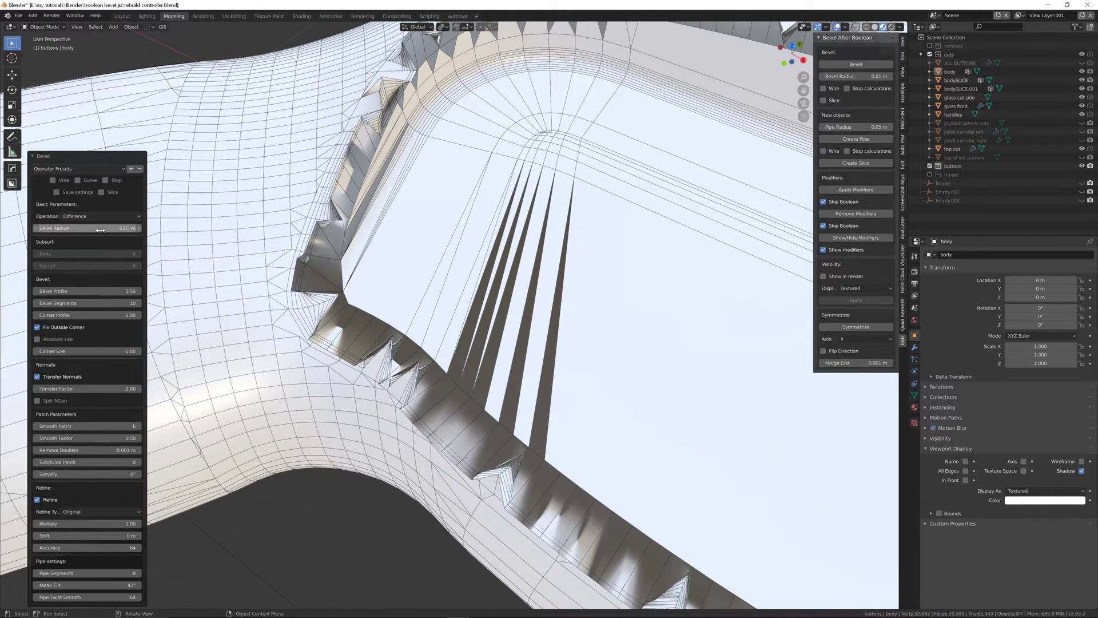
- Set the bevel radius to 0.04 m
click(101, 229)
text(.04)
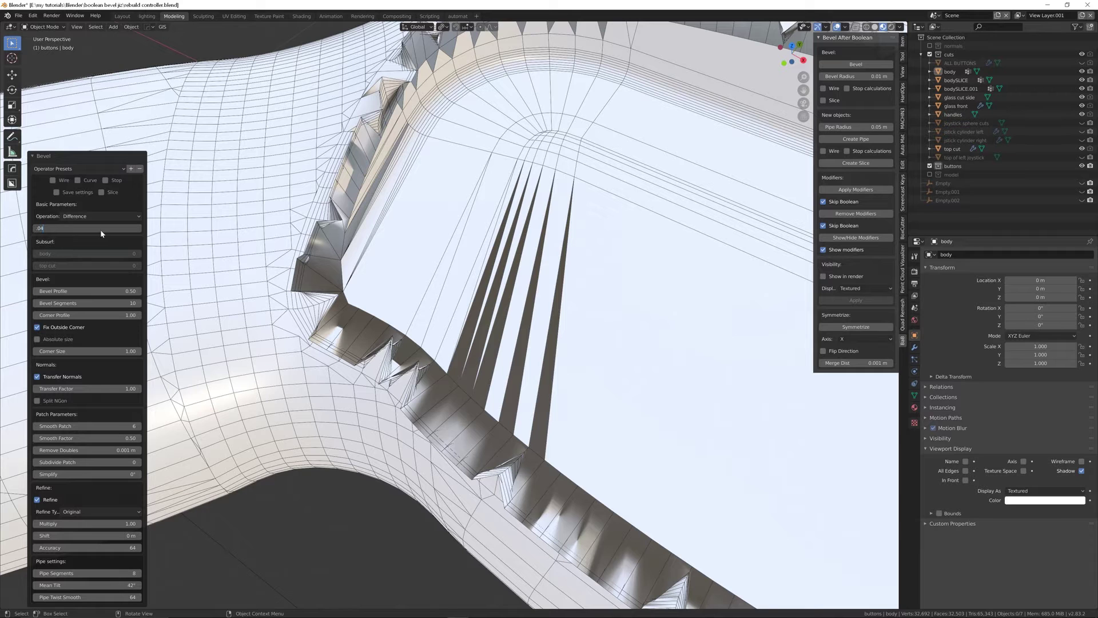
key(Return)
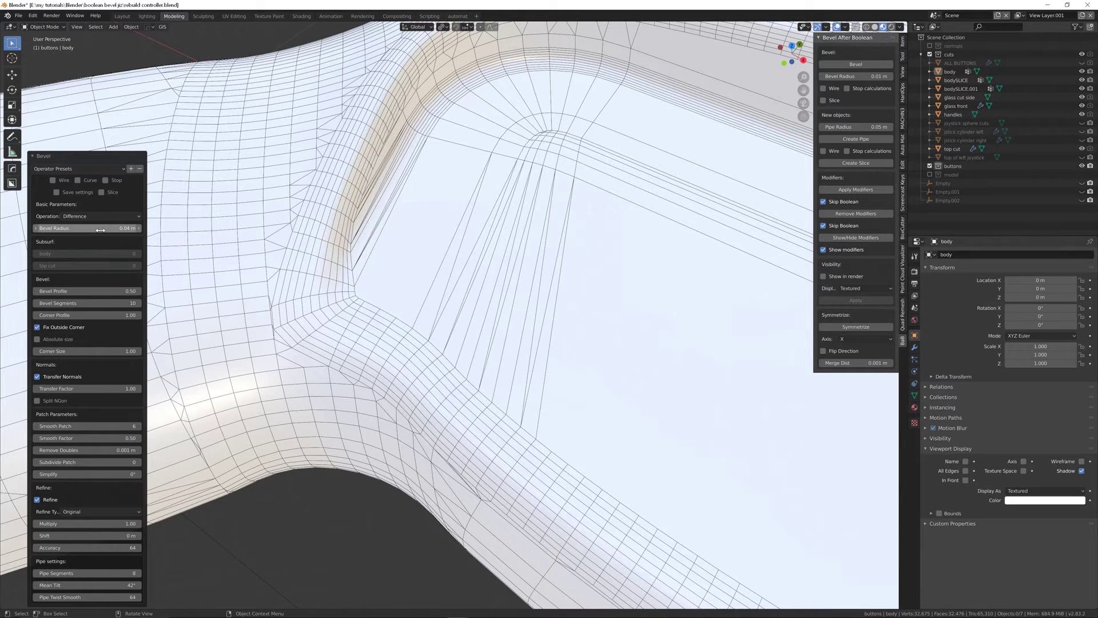
- Set the bevel's Subdivide Patch value to 1 and Smooth Patch to 12
middle_drag(422, 330, 292, 241)
mouse_move(346, 367)
middle_down()
mouse_move(334, 400)
mouse_move(344, 378)
middle_up()
middle_drag(374, 332, 608, 344)
scroll(608, 343, up, 1)
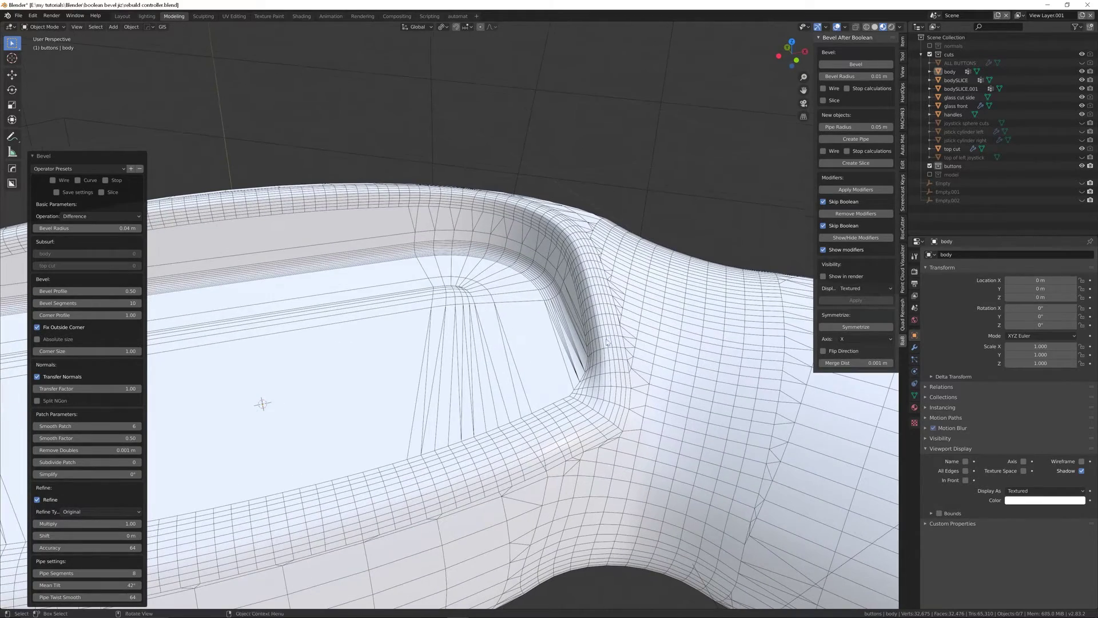
click(107, 462)
key(Return)
click(95, 426)
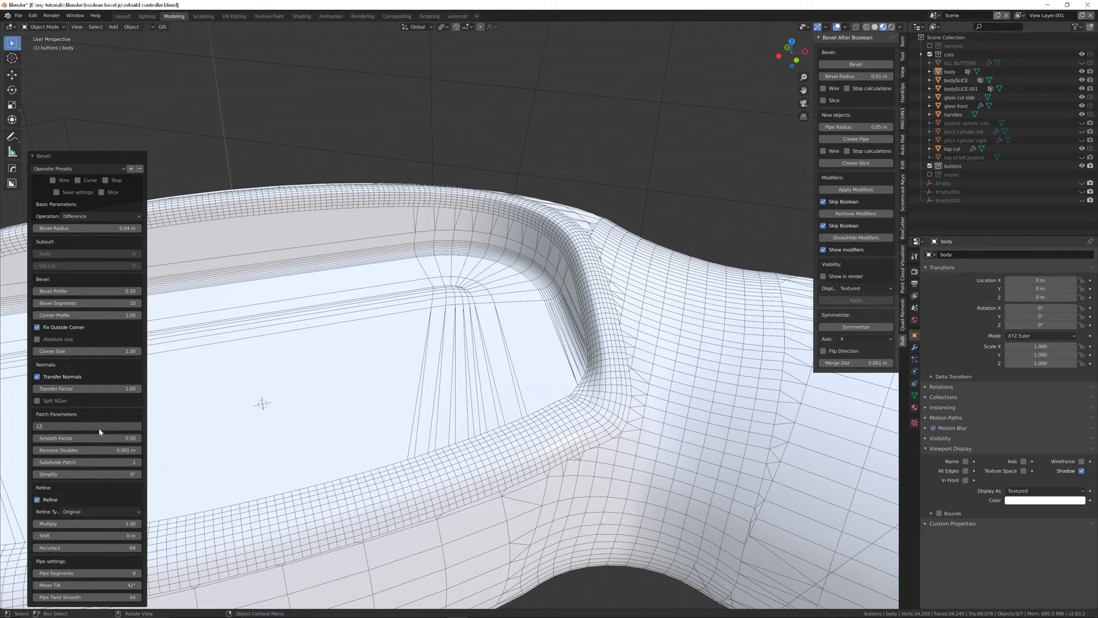
text(12)
key(Return)
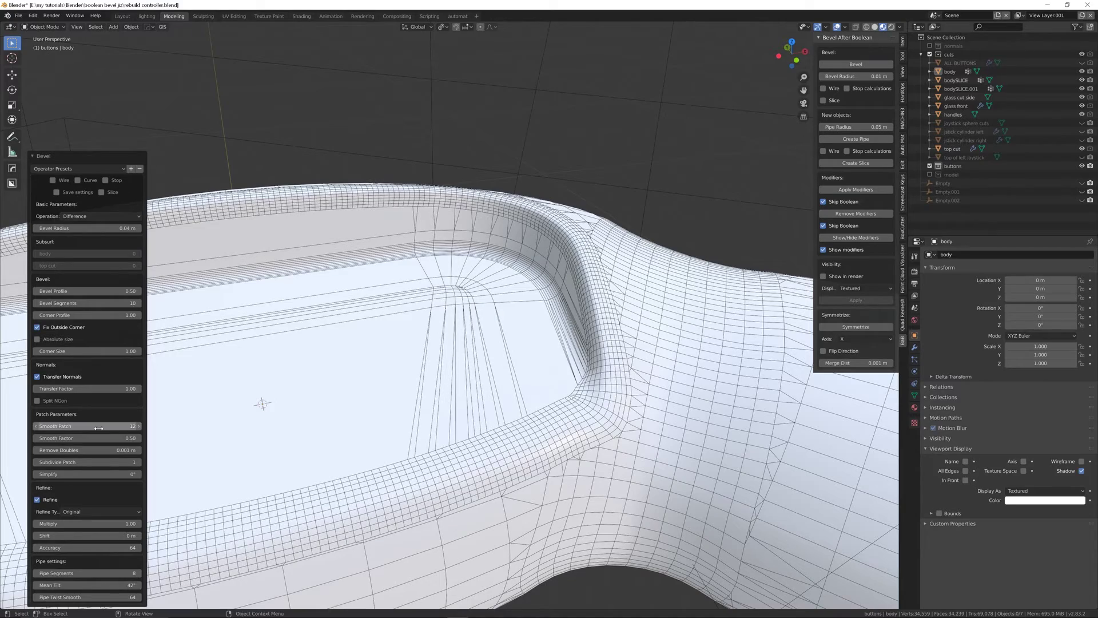
- Select the beveled body and unhide the left and right stick cylinder objects
middle_drag(286, 423, 519, 384)
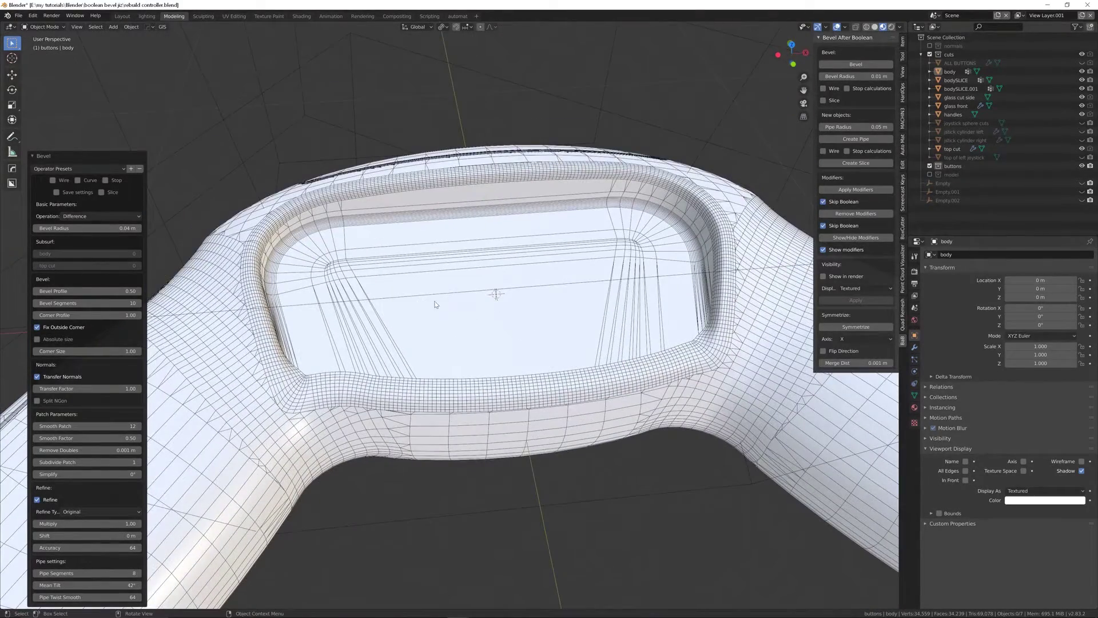
click(440, 303)
scroll(441, 303, down, 4)
scroll(547, 332, up, 3)
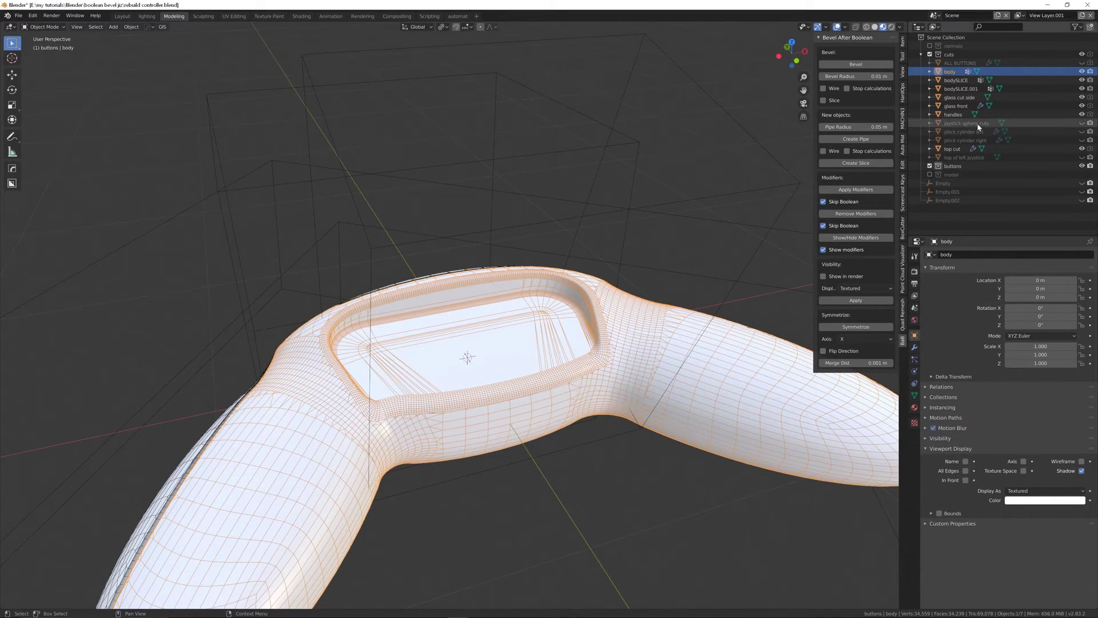
middle_drag(612, 304, 487, 399)
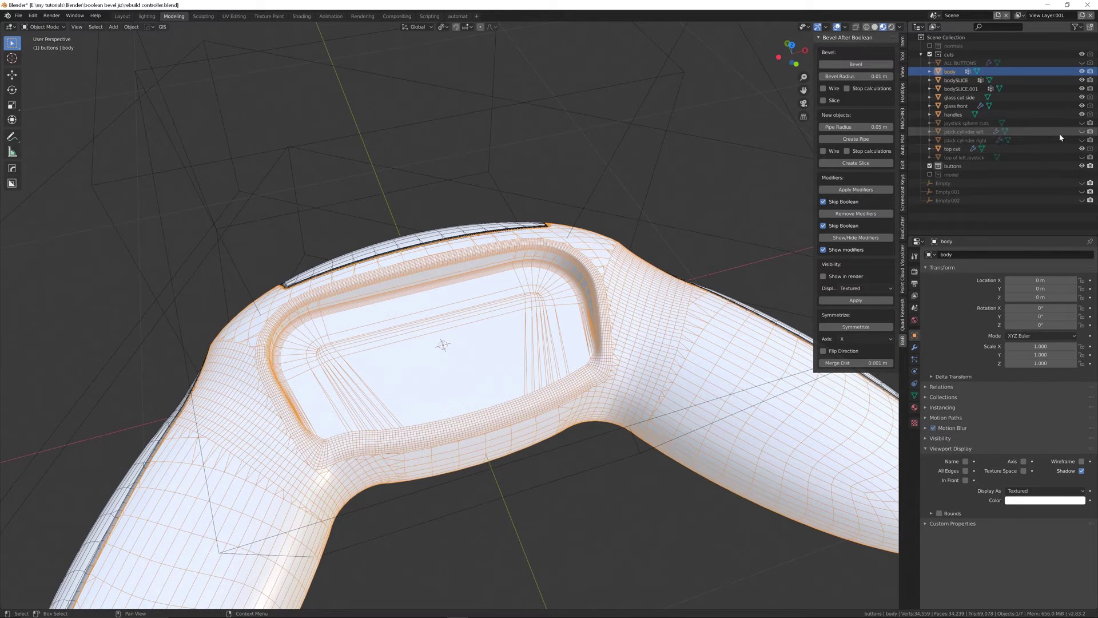
click(1082, 131)
click(1082, 140)
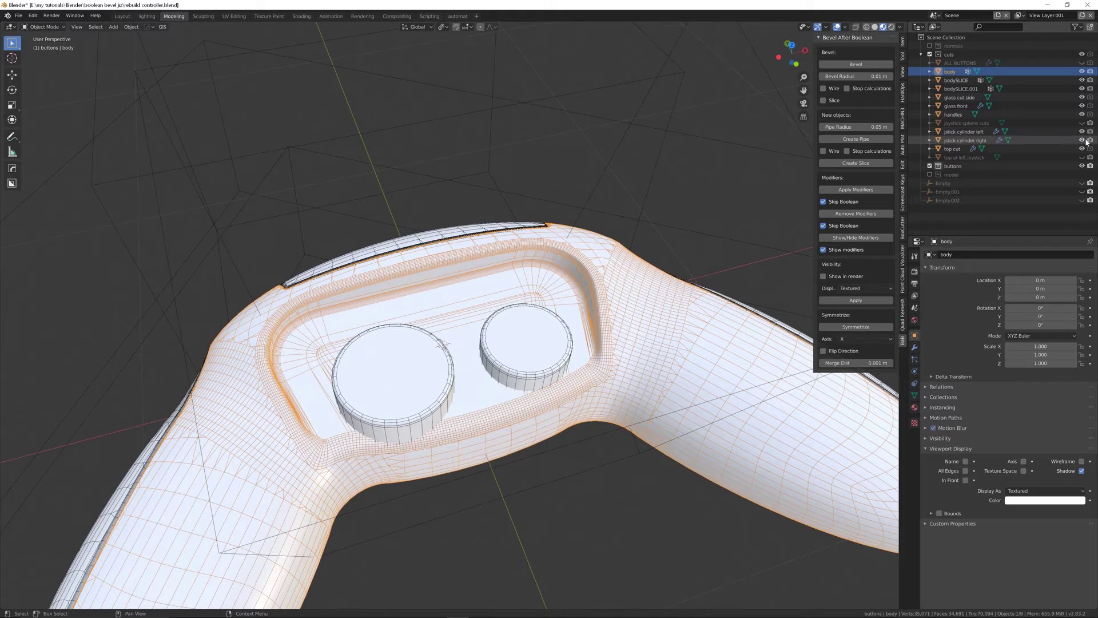
- Cut the left stick cylinder out of the controller body with a Boolean difference
middle_drag(674, 324, 537, 335)
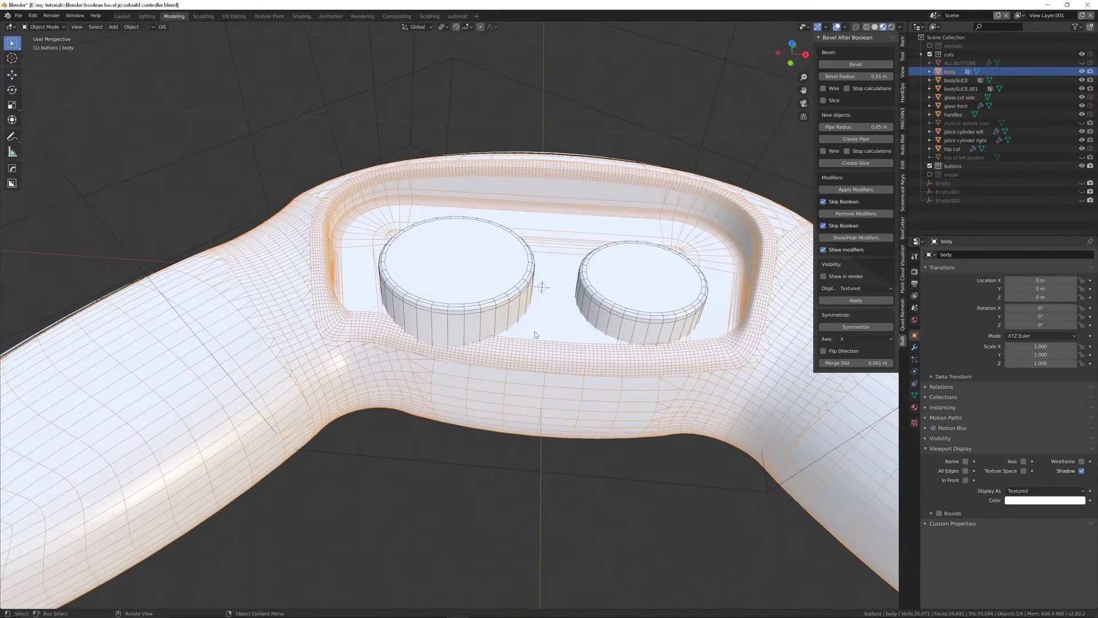
click(500, 299)
shift+click(546, 358)
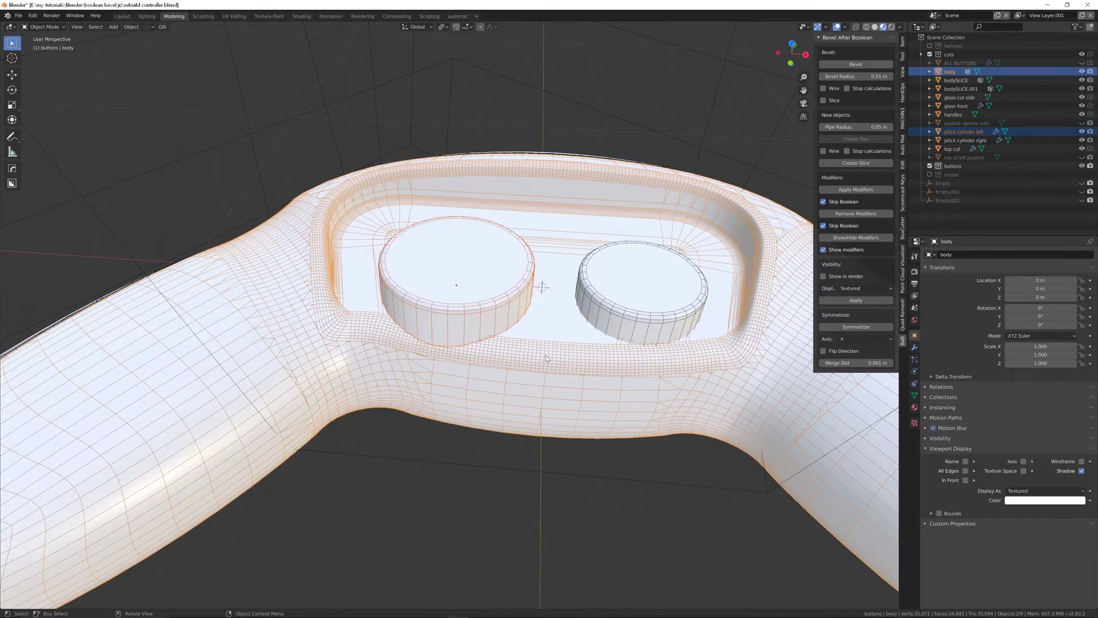
key(ctrl+minus)
- Bevel the left stick hole's edge with Bevel After Boolean and set the bevel radius to 0.03 m
middle_drag(504, 351, 398, 395)
scroll(435, 340, up, 3)
scroll(454, 363, up, 5)
scroll(497, 332, down, 3)
middle_drag(497, 332, 595, 243)
scroll(384, 157, down, 2)
middle_drag(384, 158, 472, 283)
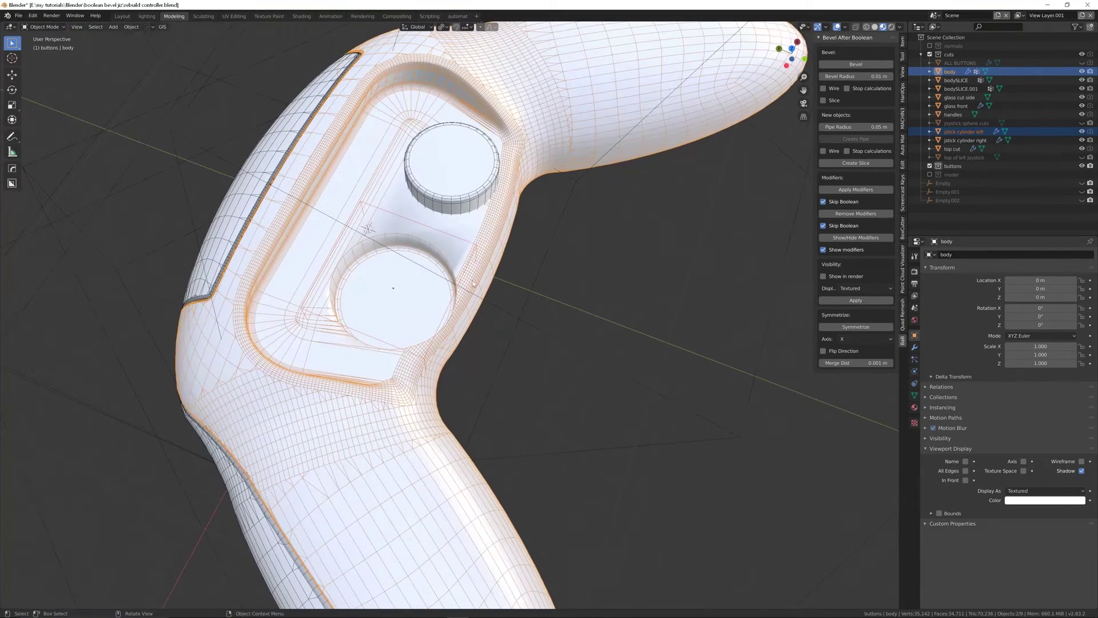
middle_drag(460, 220, 543, 289)
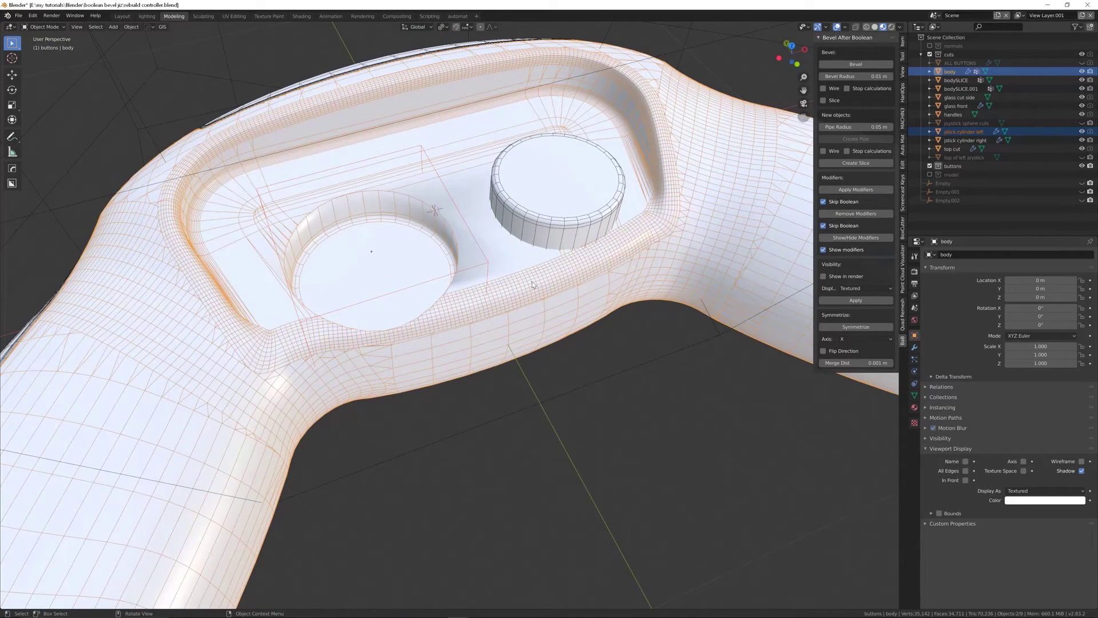
click(863, 66)
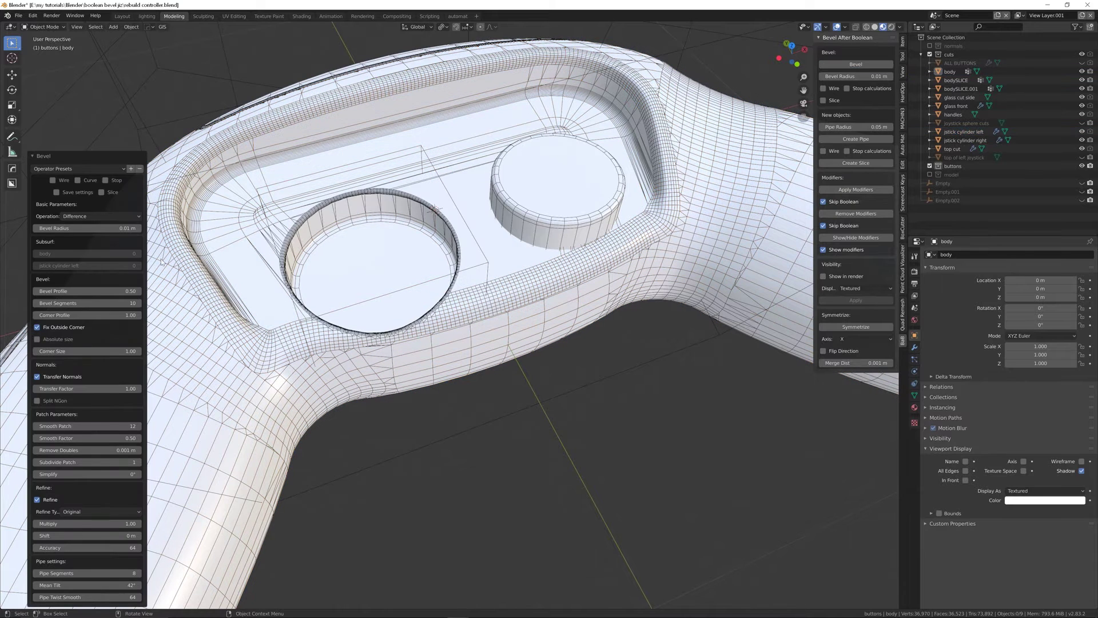
click(68, 228)
text(.03)
key(Return)
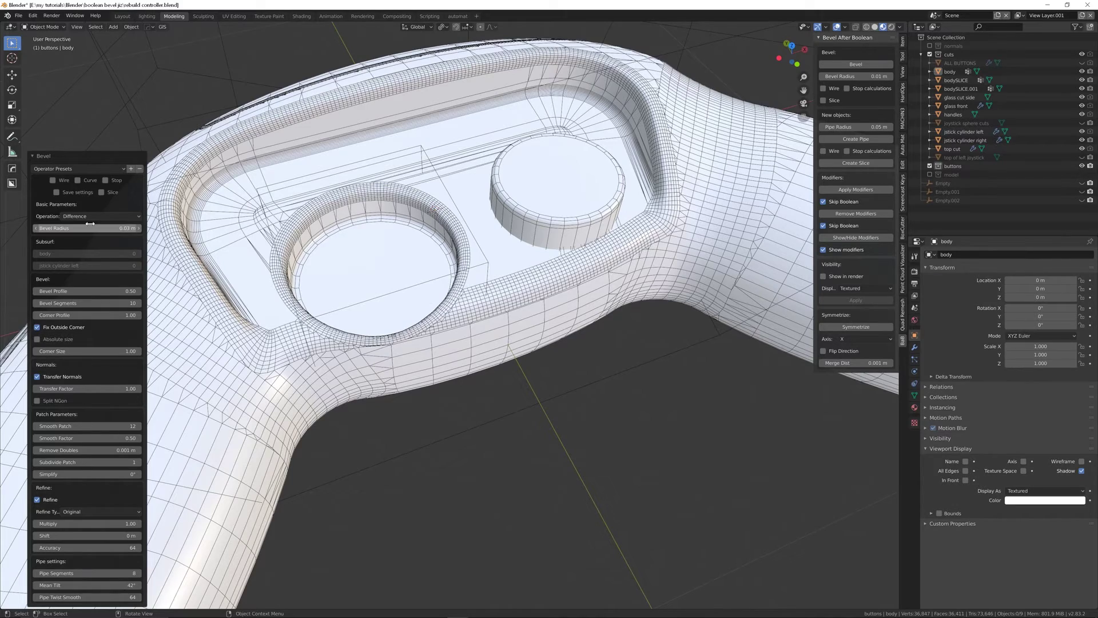
- Turn off the viewport overlays and inspect the shading around the beveled left stick hole
middle_drag(400, 320, 414, 346)
click(837, 27)
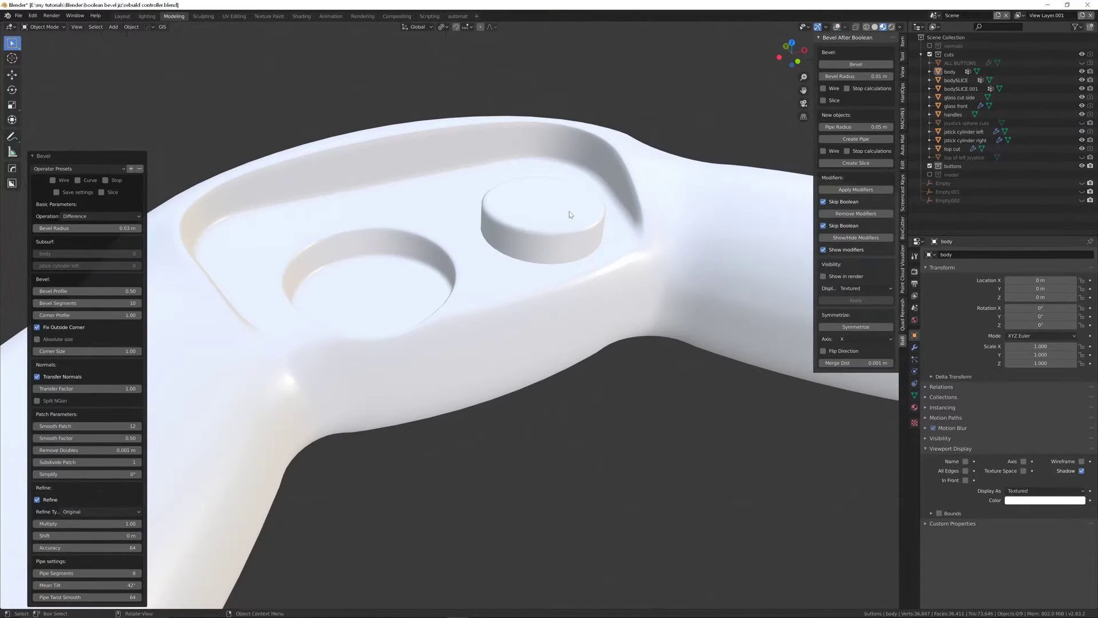
scroll(530, 286, up, 5)
mouse_move(530, 286)
middle_down()
mouse_move(532, 263)
mouse_move(572, 220)
middle_up()
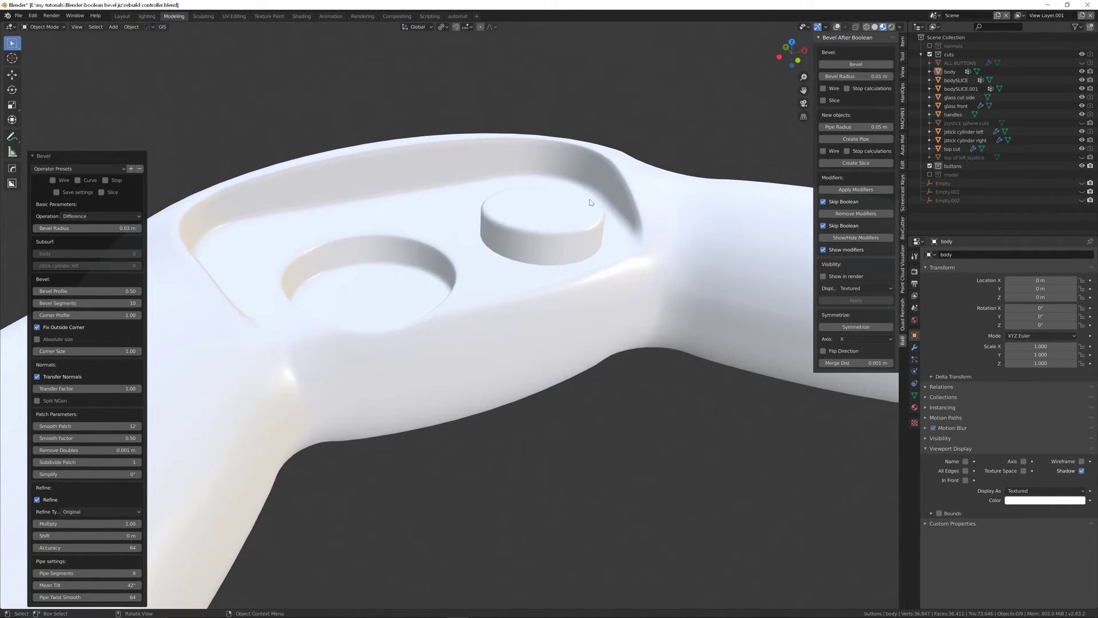
- Cut the right stick cylinder out of the body with a Boolean difference
click(498, 314)
middle_drag(561, 215, 548, 259)
click(548, 259)
shift+click(513, 318)
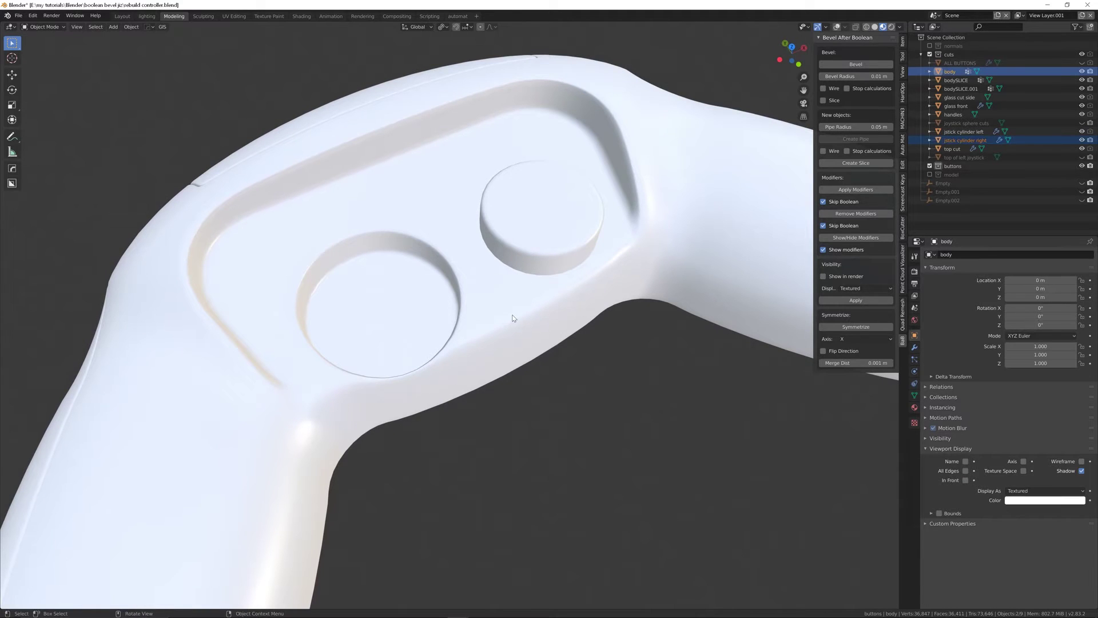
key(ctrl+minus)
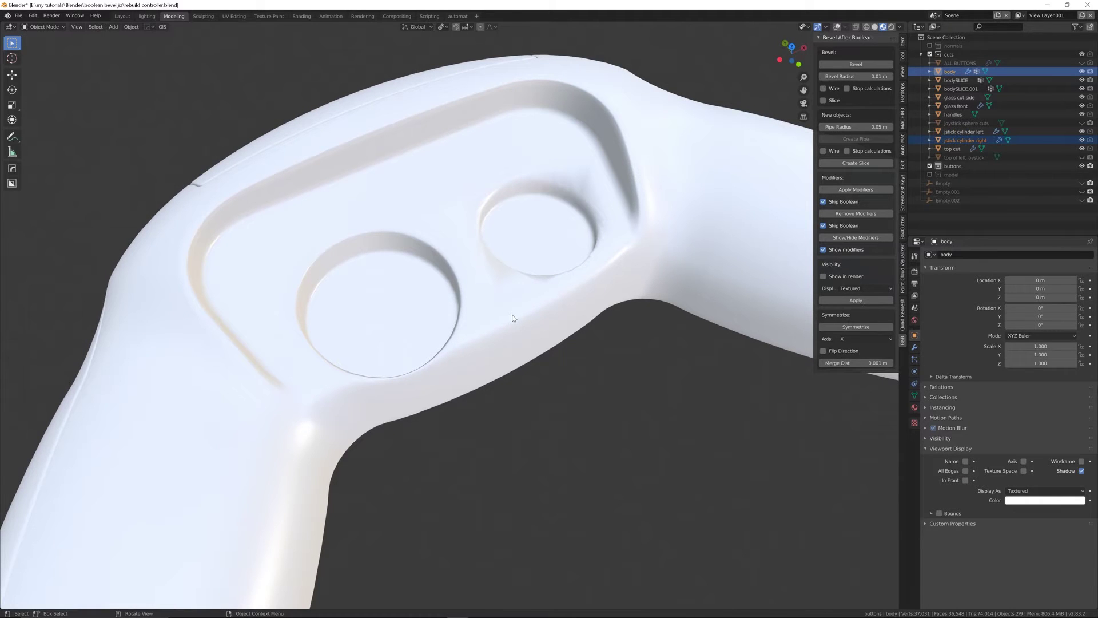
- Bevel the right stick hole's edge with Bevel After Boolean and set the bevel radius to 0.03 m
click(840, 67)
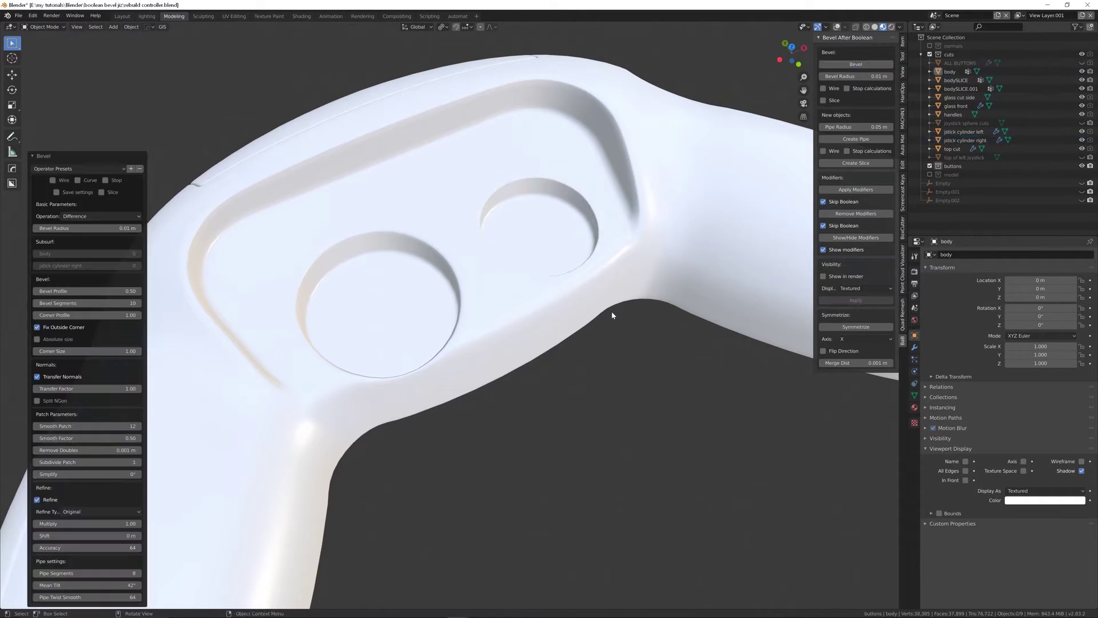
middle_drag(601, 309, 452, 252)
scroll(343, 263, up, 3)
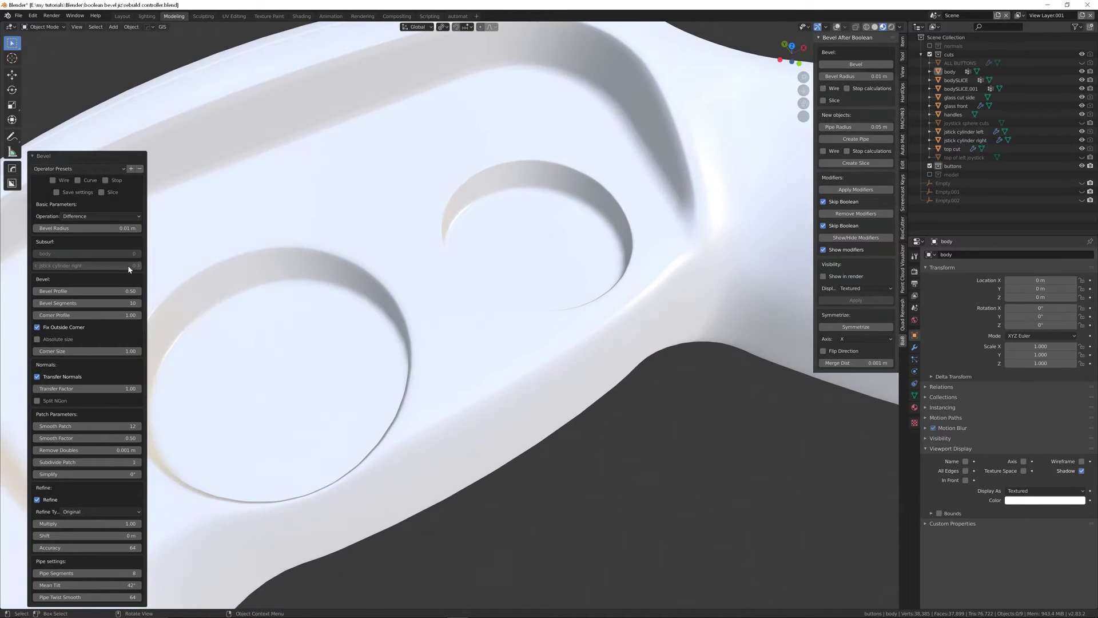
click(108, 228)
key(BackSpace)
key(Return)
mouse_move(466, 342)
middle_down()
mouse_move(461, 312)
mouse_move(458, 338)
middle_up()
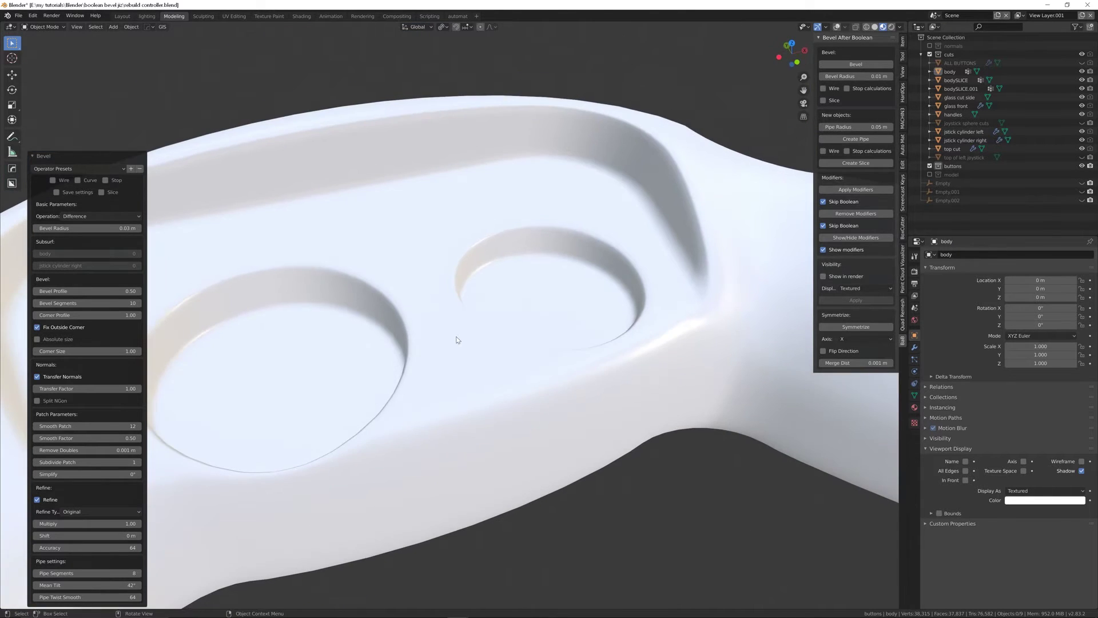
- Unhide the joystick sphere cuts object in the stick holes
click(437, 233)
middle_drag(436, 233, 667, 259)
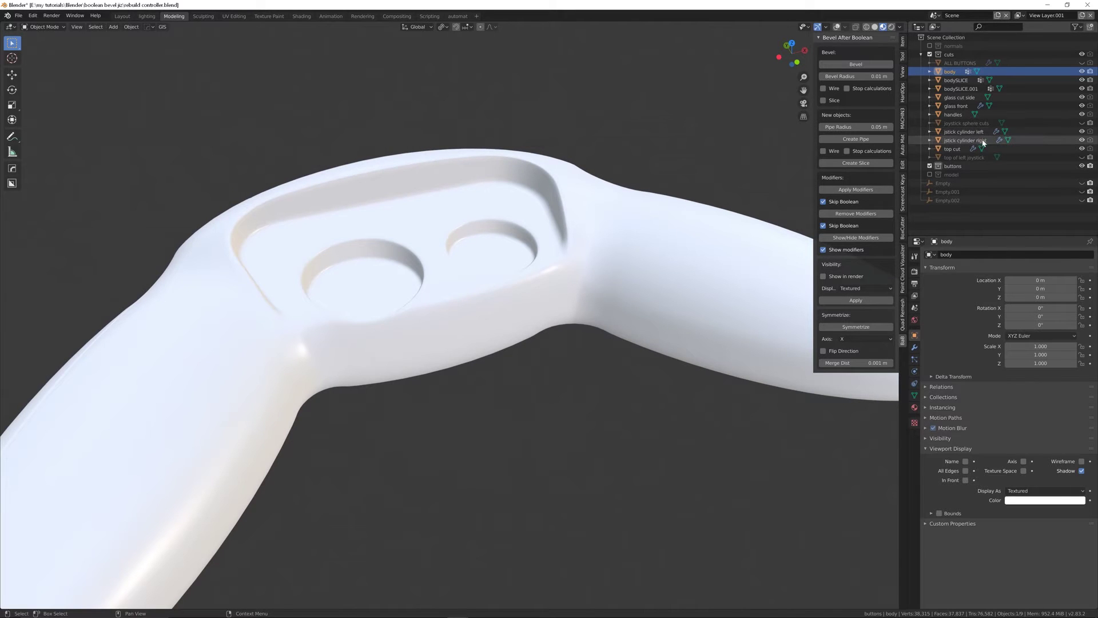
scroll(657, 210, down, 4)
middle_drag(657, 210, 596, 253)
scroll(574, 214, up, 4)
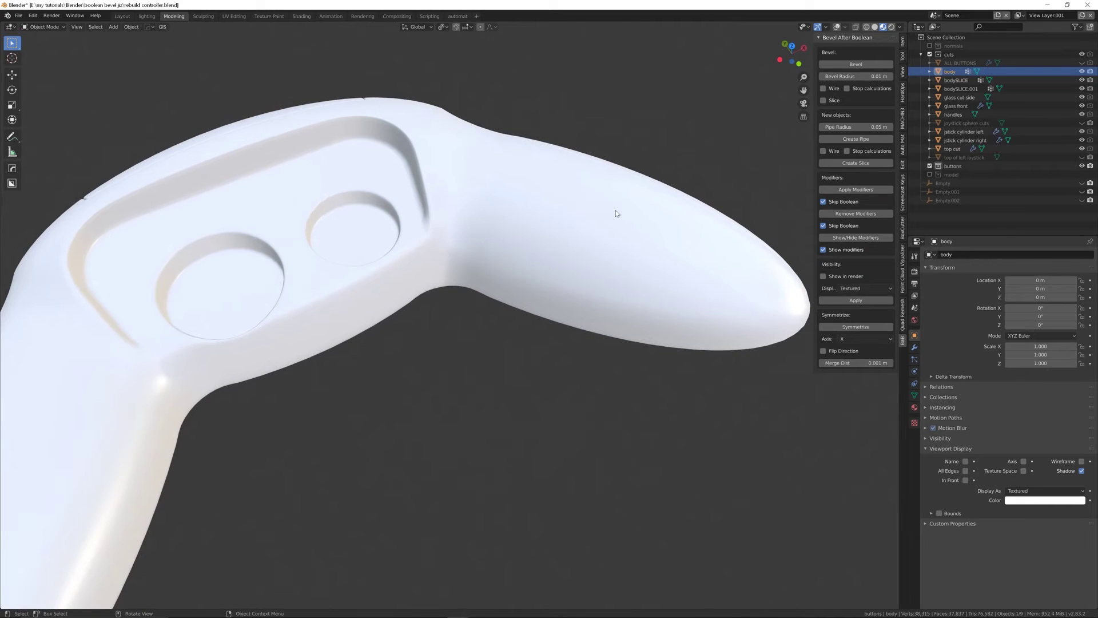
click(1045, 125)
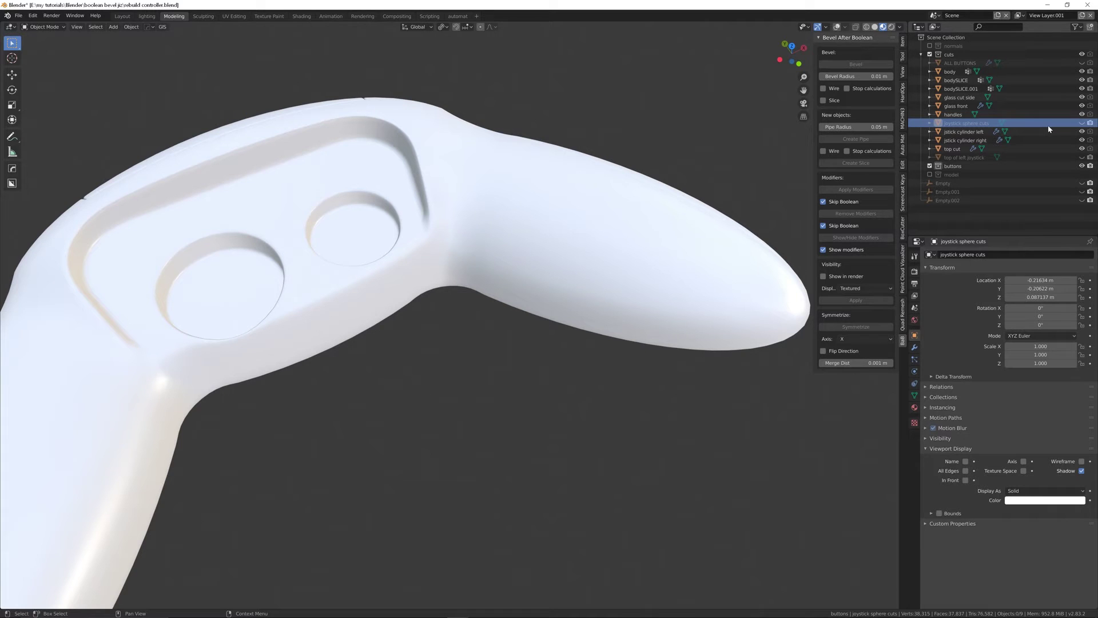
click(1082, 123)
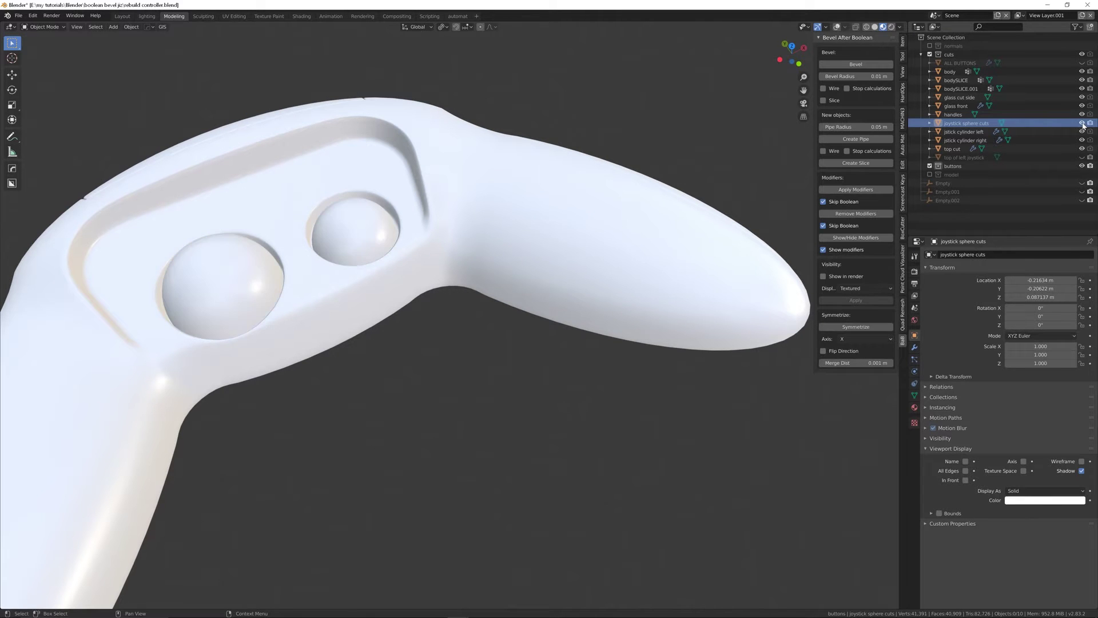
- Inspect how the spheres sit in the stick holes, then select them and turn the viewport overlays back on
middle_drag(359, 266, 378, 269)
scroll(377, 269, up, 6)
mouse_move(498, 280)
middle_down()
mouse_move(507, 300)
mouse_move(509, 265)
mouse_move(503, 279)
middle_up()
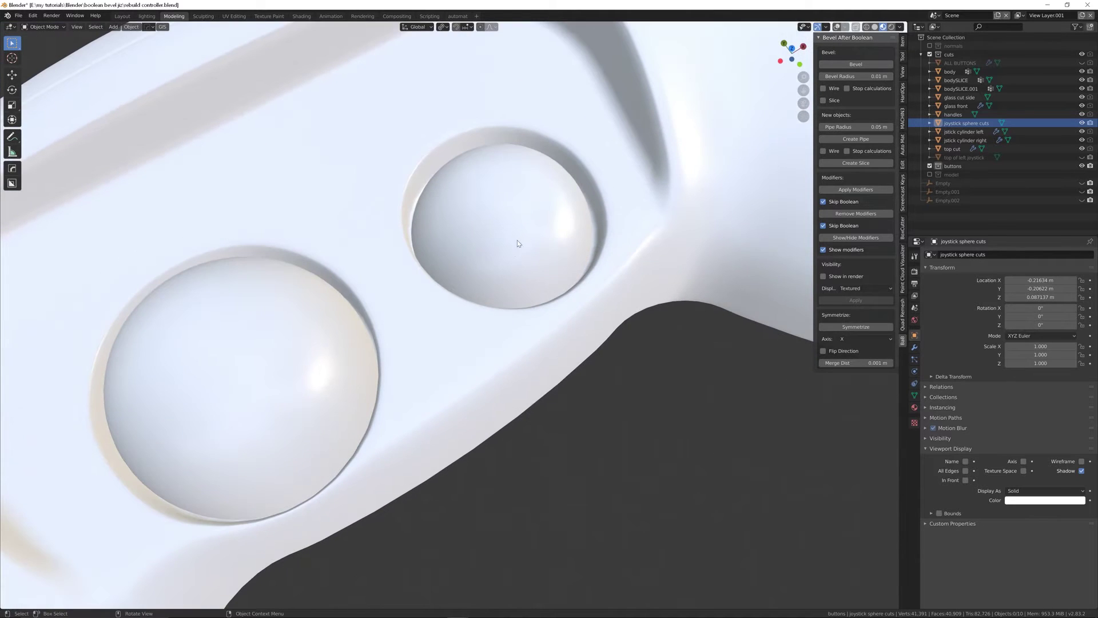
middle_drag(501, 325, 497, 281)
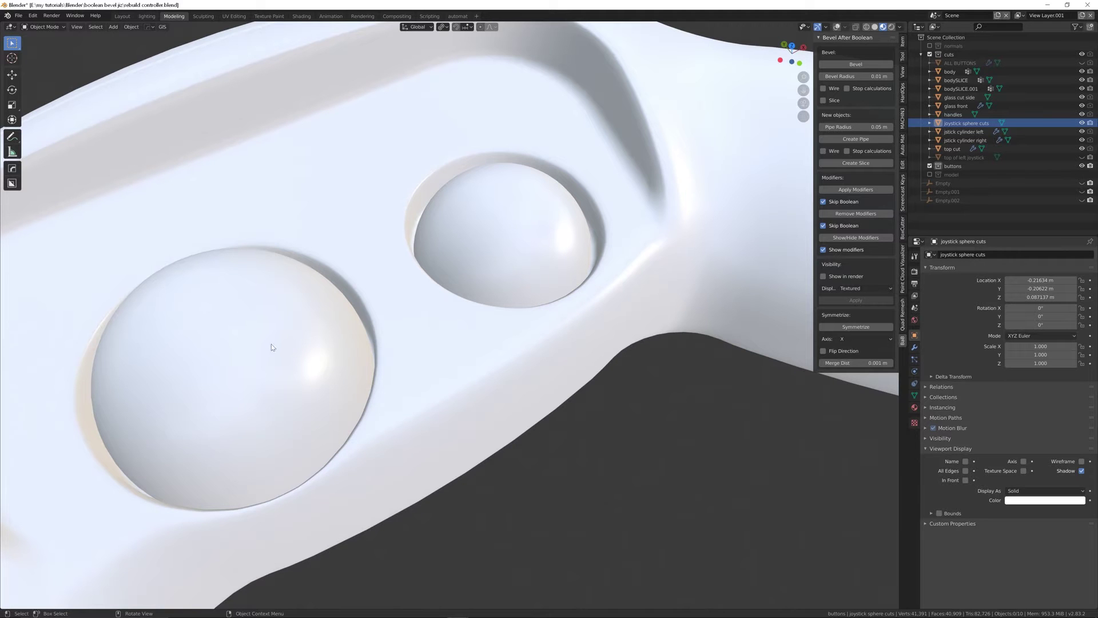
middle_drag(509, 252, 506, 205)
scroll(504, 218, down, 2)
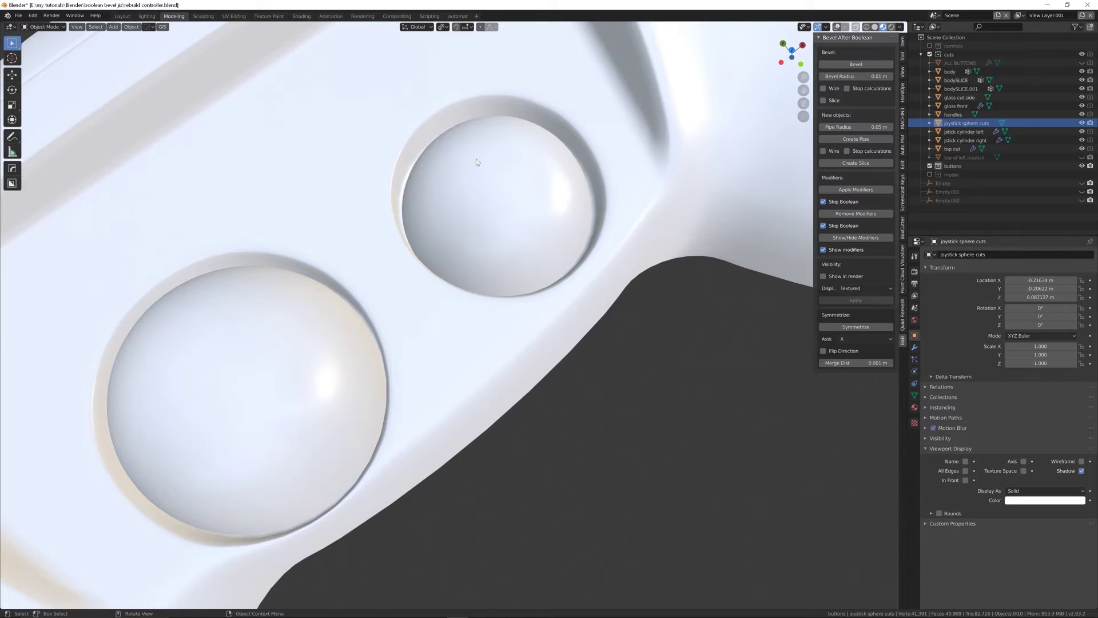
middle_drag(556, 268, 538, 253)
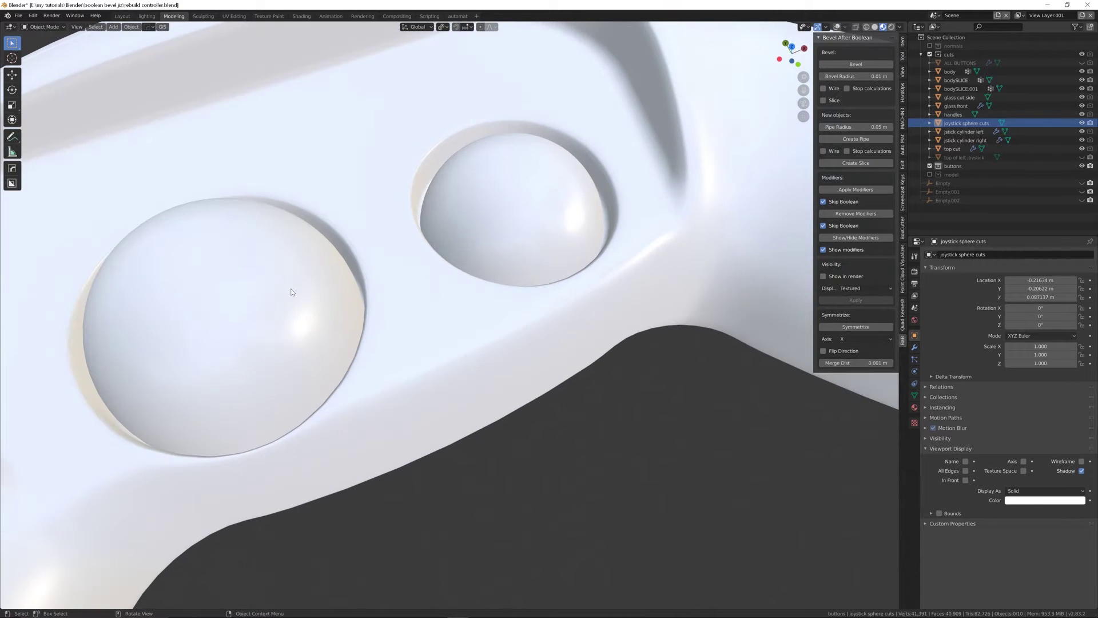
click(250, 306)
key(shift+alt+z)
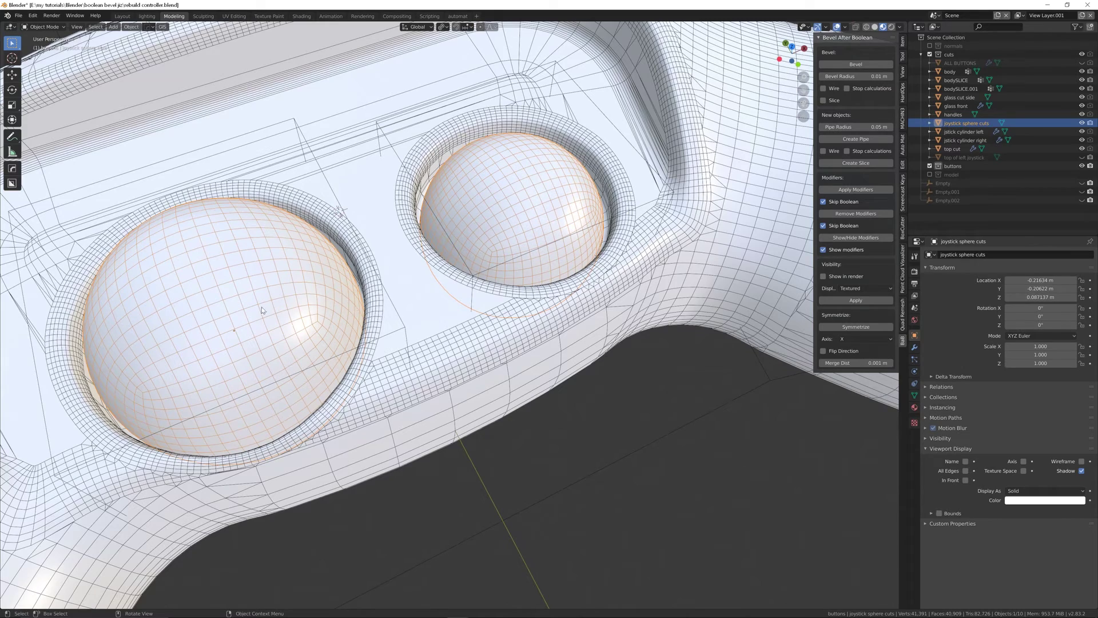
- Set the transform orientation to Local while editing the joystick sphere mesh, then return to Object Mode
key(Tab)
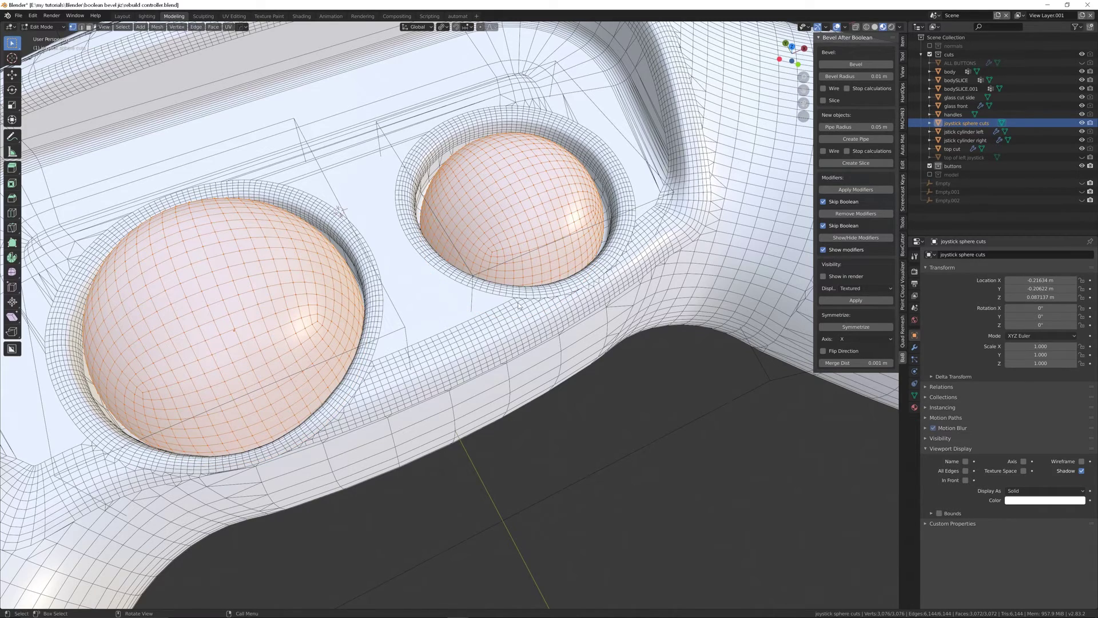
middle_drag(573, 307, 564, 303)
key(period)
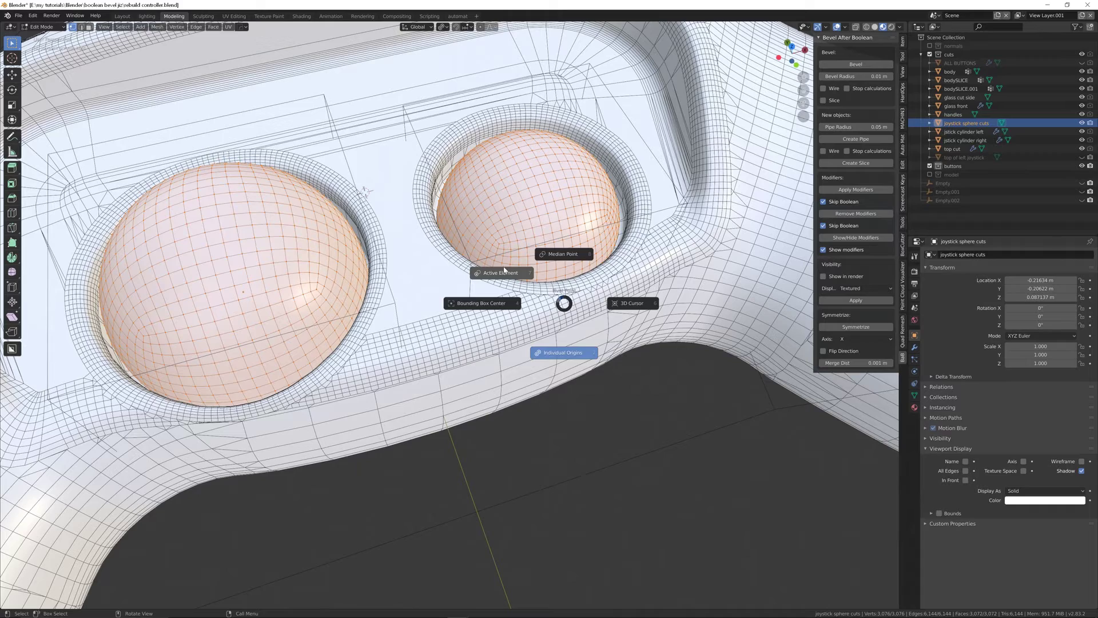
click(512, 220)
key(comma)
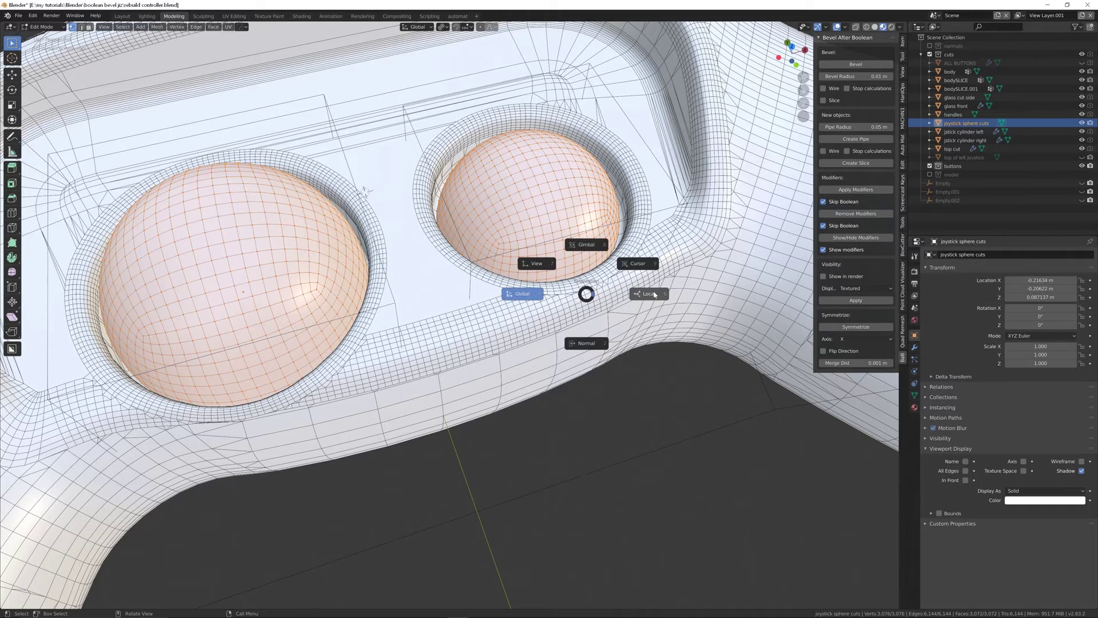
click(655, 295)
middle_drag(633, 282, 547, 236)
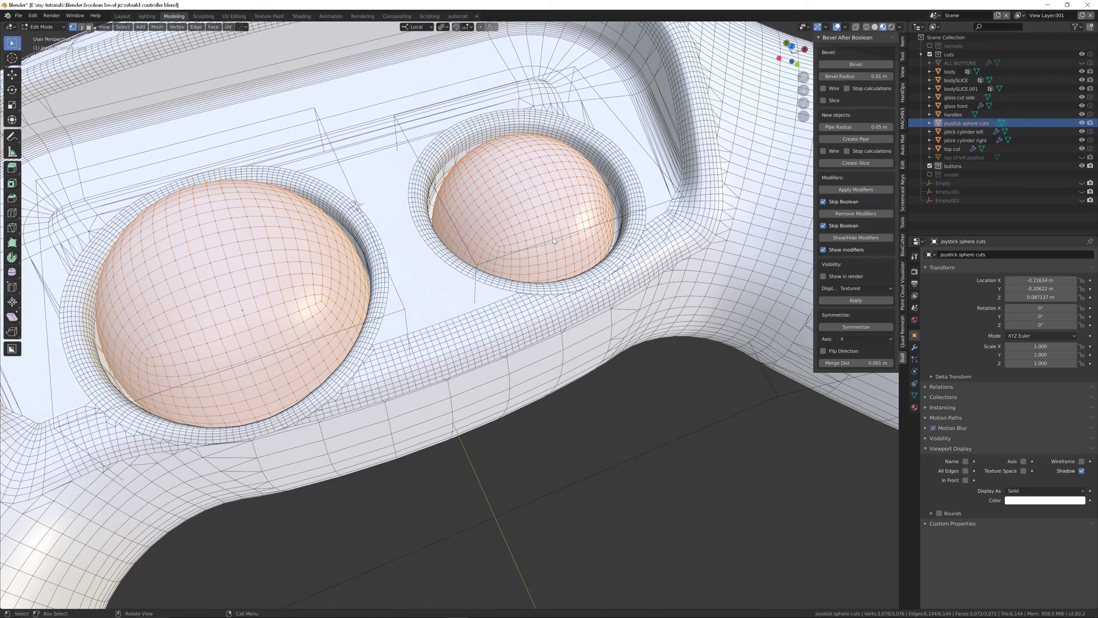
key(Tab)
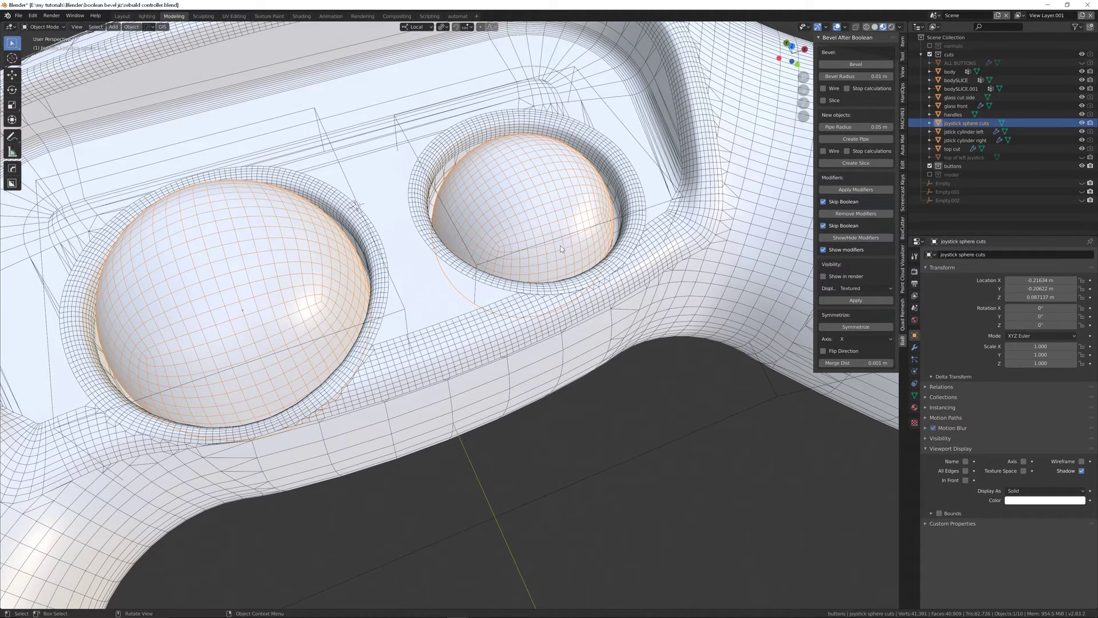
- Duplicate the joystick sphere cuts in place and scale the copy's mesh down slightly in wireframe view
key(shift+d)
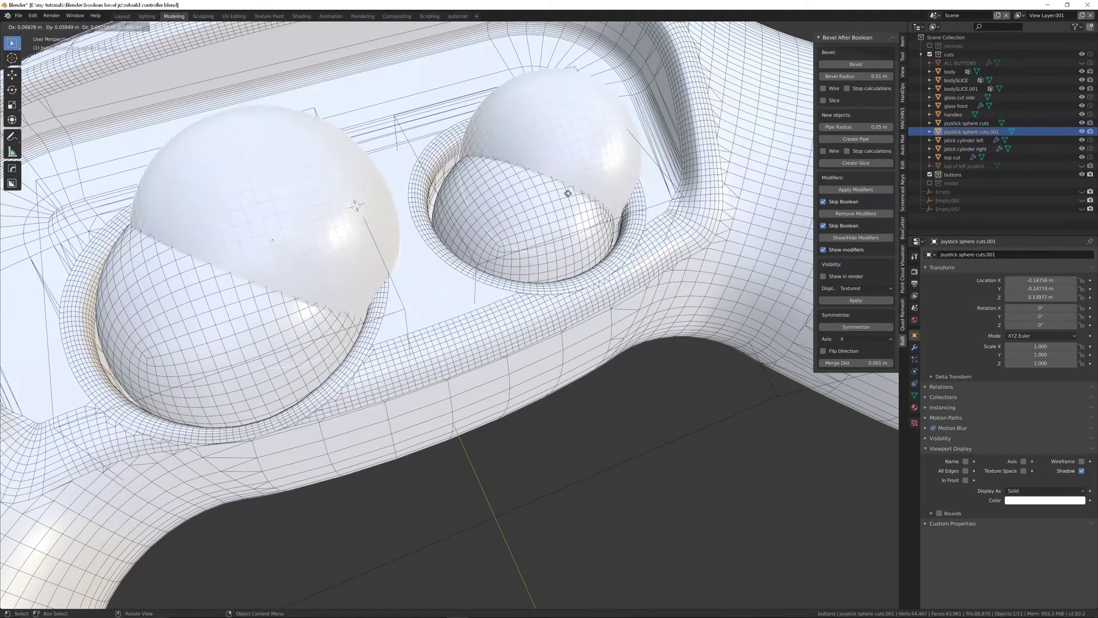
click(553, 216)
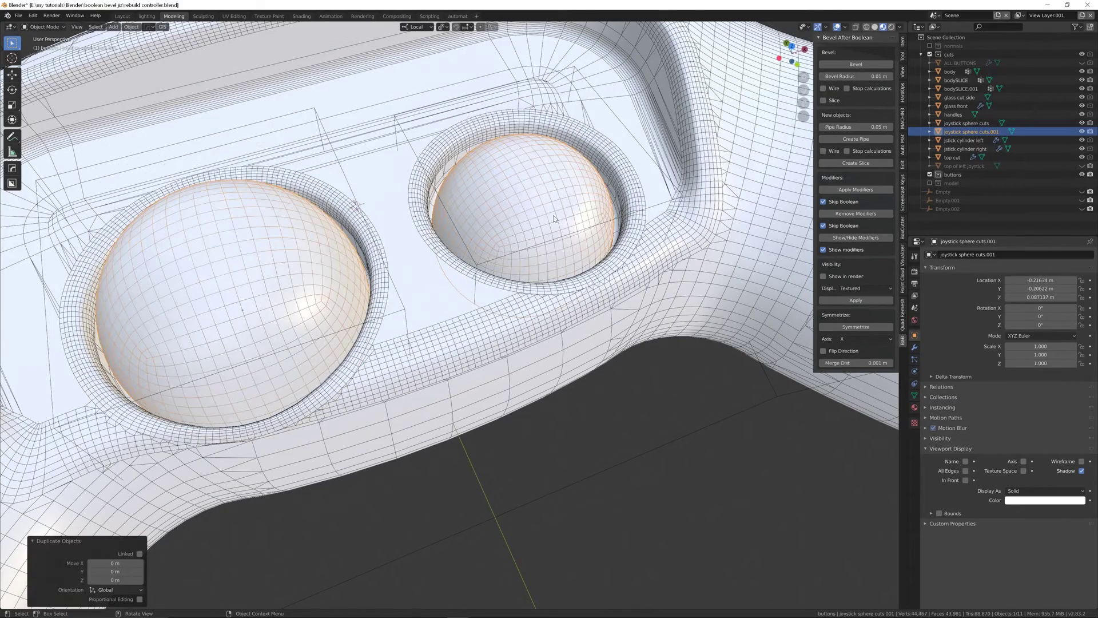
key(Tab)
middle_drag(535, 219, 534, 221)
scroll(534, 221, up, 4)
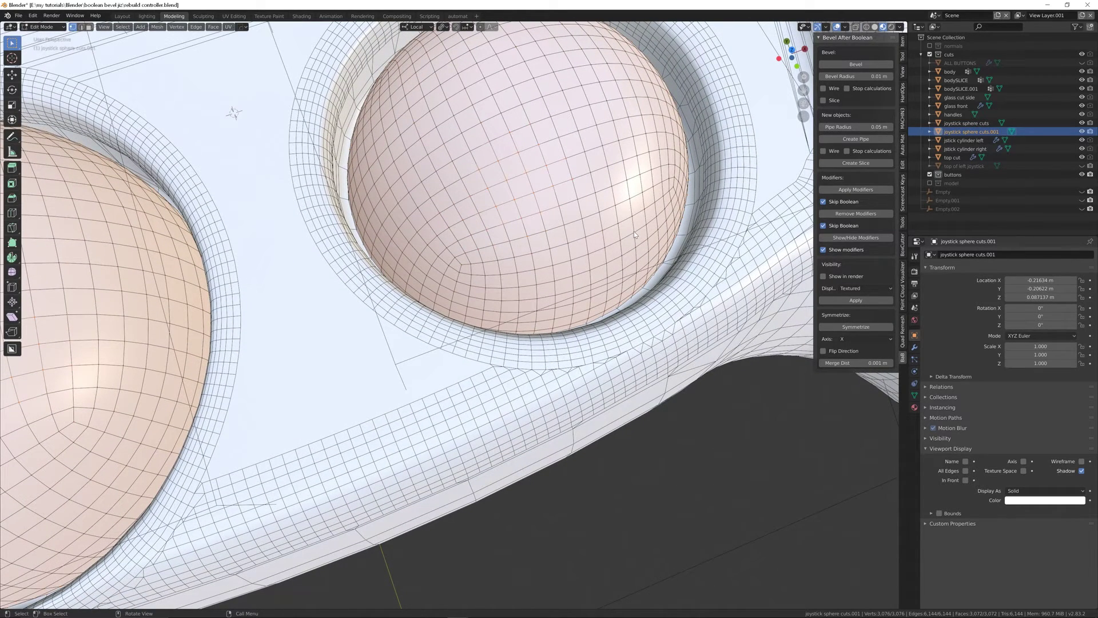
key(z)
middle_drag(540, 224, 537, 234)
key(s)
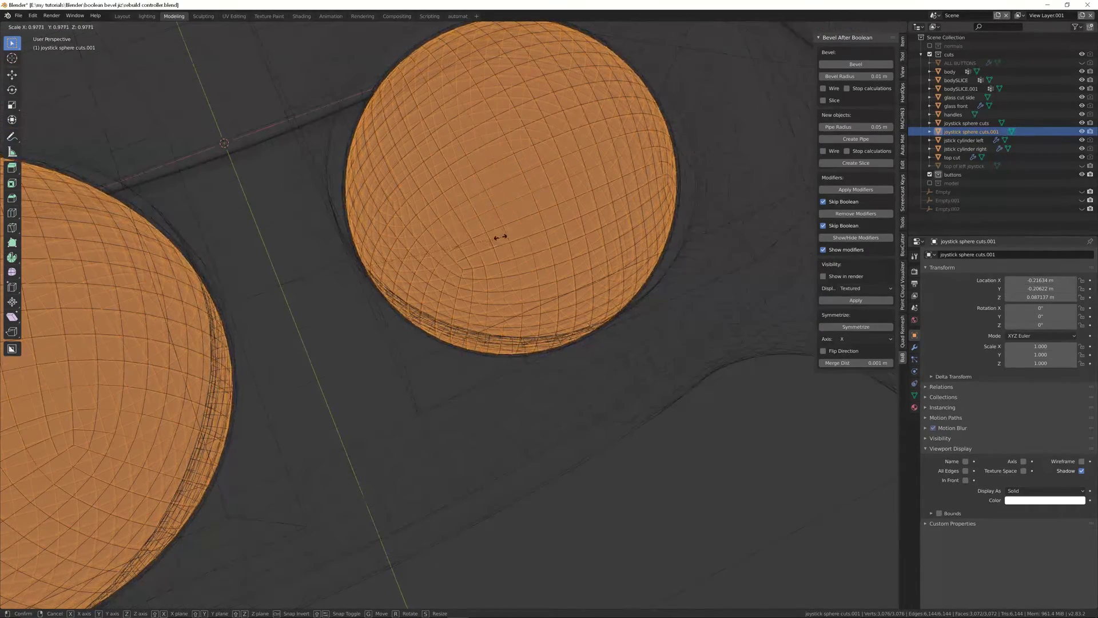
click(448, 237)
key(Tab)
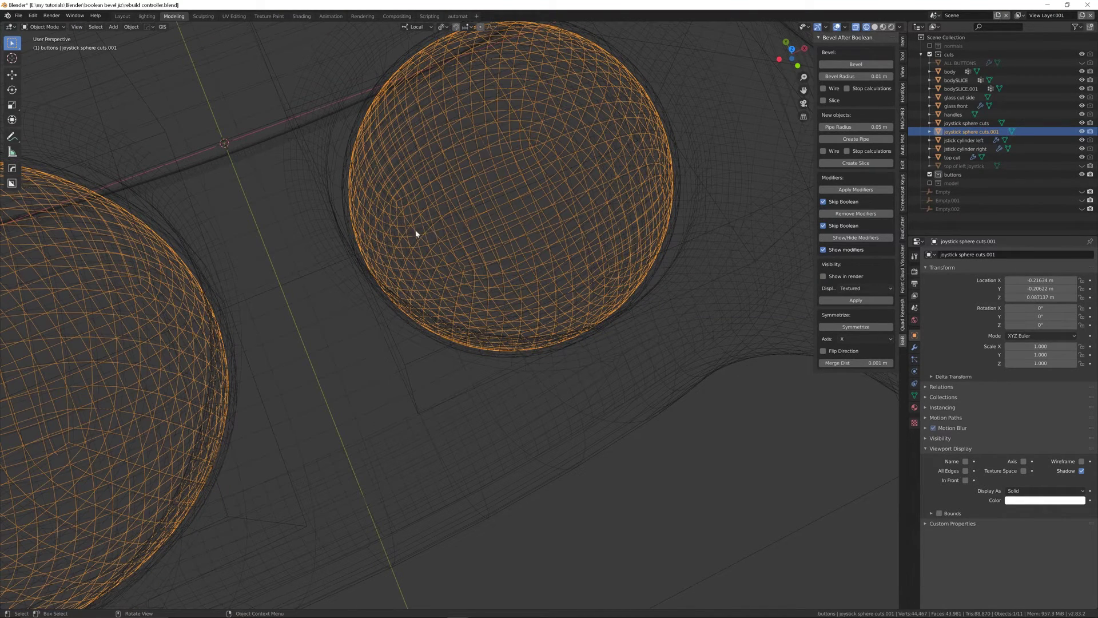
- Subtract the larger joystick sphere cuts from the body with a Boolean difference and return the viewport to solid shading
click(676, 220)
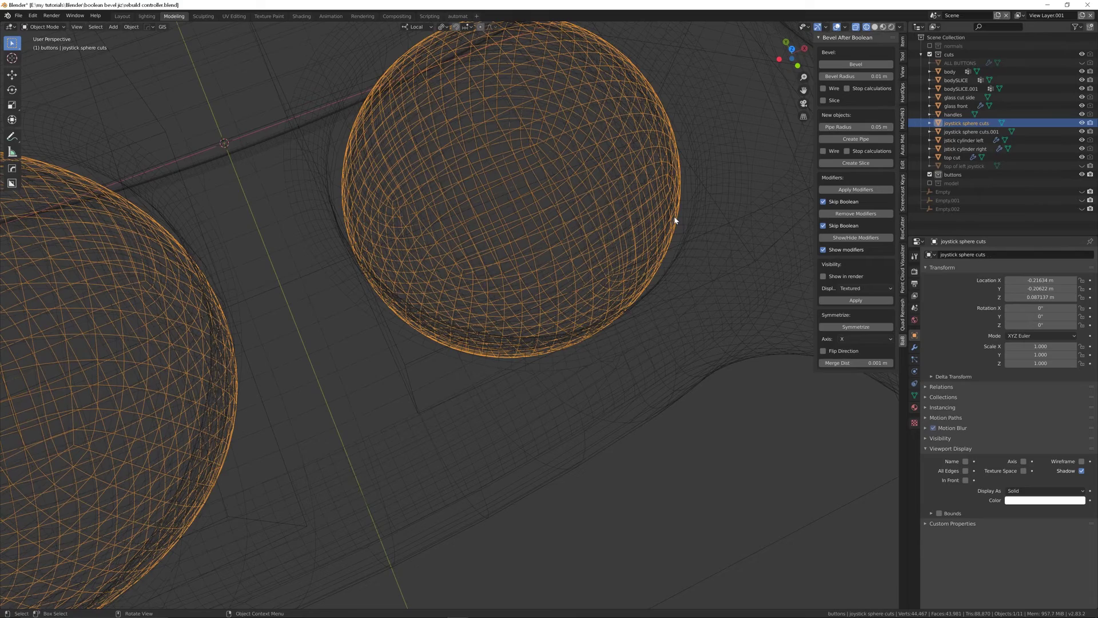
key(KP_Decimal)
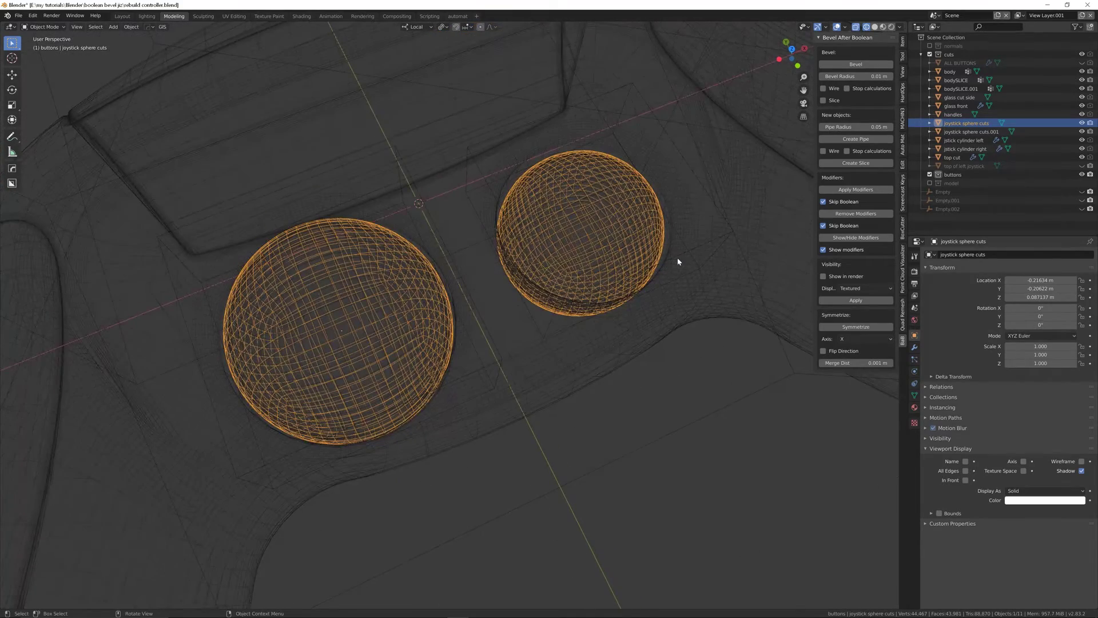
shift+click(695, 266)
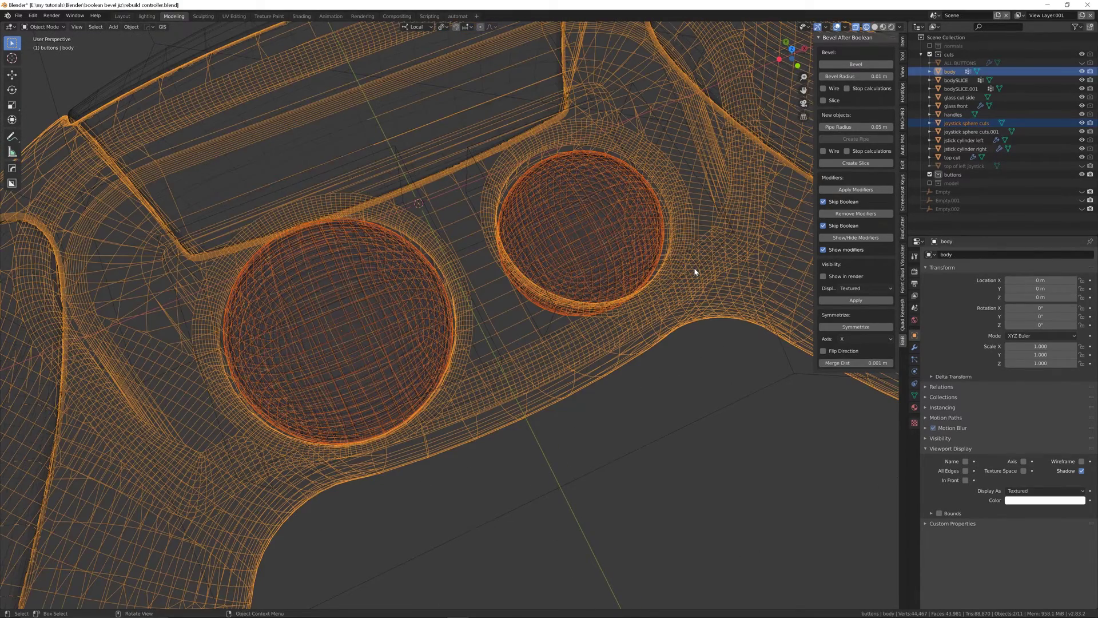
key(ctrl+KP_Subtract)
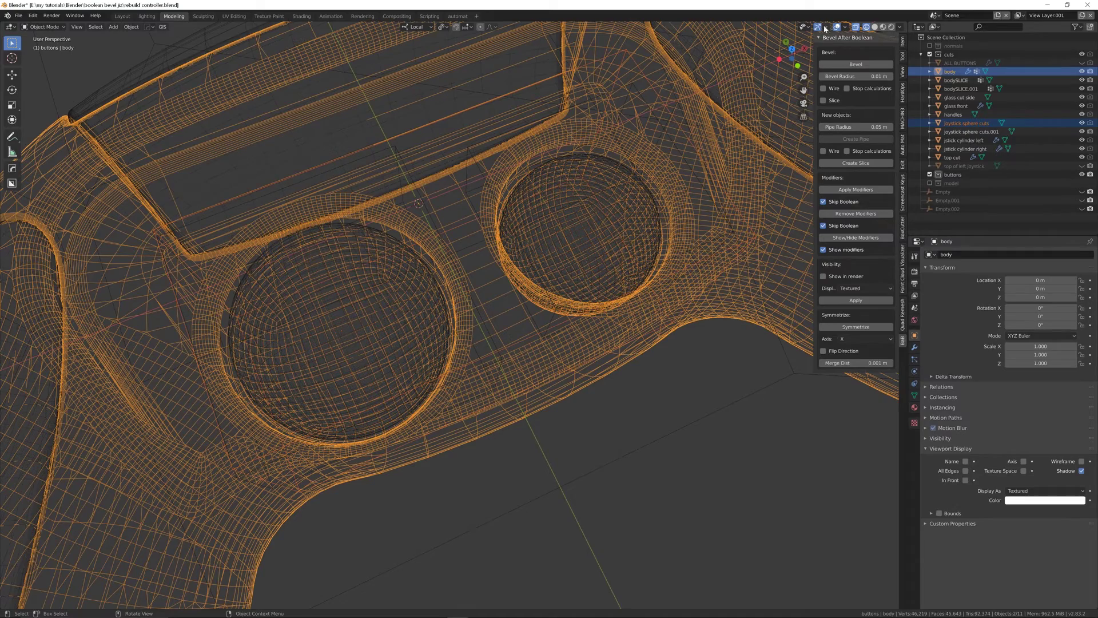
key(z)
click(657, 250)
middle_drag(657, 249, 682, 242)
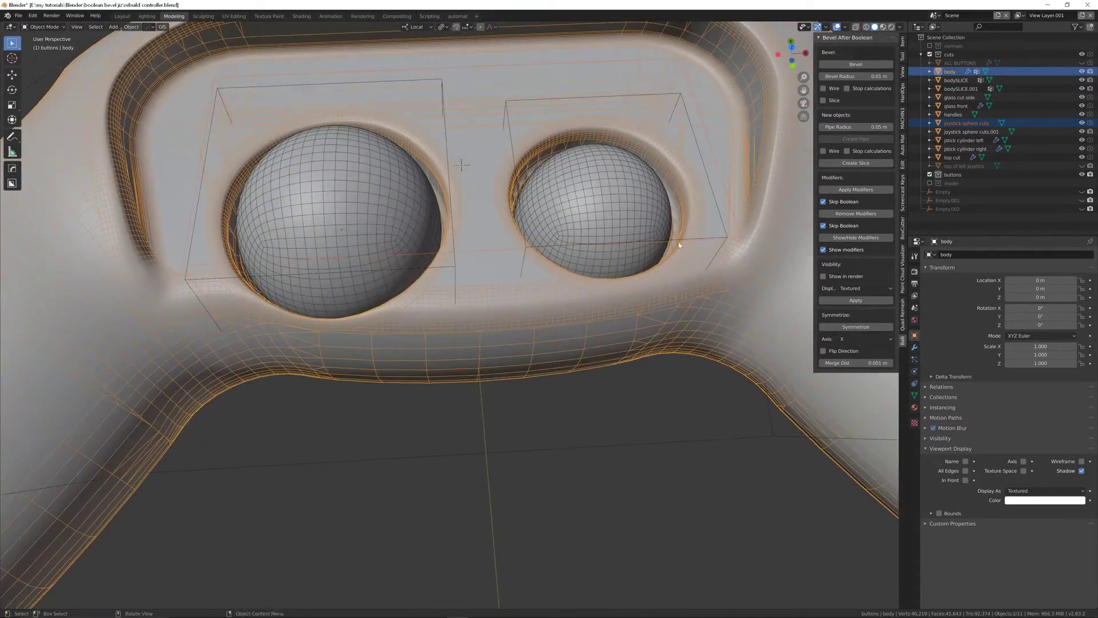
- Examine the gap between the spheres and the walls of both stick holes up close
scroll(683, 237, up, 8)
middle_drag(694, 147, 647, 143)
scroll(648, 149, down, 5)
middle_drag(625, 201, 630, 221)
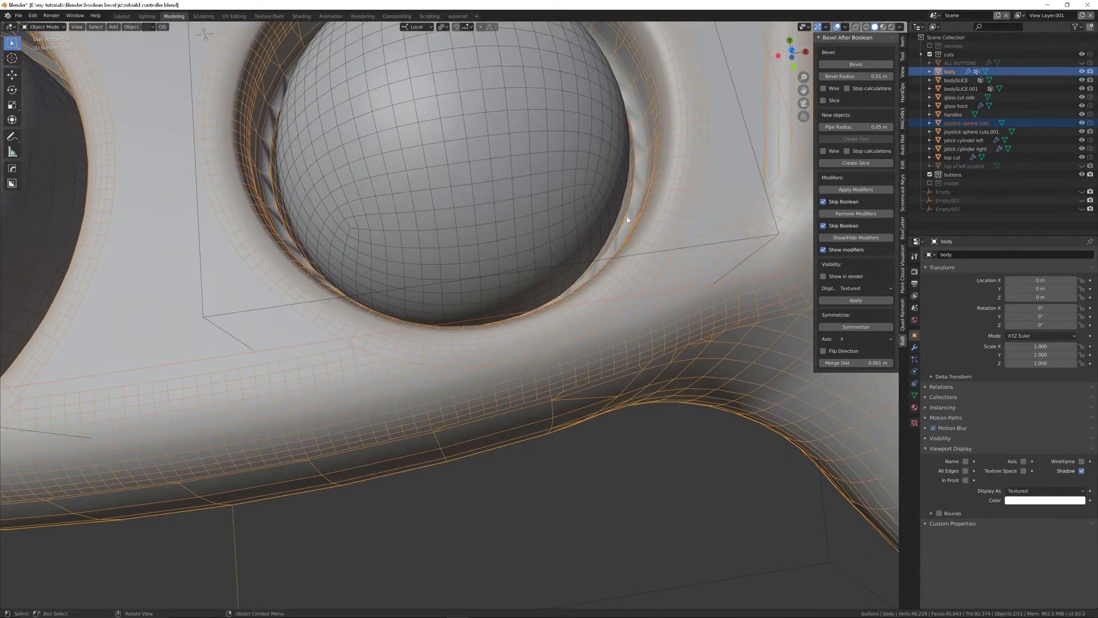
shift+middle_drag(335, 183, 591, 172)
middle_drag(351, 274, 400, 238)
scroll(400, 236, down, 4)
middle_drag(579, 138, 598, 206)
scroll(599, 206, up, 5)
middle_drag(628, 167, 515, 263)
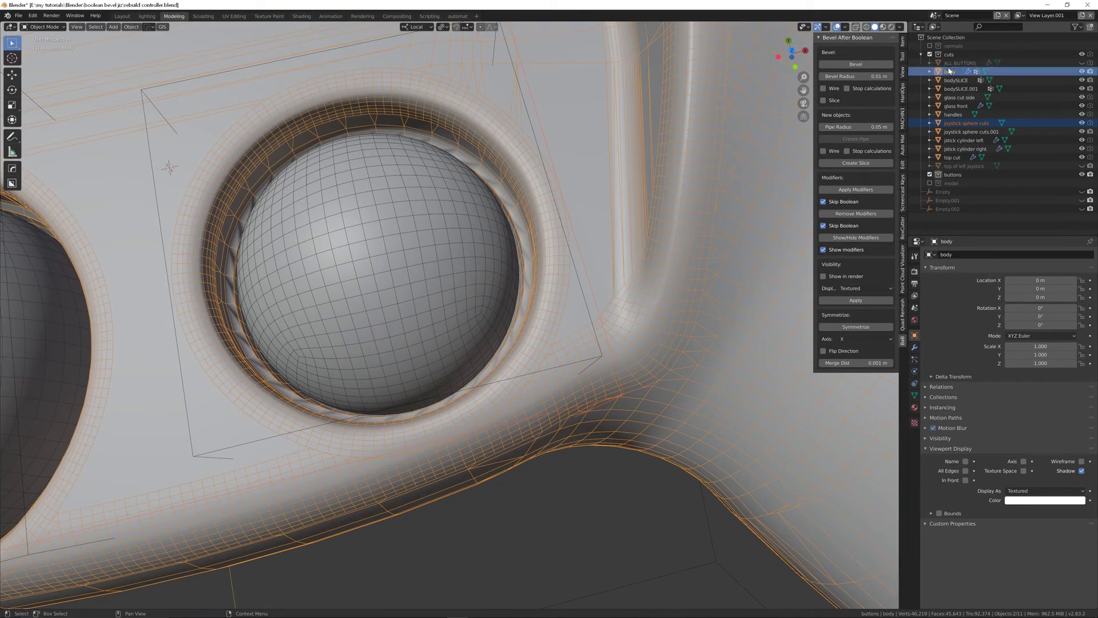
- Run Bevel After Boolean on the body's sphere cut with a bevel radius of 0.005 m
click(877, 65)
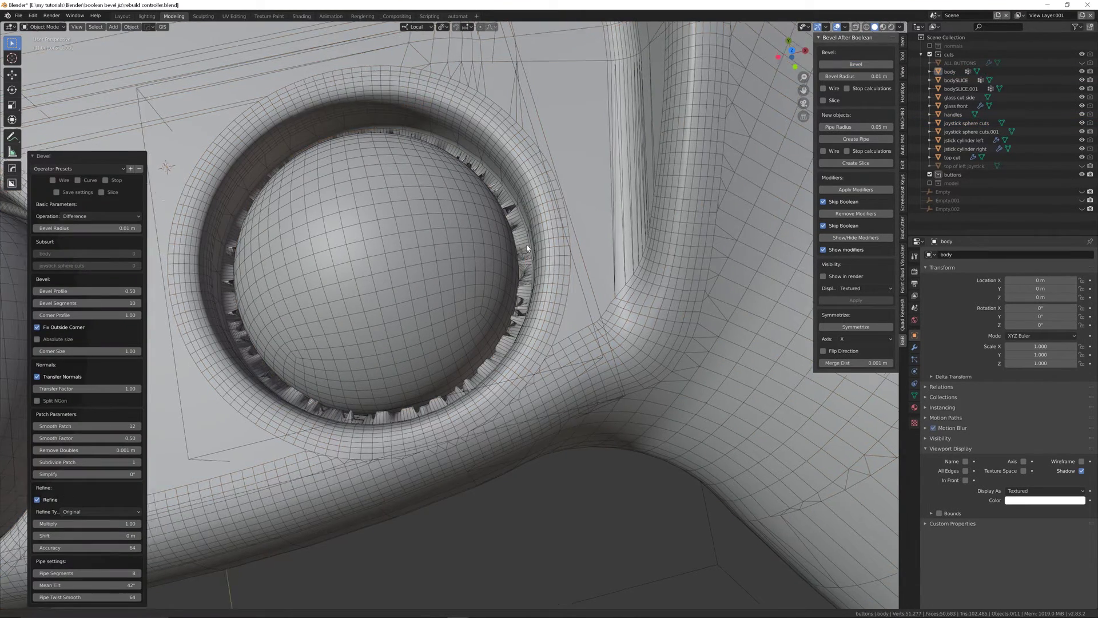
scroll(522, 178, up, 4)
middle_drag(523, 212, 517, 218)
click(86, 227)
key(BackSpace)
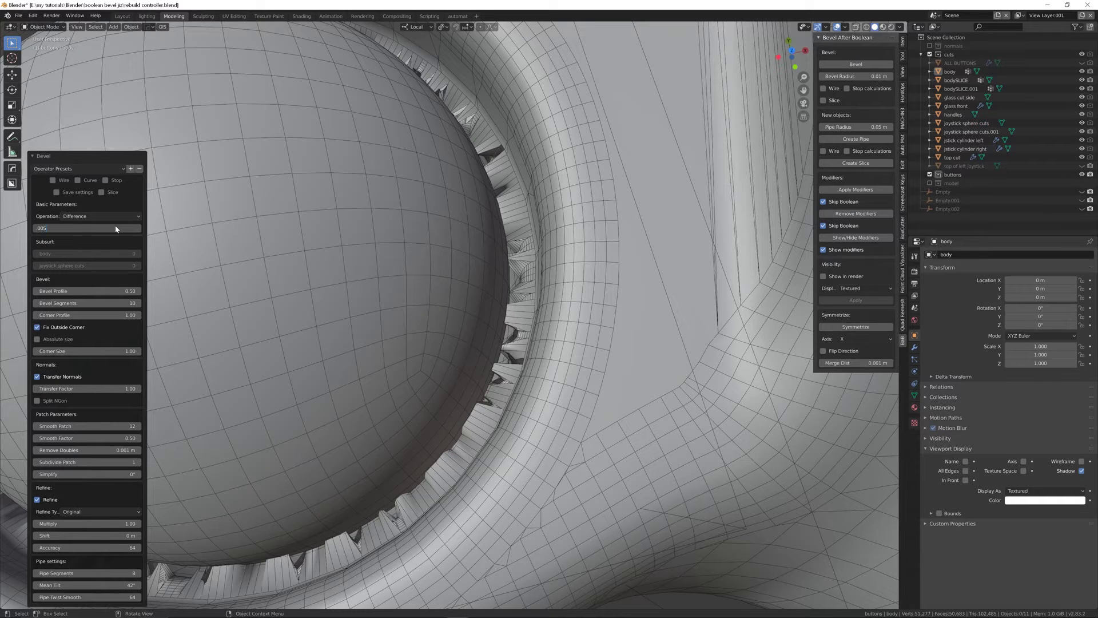
text(.005)
key(Return)
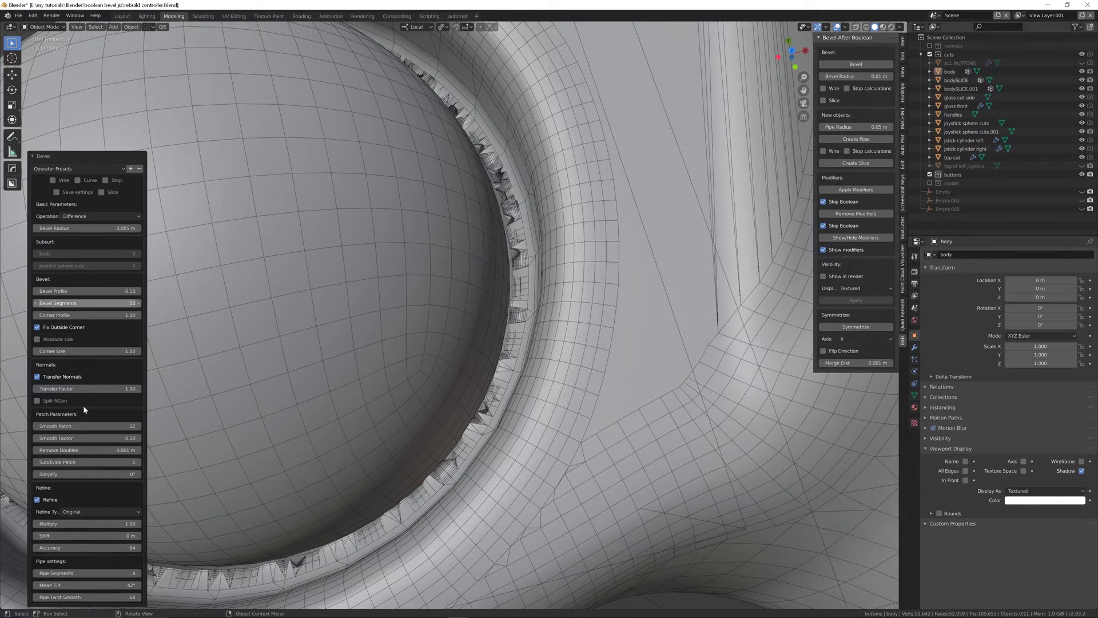
- Set the bevel's Smooth Patch to 6 and Subdivide Patch to 0
click(86, 427)
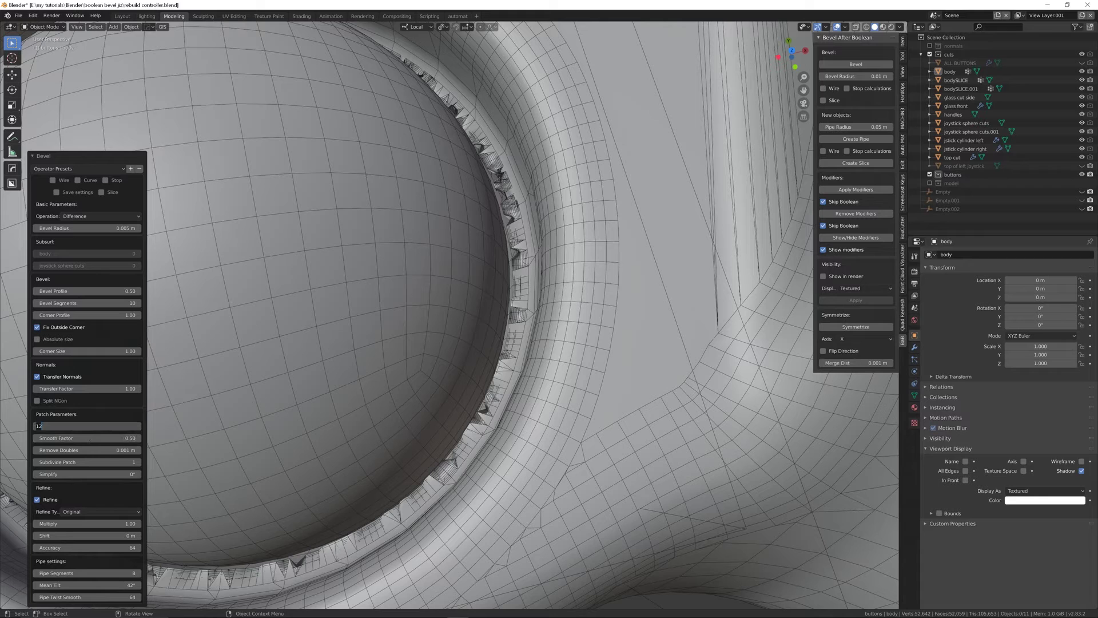
text(6)
key(Return)
click(85, 462)
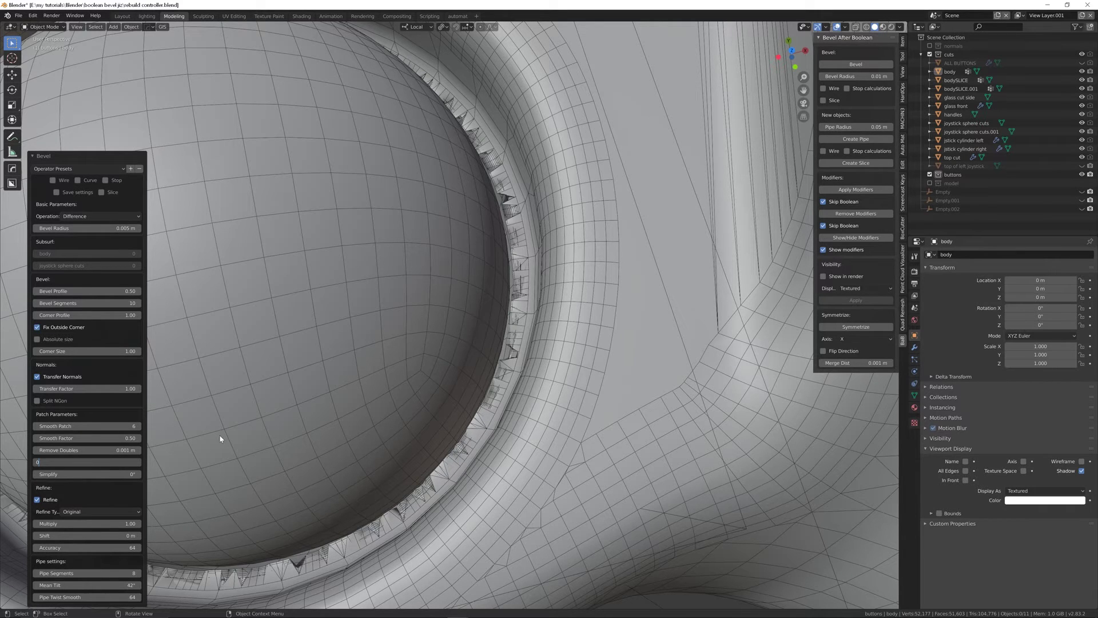
key(Return)
- Check the bevelled rim around the sphere and set the bevel's Refine Shift to 0.01 m
middle_drag(318, 490, 292, 213)
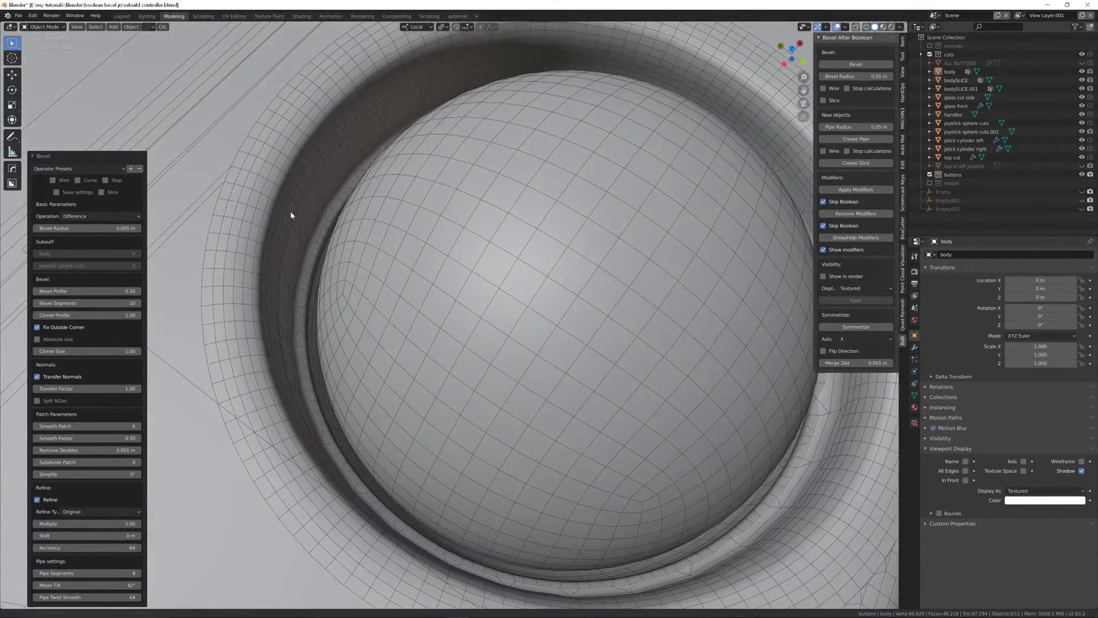
scroll(309, 183, up, 4)
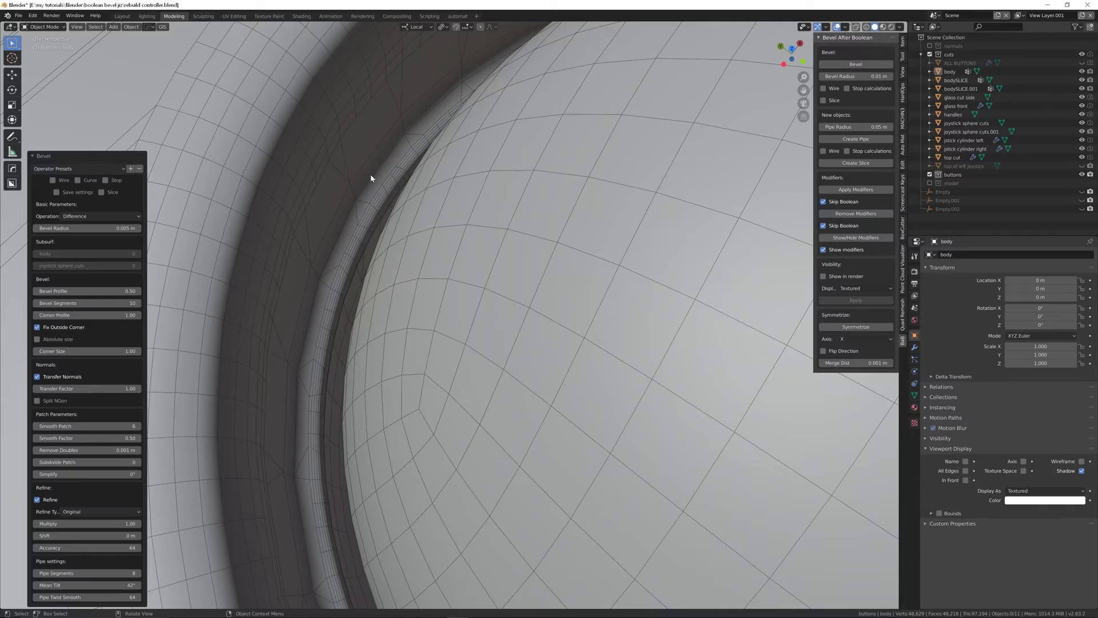
scroll(409, 171, down, 5)
middle_drag(410, 172, 669, 255)
scroll(626, 305, up, 5)
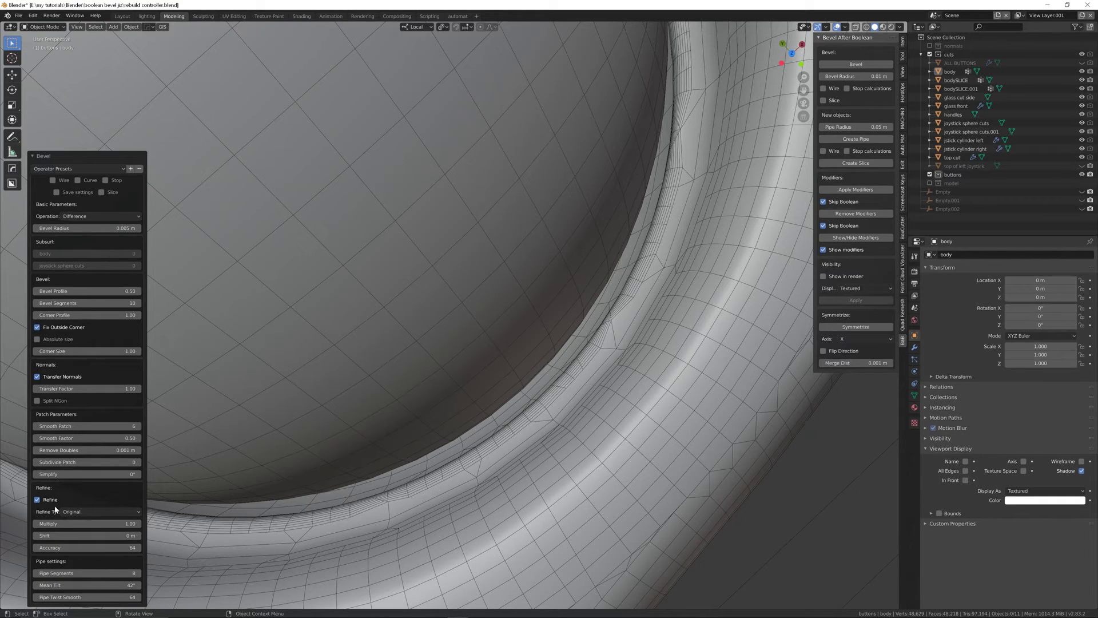
click(66, 536)
text(.01)
key(Return)
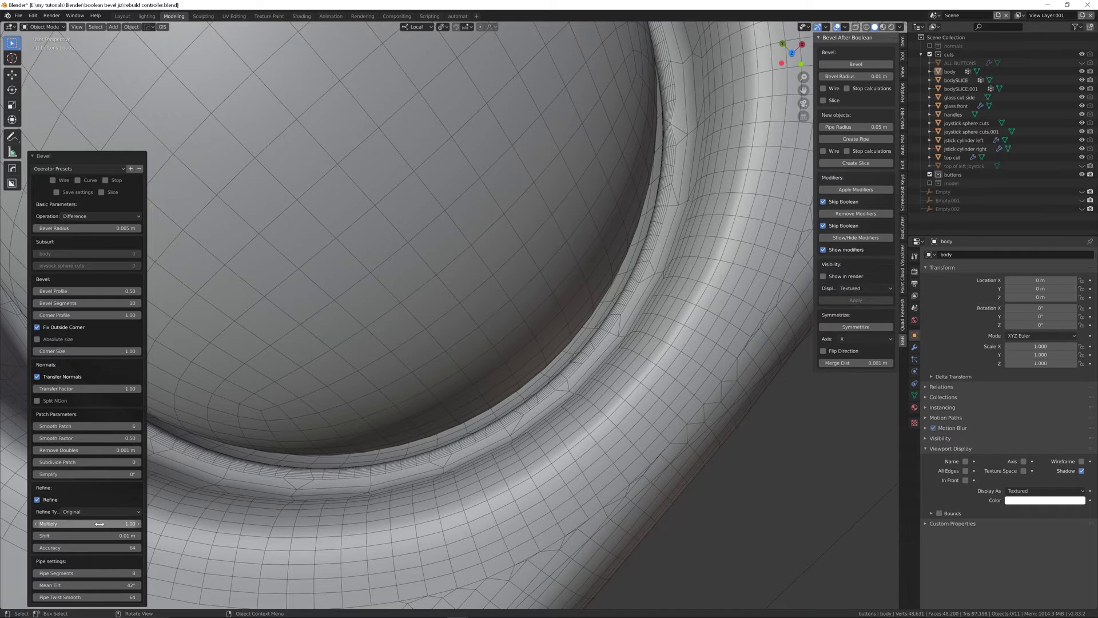
- Try a Smooth Patch value of 4 for the bevel and settle on 0
click(97, 426)
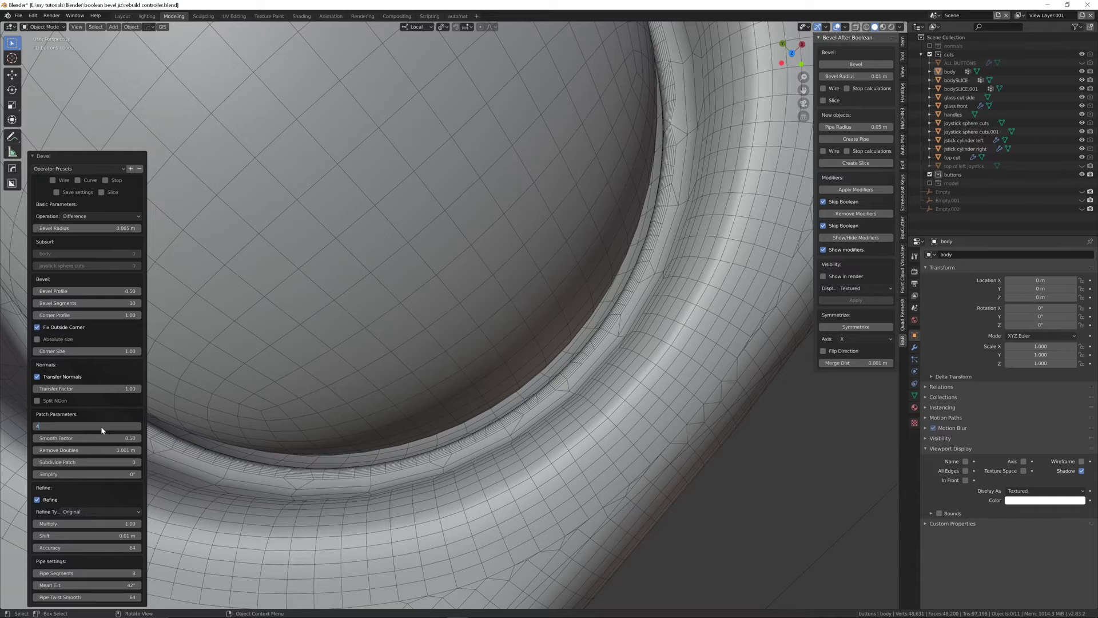
text(4)
key(Return)
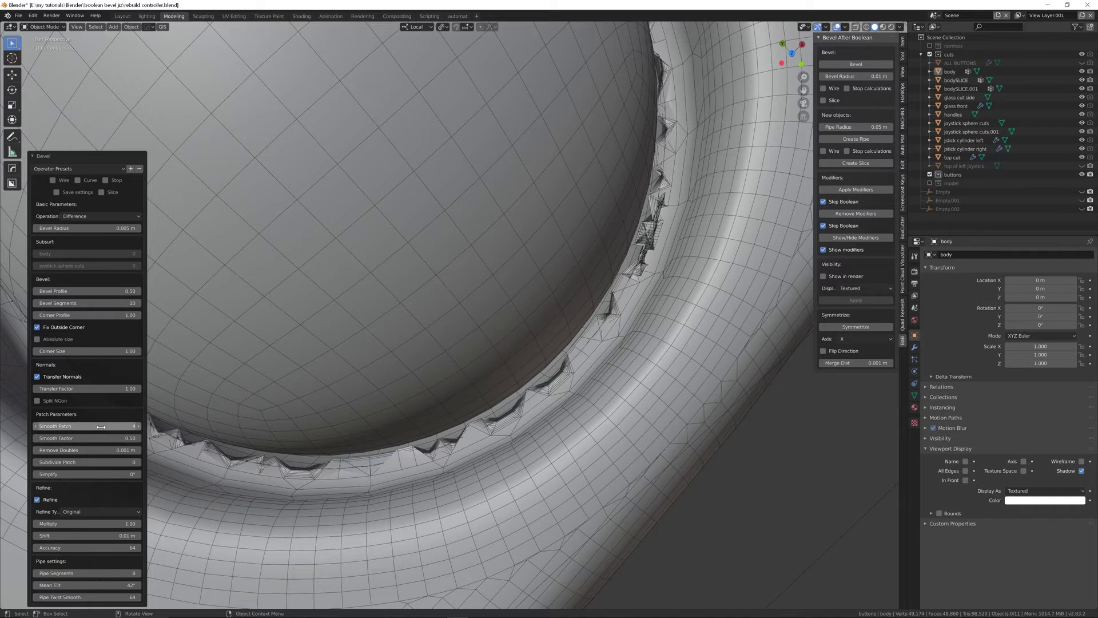
click(100, 426)
text(0)
key(Return)
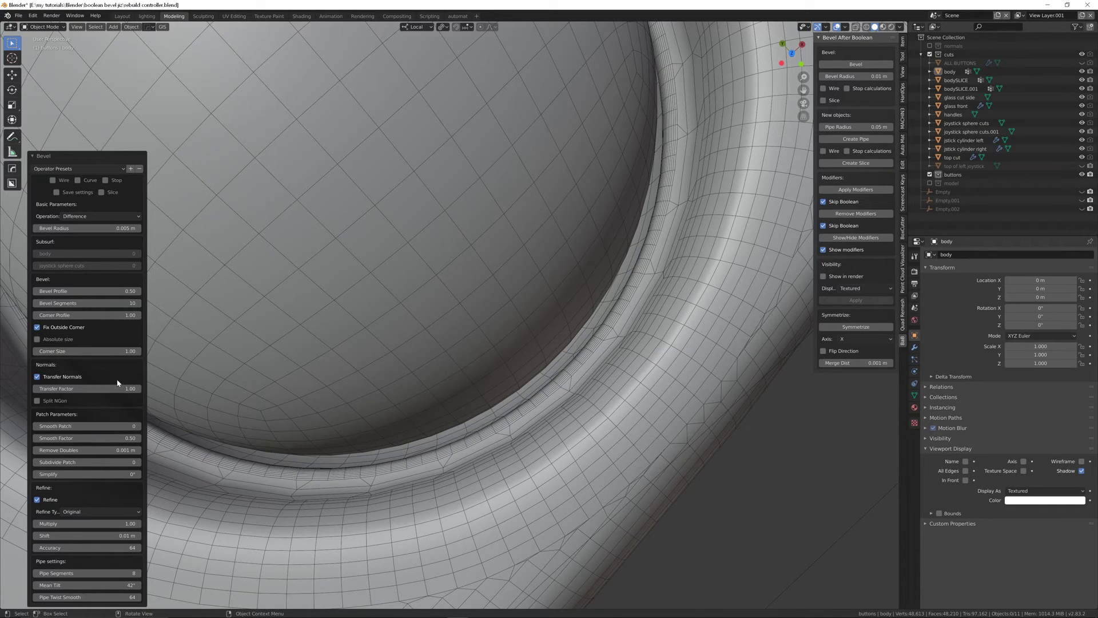
- Check the rim's bevel mesh up close and set Subdivide Patch to 1
scroll(171, 374, up, 4)
scroll(564, 238, down, 2)
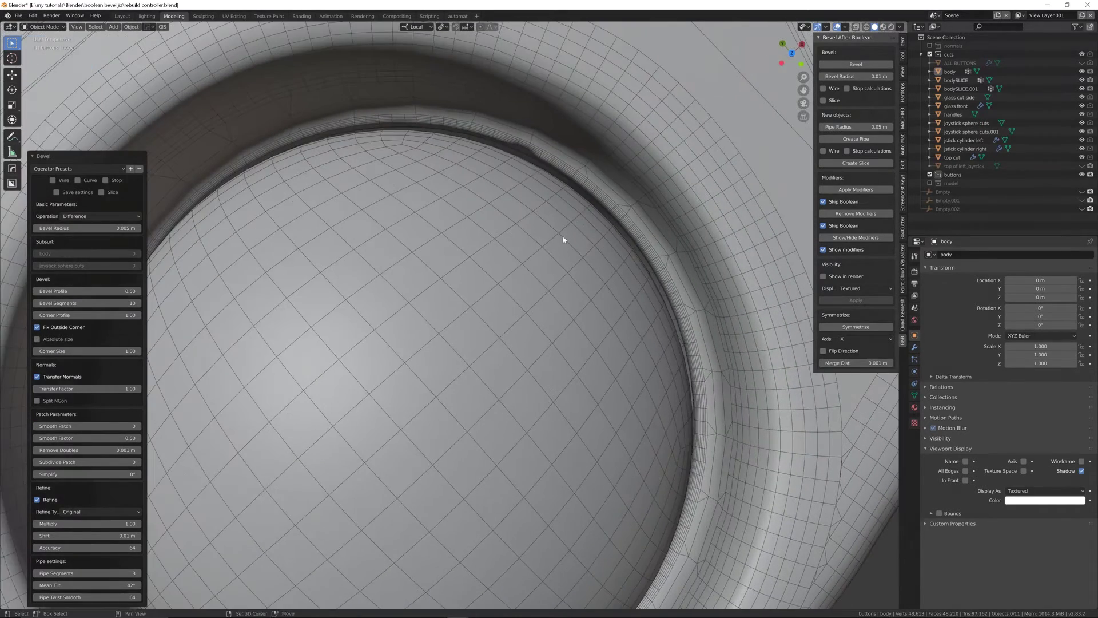
scroll(534, 147, up, 4)
middle_drag(517, 103, 475, 125)
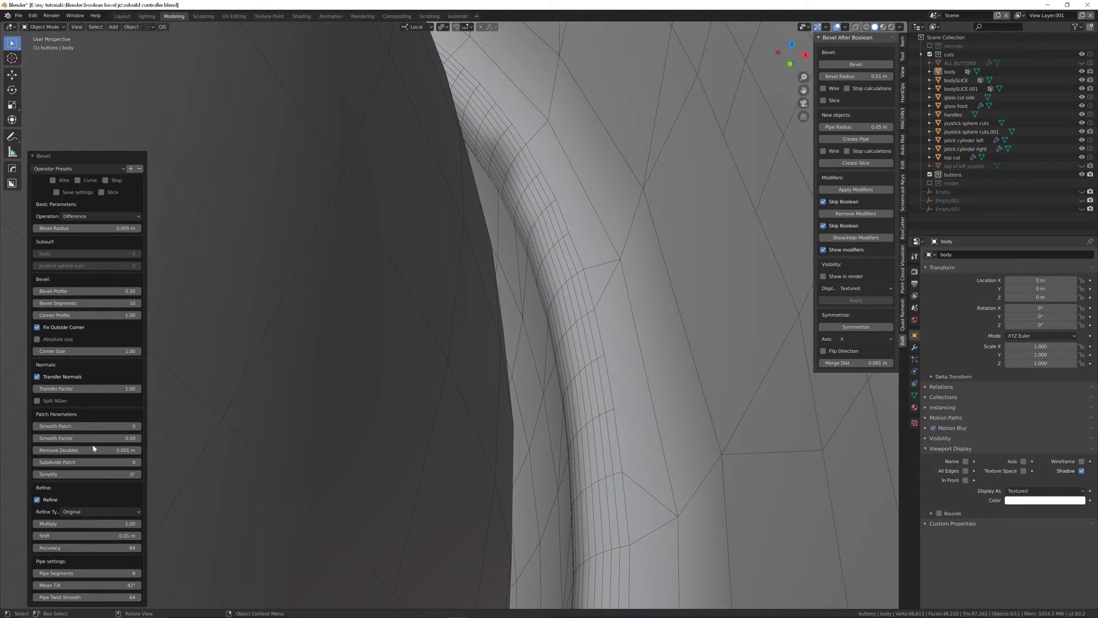
click(84, 461)
key(Return)
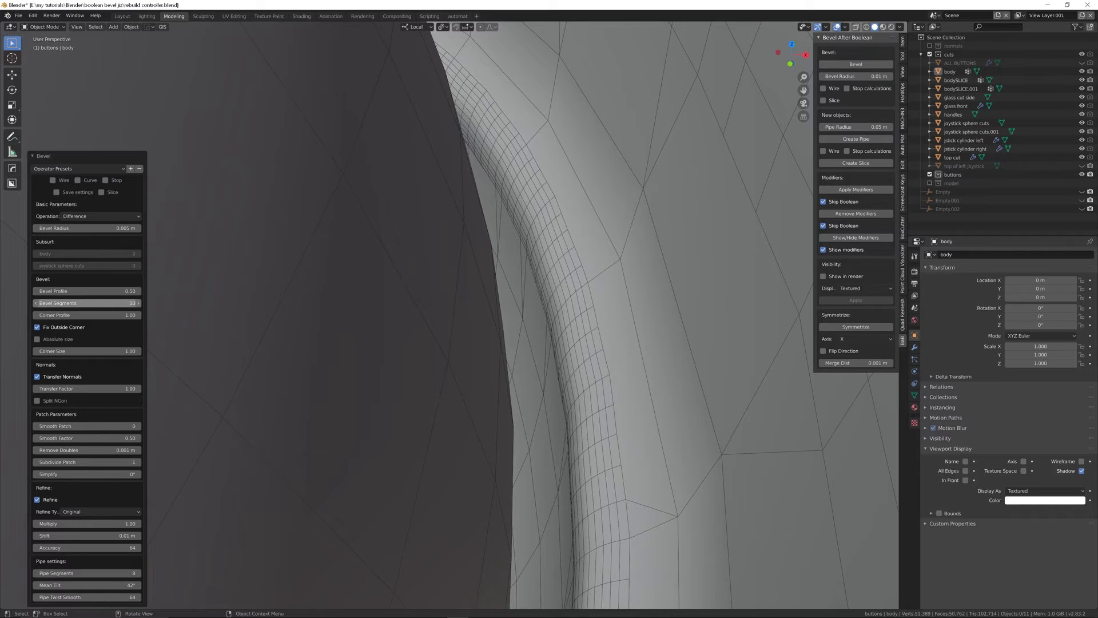
- Try 4 bevel segments on the rim and settle on 6
click(81, 303)
text(4)
key(Return)
click(81, 303)
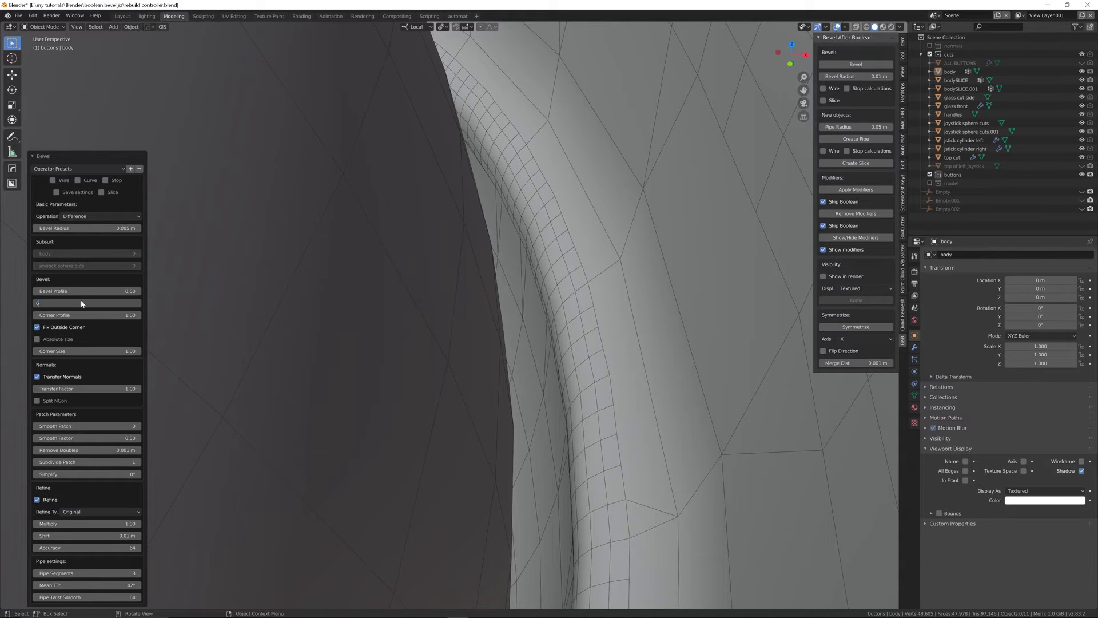
text(6)
key(Return)
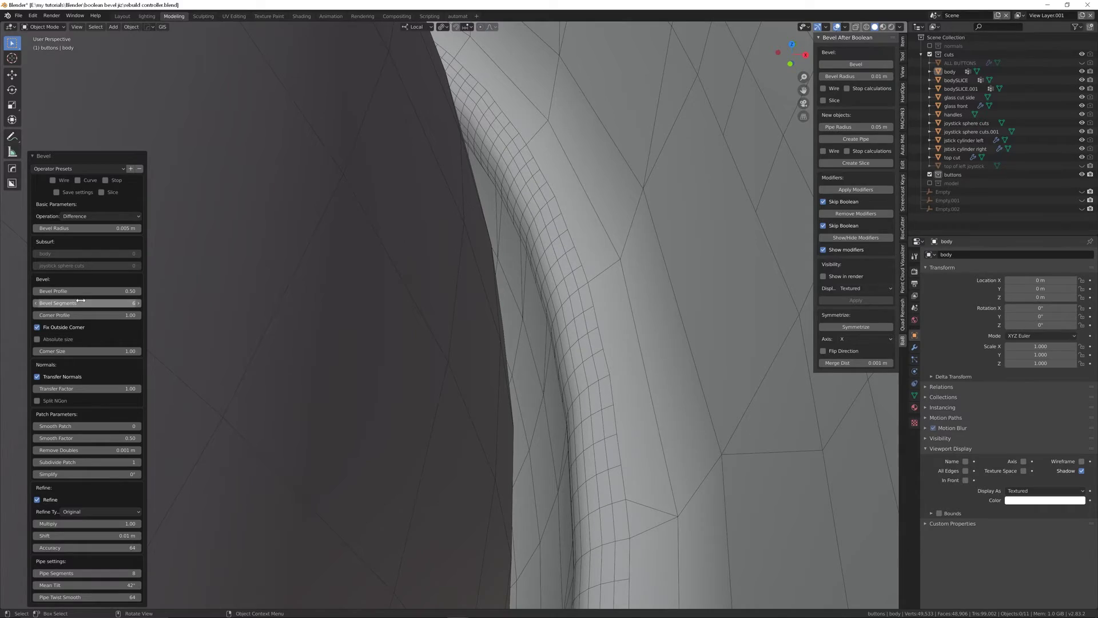
- Examine the bevelled rims of both joystick holes from above and at an angle
middle_drag(362, 284, 392, 258)
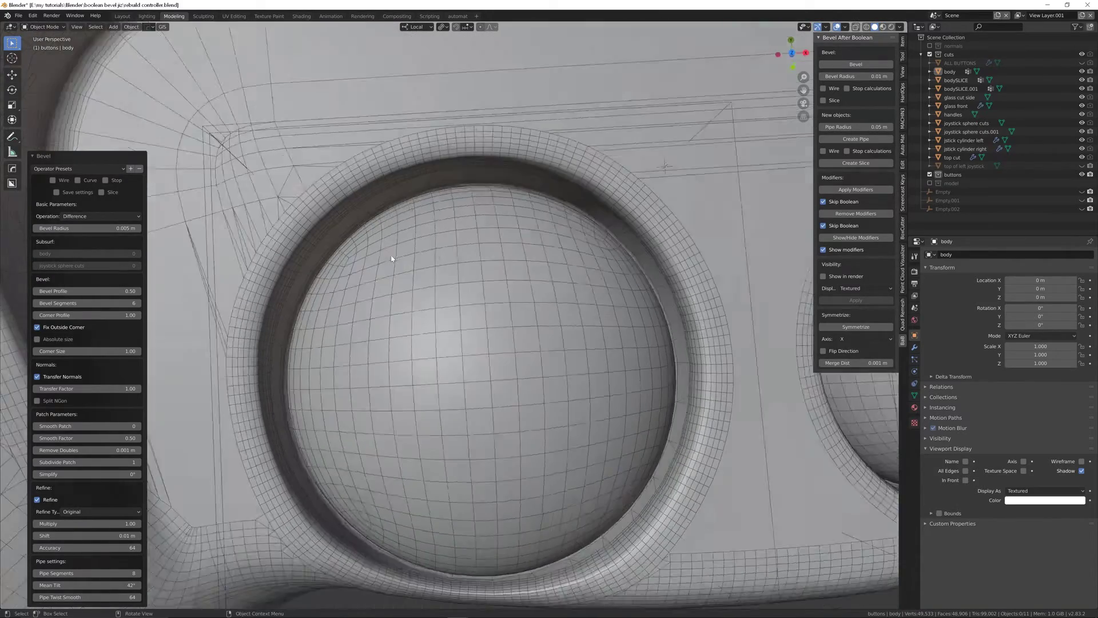
scroll(391, 258, up, 2)
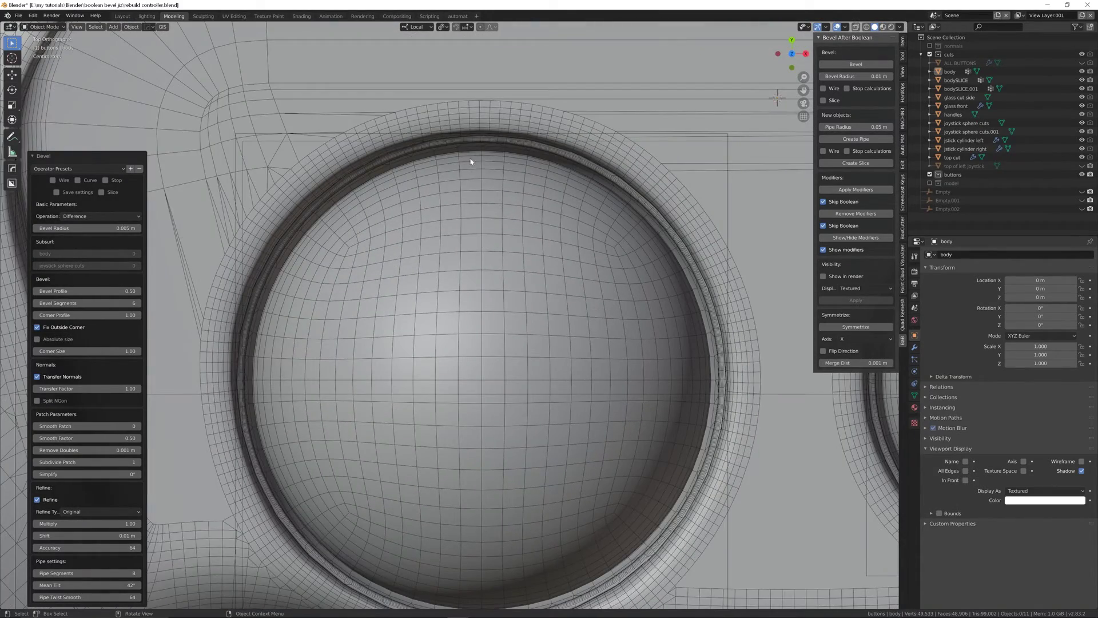
scroll(461, 98, up, 4)
scroll(463, 141, down, 6)
scroll(326, 326, up, 4)
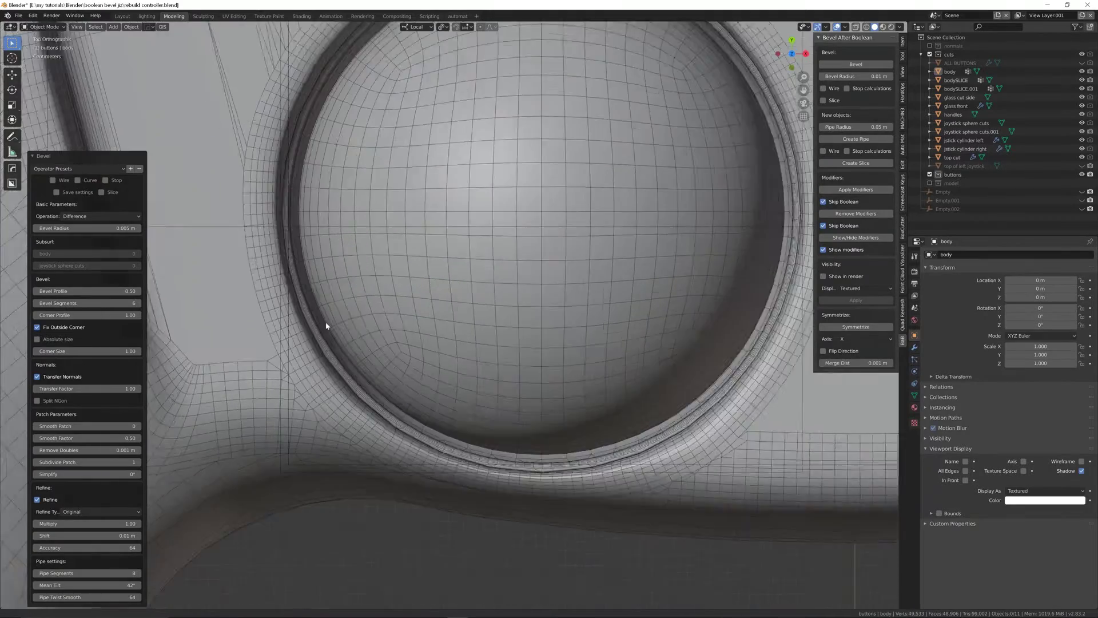
scroll(480, 315, up, 2)
scroll(405, 306, down, 4)
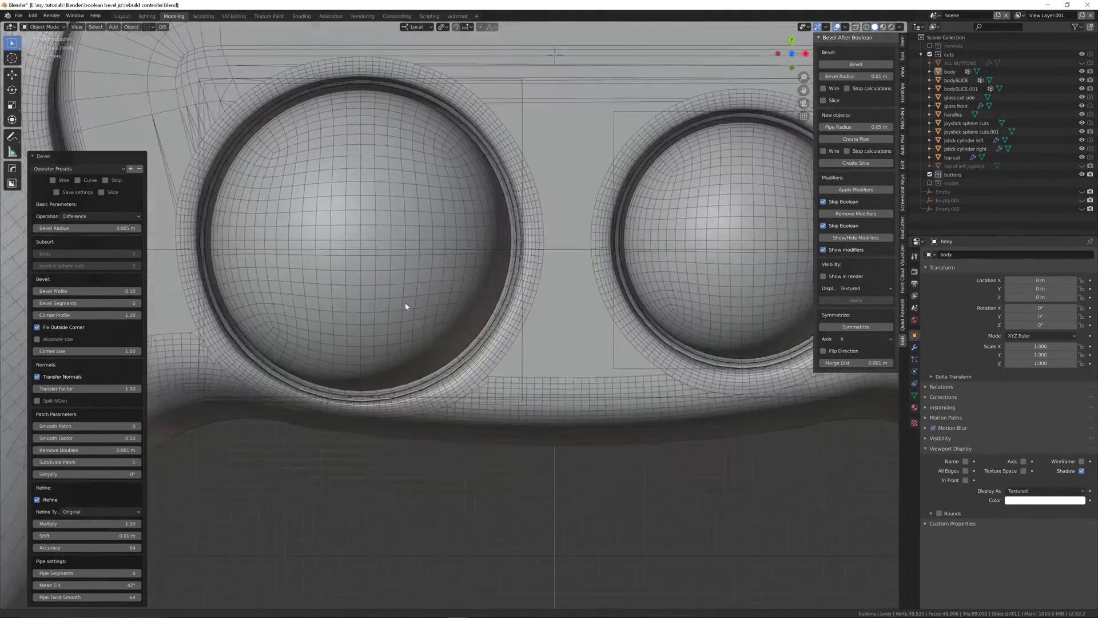
shift+middle_drag(405, 306, 483, 294)
middle_drag(515, 362, 523, 331)
- Select the smaller joystick sphere copy and examine how it sits in the bevelled holes
click(522, 332)
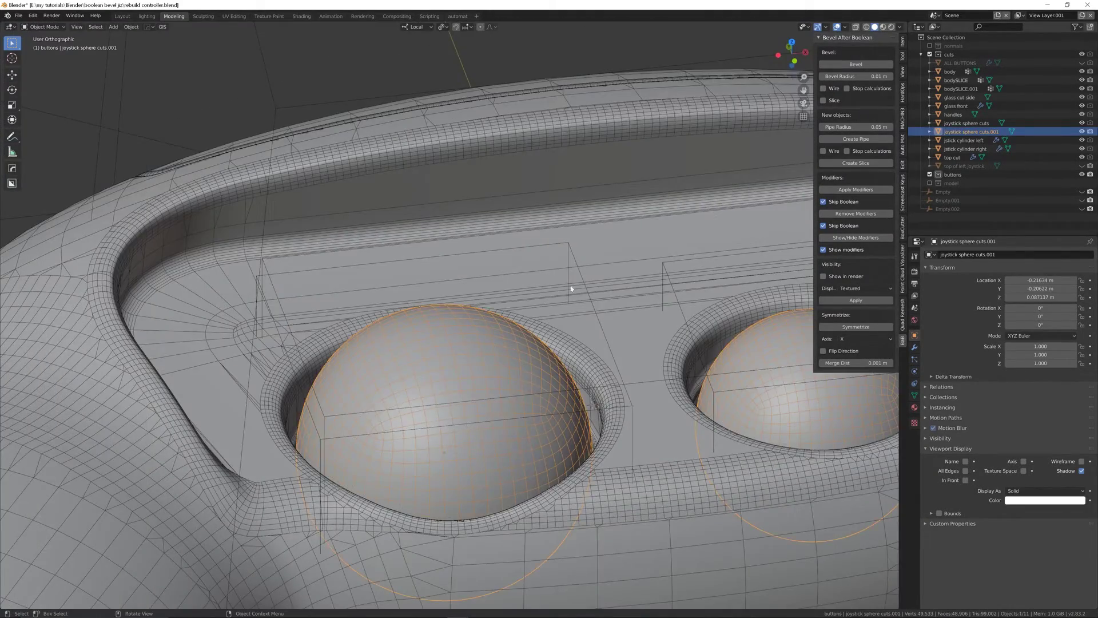
scroll(595, 365, down, 4)
middle_drag(582, 319, 624, 295)
scroll(621, 280, up, 2)
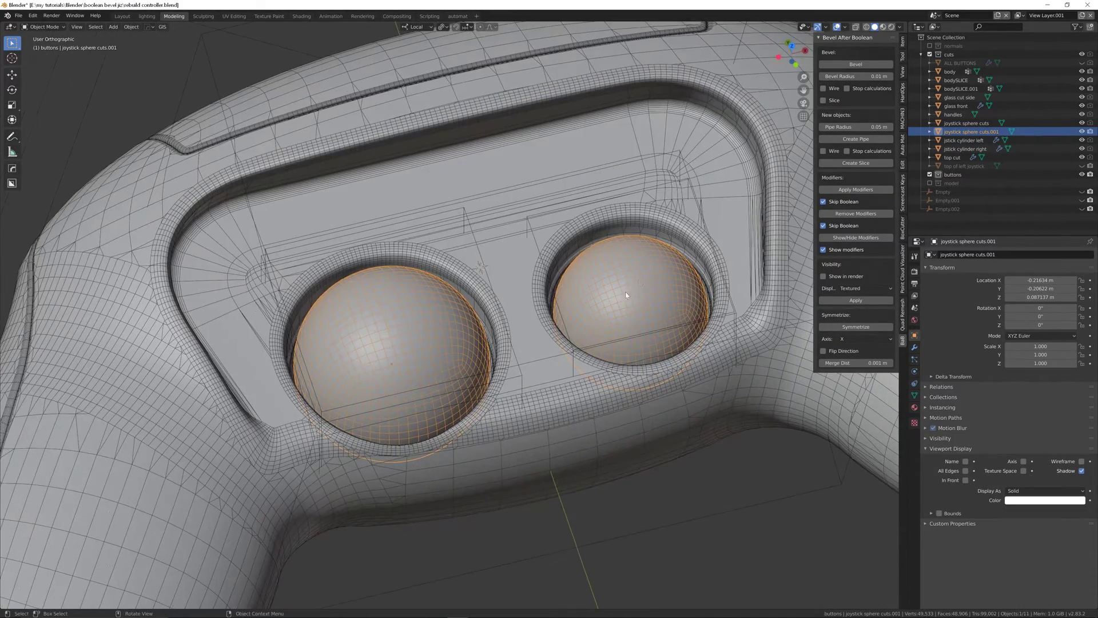
middle_drag(410, 339, 507, 301)
scroll(458, 353, down, 1)
scroll(467, 331, down, 5)
click(565, 295)
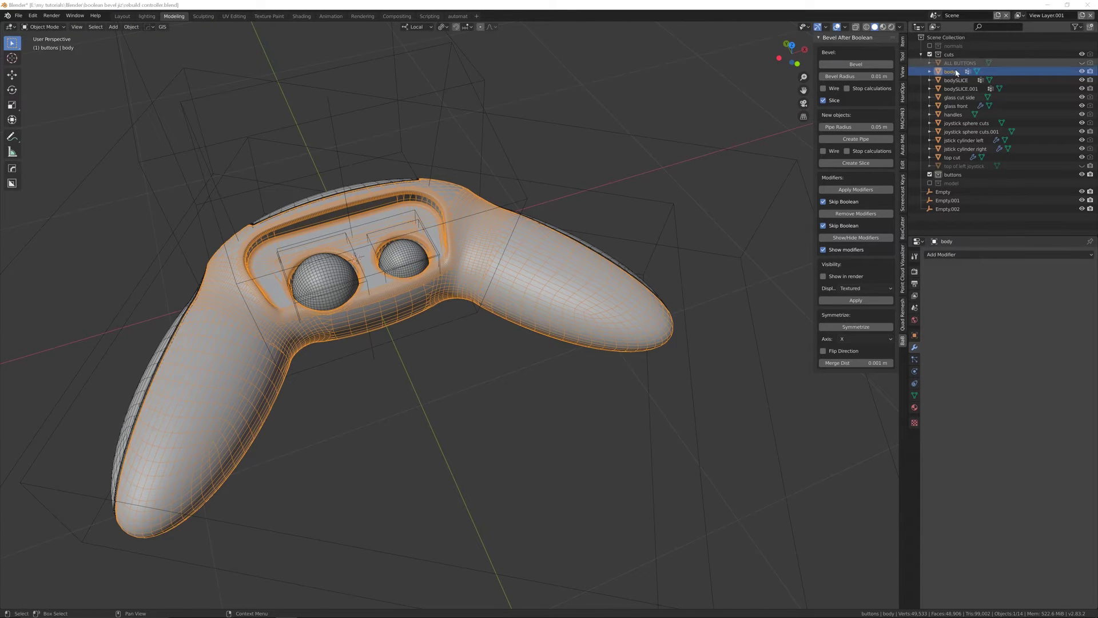
- Select and unhide the ALL BUTTONS object and check how its blocks sit against the controller body
click(961, 63)
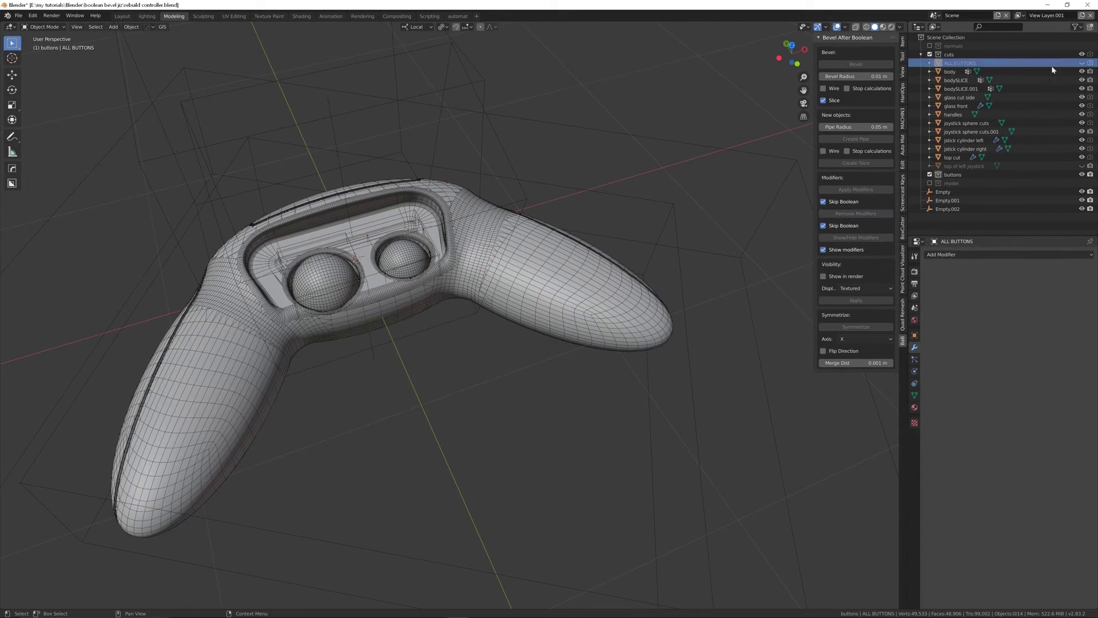
click(1081, 63)
middle_drag(564, 314, 553, 289)
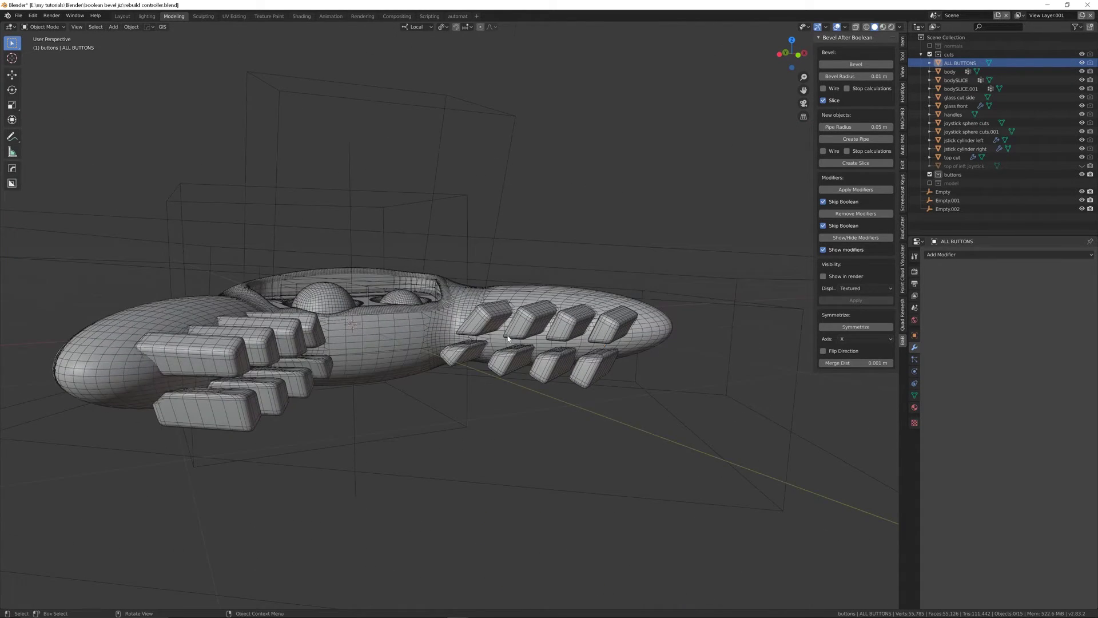
scroll(508, 339, up, 4)
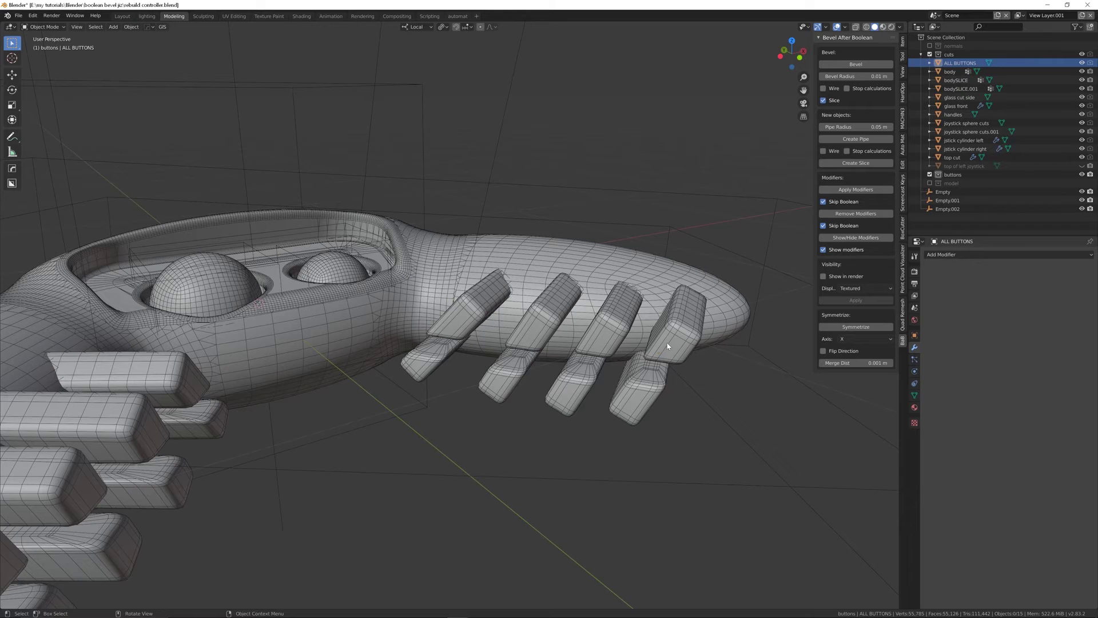
middle_drag(566, 321, 653, 375)
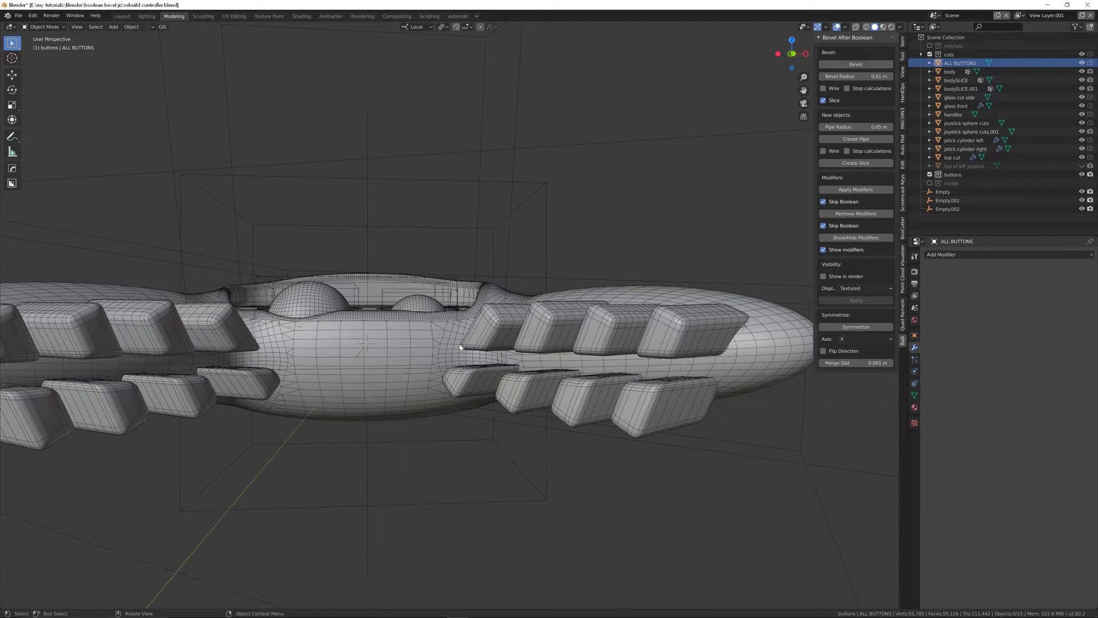
- Examine the button blocks along both handles from several angles and select the ALL BUTTONS object
middle_drag(656, 362, 537, 306)
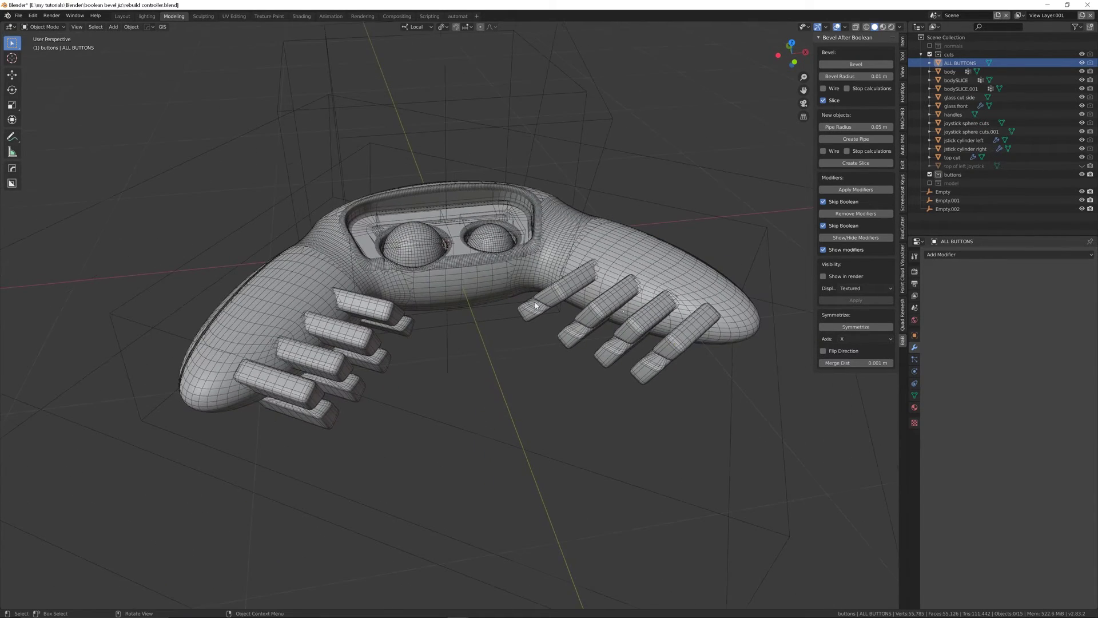
middle_drag(634, 303, 671, 321)
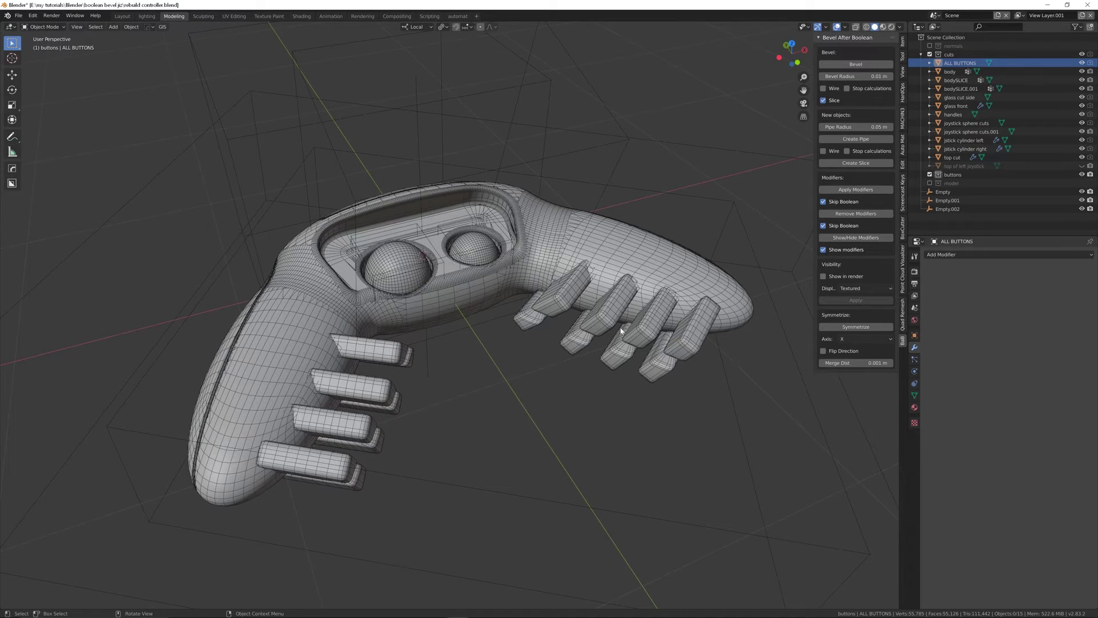
scroll(621, 330, up, 6)
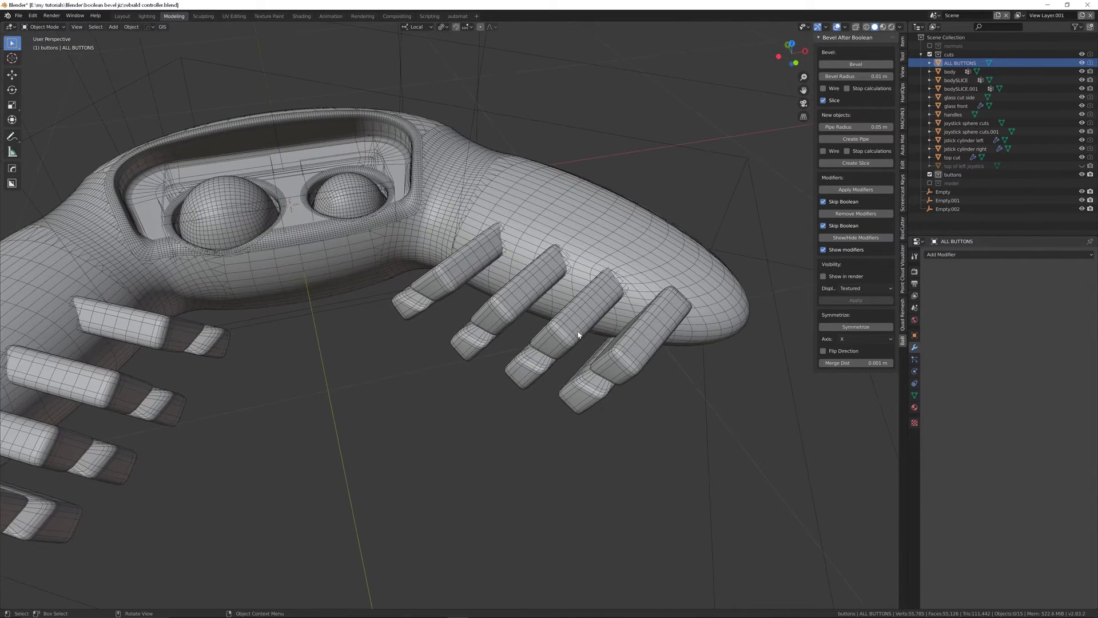
click(579, 334)
scroll(516, 303, down, 2)
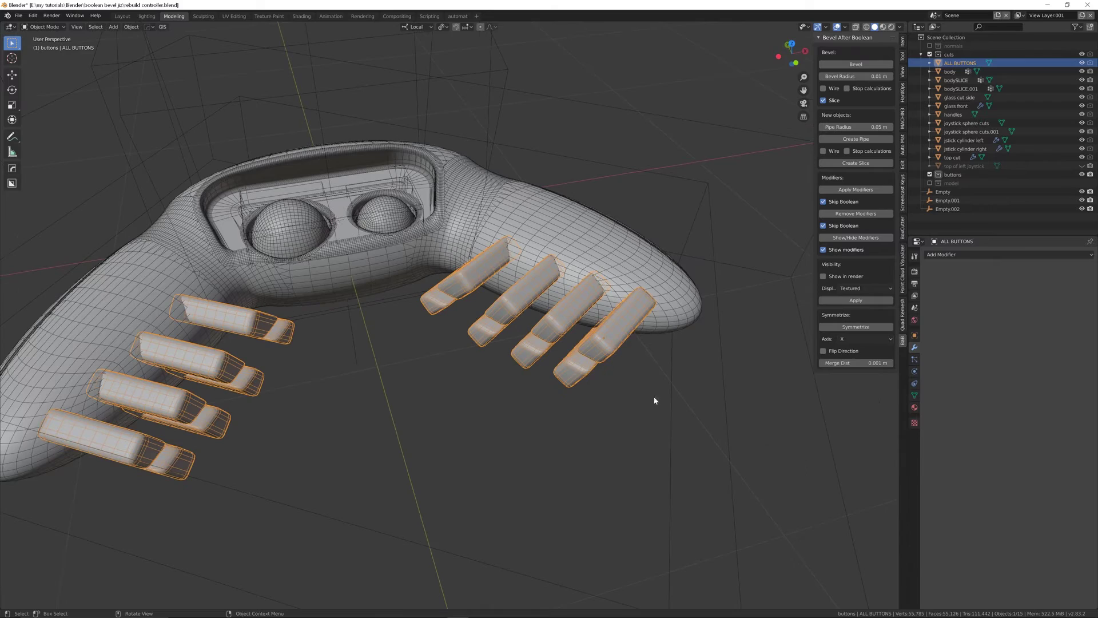
scroll(538, 286, up, 3)
middle_drag(611, 327, 597, 335)
- In wireframe edit mode, deselect the right handle's button blocks and separate the left handle's blocks into their own object
key(Tab)
middle_drag(510, 280, 470, 281)
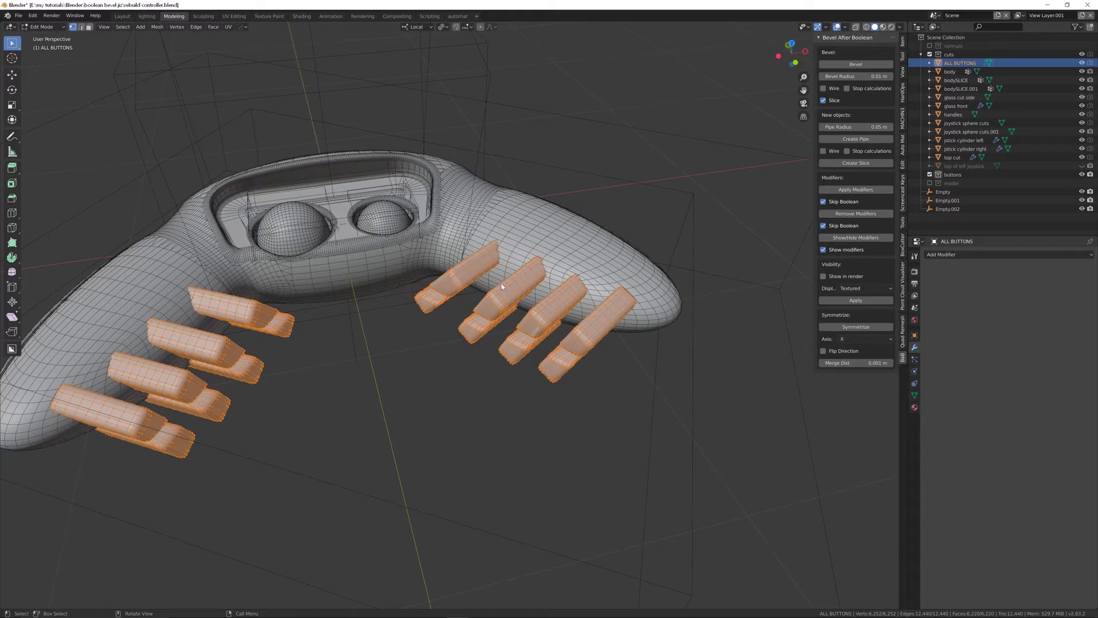
key(z)
drag(389, 175, 687, 438)
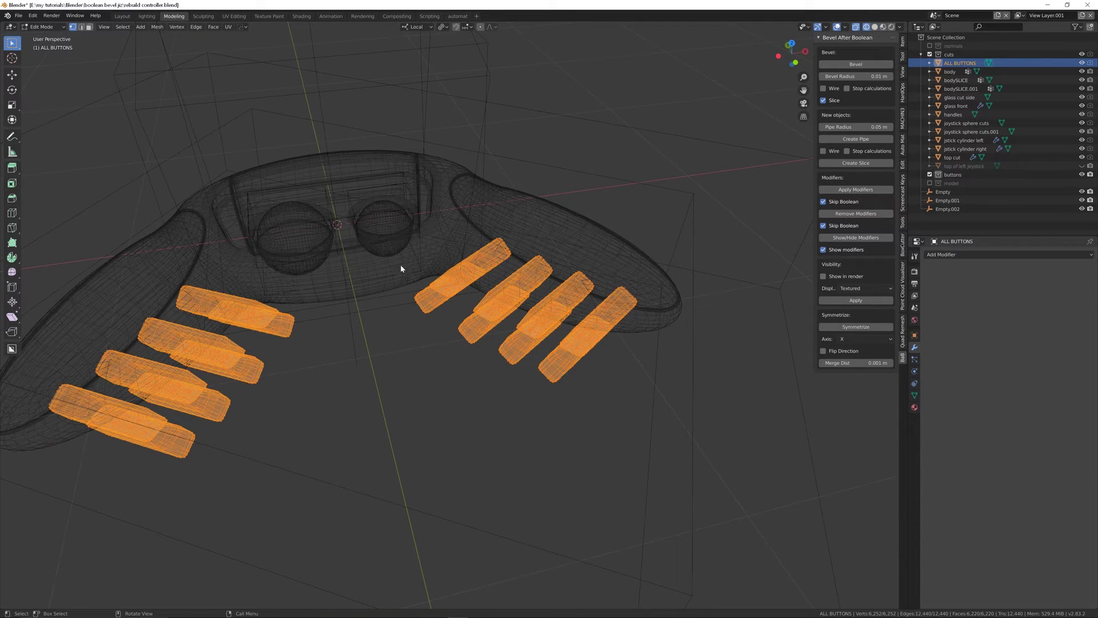
key(b)
middle_drag(390, 187, 689, 439)
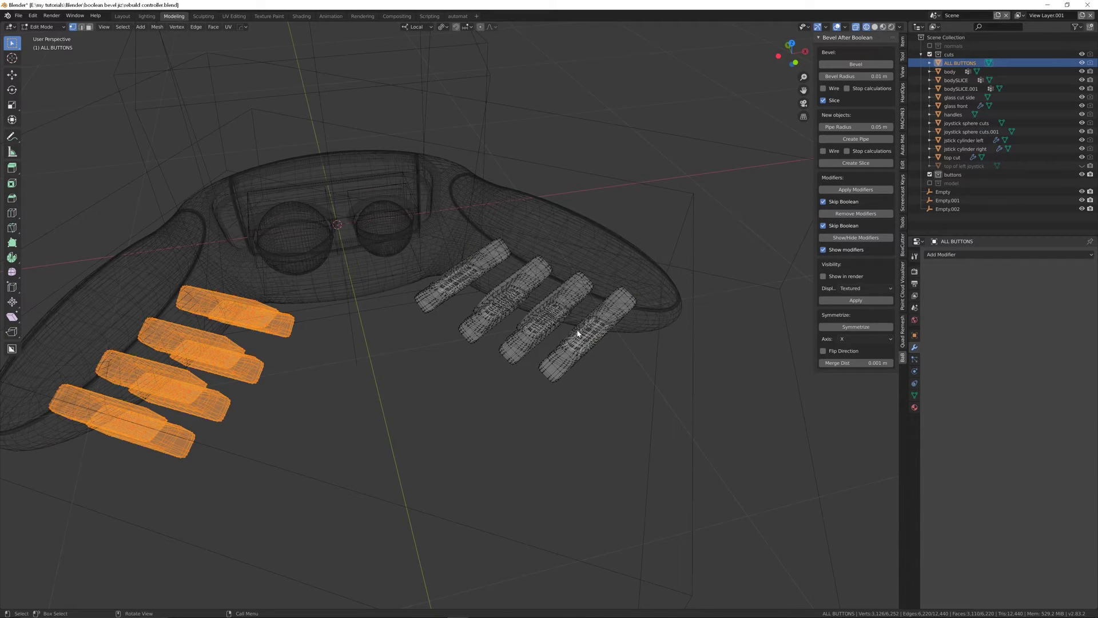
key(p)
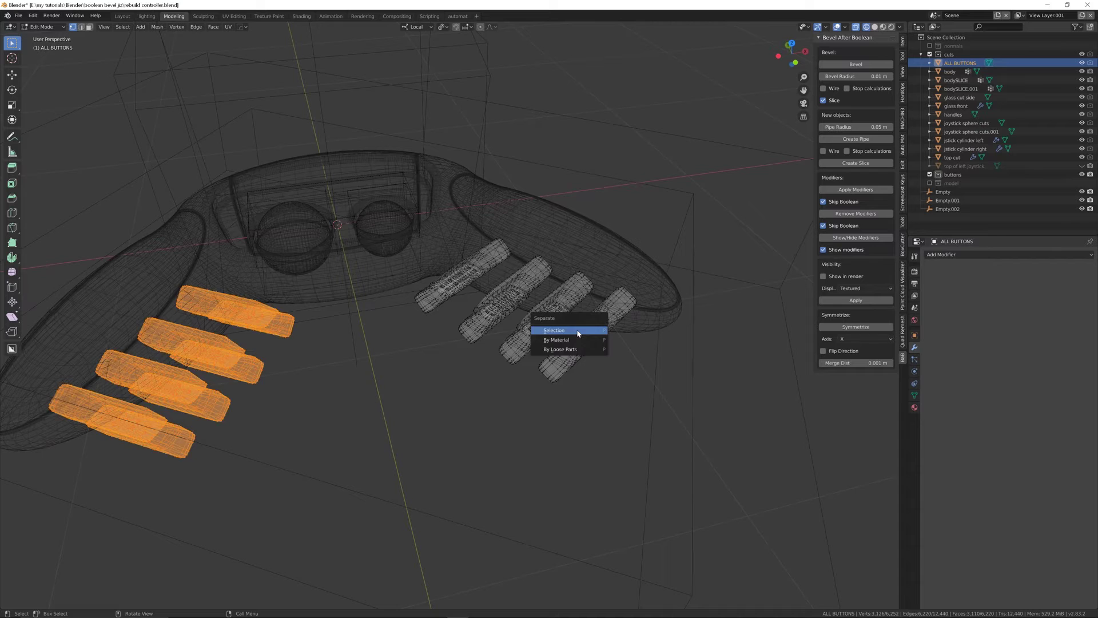
click(578, 333)
key(Tab)
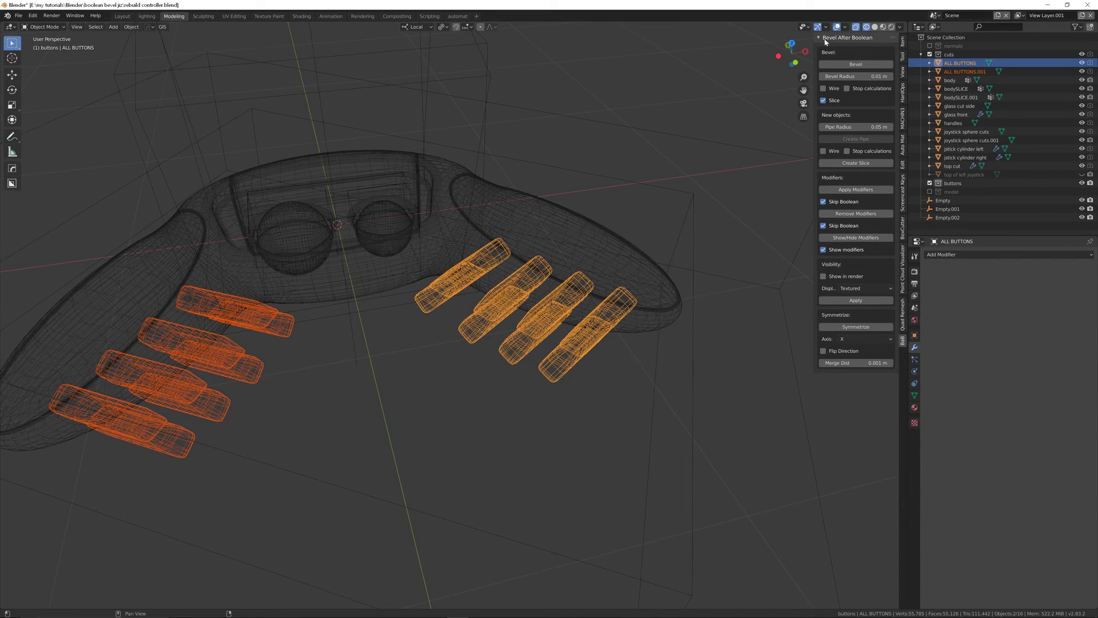
- Return to solid shading and select each button set to check that the two sides are separate objects
key(z)
middle_drag(505, 280, 473, 293)
click(487, 292)
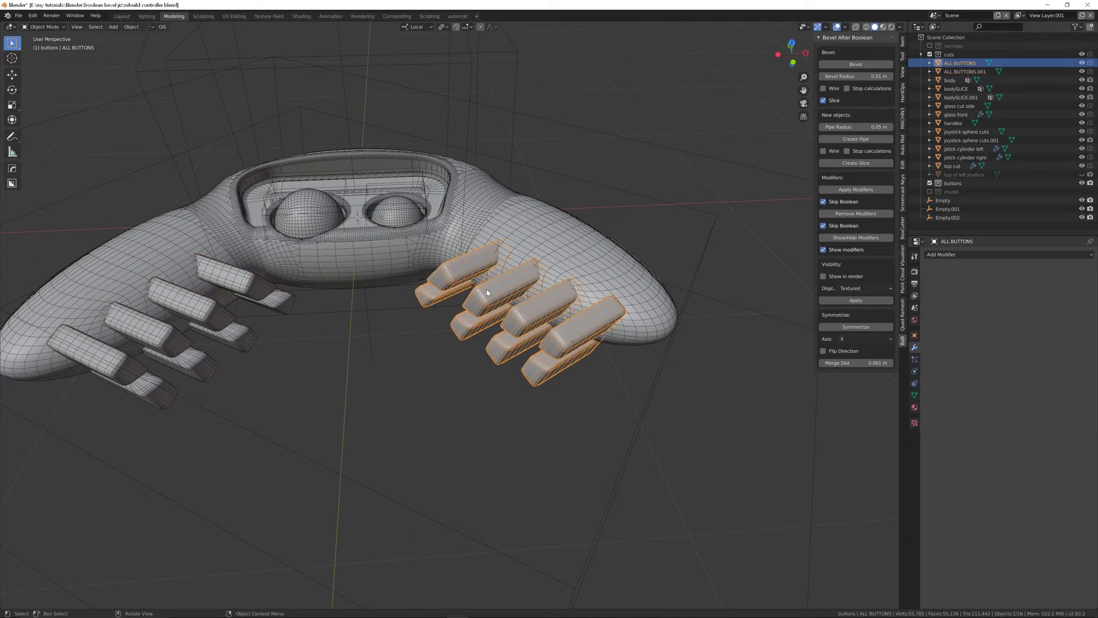
click(234, 278)
middle_drag(481, 272, 514, 248)
scroll(515, 275, up, 2)
middle_drag(517, 288, 618, 361)
- Subtract the right handle's button blocks from the body with a Boolean difference and bevel the cut with a 0.01 m radius and Slice enabled
click(608, 367)
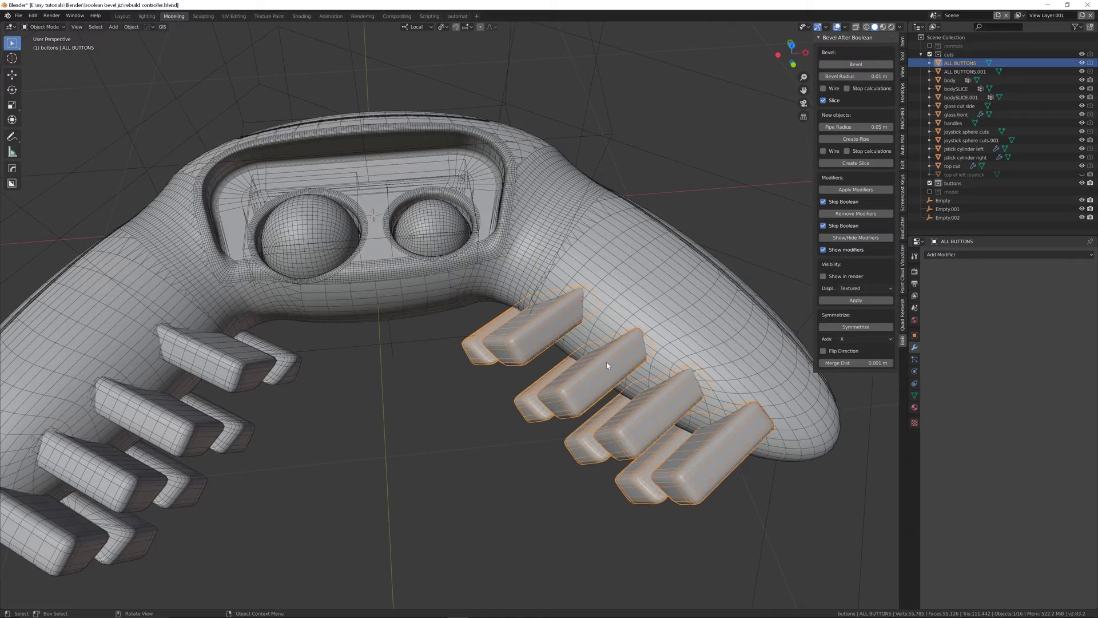
shift+click(624, 286)
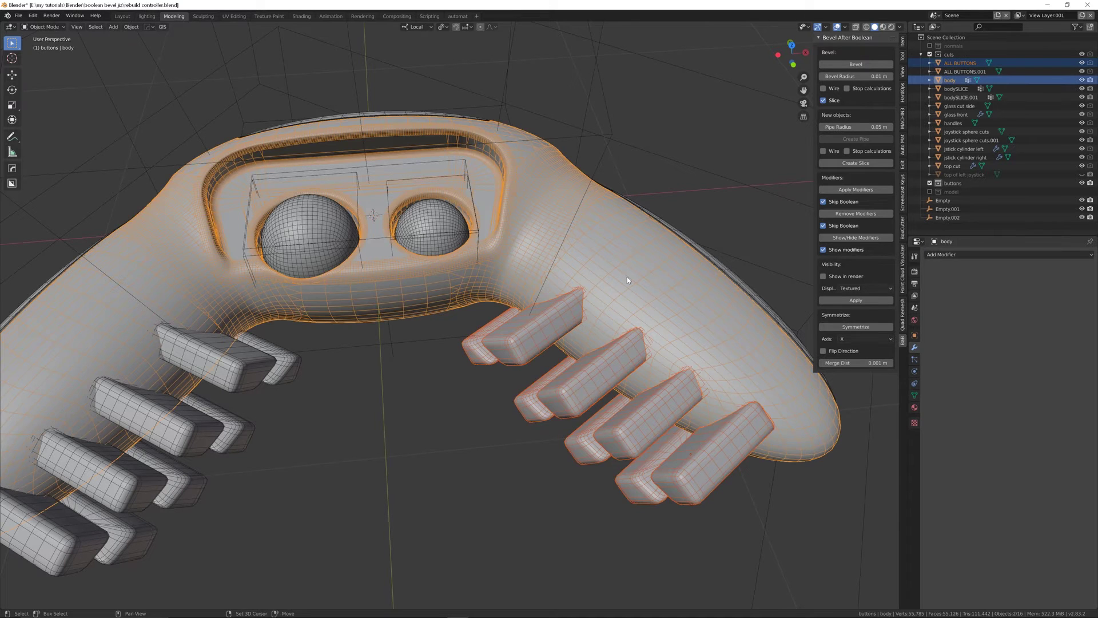
key(ctrl+minus)
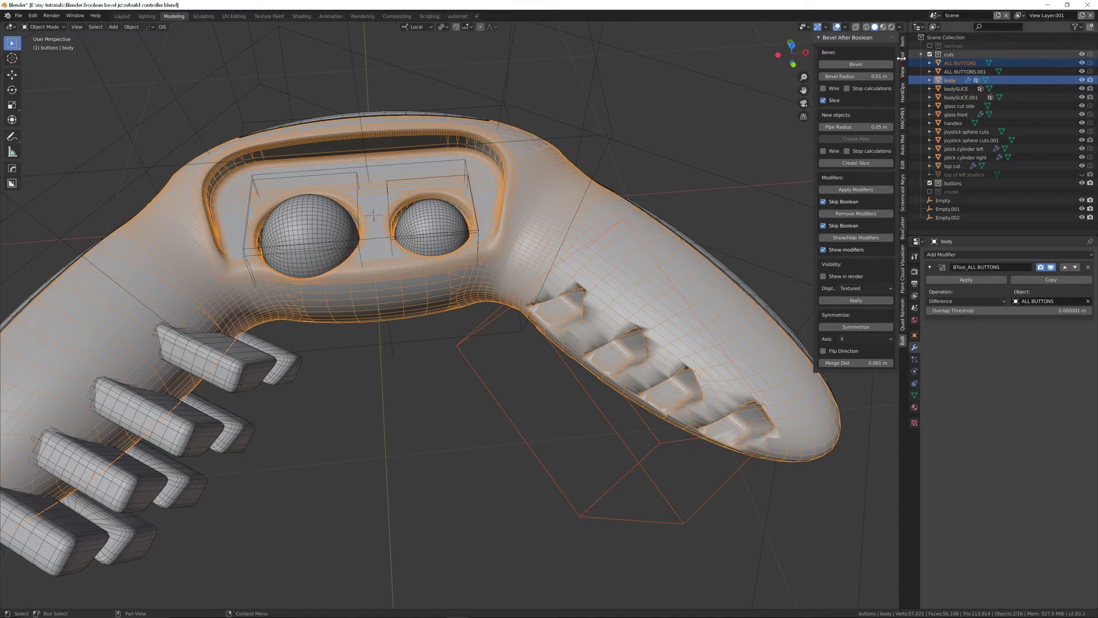
click(875, 65)
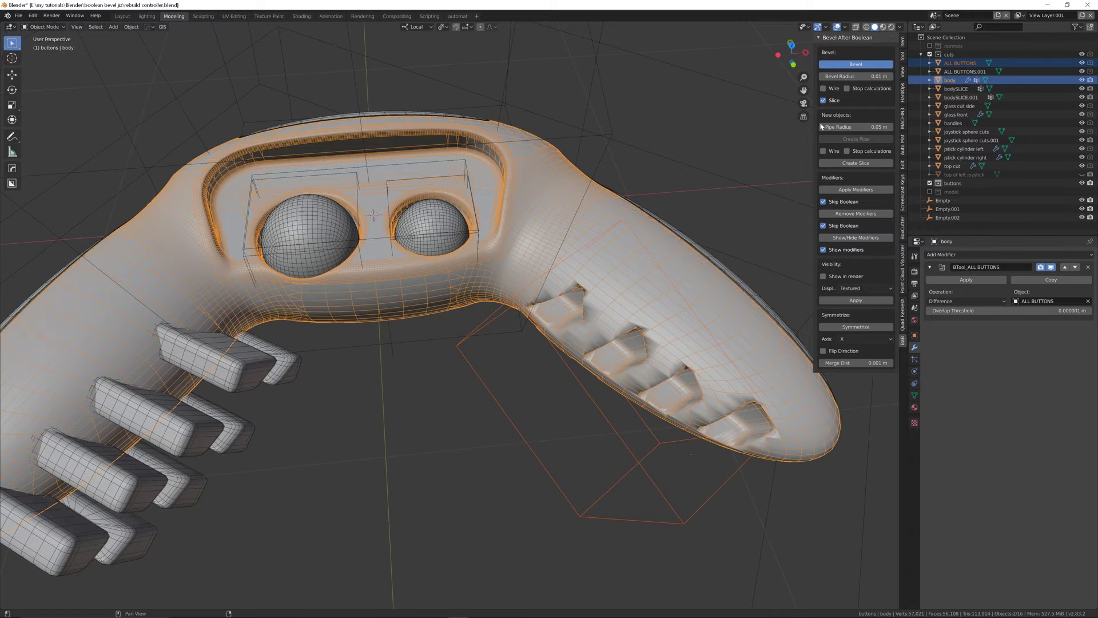
- Examine the bevelled button outlines on the right handle, with the wireframe visible and with the viewport overlays hidden
middle_drag(670, 362, 675, 303)
scroll(675, 302, up, 6)
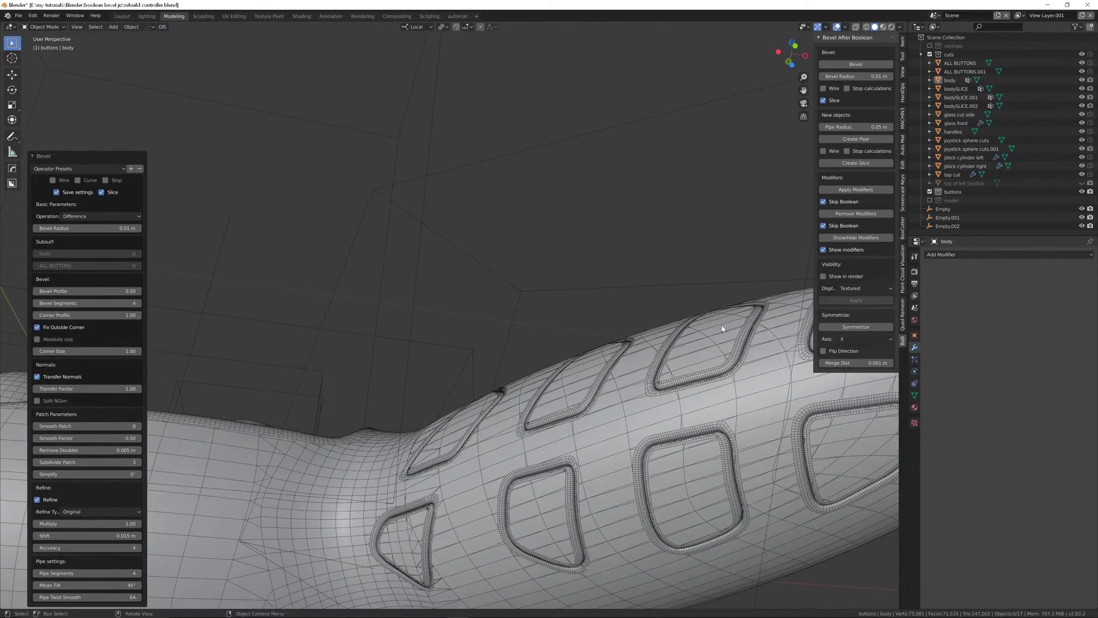
scroll(676, 323, down, 5)
middle_drag(676, 324, 554, 342)
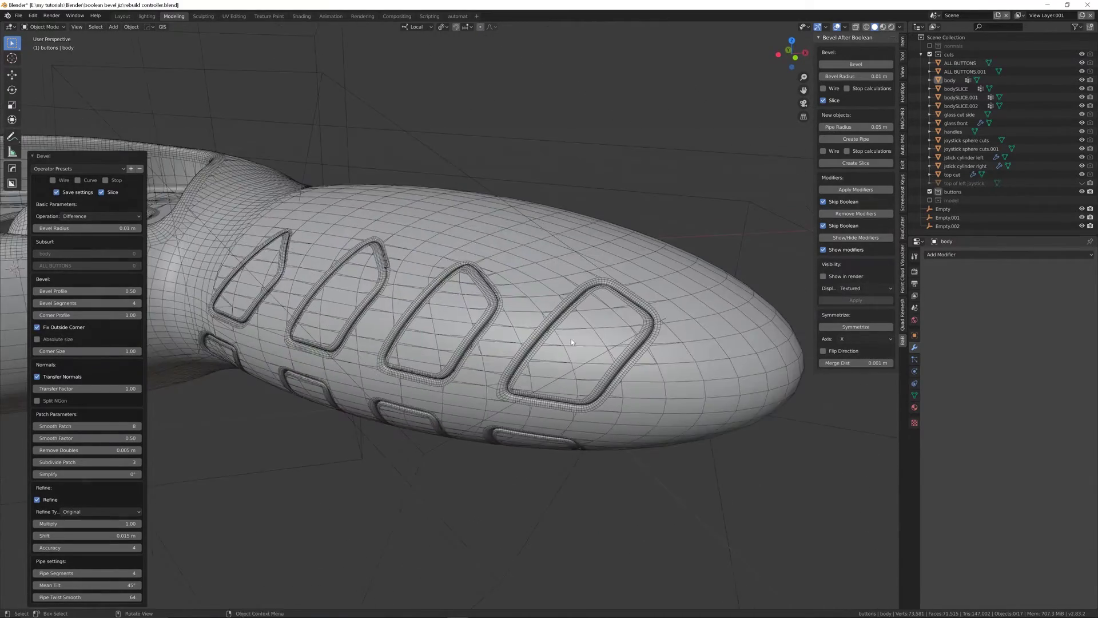
scroll(633, 253, up, 6)
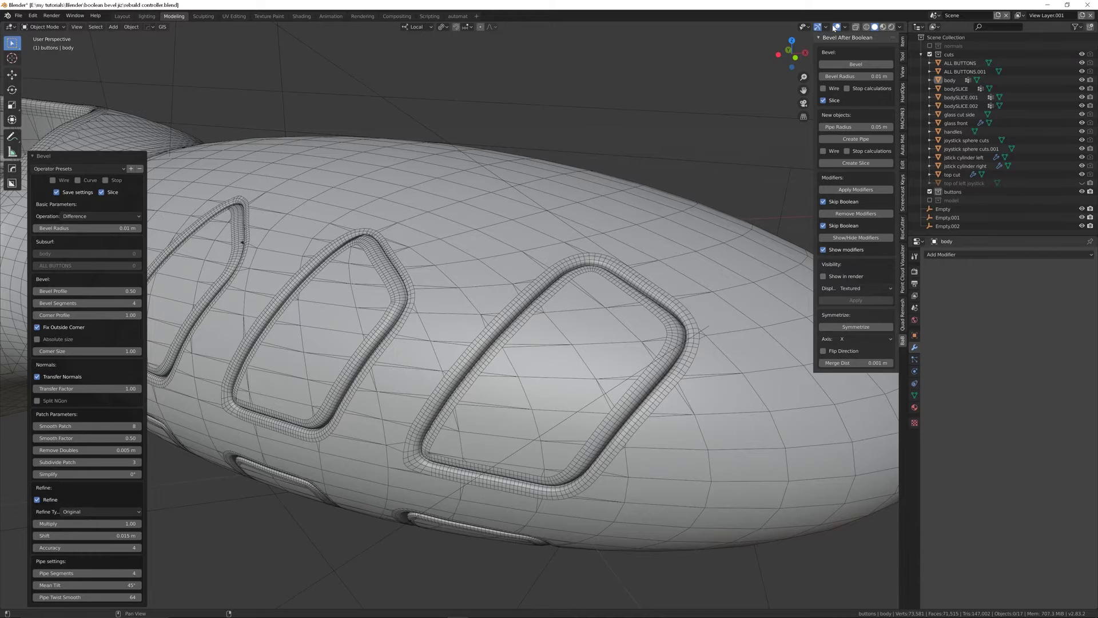
click(837, 27)
scroll(557, 306, down, 4)
middle_drag(373, 279, 530, 256)
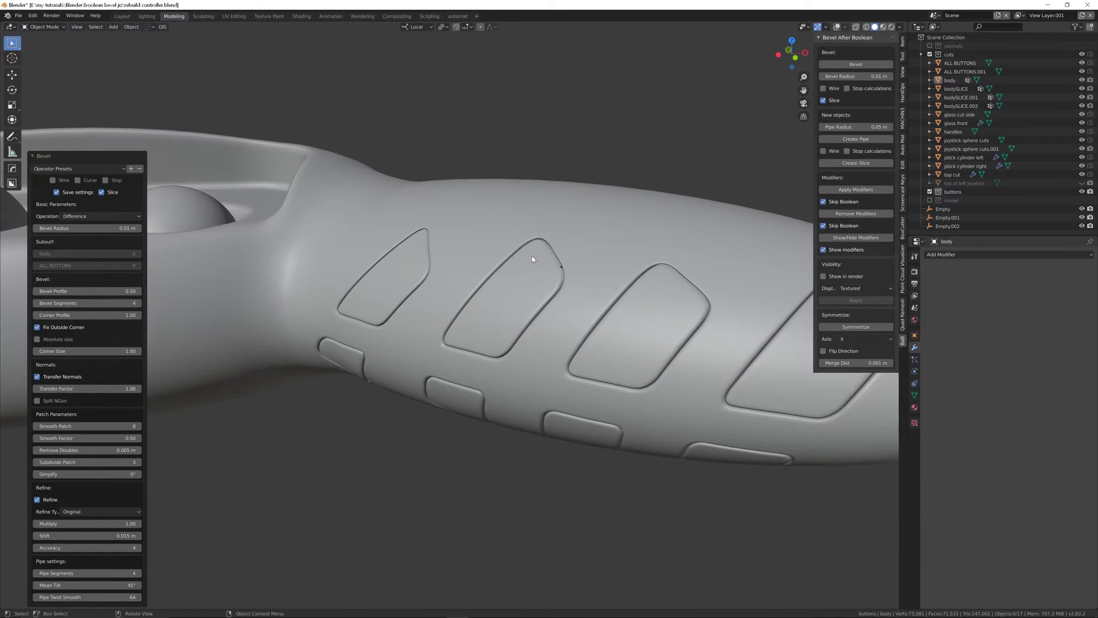
scroll(530, 256, up, 6)
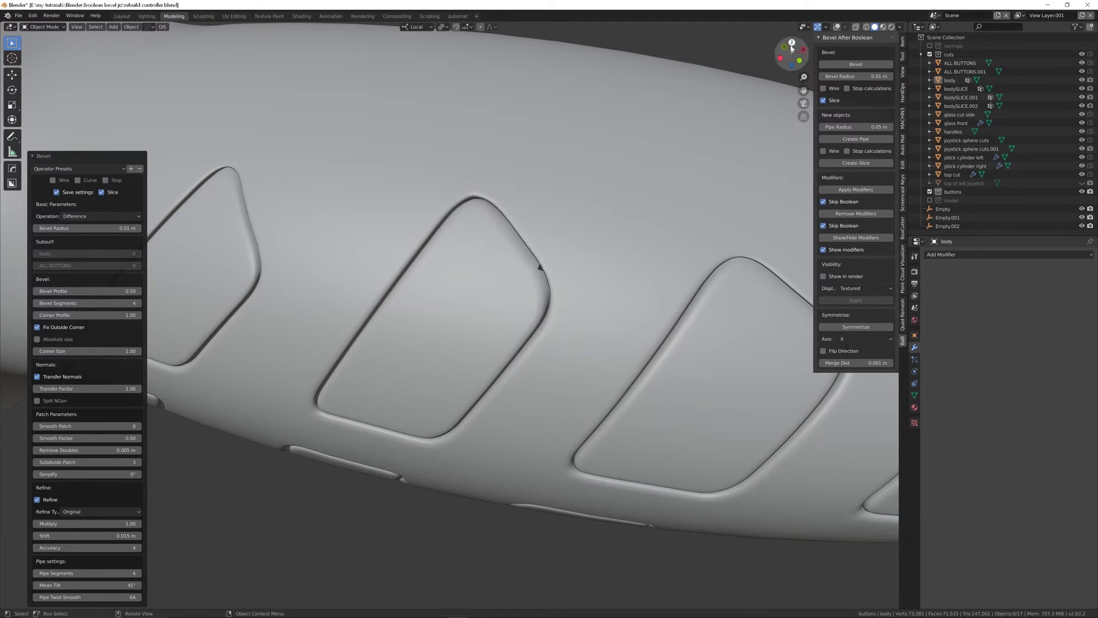
- Show the viewport overlays again and inspect the notch in the second upper button's bevel up close
click(837, 27)
scroll(516, 270, up, 6)
middle_drag(516, 270, 490, 293)
scroll(519, 288, up, 6)
middle_drag(549, 171, 568, 267)
scroll(569, 268, down, 4)
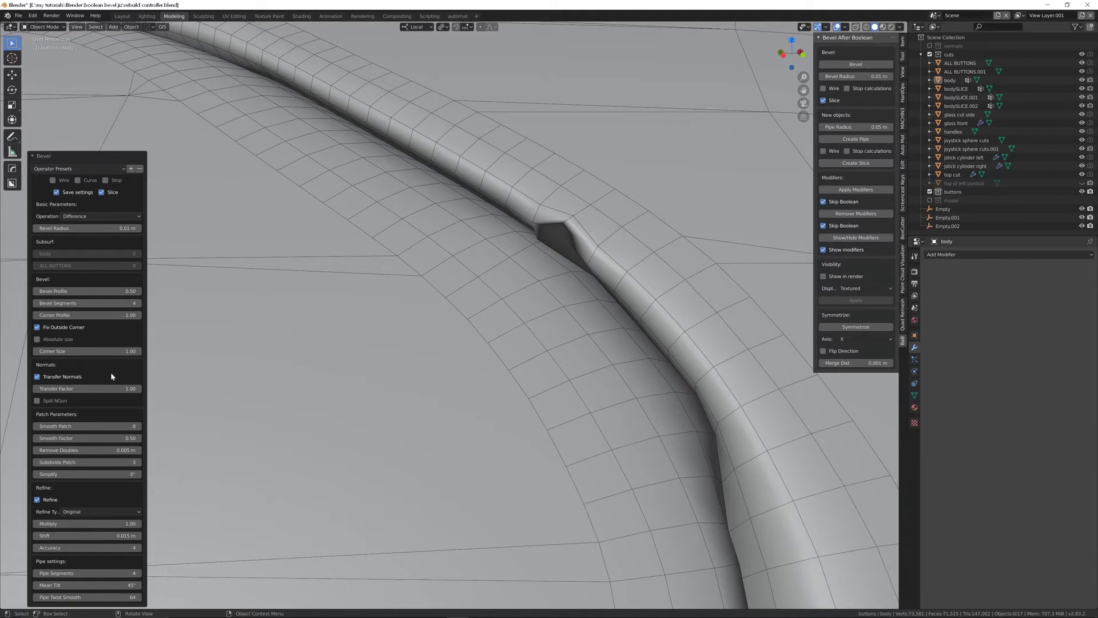
- Try a Subdivide Patch value of 2 for the button bevel and check the outlines along the handle
click(80, 462)
scroll(504, 329, down, 5)
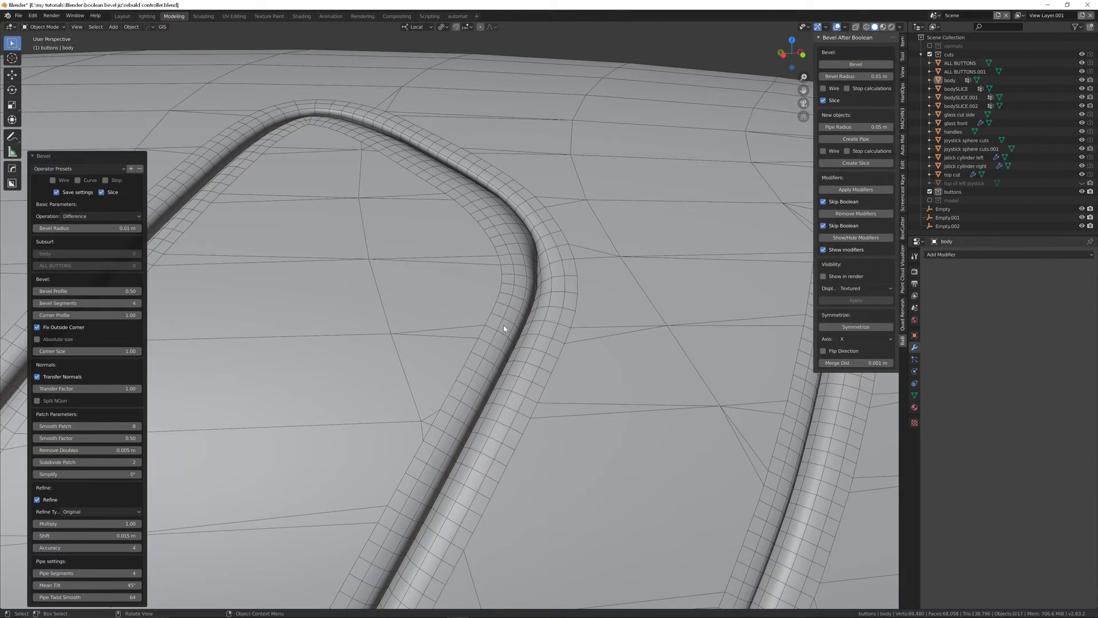
scroll(535, 285, down, 3)
middle_drag(532, 291, 277, 353)
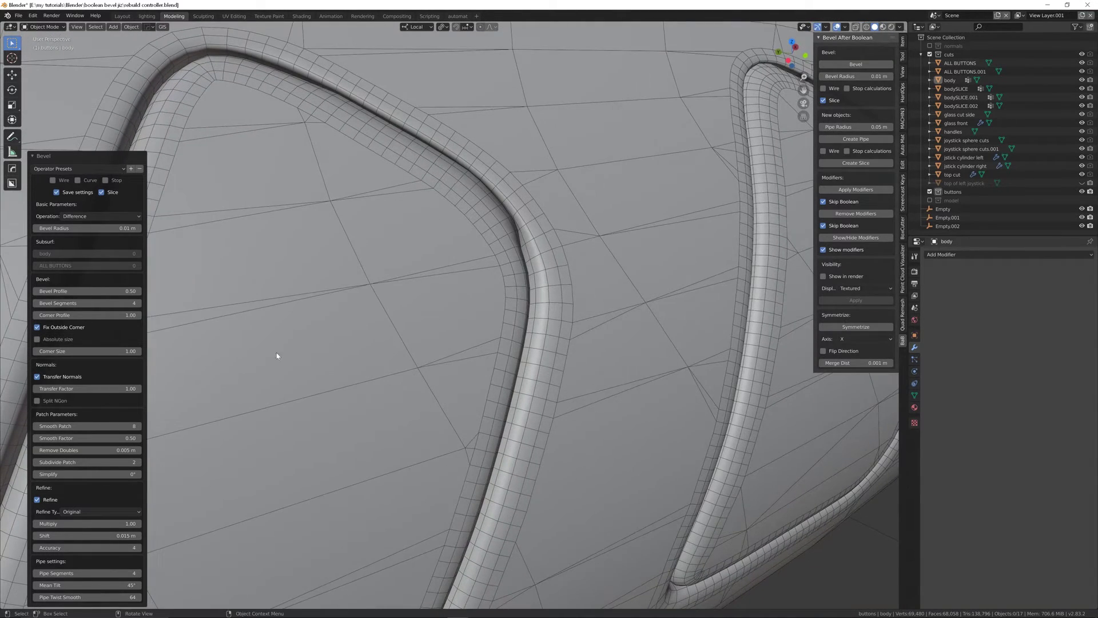
scroll(405, 268, up, 2)
scroll(392, 269, down, 4)
middle_drag(417, 319, 378, 368)
scroll(485, 272, up, 3)
scroll(485, 273, down, 3)
scroll(378, 368, up, 3)
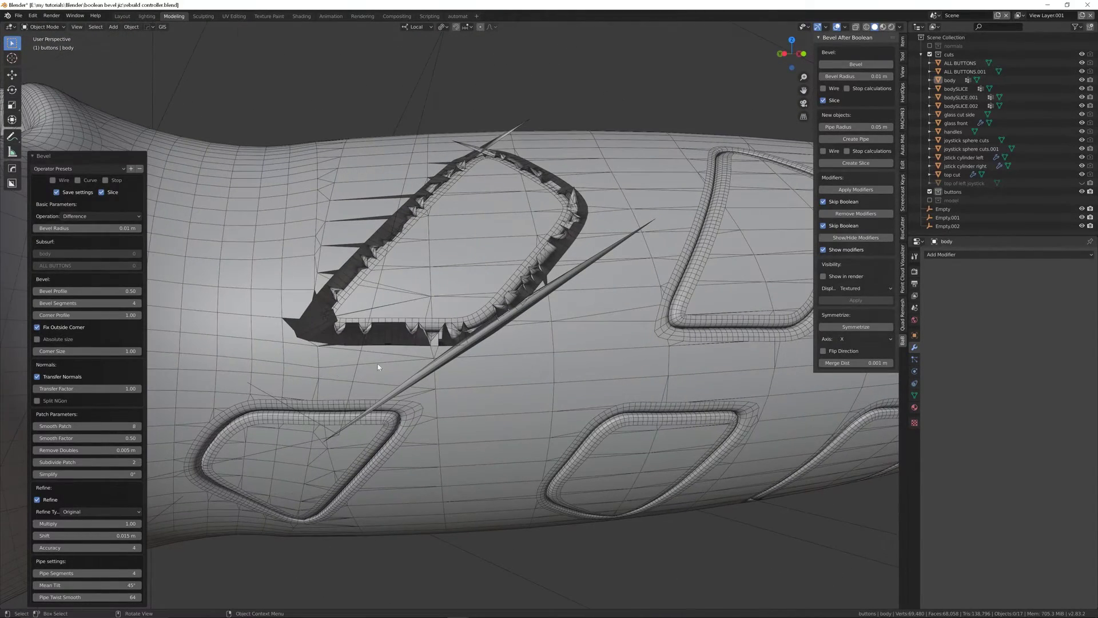
- Set the button bevel's Subdivide Patch to 3 and its Smooth Patch to 9
double_click(97, 463)
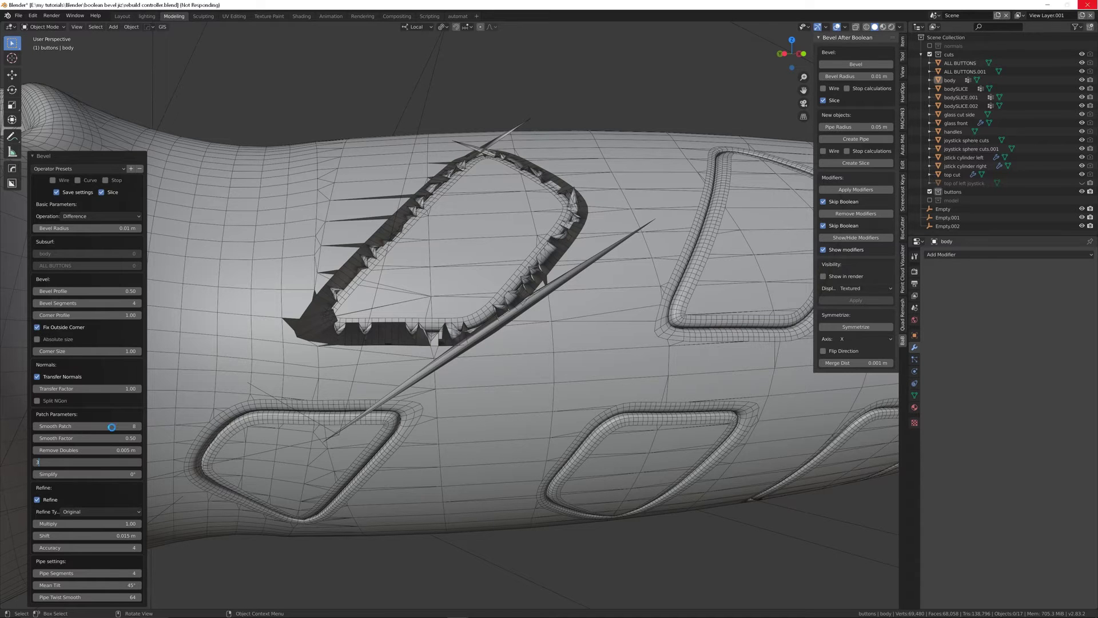
middle_drag(446, 252, 603, 262)
scroll(603, 262, up, 5)
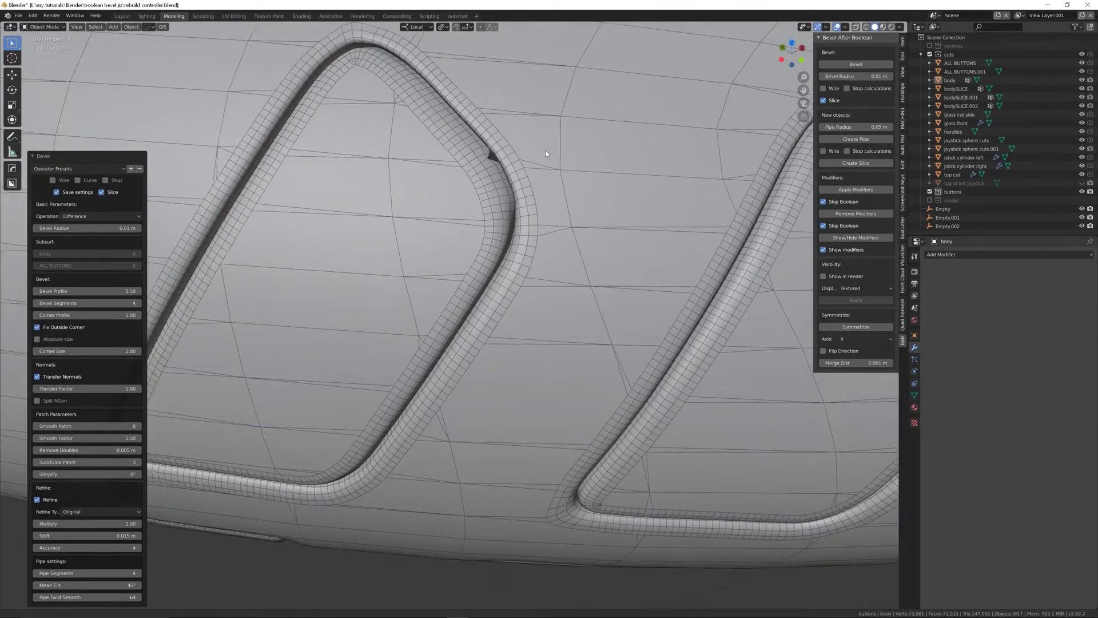
click(86, 426)
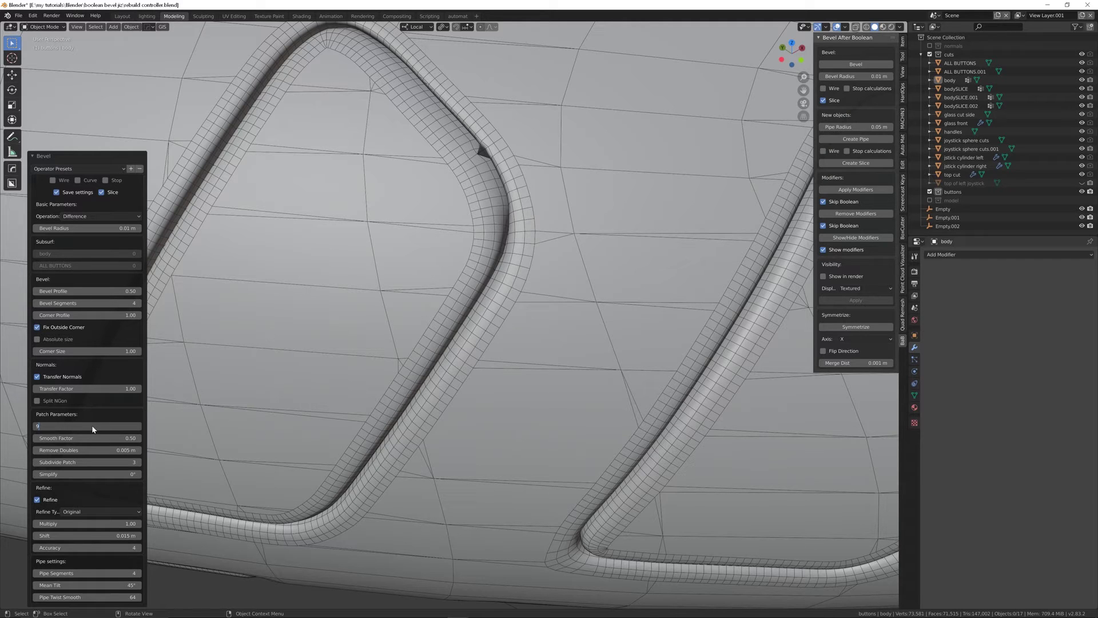
key(Return)
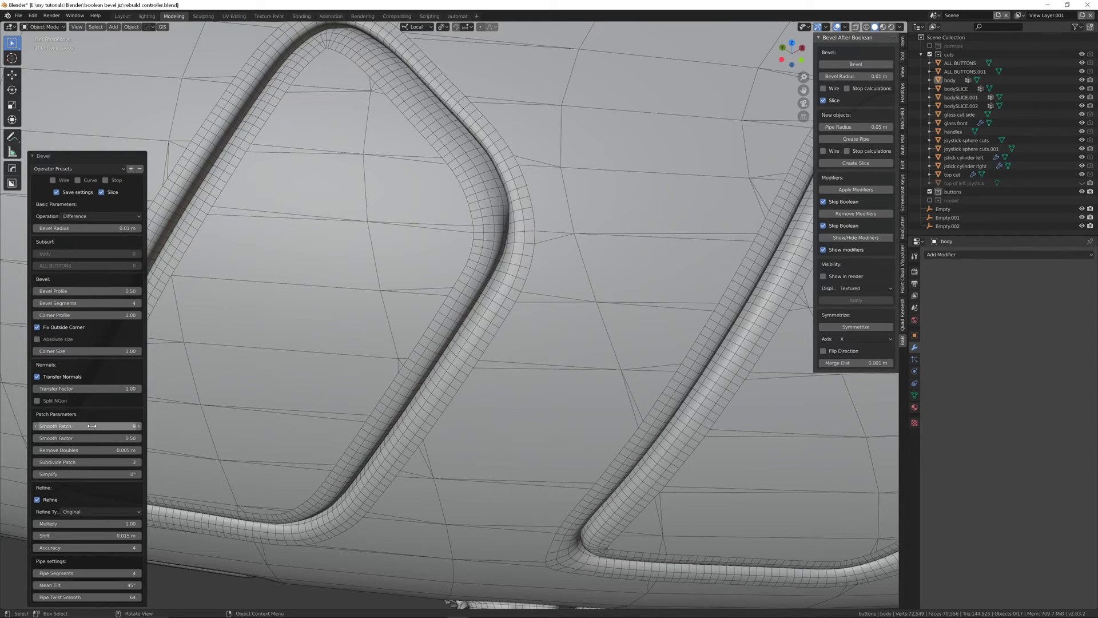
- Set the bevel's Smooth Patch to 8 for the button cuts in the controller body
scroll(333, 265, down, 8)
middle_drag(416, 272, 422, 245)
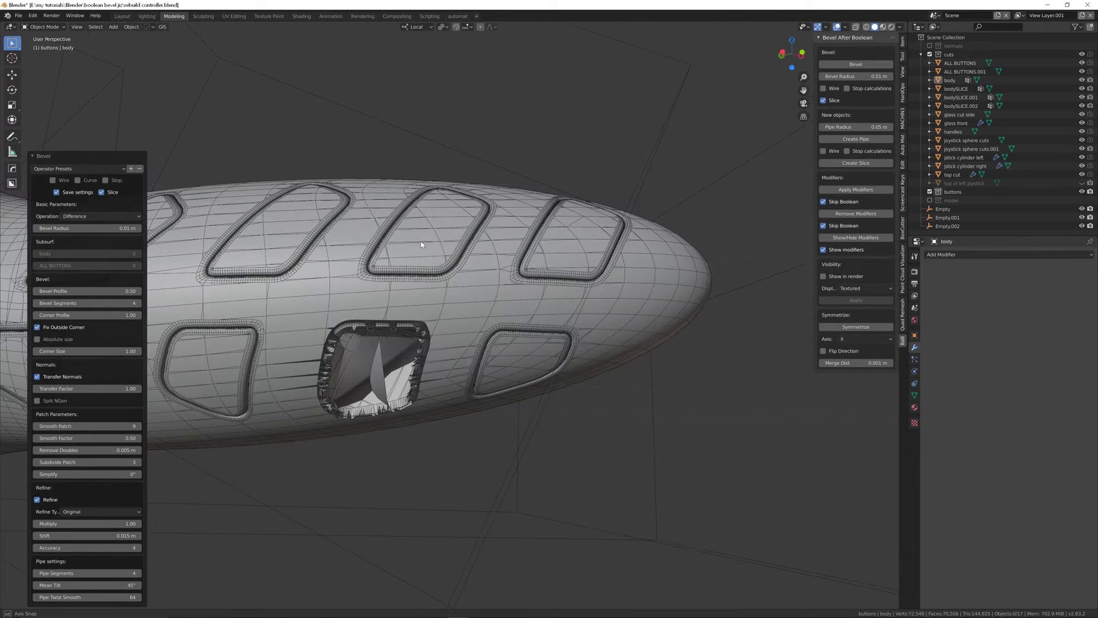
click(114, 426)
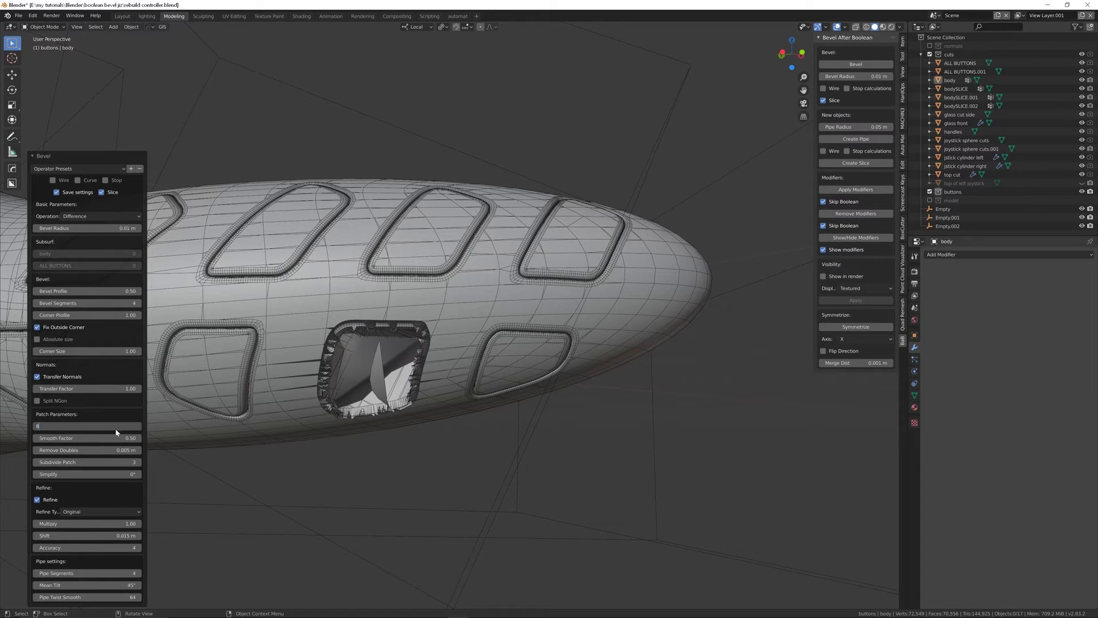
text(8)
key(Return)
middle_drag(389, 337, 395, 309)
scroll(401, 298, up, 8)
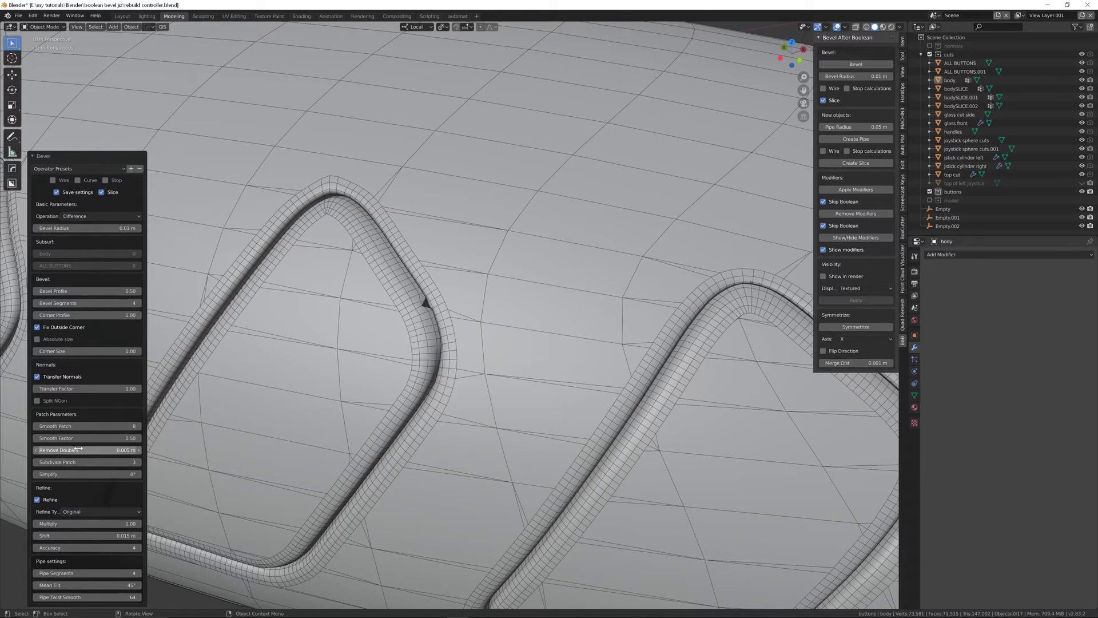
- Set the bevel's Remove Doubles distance to 0.0001 m and check the edges of all button cuts
click(57, 450)
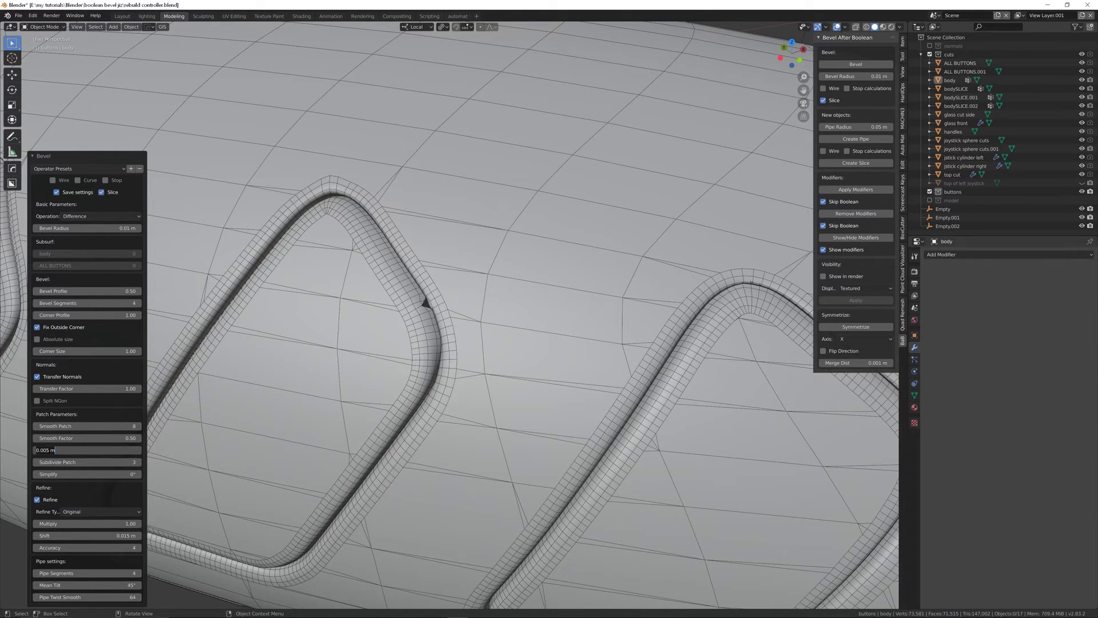
key(BackSpace)
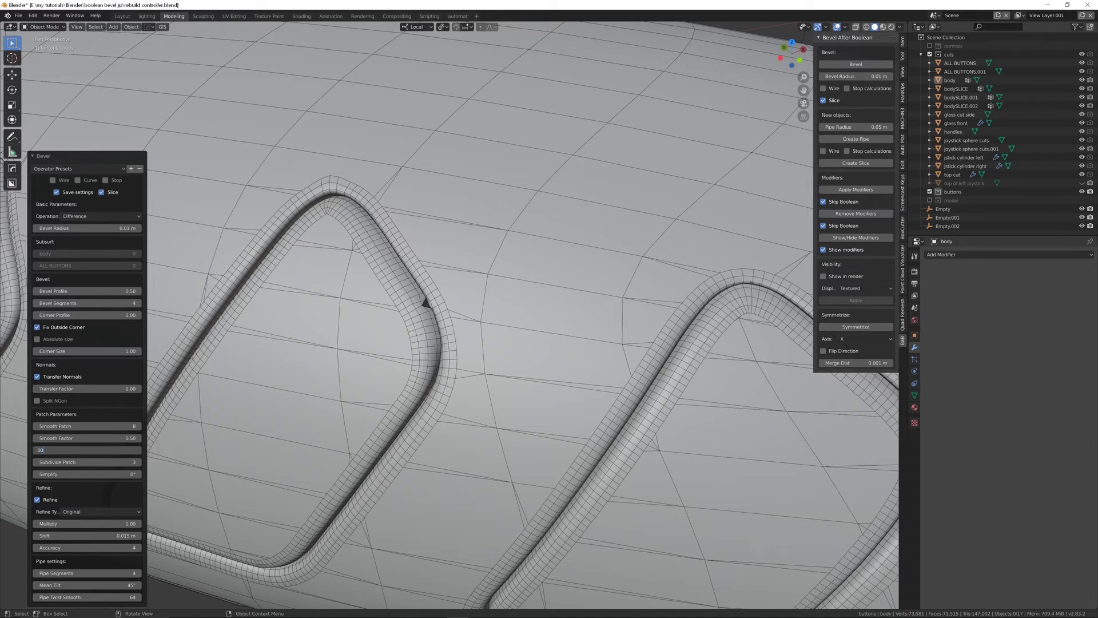
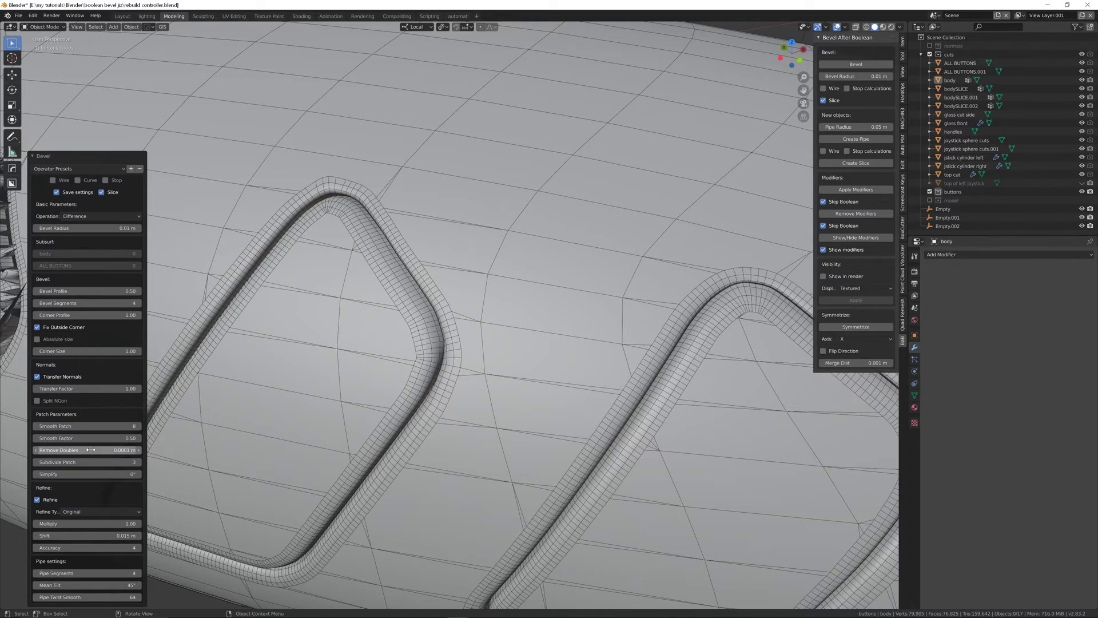
scroll(401, 320, down, 5)
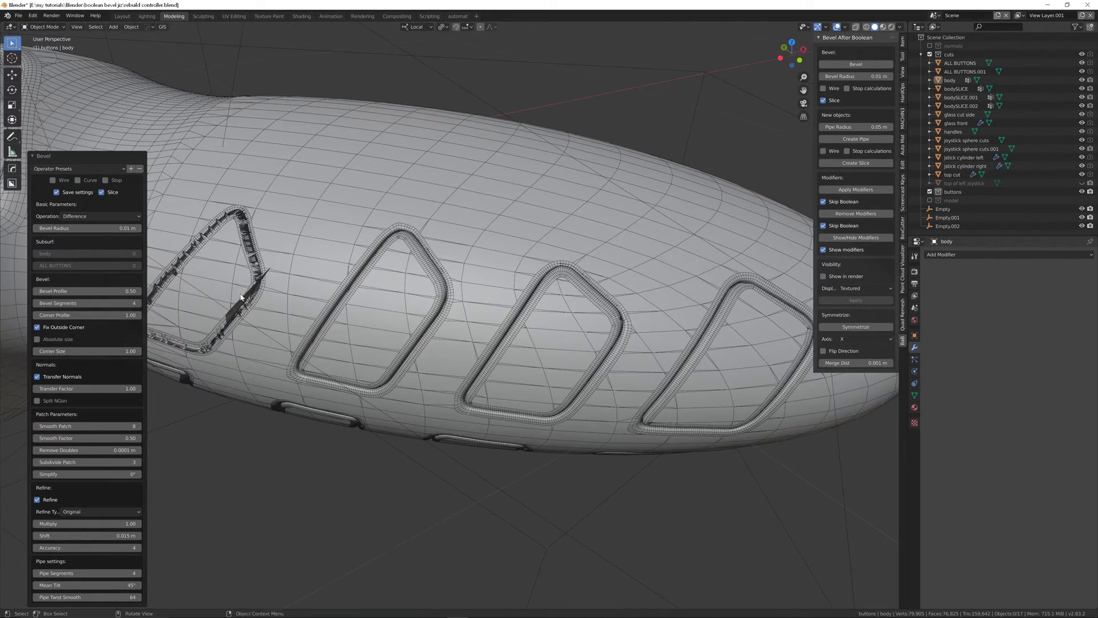
scroll(451, 313, up, 4)
scroll(451, 313, down, 5)
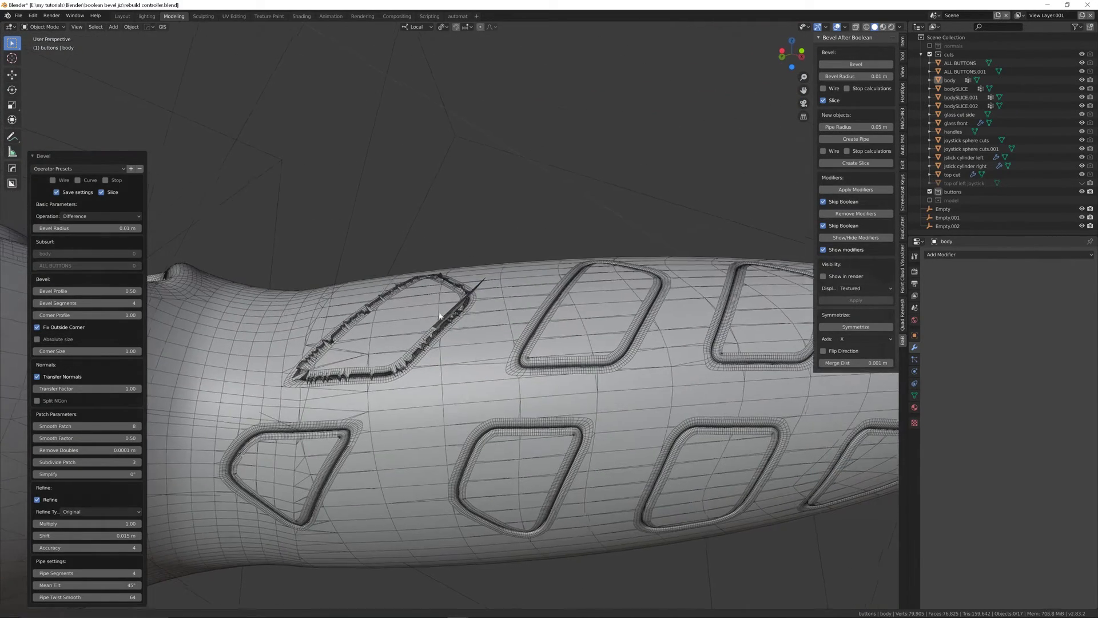
scroll(447, 292, up, 5)
middle_drag(447, 291, 277, 453)
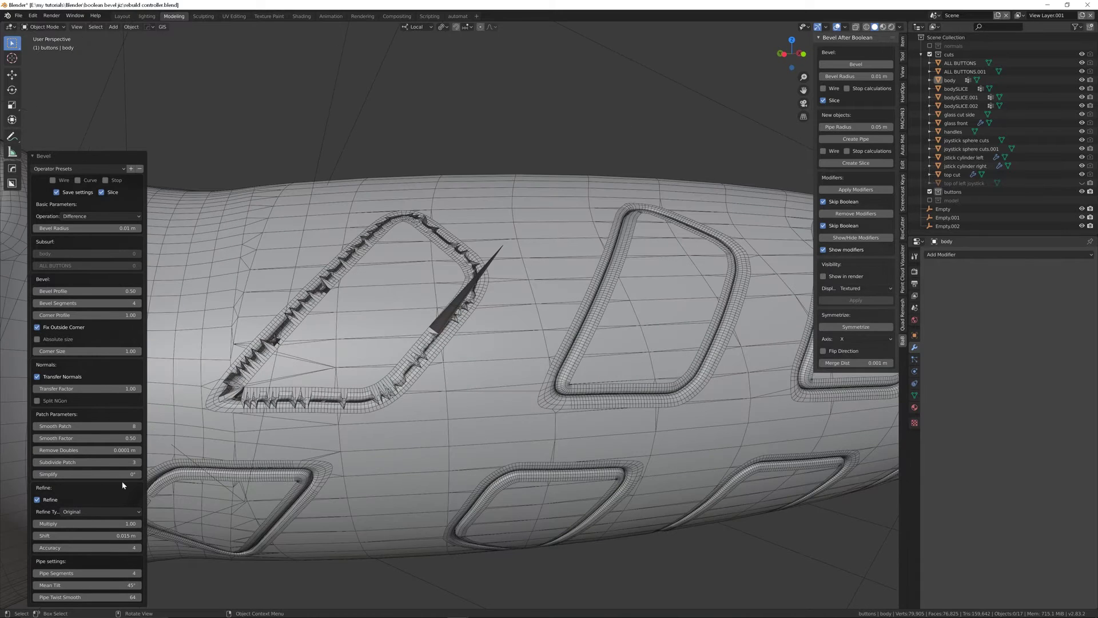
- Set the bevel's Smooth Patch to 6 and inspect both rows of button cuts on the handle
click(114, 426)
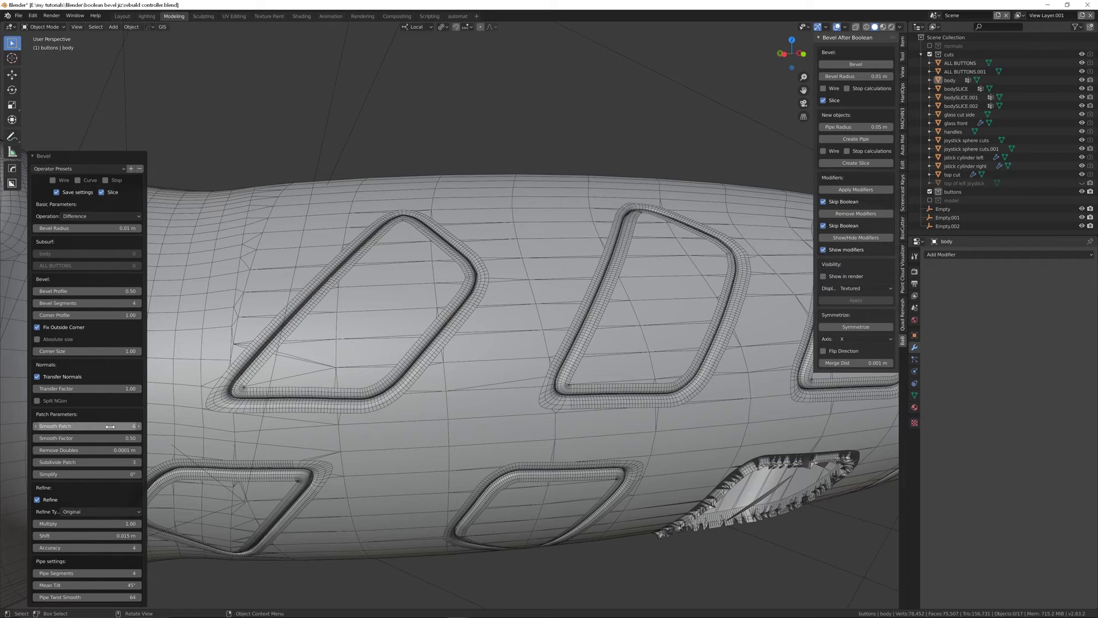
middle_drag(352, 381, 410, 275)
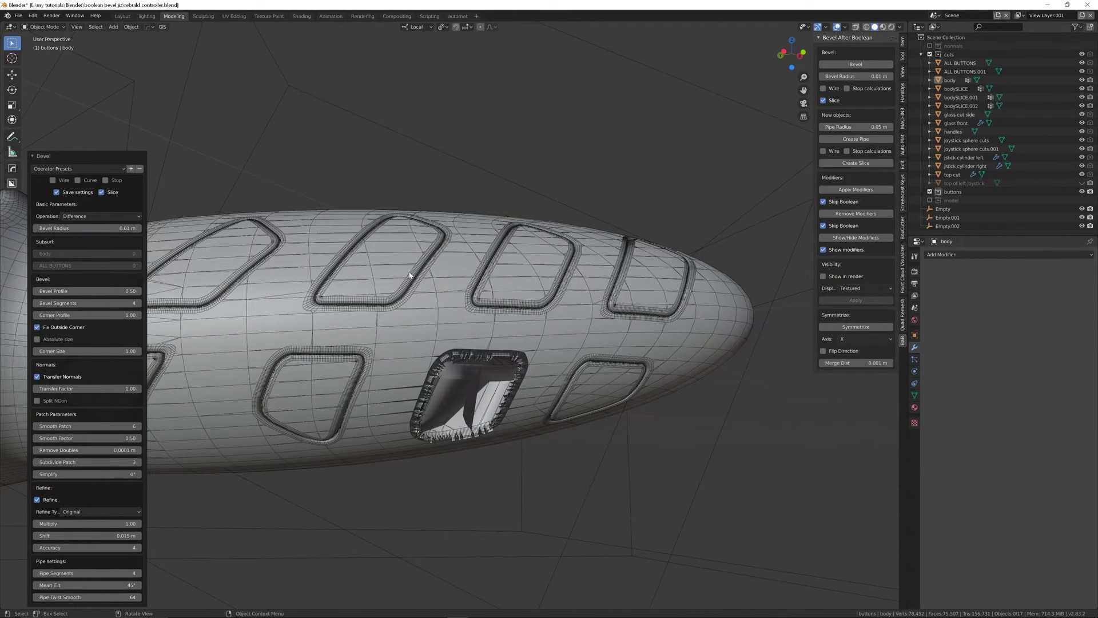
middle_drag(526, 396, 411, 371)
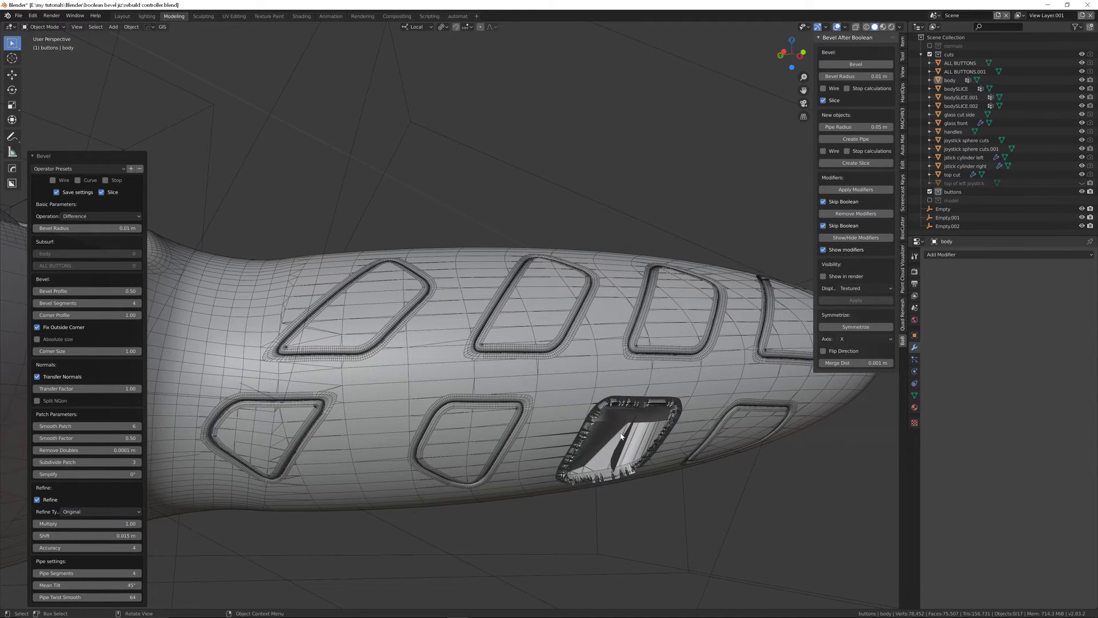
scroll(622, 436, down, 2)
middle_drag(622, 436, 531, 431)
scroll(540, 438, up, 2)
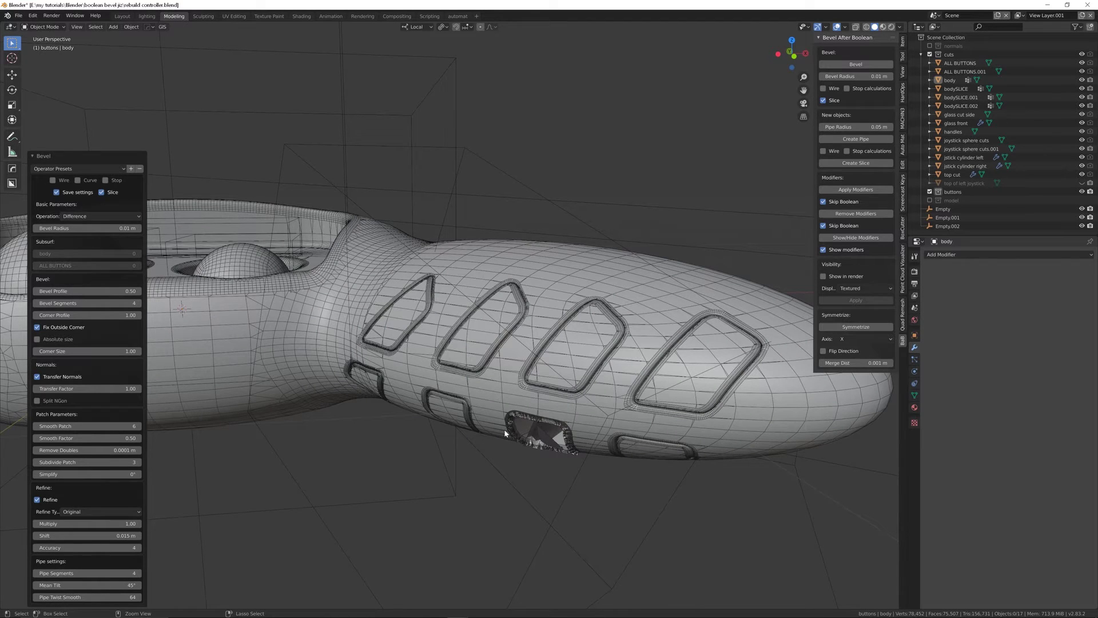
- Undo the bevel and the boolean difference made with the combined button cutters
key(ctrl+z)
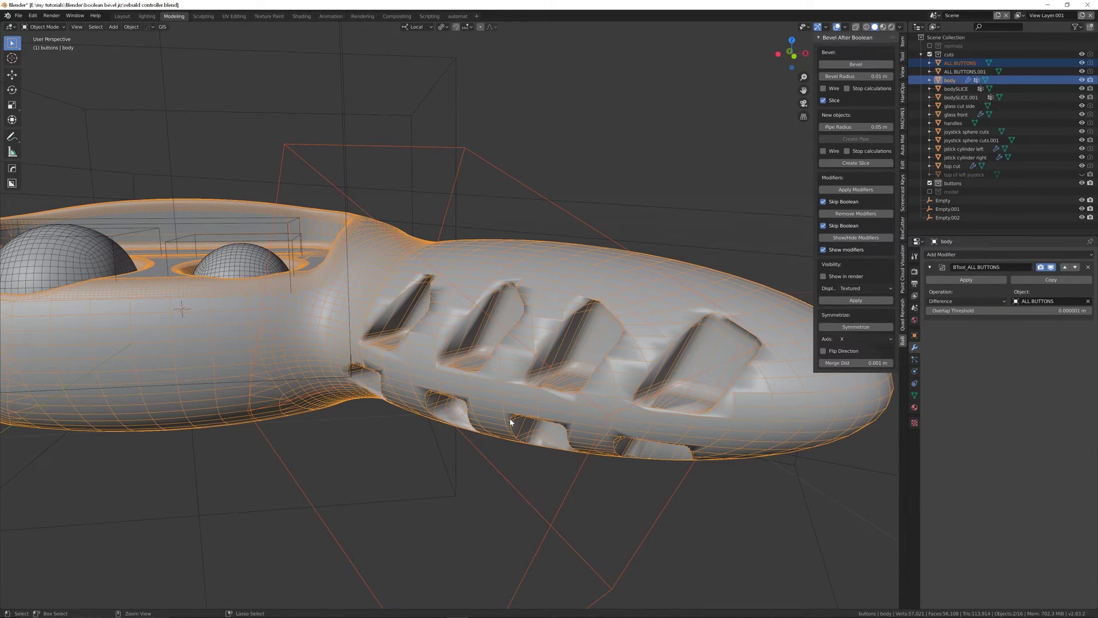
key(ctrl+z)
mouse_move(544, 373)
middle_down()
mouse_move(588, 359)
mouse_move(497, 357)
mouse_move(570, 353)
mouse_move(543, 338)
mouse_move(526, 369)
middle_up()
- Separate the whole ALL BUTTONS mesh into individual objects by loose parts
key(Tab)
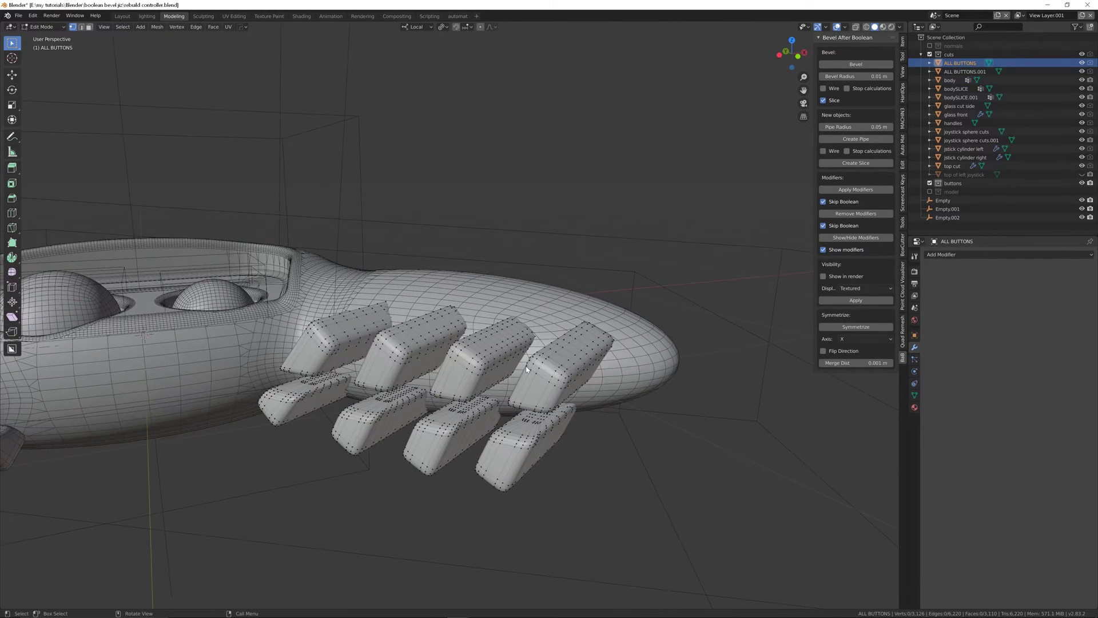
key(a)
key(p)
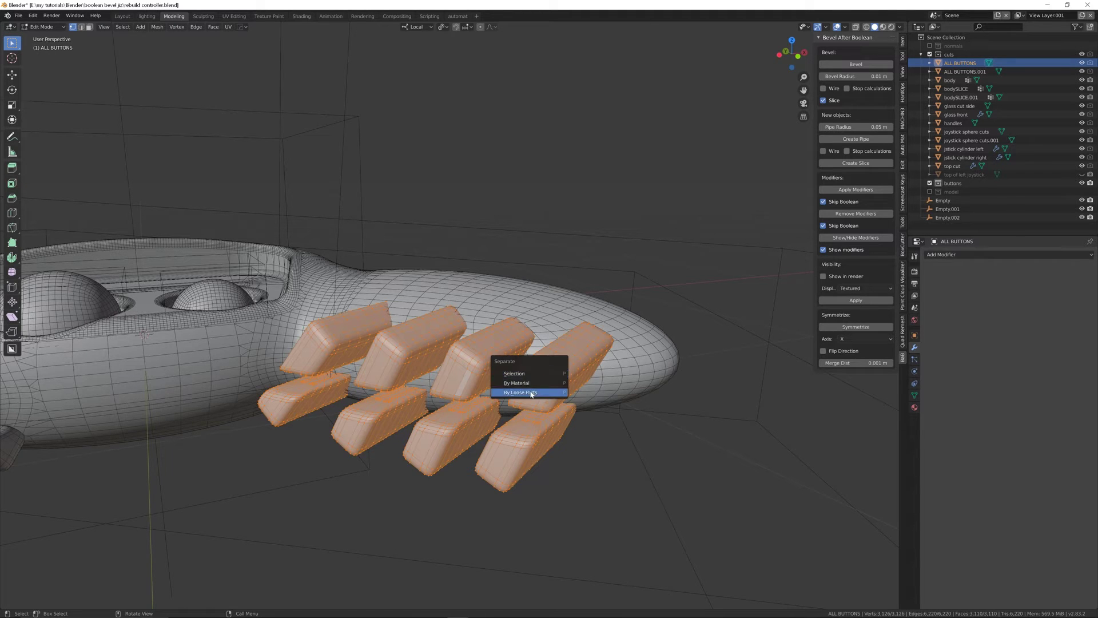
click(530, 393)
key(Tab)
- Subtract the upper button block nearest the handle tip from the body with a boolean difference and bevel the cut
middle_drag(573, 399, 607, 372)
click(585, 351)
shift+click(669, 354)
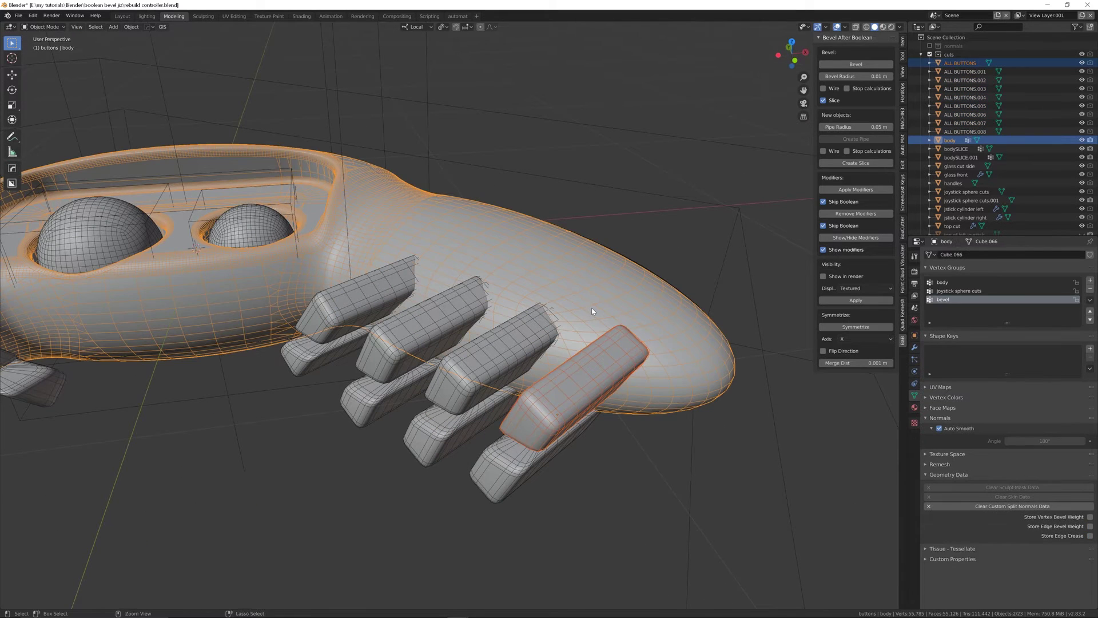
key(ctrl+KP_Subtract)
click(847, 65)
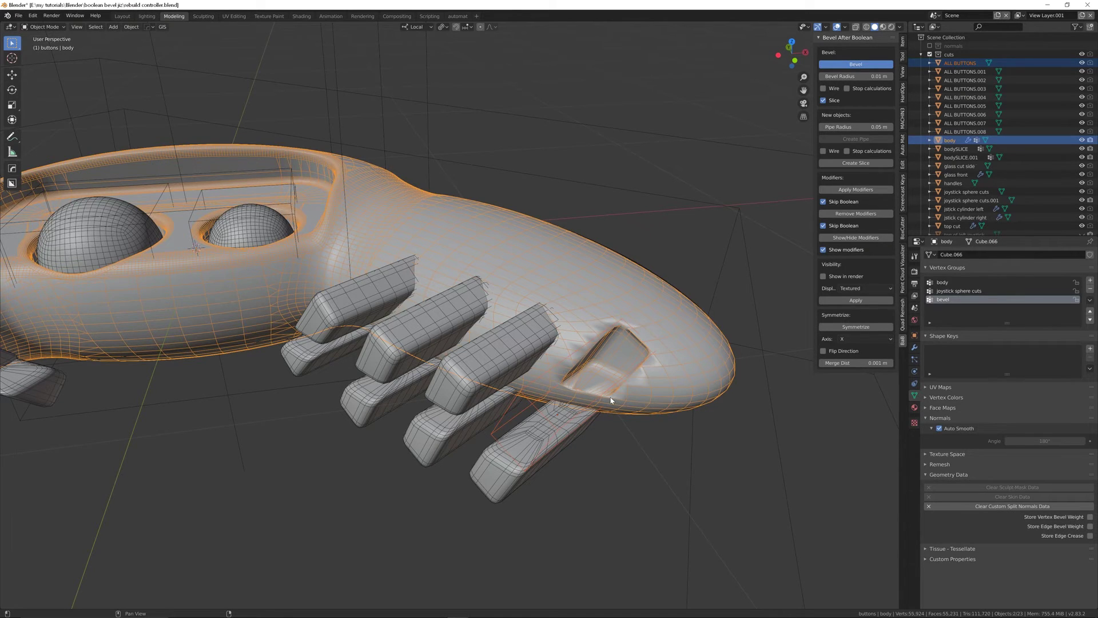
middle_drag(611, 401, 649, 344)
scroll(626, 286, up, 5)
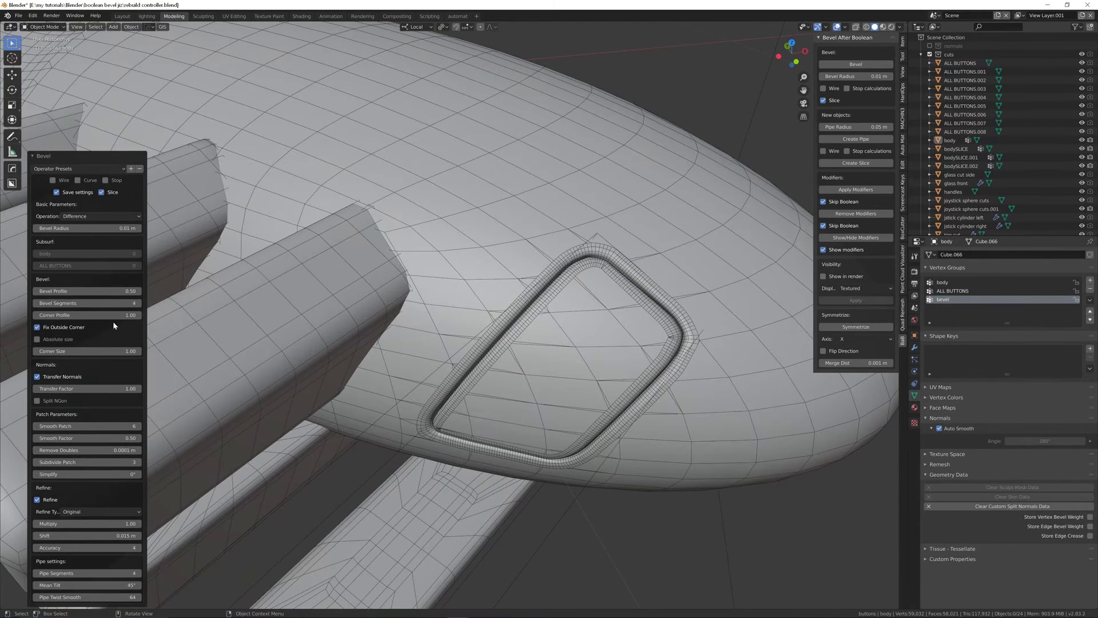
- Set Smooth Patch to 8 for the bevel around the single button cut
click(105, 426)
text(8)
key(Return)
middle_drag(159, 163, 190, 339)
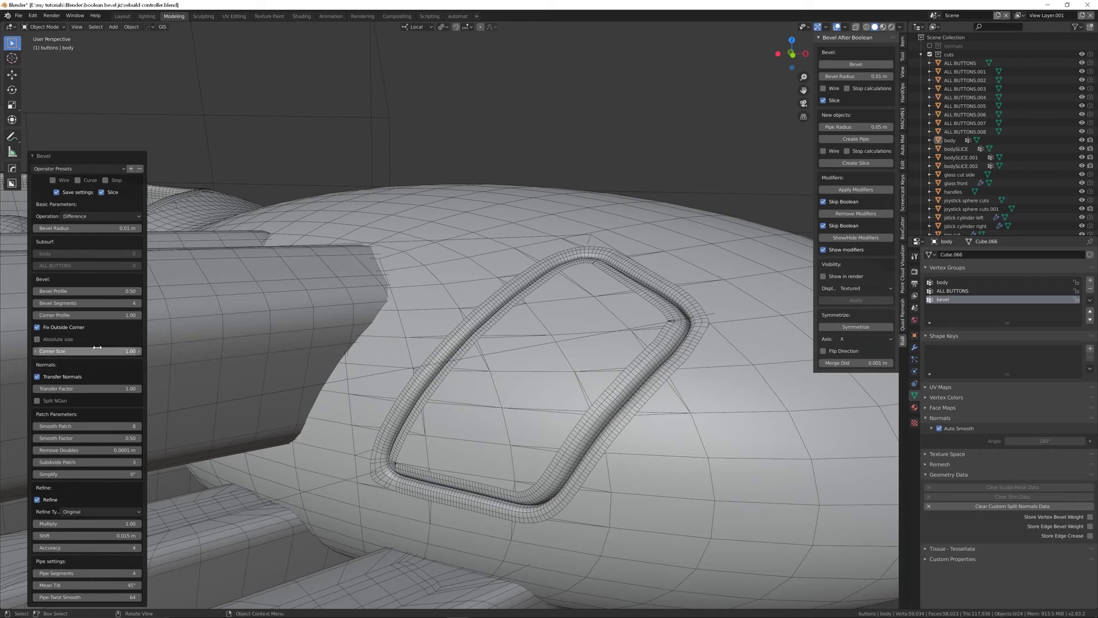
- Toggle Refine off and on to compare the bevel, and set its Refine Shift to 0 m
click(37, 501)
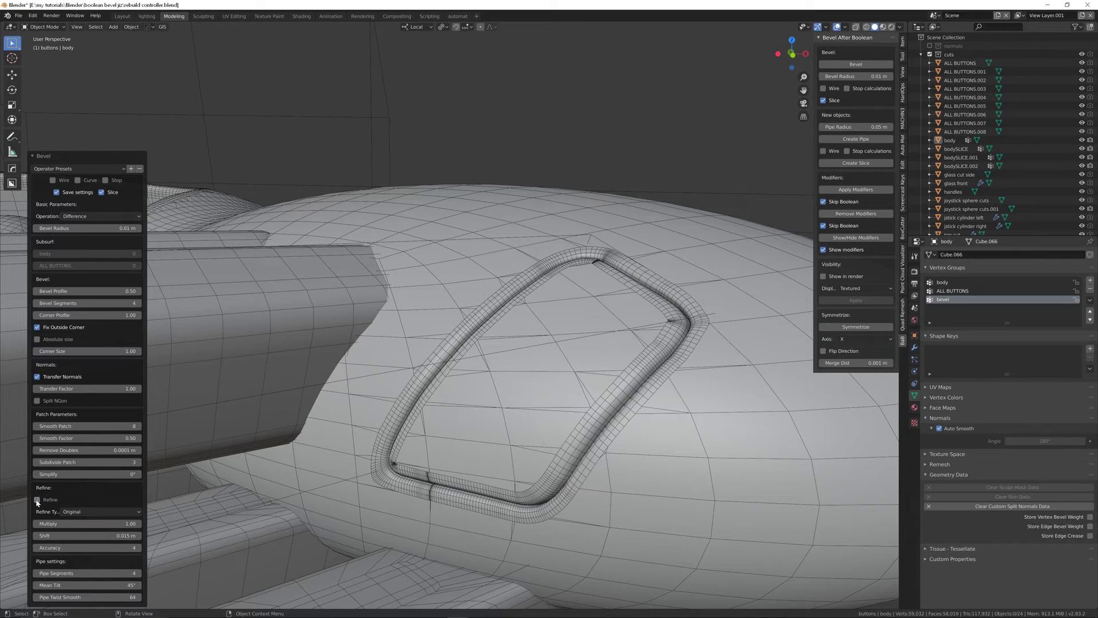
click(91, 536)
text(0)
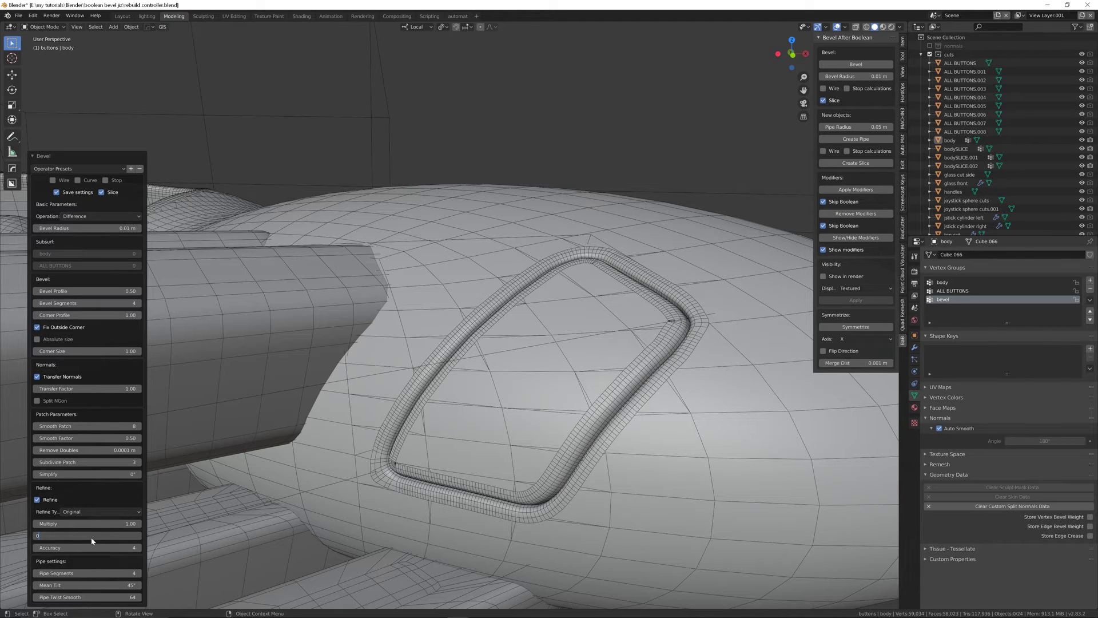
key(Return)
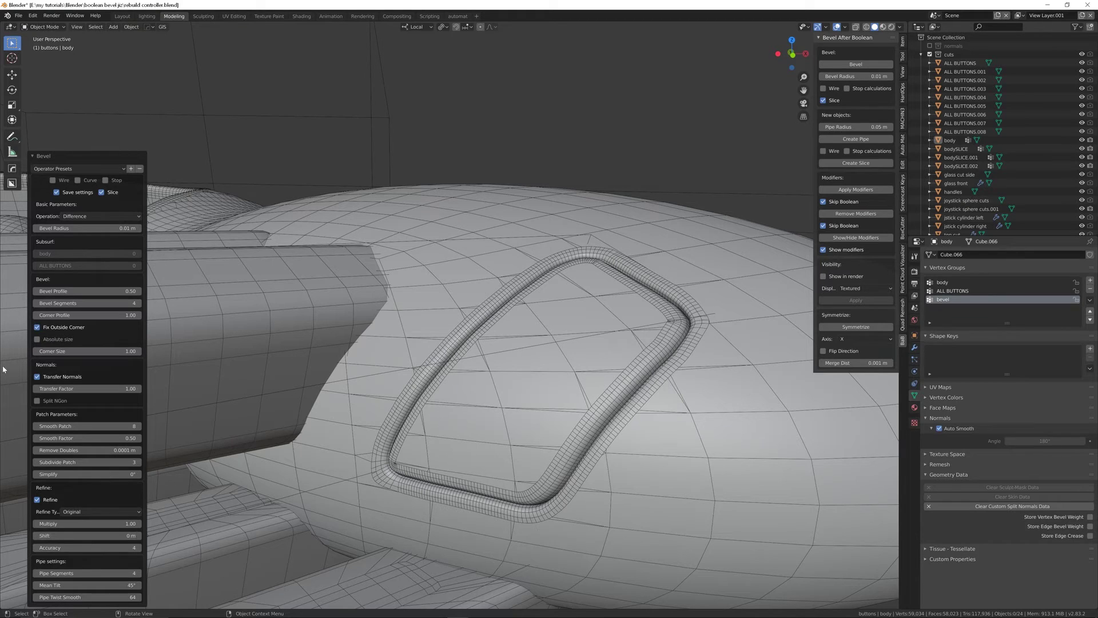
- Disable Fix Outside Corner for the bevel and check the cut's corners up close
click(37, 328)
middle_drag(654, 205, 641, 312)
scroll(641, 311, up, 2)
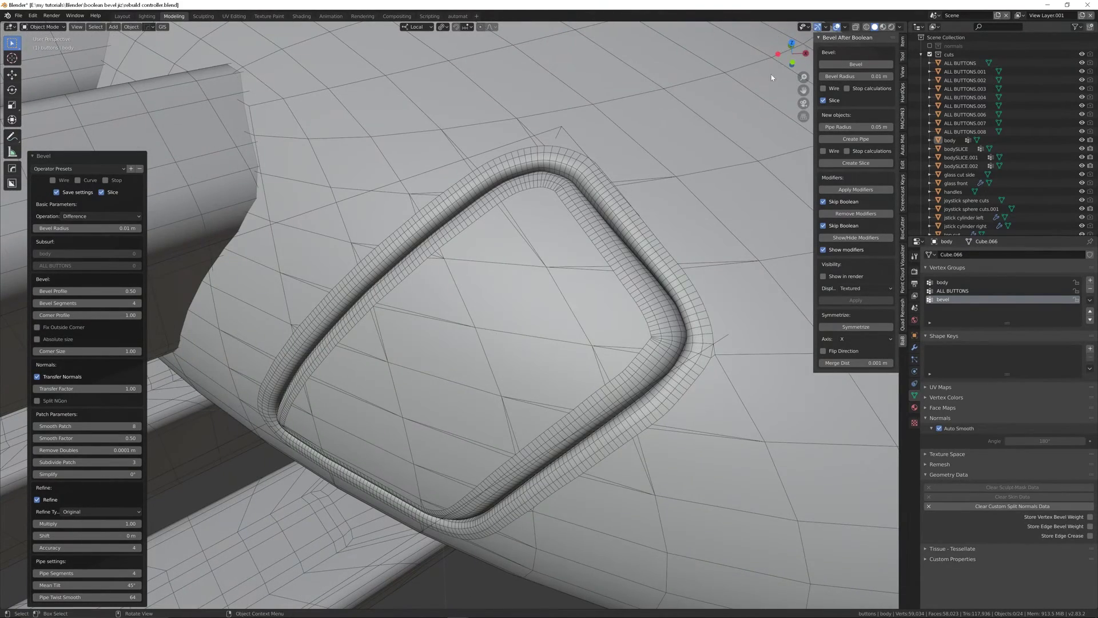
- Hide the viewport overlays and inspect the shading of the beveled button cut
key(shift+alt+z)
middle_drag(613, 336, 541, 254)
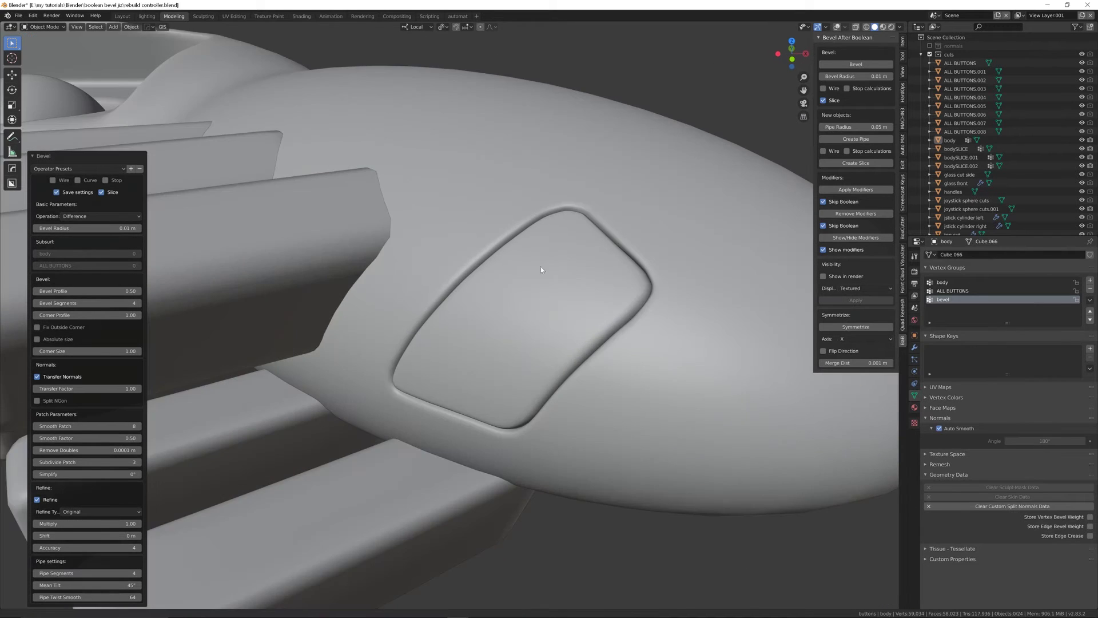
scroll(540, 257, down, 2)
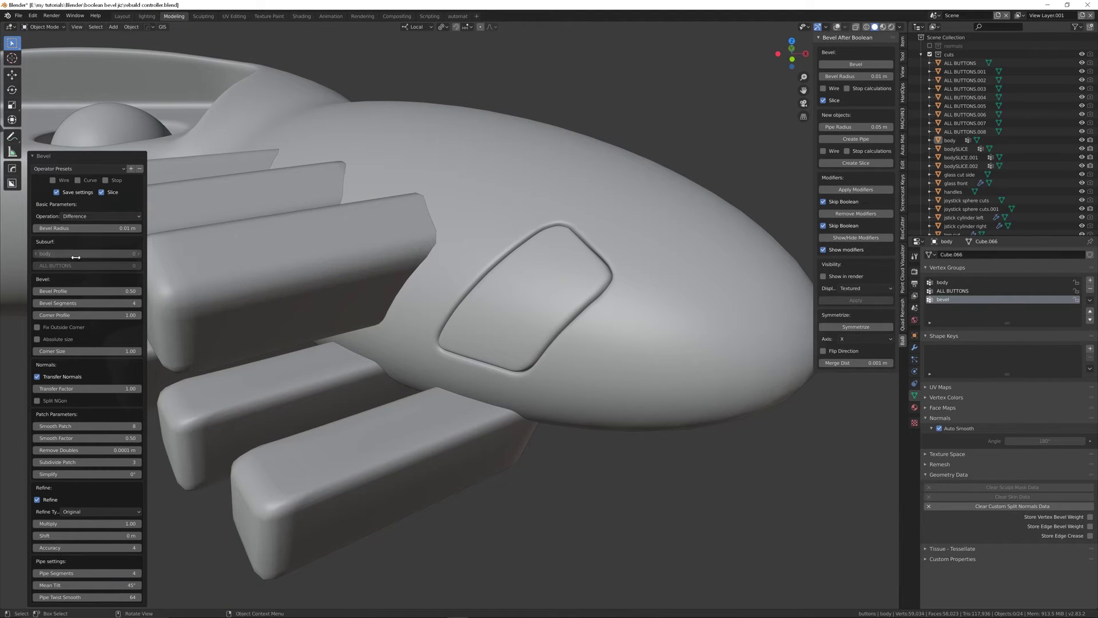
click(464, 252)
middle_drag(465, 248, 203, 304)
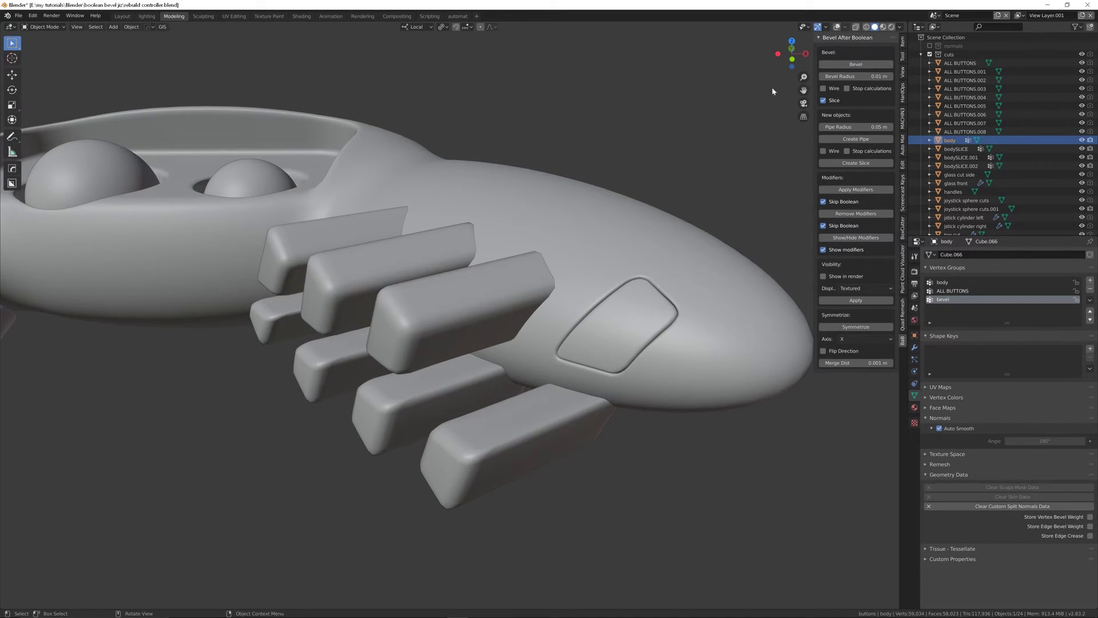
- Show the overlays again, subtract the second upper button block from the tip (ALL BUTTONS.007) from the body, and bevel the cut
click(508, 289)
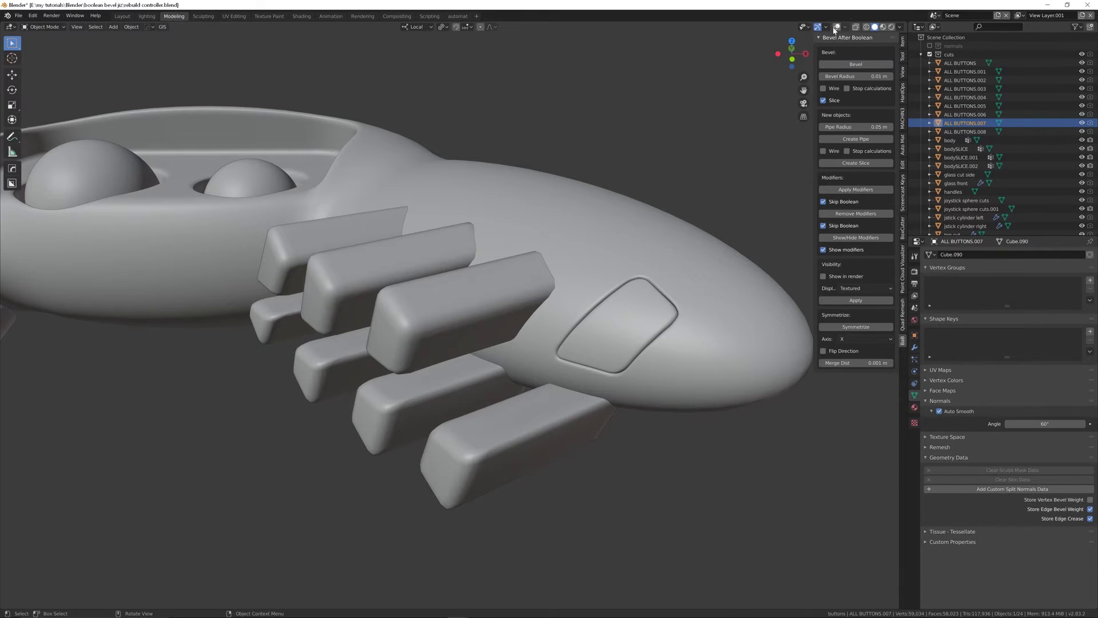
click(837, 27)
shift+click(623, 226)
key(ctrl+KP_Subtract)
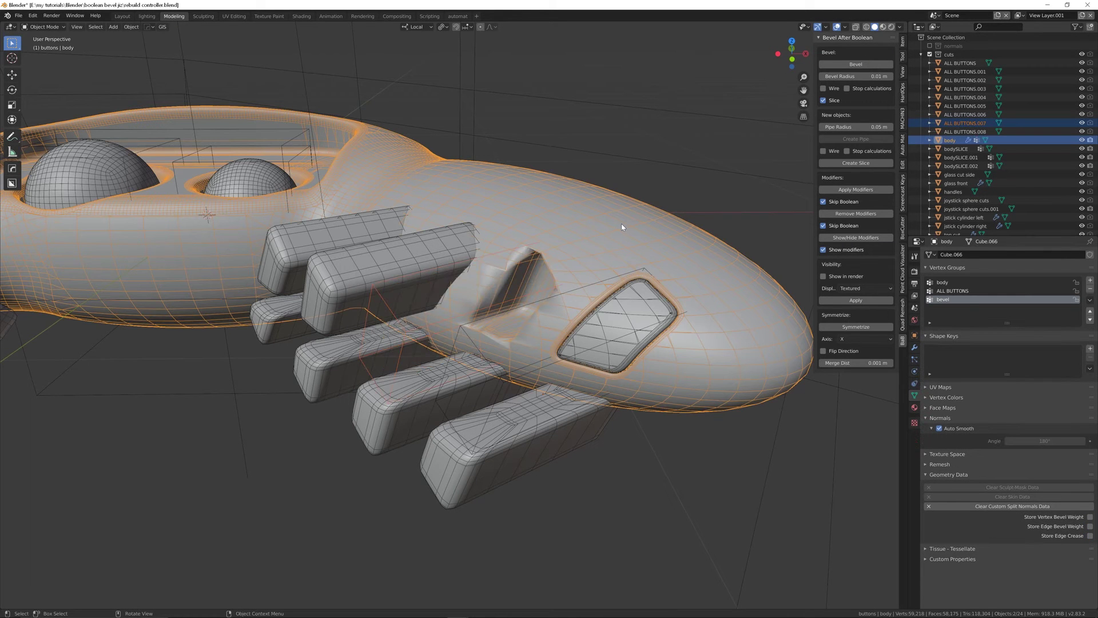
click(856, 64)
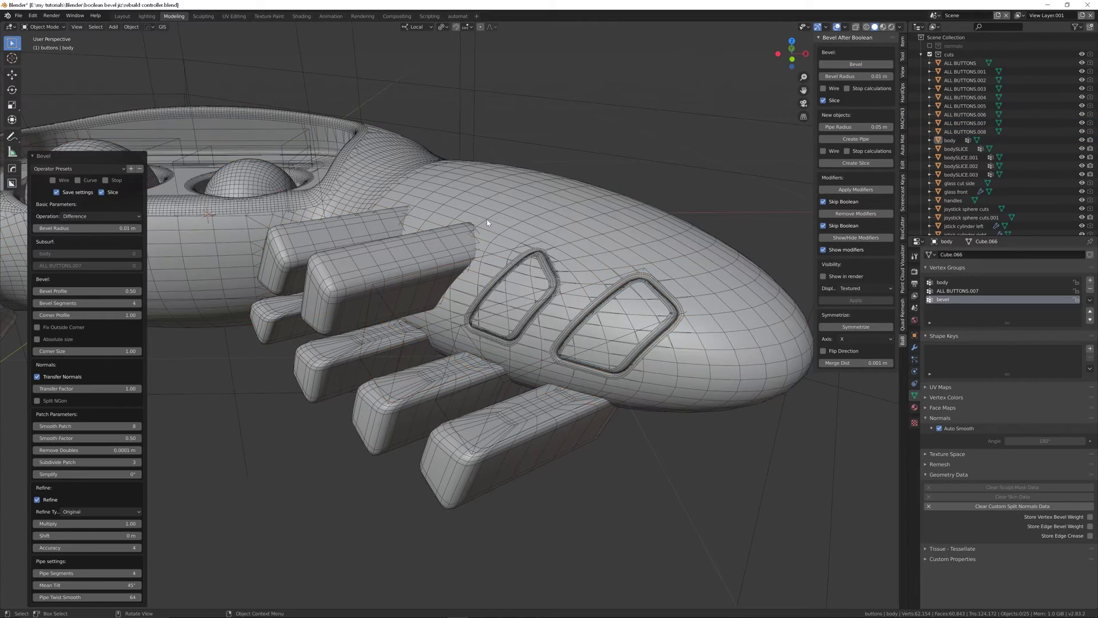
scroll(517, 270, up, 6)
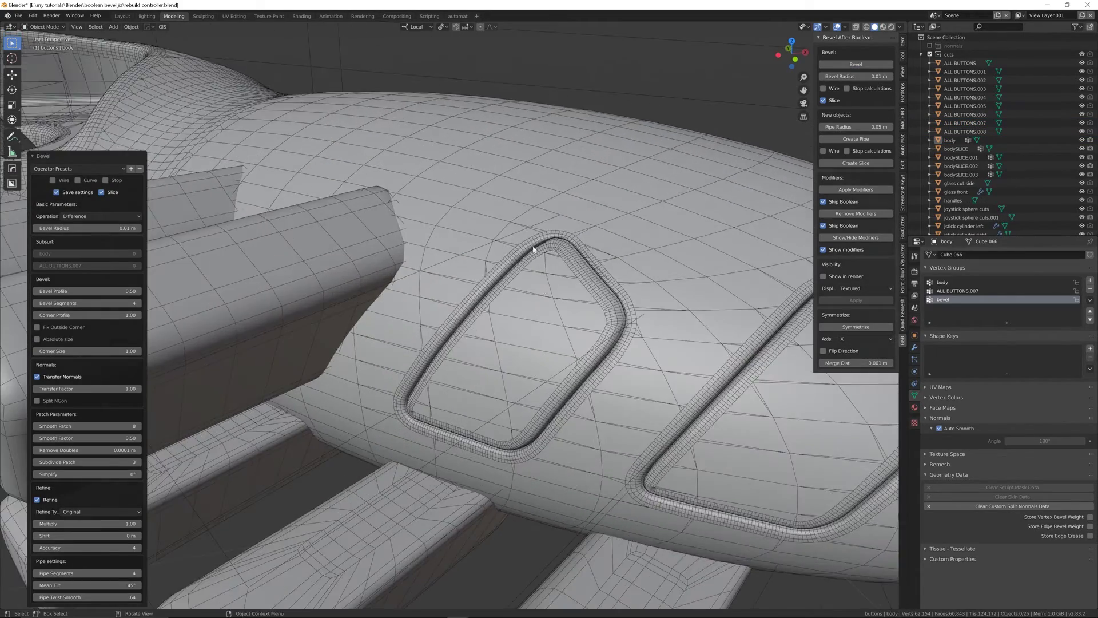
mouse_move(541, 318)
middle_down()
mouse_move(566, 289)
mouse_move(544, 321)
middle_up()
scroll(435, 281, down, 2)
- Subtract the third upper button block from the tip (ALL BUTTONS.005) from the body and bevel the cut
shift+middle_drag(423, 277, 400, 286)
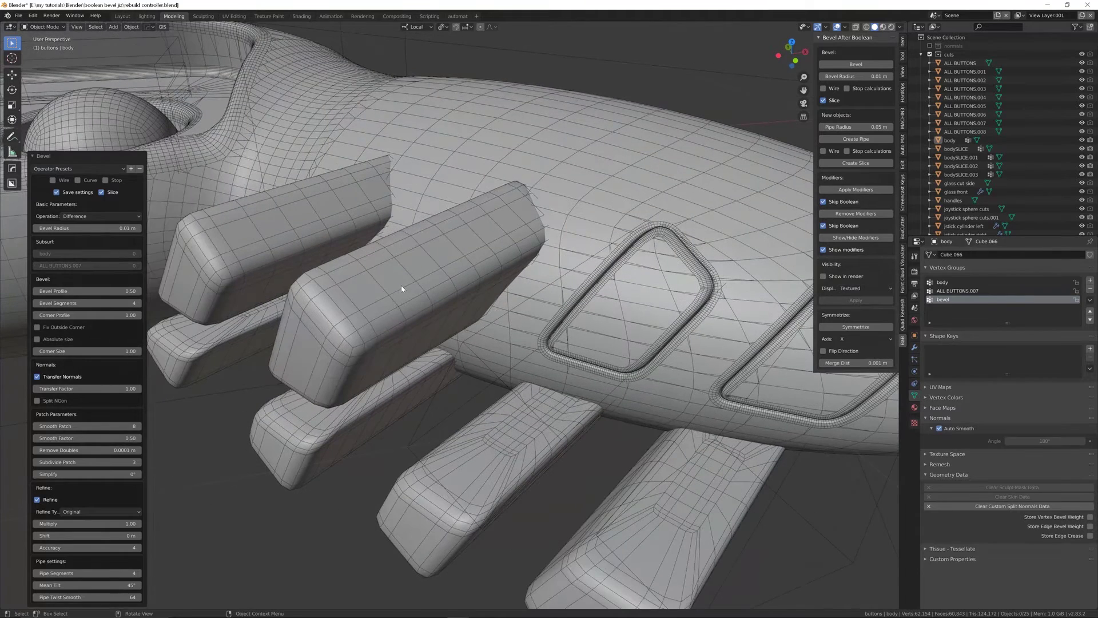
shift+click(400, 287)
shift+click(576, 183)
key(ctrl+minus)
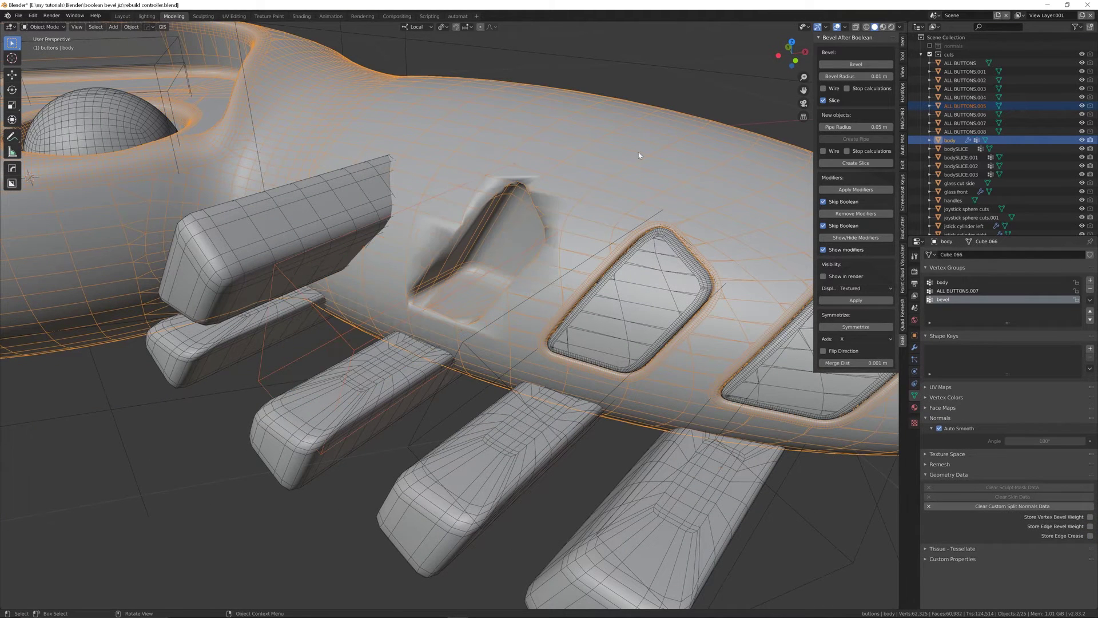
click(854, 65)
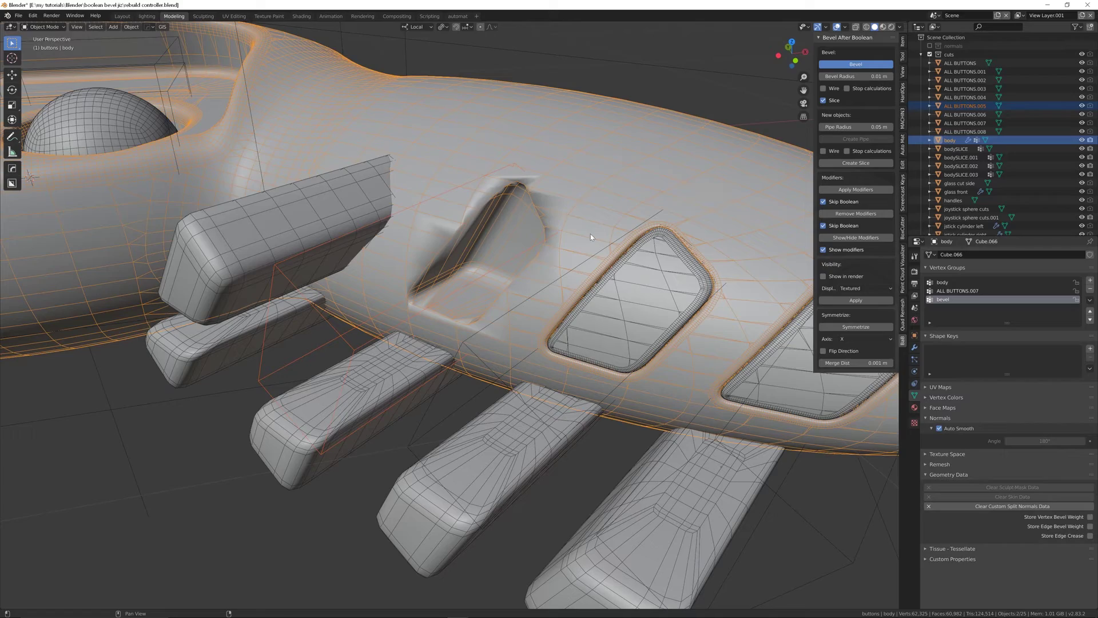
scroll(505, 228, up, 6)
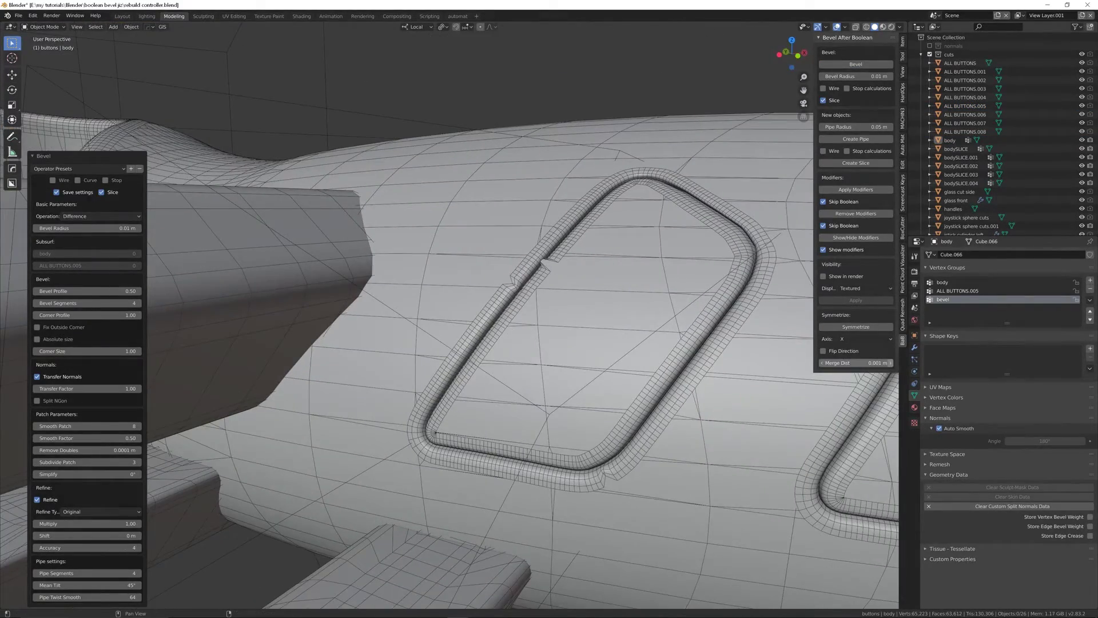
- Set Bevel Segments to 6 and Smooth Patch to 6 for the third upper button cut (ALL BUTTONS.005)
middle_drag(641, 274, 469, 366)
scroll(550, 257, down, 3)
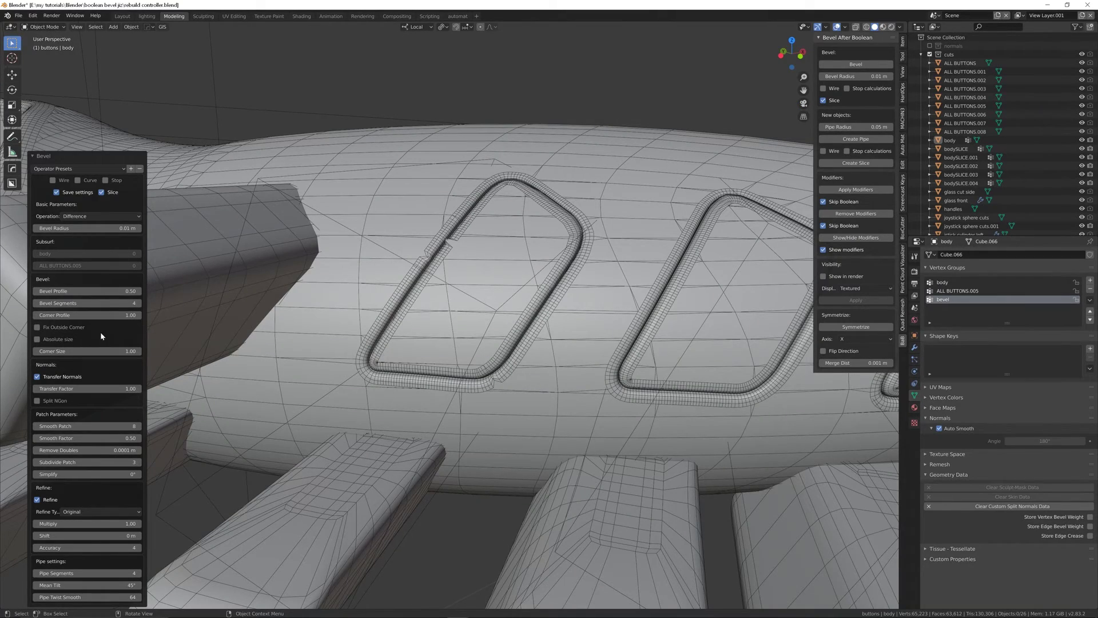
middle_drag(535, 216, 444, 166)
scroll(444, 166, up, 8)
scroll(580, 249, down, 6)
middle_drag(581, 248, 369, 264)
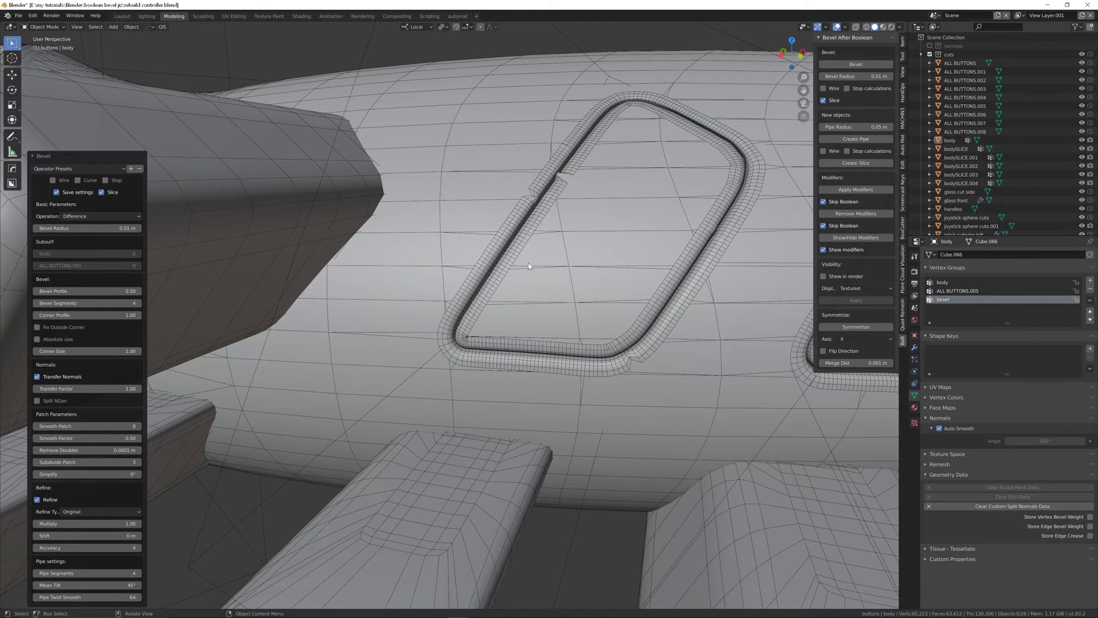
click(85, 303)
text(6)
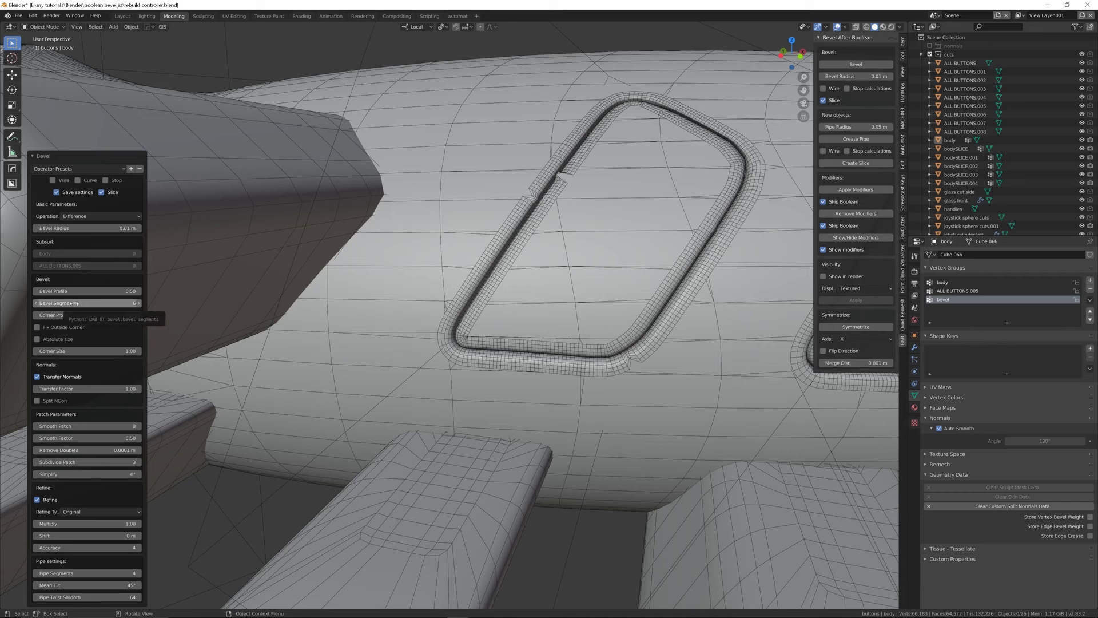
key(Return)
click(86, 426)
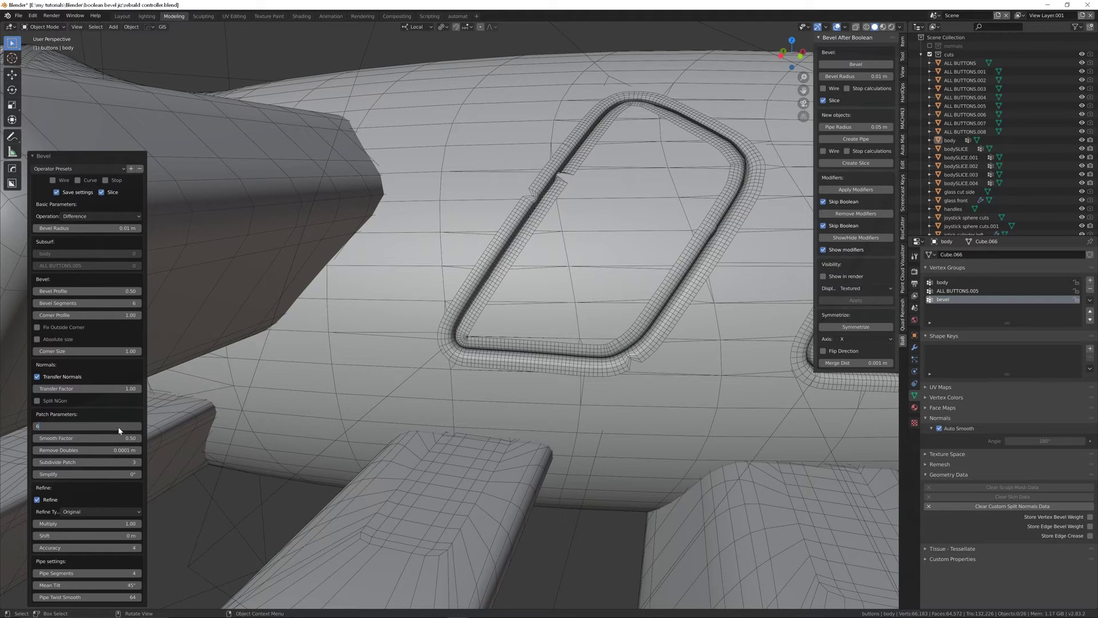
text(6)
key(Return)
- Inspect the bevel mesh around the three upper button cuts from several angles and up close
middle_drag(666, 265, 552, 277)
scroll(481, 305, down, 5)
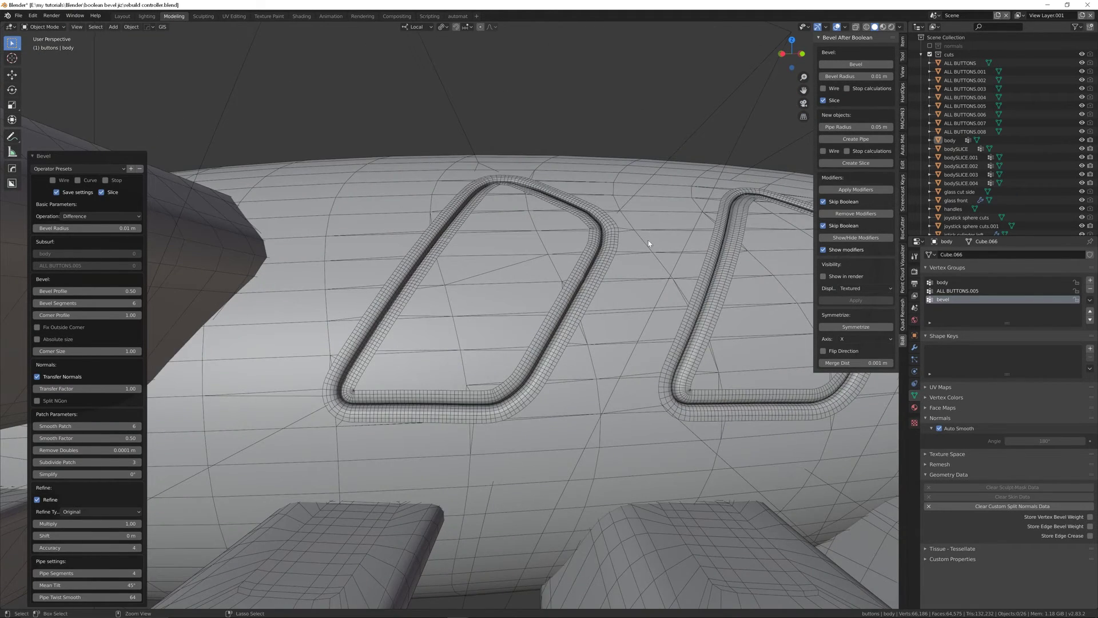
scroll(571, 373, up, 1)
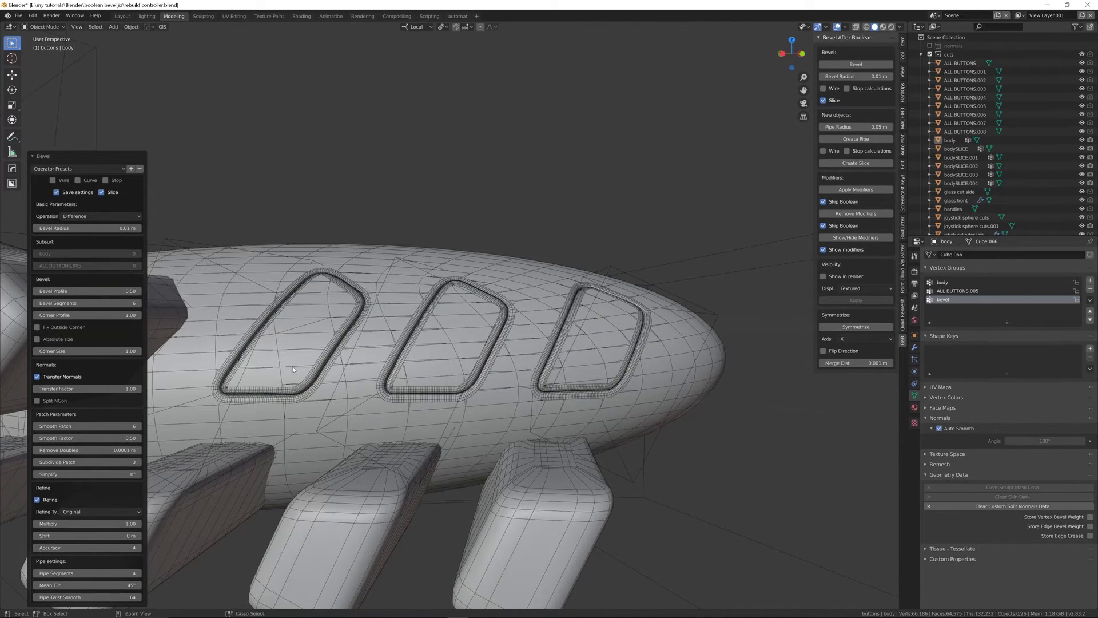
scroll(296, 343, up, 1)
scroll(297, 329, up, 1)
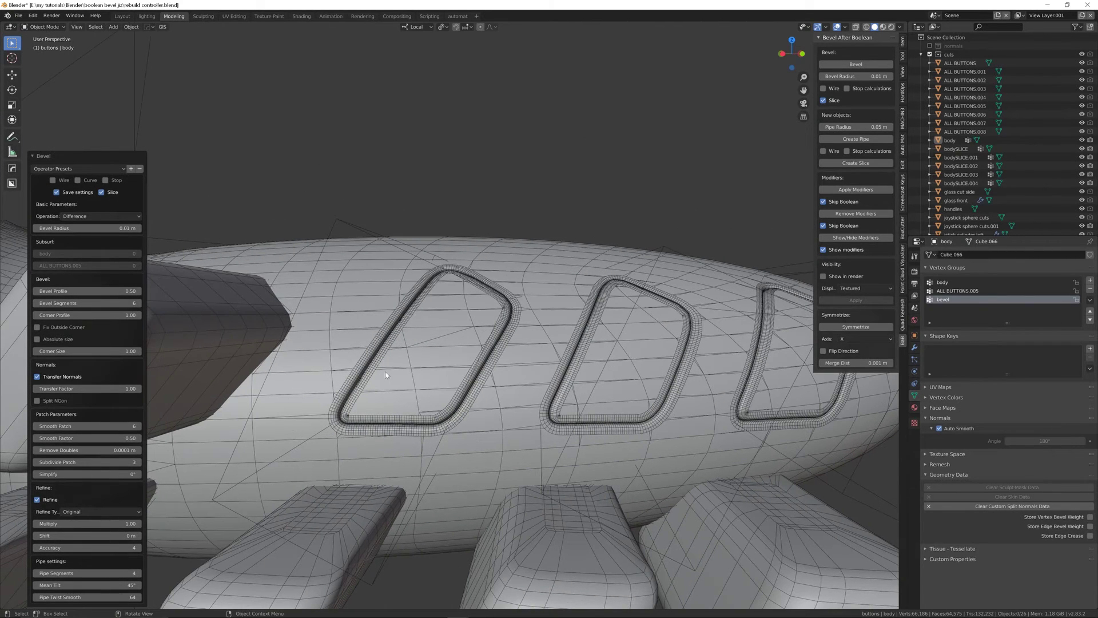
scroll(483, 277, down, 3)
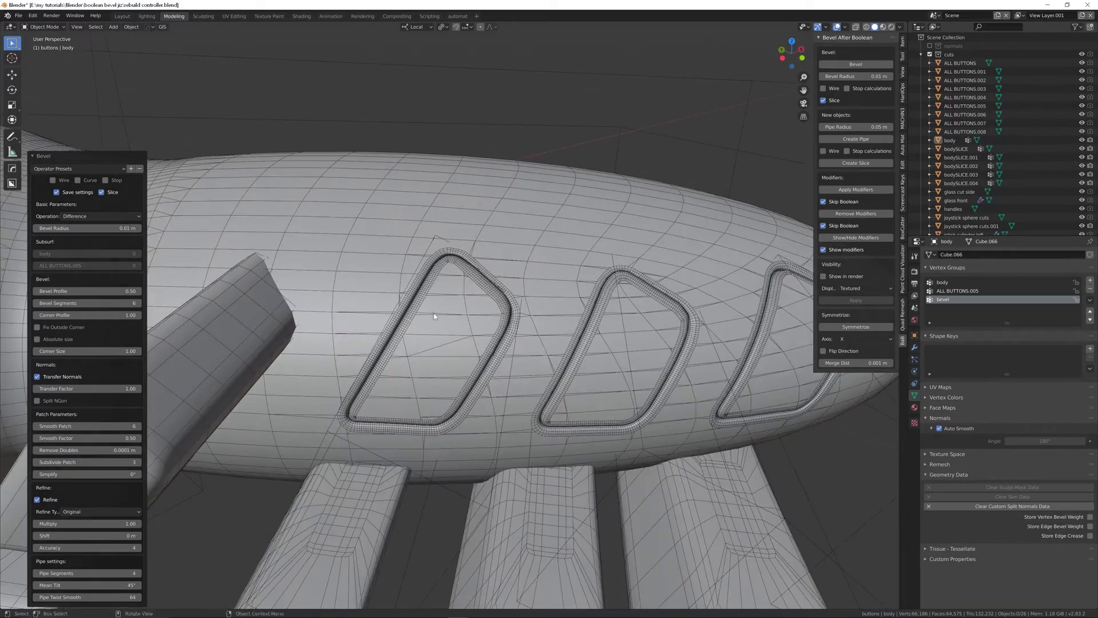
scroll(436, 311, up, 5)
scroll(520, 394, up, 3)
middle_drag(551, 343, 506, 410)
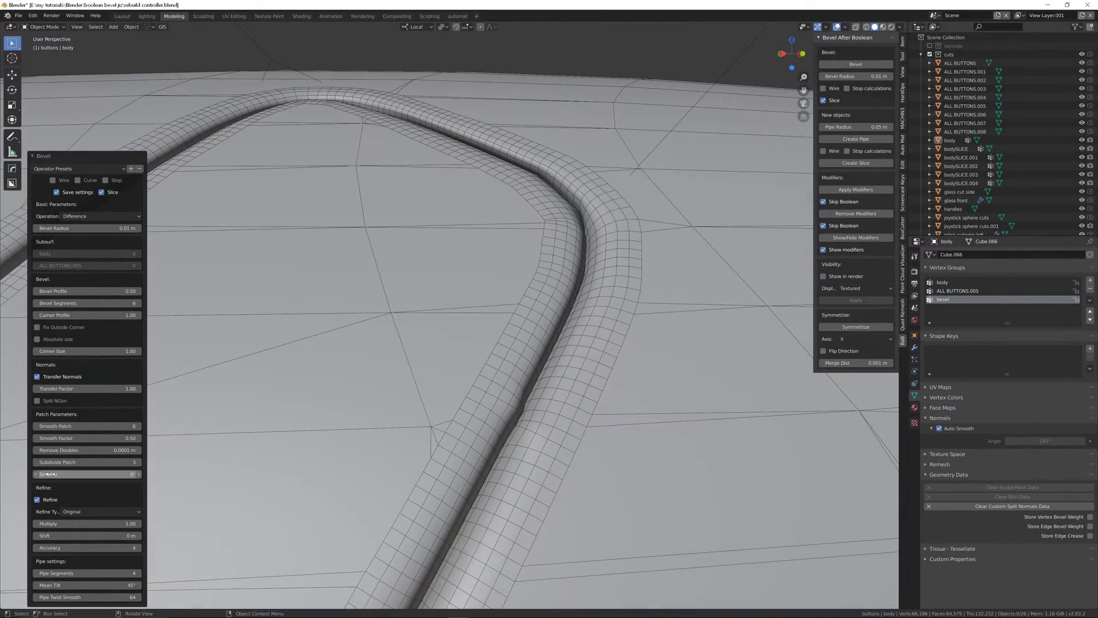
- Set the bevel's Subdivide Patch to 2 for the third upper button cut
click(77, 462)
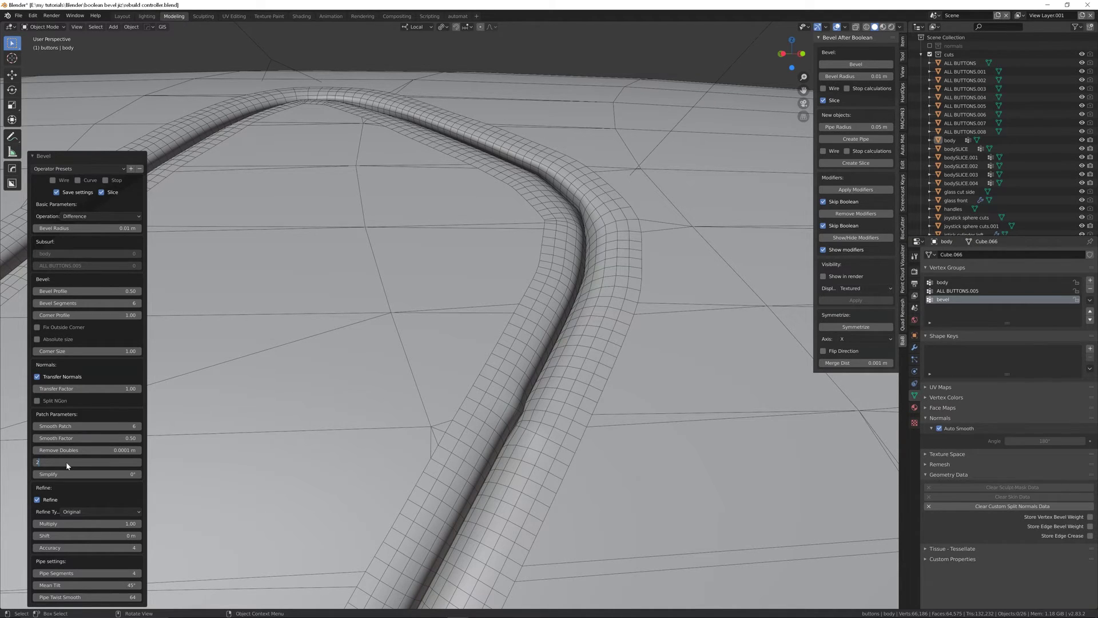
text(2)
key(Return)
- Subtract the button blocks ALL BUTTONS.003 and ALL BUTTONS.004 from the body and bevel each cut
middle_drag(223, 405, 469, 338)
click(413, 369)
scroll(413, 369, down, 3)
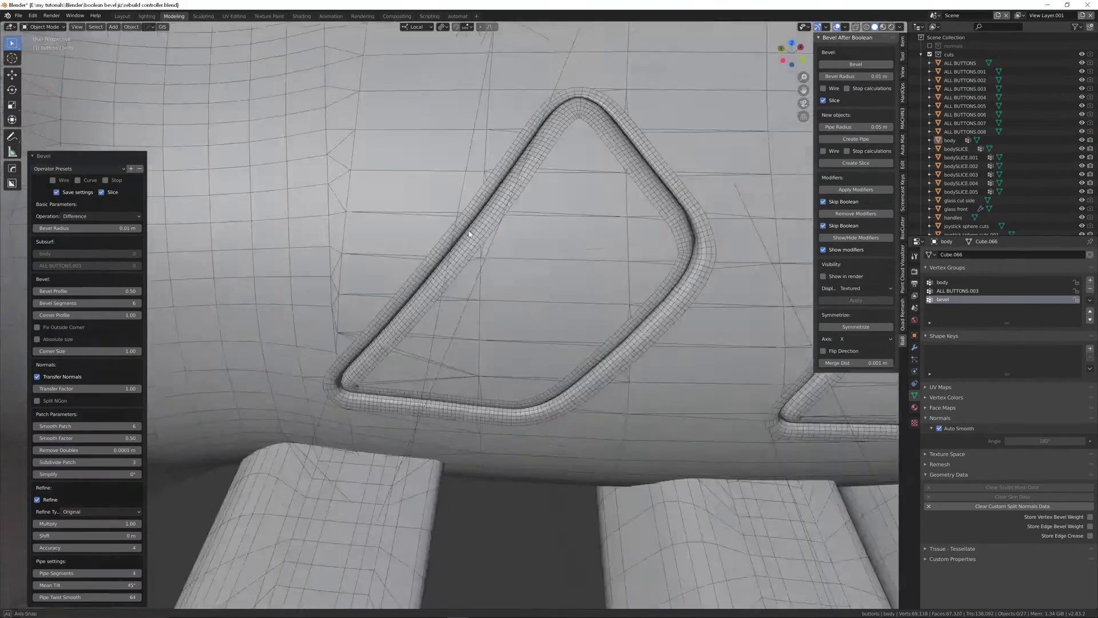
click(855, 65)
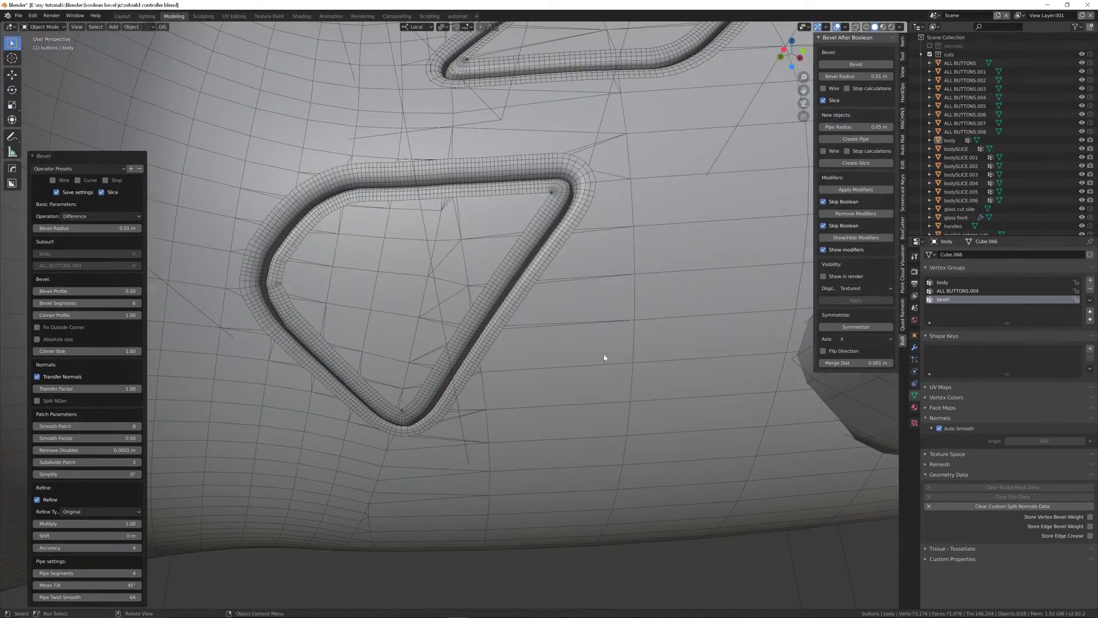
scroll(603, 360, up, 3)
- Set Pipe Twist Smooth to 32 and Accuracy to 64 for the ALL BUTTONS.004 bevel, toggling Fix Outside Corner and Refine
click(95, 599)
key(Return)
click(63, 326)
click(54, 500)
click(90, 547)
text(64)
key(Return)
- Adjust the Subdivide Patch and Smooth Patch values of the ALL BUTTONS.004 bevel
click(76, 462)
text(8)
key(Return)
drag(96, 427, 80, 426)
scroll(406, 256, down, 5)
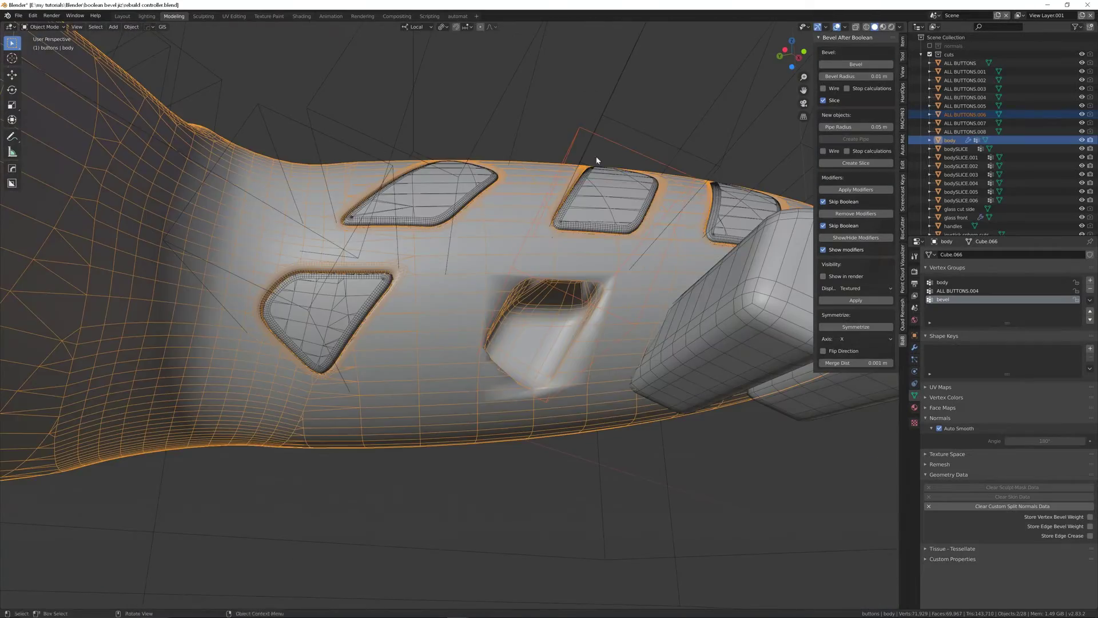
- Bevel the cut made by the lower button block ALL BUTTONS.006 and adjust its Smooth Patch value
click(856, 64)
scroll(581, 345, up, 5)
drag(47, 426, 74, 426)
- Disable Refine and set Smooth Patch to 6 for the bevel of the ALL BUTTONS.001 cut
click(37, 500)
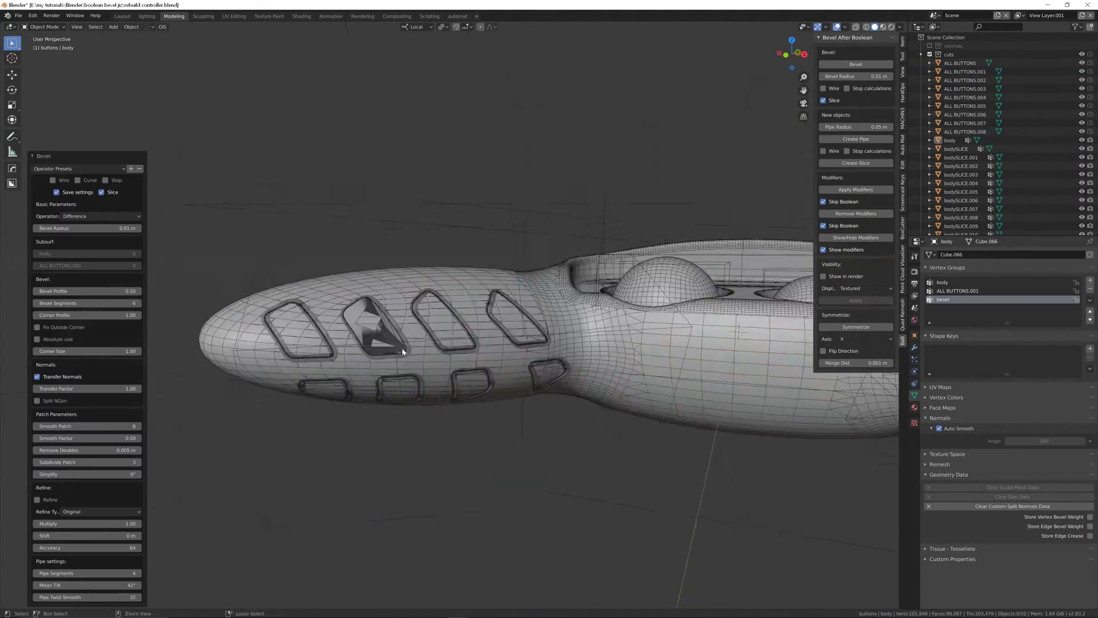
scroll(401, 314, up, 3)
click(85, 426)
text(7)
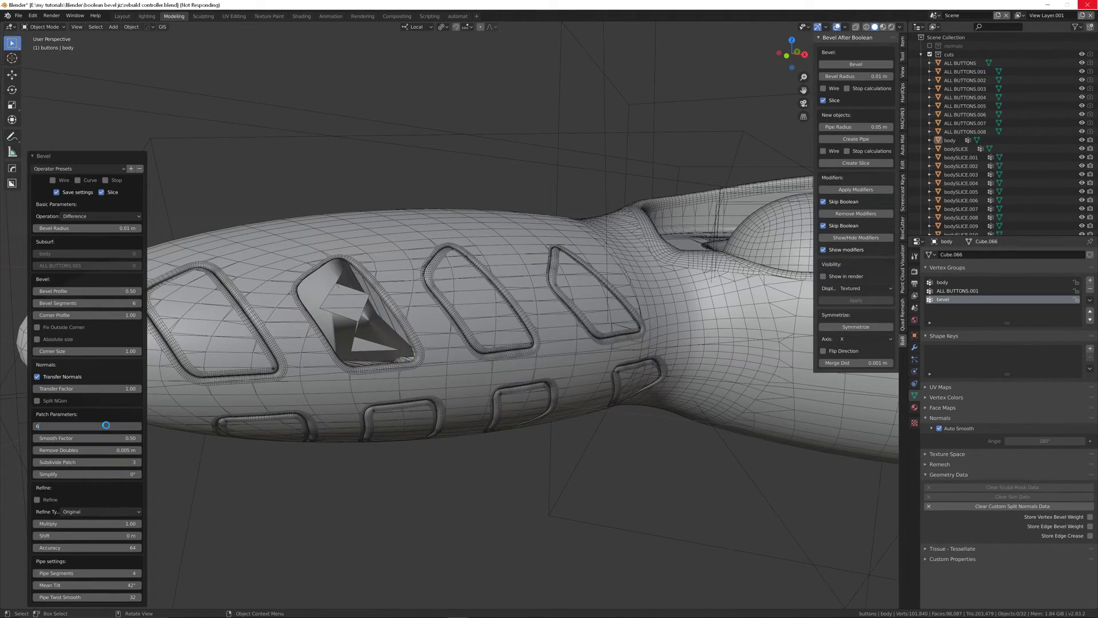
key(Return)
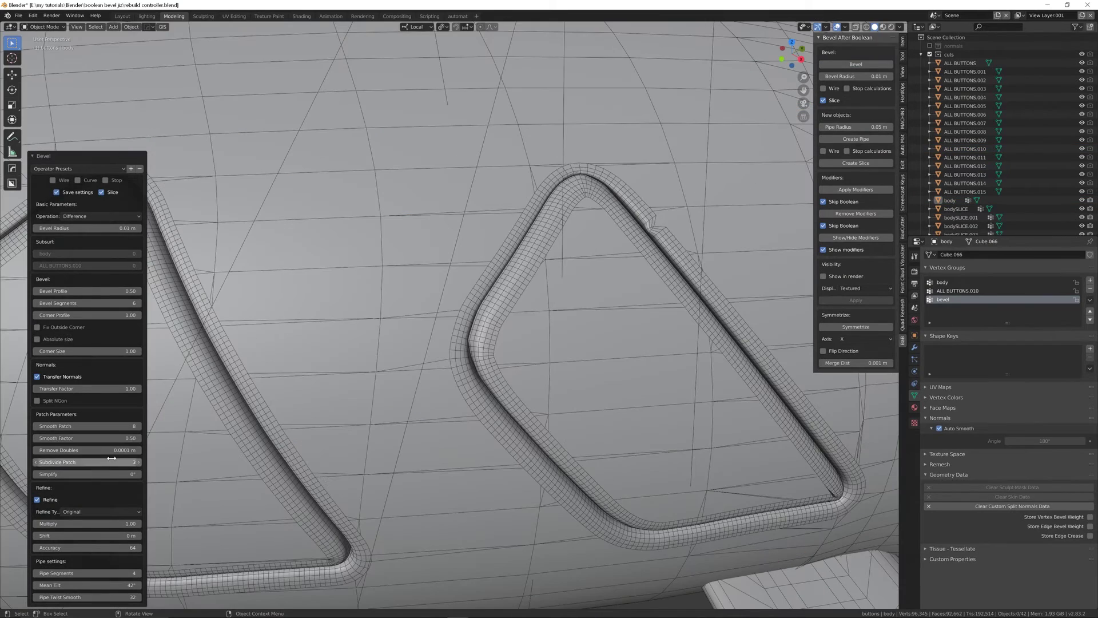
- Try Fix Outside Corner with Corner Size 0.5 and Subdivide Patch 0 on the ALL BUTTONS.010 bevel
drag(112, 458, 103, 458)
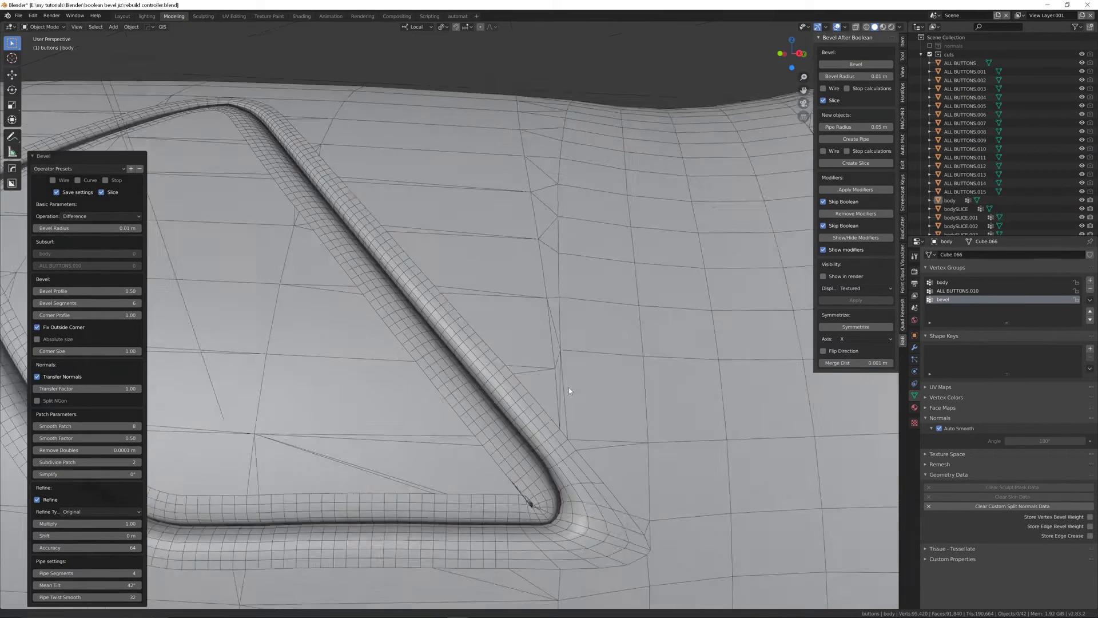
click(106, 354)
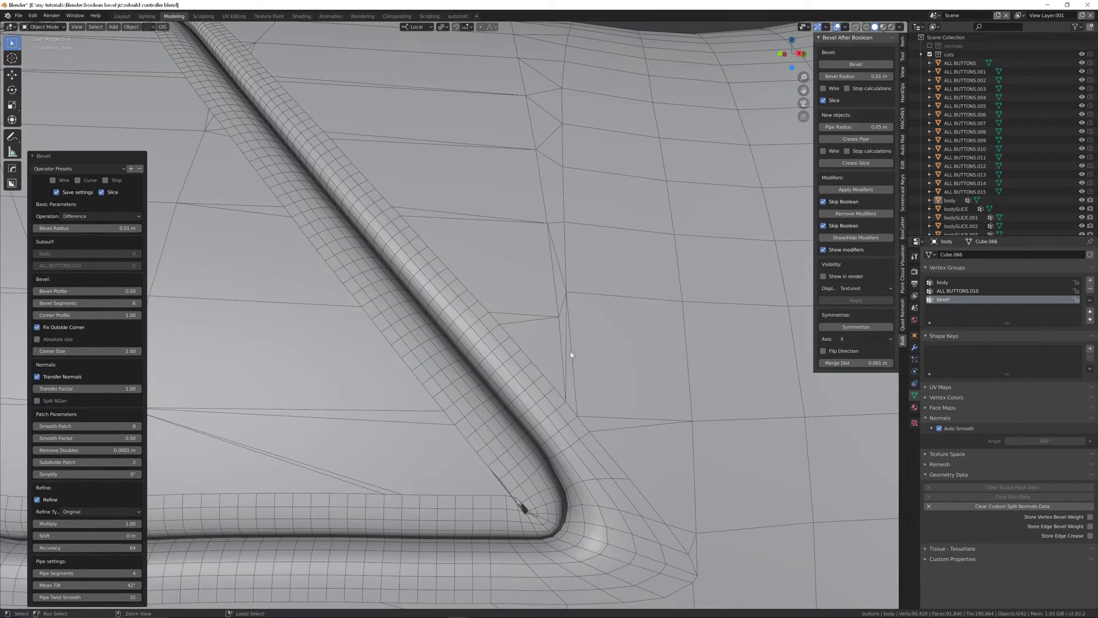
text(0.5)
key(Return)
drag(112, 462, 105, 462)
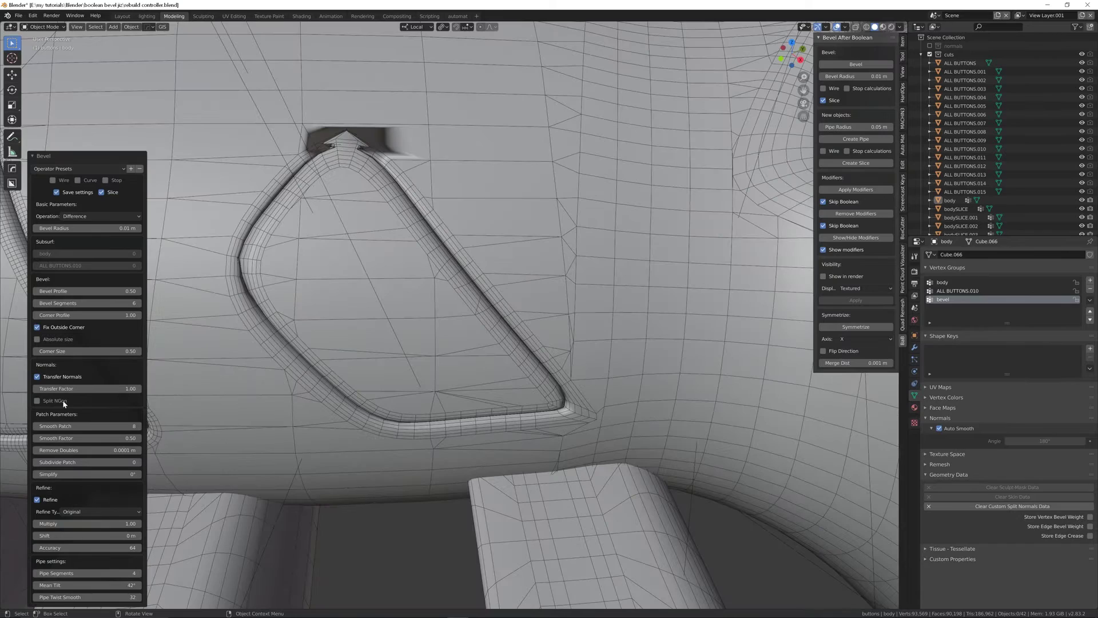
- Disable Fix Outside Corner, reset Corner Size to 1 and set Remove Doubles to 0.01 m for the ALL BUTTONS.010 bevel
click(51, 327)
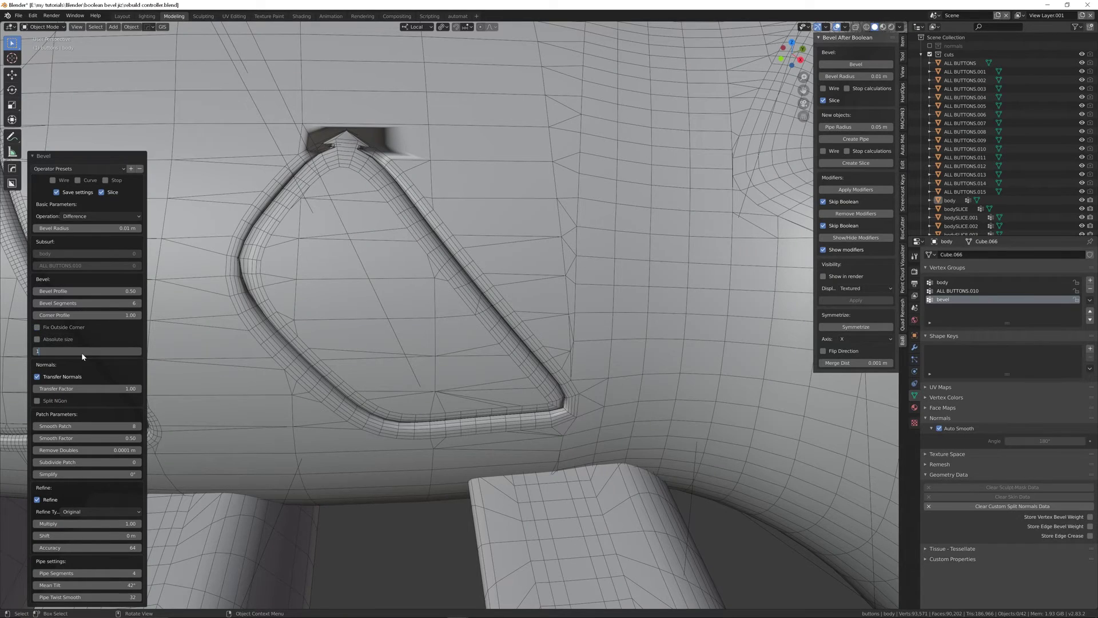
drag(80, 427, 99, 463)
click(95, 451)
text(.01)
key(Return)
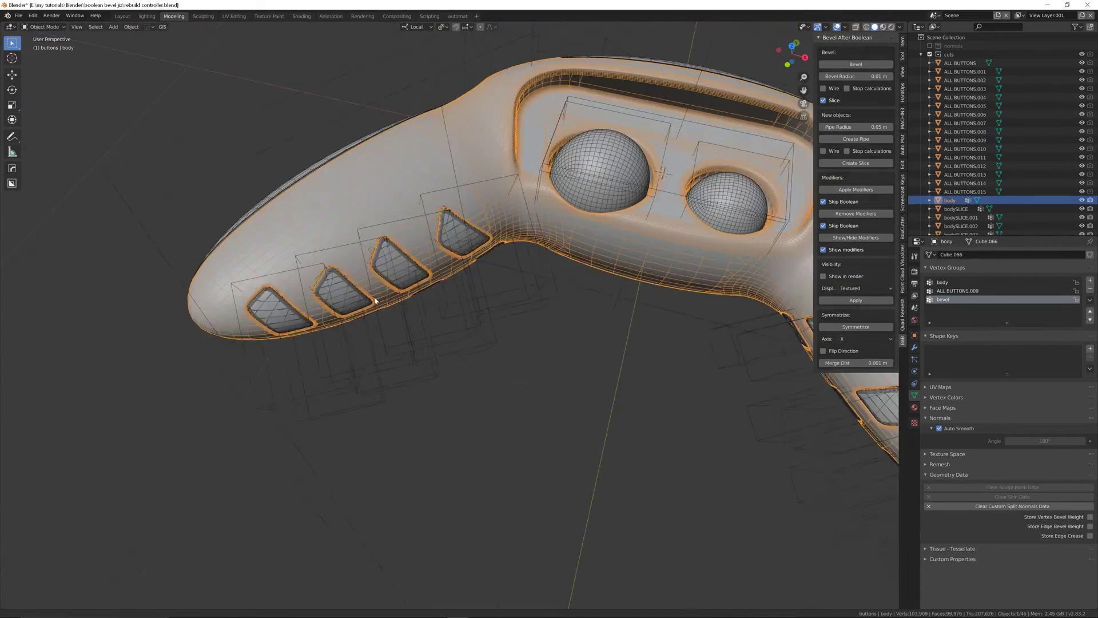
- Select the four upper button slices and the lower button slices on one handle of the controller
middle_drag(374, 300, 469, 223)
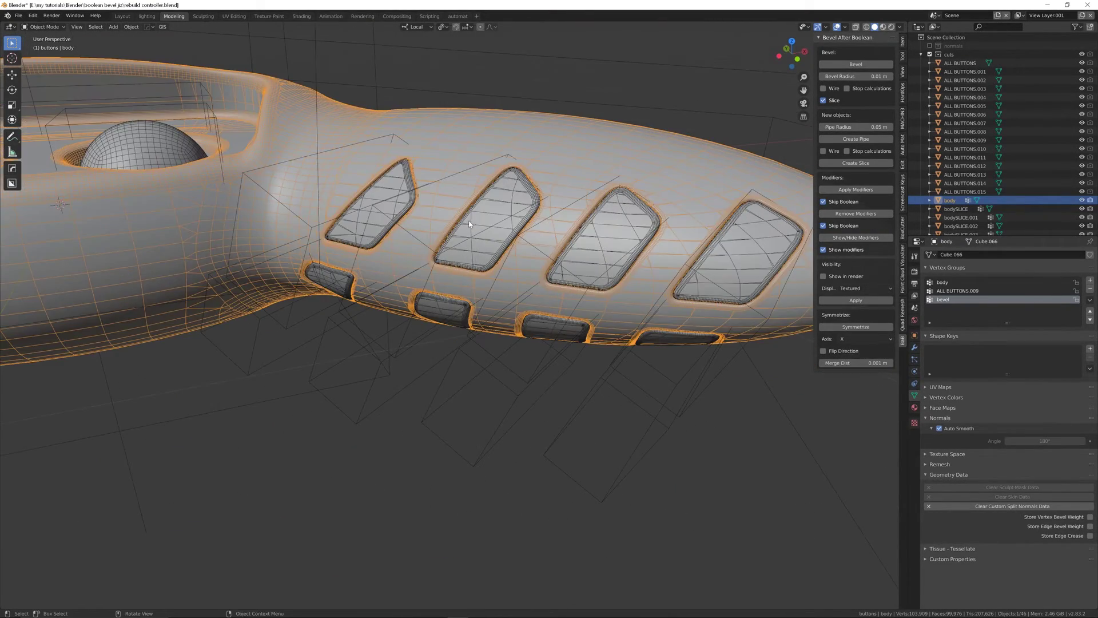
click(484, 233)
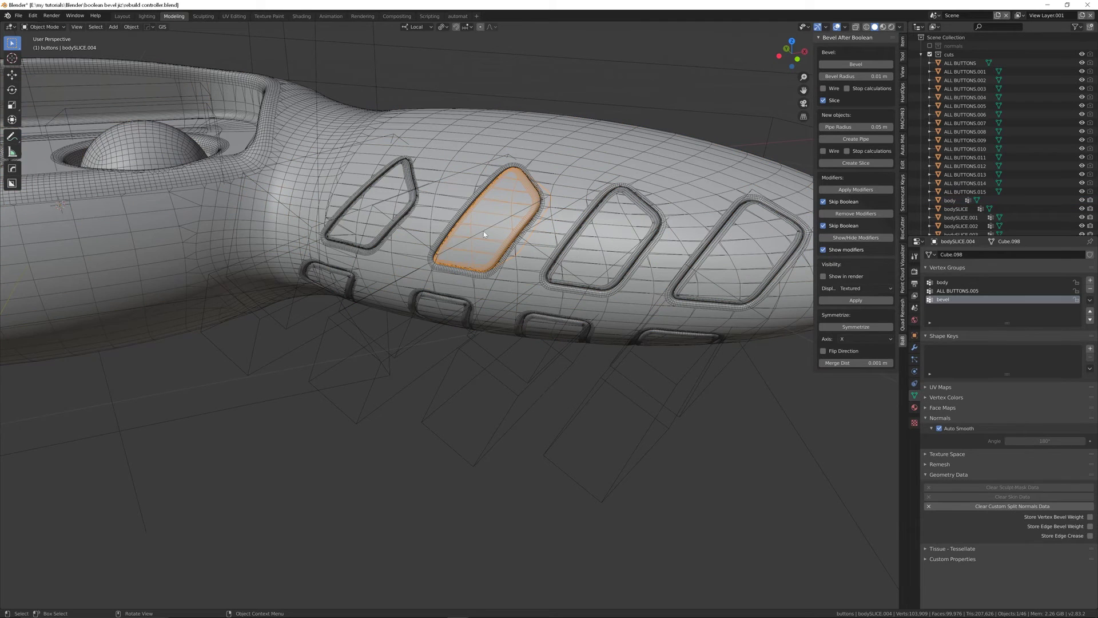
shift+click(395, 209)
shift+click(614, 250)
shift+click(748, 244)
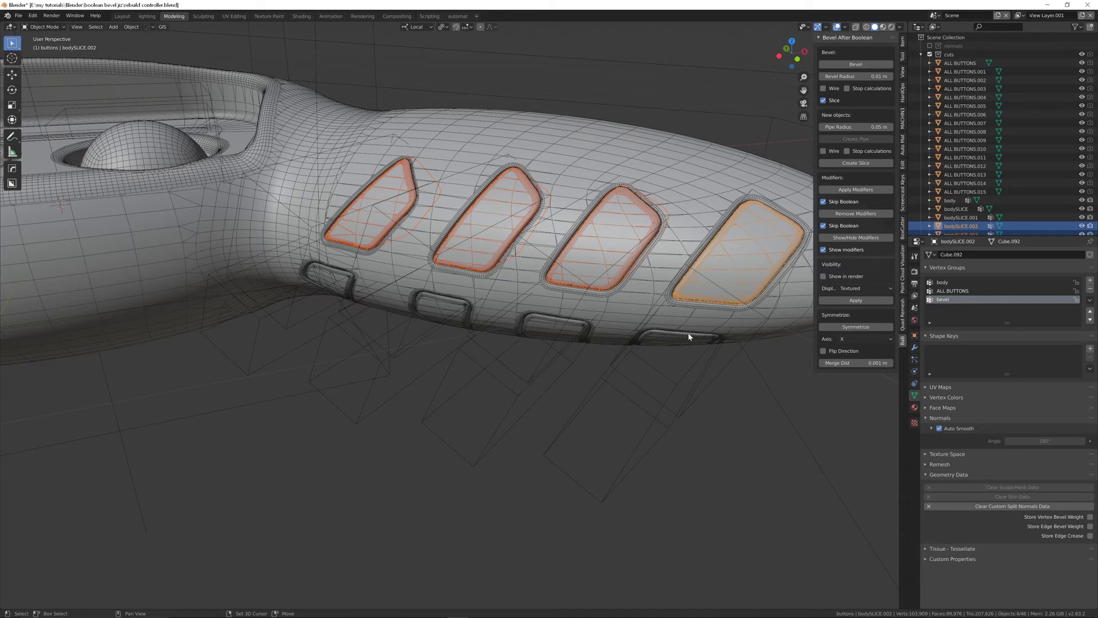
shift+click(669, 341)
shift+click(555, 329)
shift+click(452, 303)
- Add the remaining button slices on the other handle to the selection and join all slices into one object
middle_drag(452, 303, 192, 249)
shift+click(192, 250)
shift+click(80, 251)
middle_drag(80, 252, 126, 335)
shift+click(118, 332)
shift+click(212, 342)
shift+click(303, 359)
shift+click(393, 356)
middle_drag(393, 355, 518, 343)
key(ctrl+j)
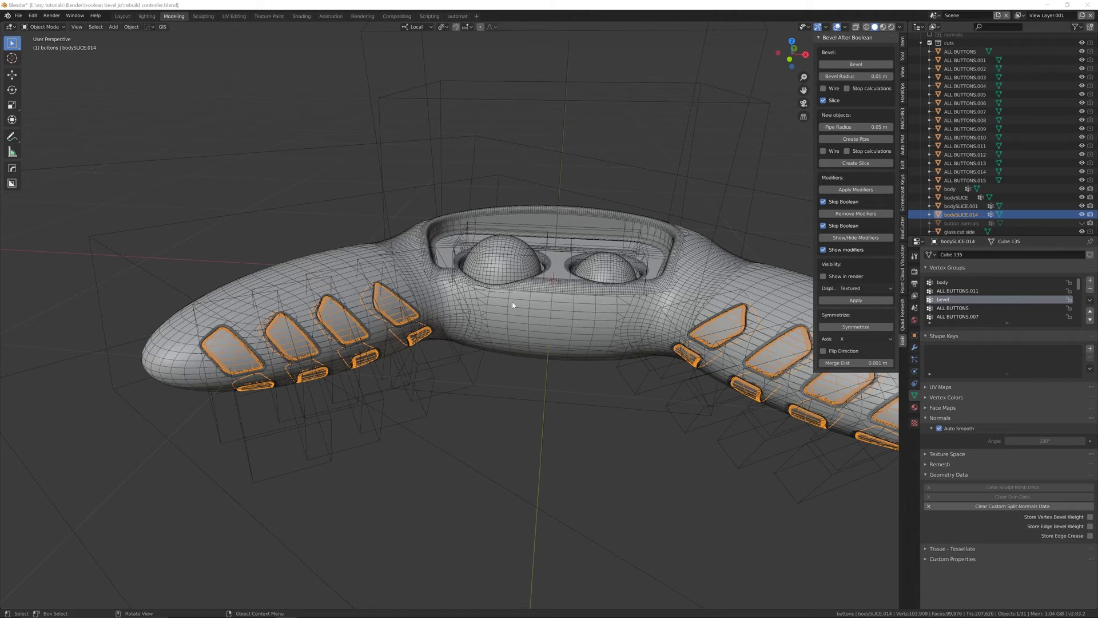
- Open the joined button object in Edit Mode at the upper buttons of the handle
middle_drag(633, 301, 695, 442)
key(Tab)
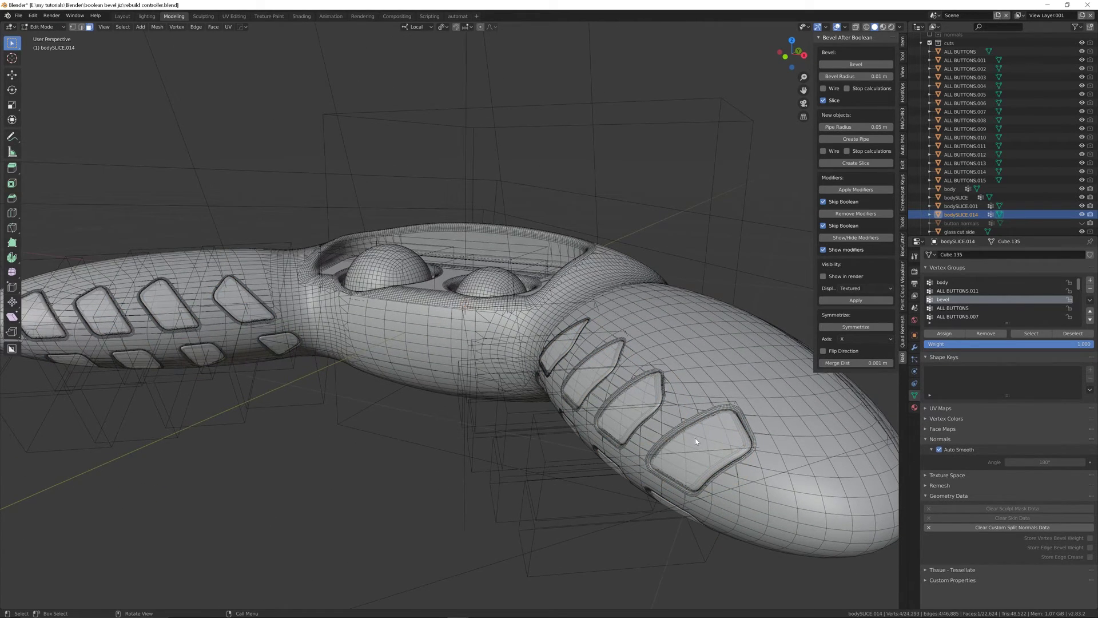
scroll(699, 437, up, 5)
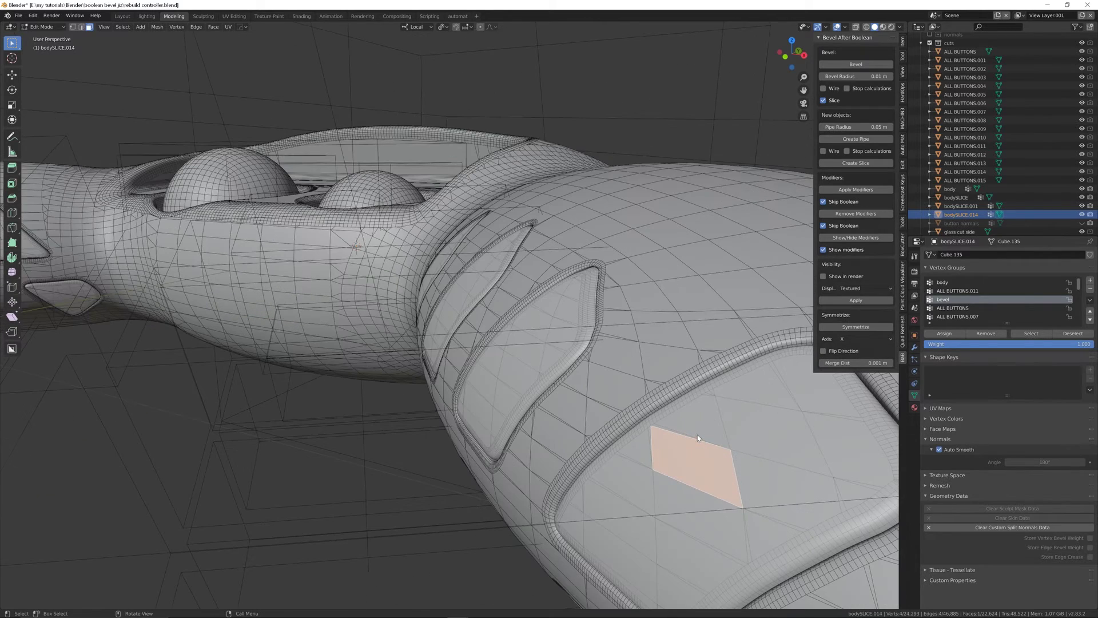
middle_drag(698, 438, 694, 422)
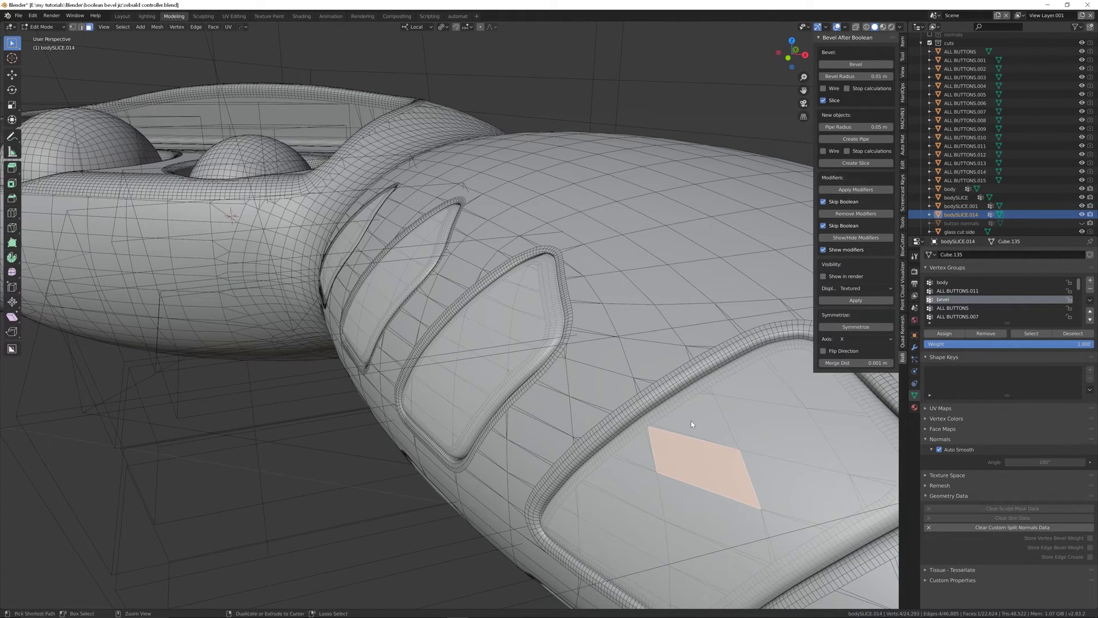
- Try to select the linked flat faces from the selected top face of the button nearest the handle's tip
key(ctrl+shift+alt+f)
key(ctrl+z)
middle_drag(689, 425, 715, 445)
mouse_move(630, 418)
middle_down()
mouse_move(624, 352)
mouse_move(622, 405)
middle_up()
- Switch to edge selection and select the edge loops where the bevel meets the top face on the two upper buttons nearest the tip
key(2)
scroll(622, 408, up, 6)
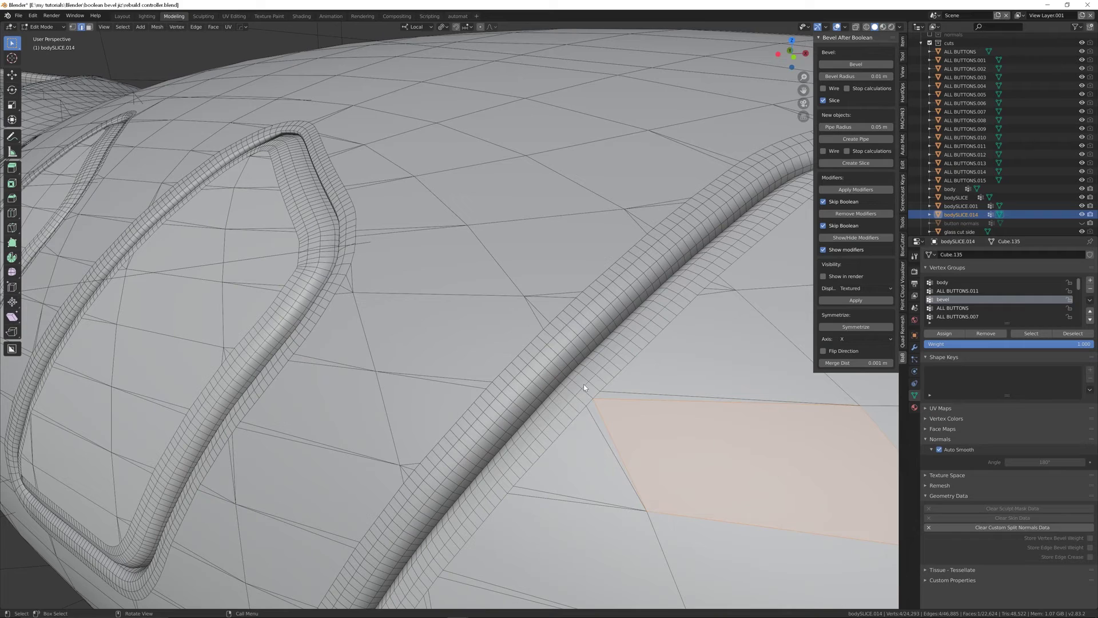
alt+click(587, 388)
scroll(584, 344, down, 4)
scroll(496, 375, up, 3)
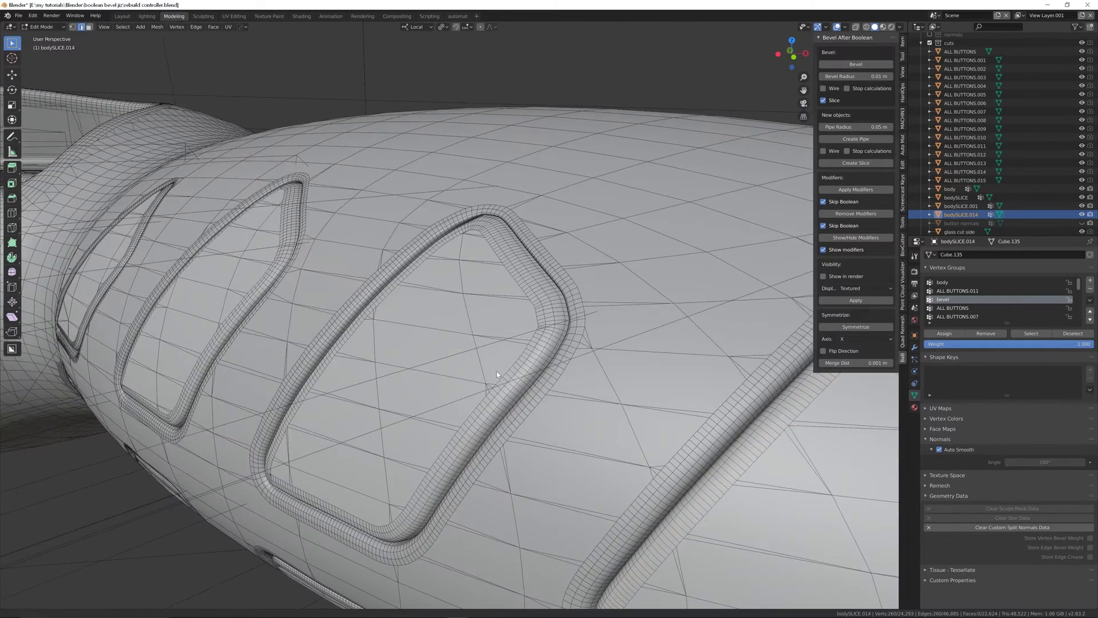
scroll(497, 374, up, 2)
alt+shift+click(530, 369)
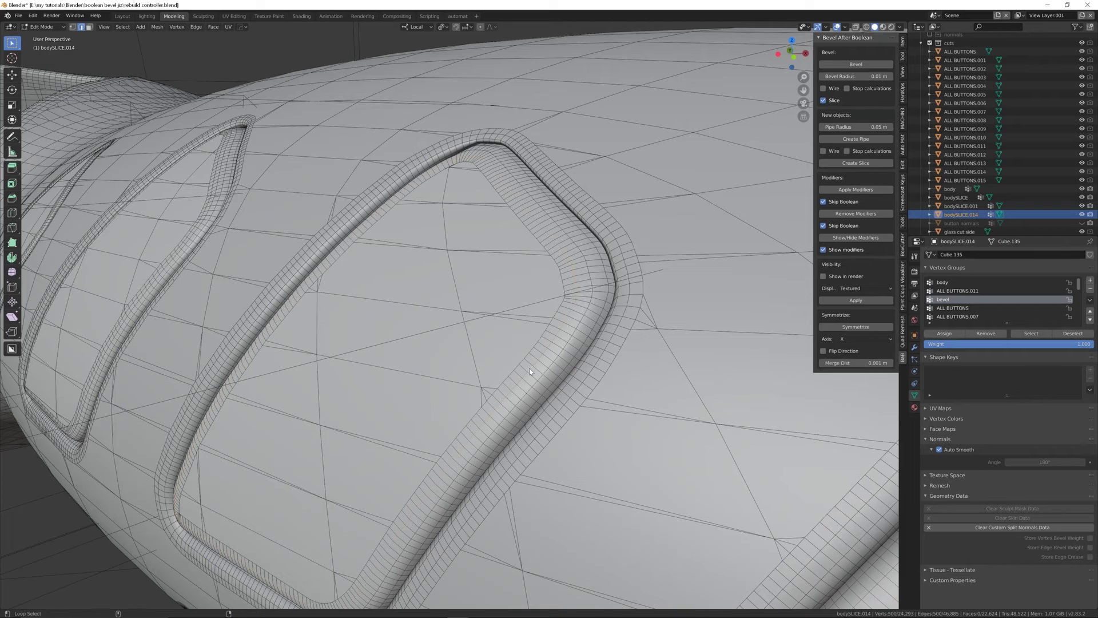
- Add the top-face edge loop of the next upper button on the handle to the selection and undo the last loop pick
scroll(530, 368, down, 5)
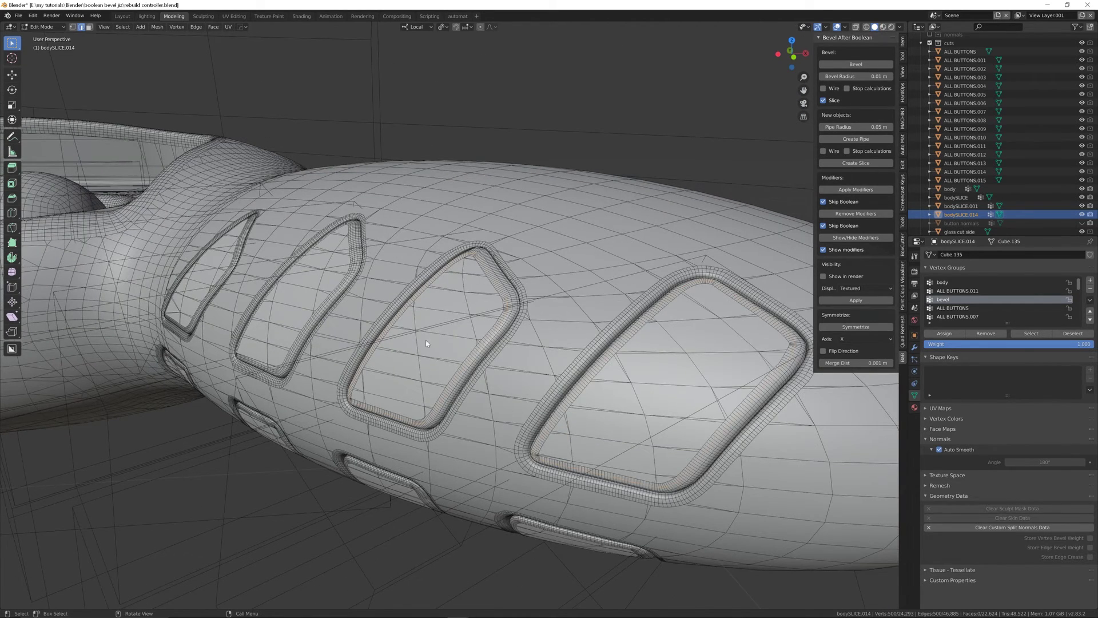
scroll(499, 393, up, 5)
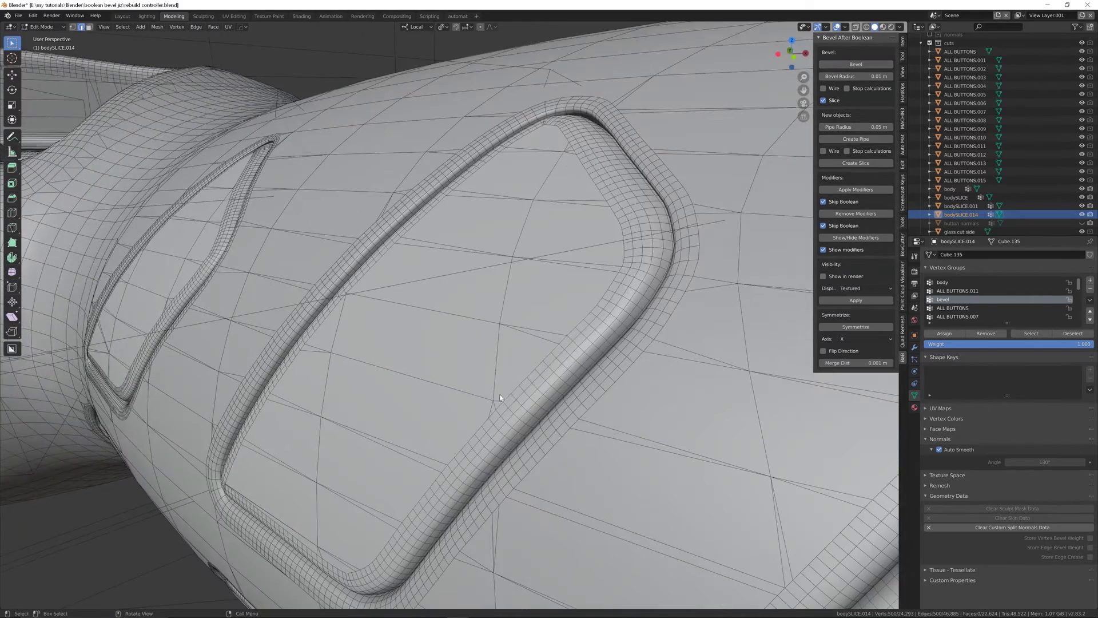
scroll(499, 393, up, 4)
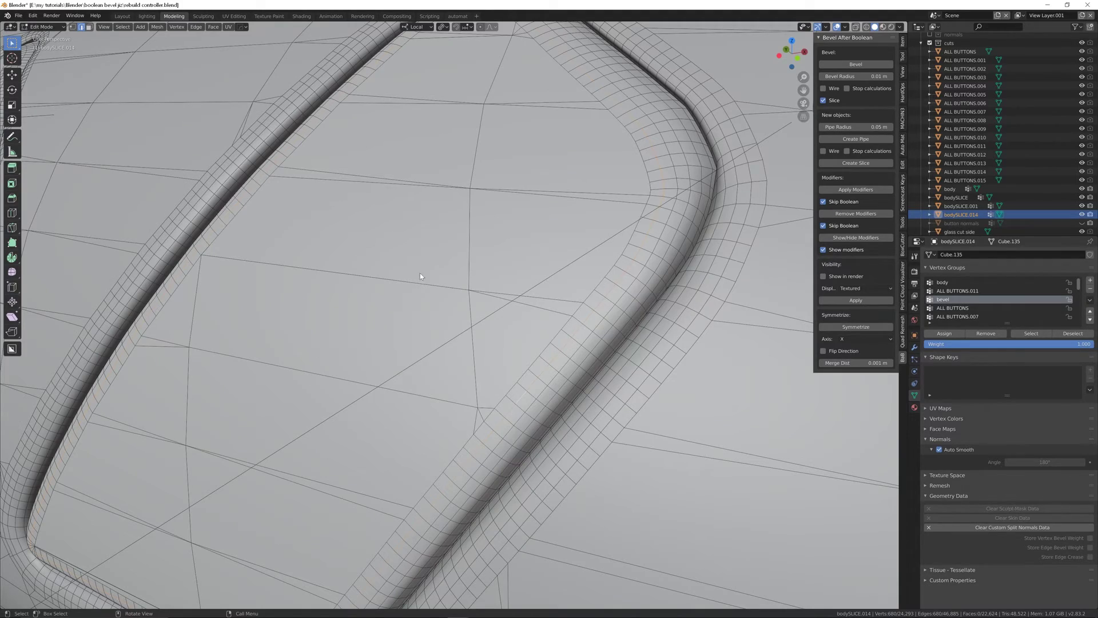
scroll(416, 509, down, 5)
shift+middle_drag(338, 354, 483, 458)
shift+middle_drag(399, 330, 479, 307)
scroll(479, 306, up, 4)
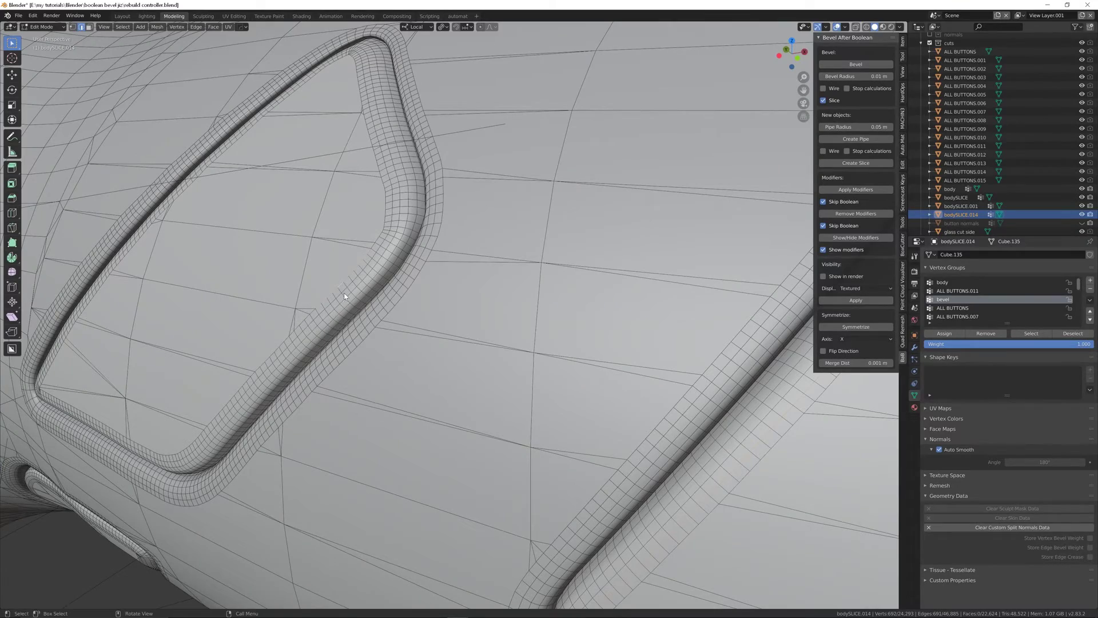
key(ctrl+z)
- Add the edge loops where the bevel meets the top face on further buttons along the handle to the selection
middle_drag(332, 287, 378, 349)
alt+shift+click(422, 344)
mouse_move(377, 349)
ctrl+middle_down()
mouse_move(376, 288)
mouse_move(372, 366)
ctrl+middle_up()
middle_drag(372, 366, 447, 366)
alt+shift+click(456, 235)
ctrl+middle_drag(446, 367, 434, 287)
middle_drag(435, 287, 423, 343)
ctrl+middle_drag(423, 343, 348, 275)
alt+shift+click(347, 276)
- Add the top-face edge loops of all remaining buttons, including those on the other handle, to the selection
alt+shift+click(694, 222)
ctrl+middle_drag(693, 222, 675, 452)
middle_drag(675, 452, 269, 401)
ctrl+middle_drag(269, 401, 320, 435)
ctrl+middle_drag(321, 435, 327, 381)
alt+shift+click(326, 381)
middle_drag(458, 388, 458, 355)
alt+shift+click(420, 169)
ctrl+middle_drag(457, 354, 452, 323)
alt+shift+click(457, 286)
shift+middle_drag(452, 323, 390, 395)
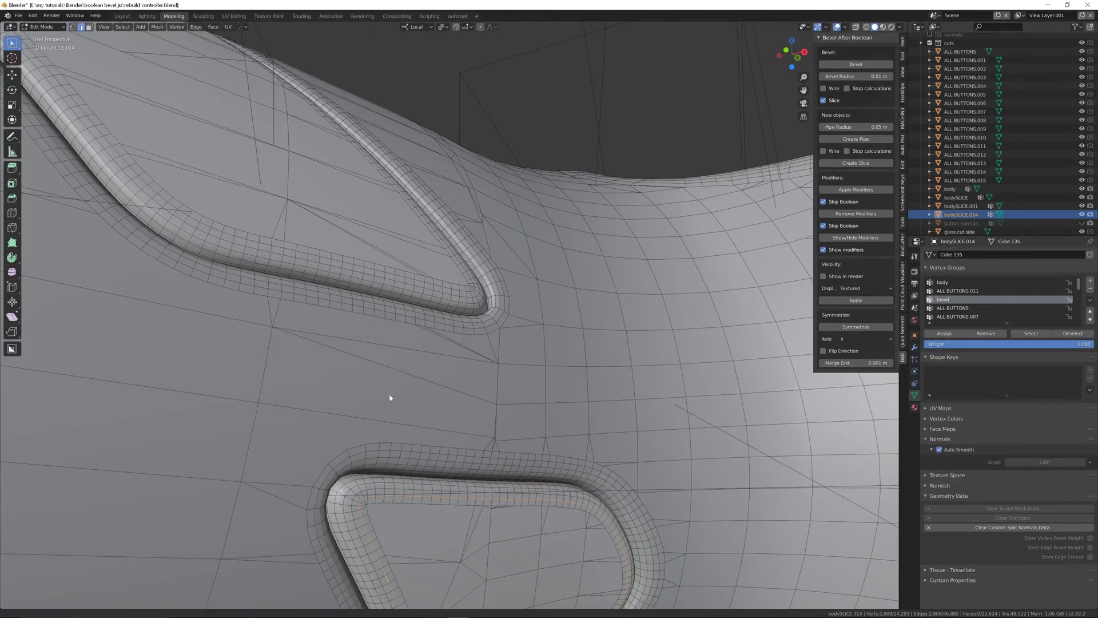
ctrl+middle_drag(277, 257, 335, 286)
alt+shift+click(278, 230)
ctrl+middle_drag(334, 286, 282, 336)
ctrl+middle_drag(584, 246, 432, 287)
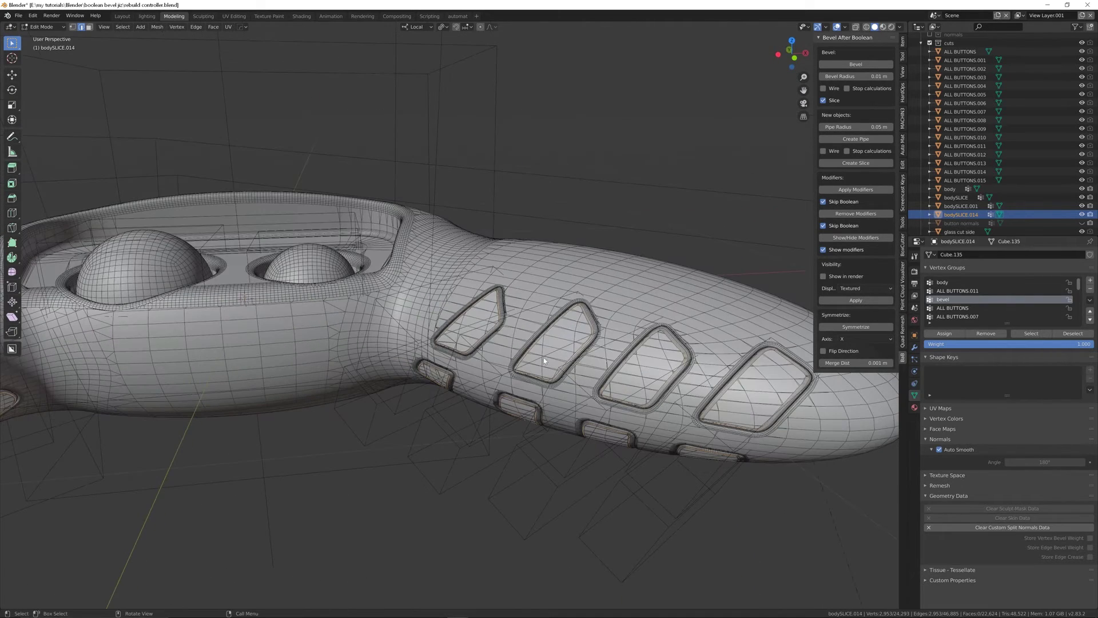
- Select all faces enclosed by the selected button loops with Select Loop Inner-Region
click(123, 27)
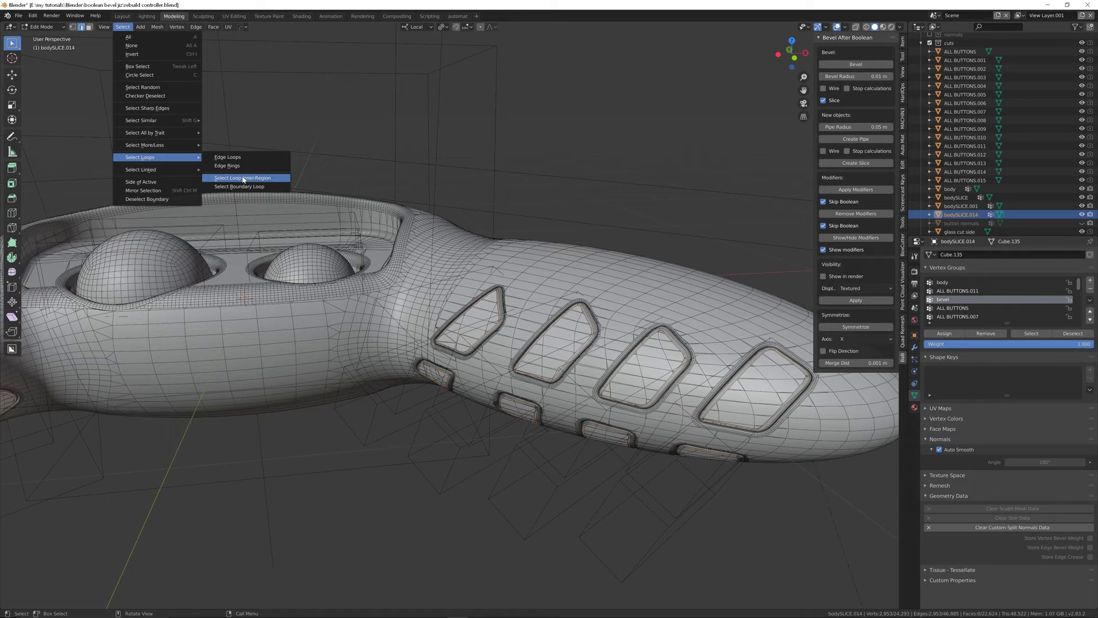
click(242, 178)
middle_drag(650, 326, 745, 340)
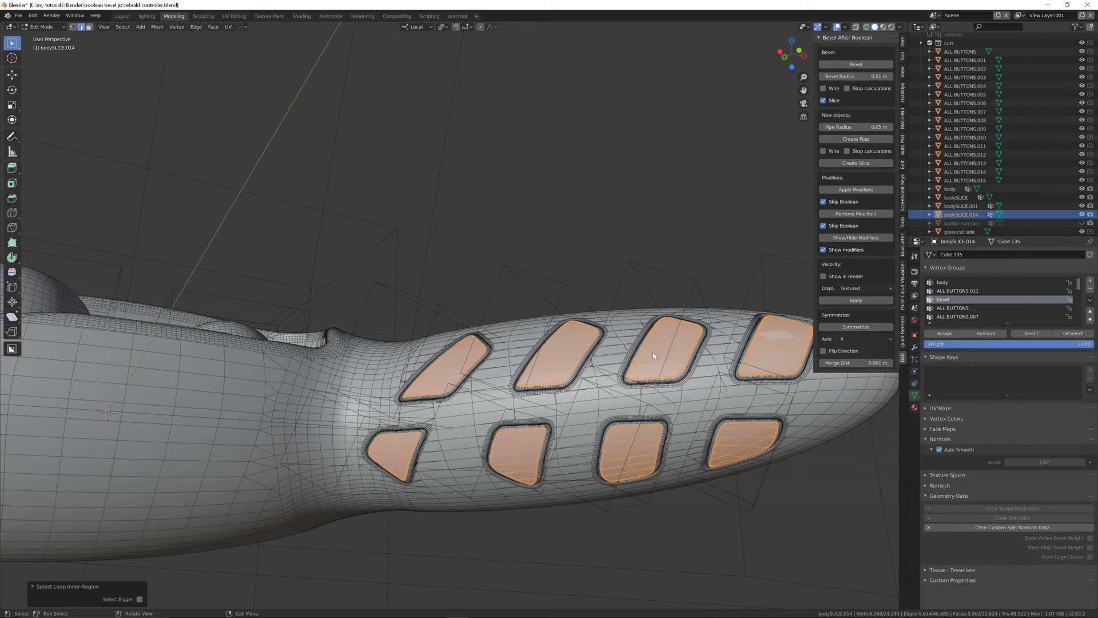
middle_drag(690, 363, 552, 329)
scroll(572, 372, up, 6)
scroll(578, 294, up, 4)
middle_drag(577, 293, 603, 385)
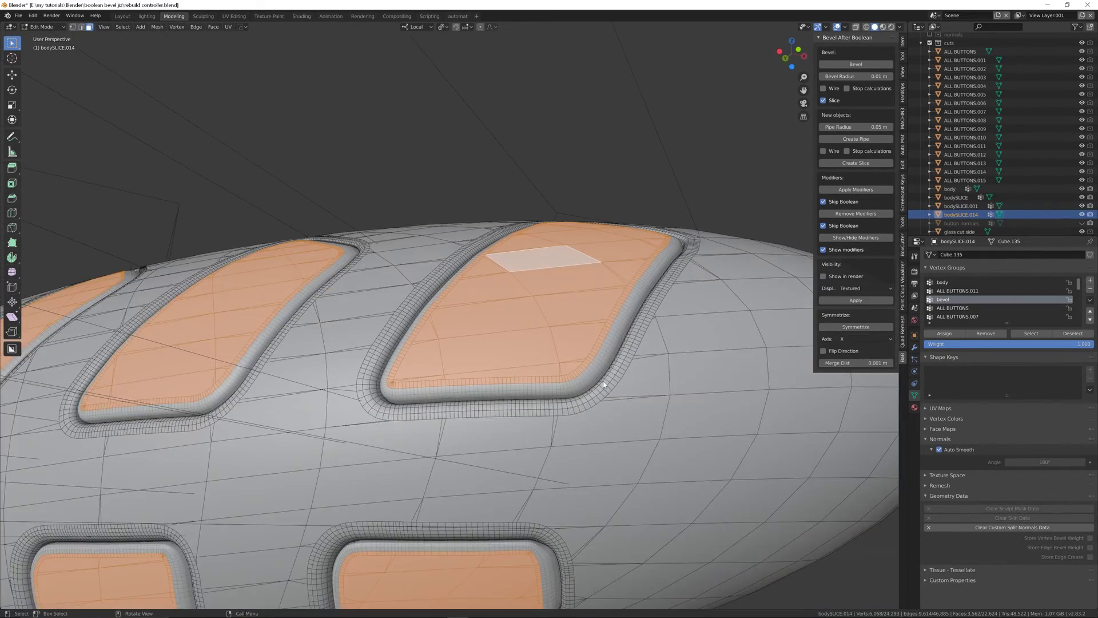
scroll(607, 297, up, 4)
middle_drag(608, 275, 561, 364)
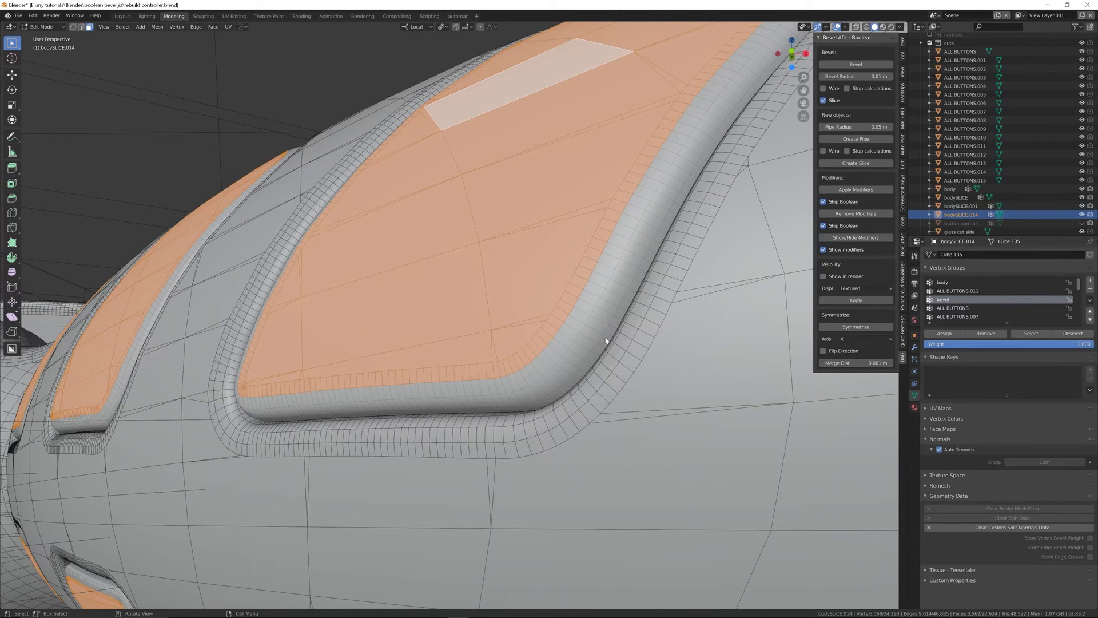
- Switch to wireframe shading, grow the button face selection by five steps, and shrink it by one step
key(z)
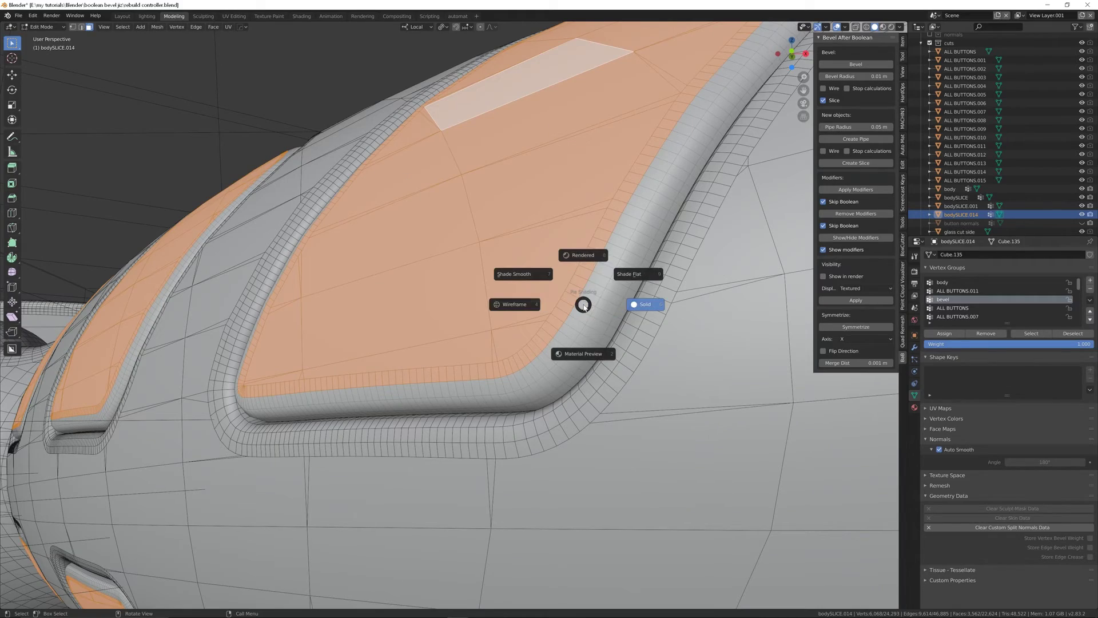
click(522, 311)
mouse_move(523, 312)
middle_down()
mouse_move(608, 324)
mouse_move(601, 335)
middle_up()
key(ctrl+KP_Add)
key(ctrl+KP_Add)
key(ctrl+KP_Add)
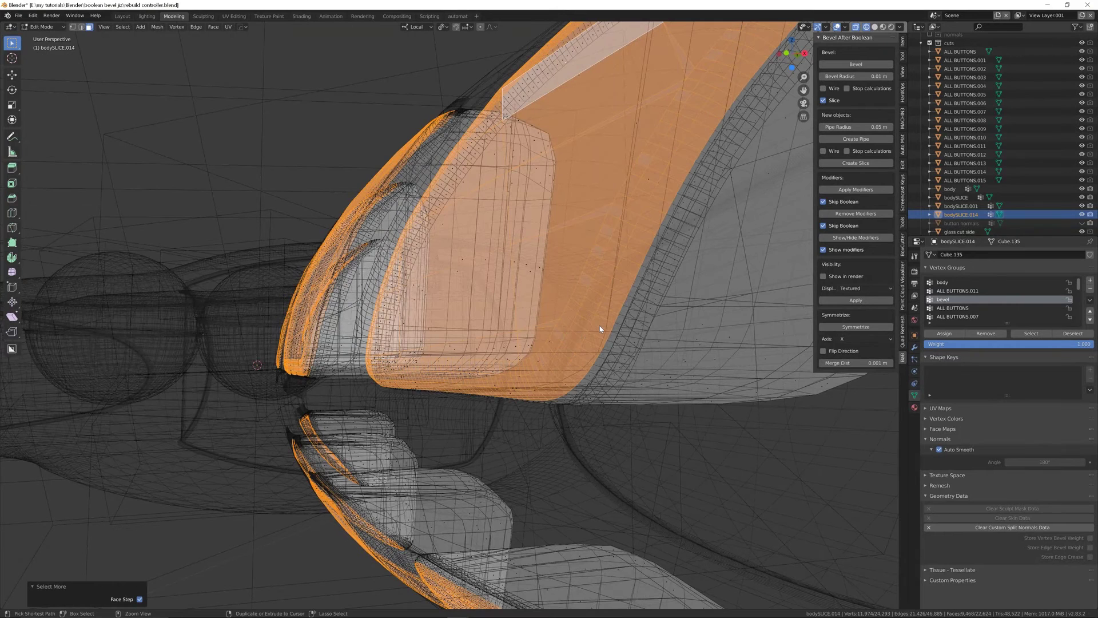
key(ctrl+KP_Add)
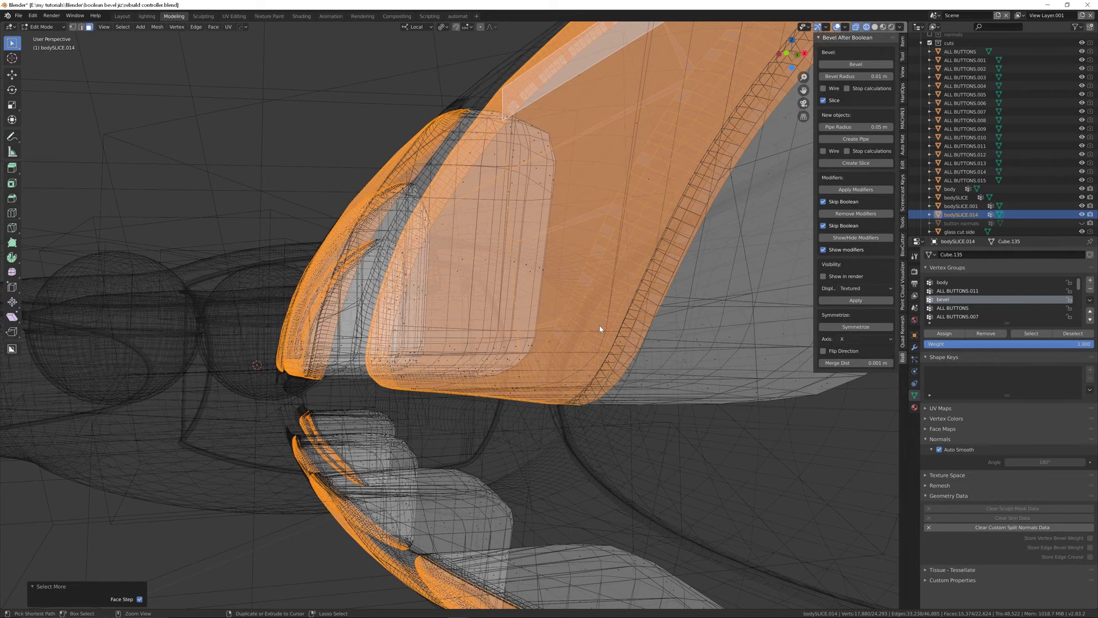
key(ctrl+KP_Add)
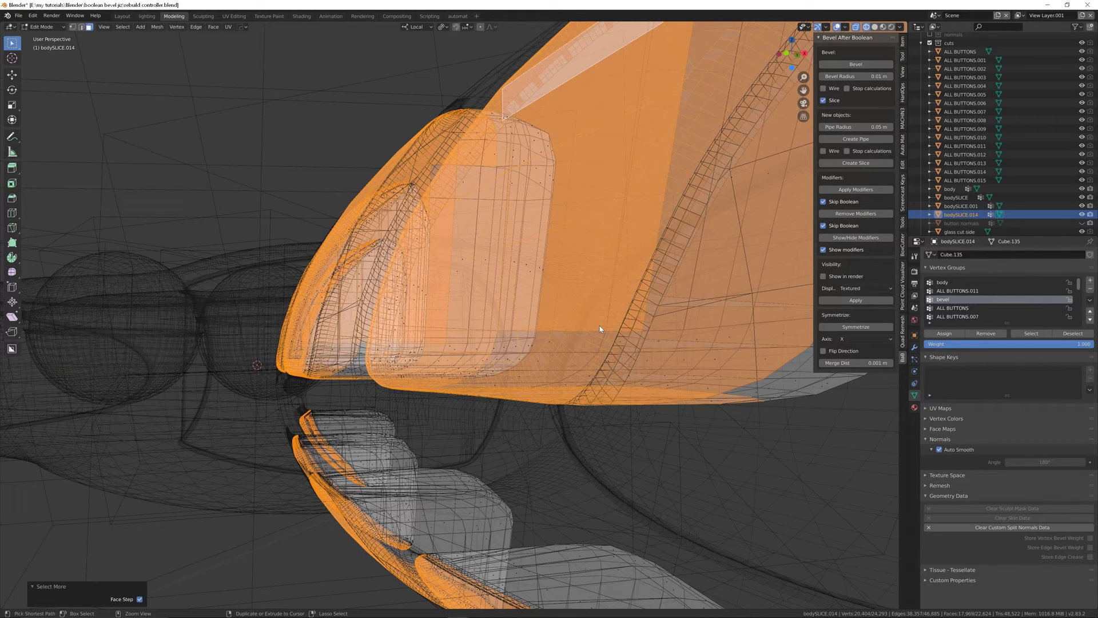
key(ctrl+KP_Subtract)
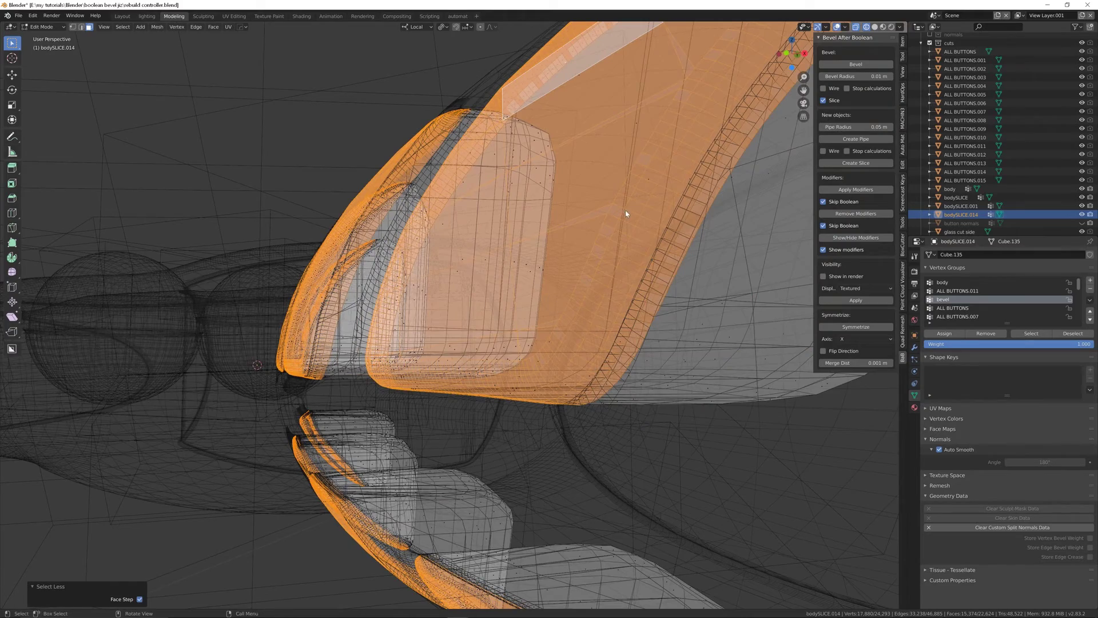
- Return to solid shading and check the grown face selection on the buttons
scroll(625, 213, down, 5)
key(z)
click(785, 232)
mouse_move(785, 231)
middle_down()
mouse_move(571, 184)
mouse_move(589, 232)
mouse_move(554, 272)
mouse_move(533, 250)
mouse_move(702, 281)
mouse_move(541, 297)
middle_up()
scroll(571, 183, down, 4)
scroll(542, 297, up, 4)
scroll(543, 200, down, 3)
mouse_move(544, 201)
middle_down()
mouse_move(515, 240)
mouse_move(549, 208)
middle_up()
scroll(549, 208, up, 3)
scroll(512, 292, up, 3)
middle_drag(513, 292, 507, 270)
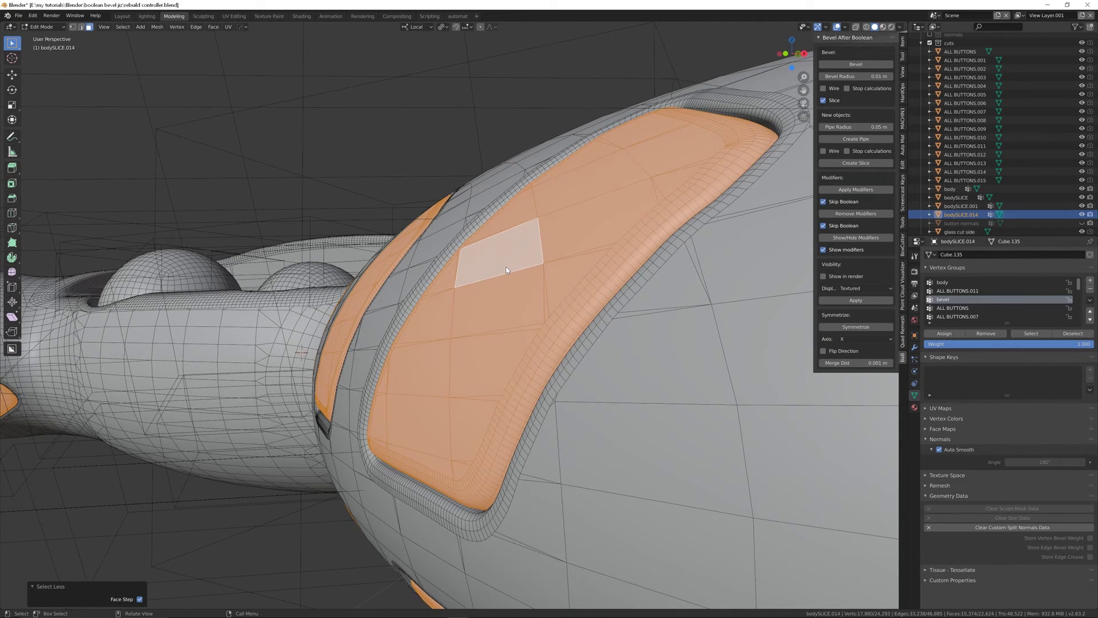
- Set the transform orientation to Normal with Individual Origins as the pivot, and turn on proportional editing
key(comma)
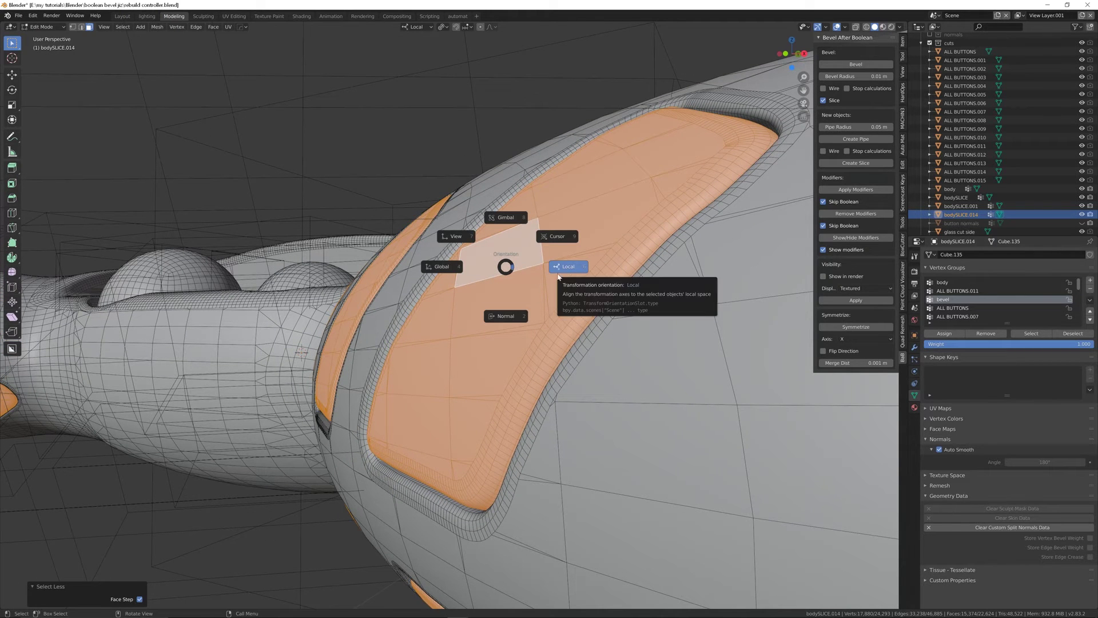
click(506, 316)
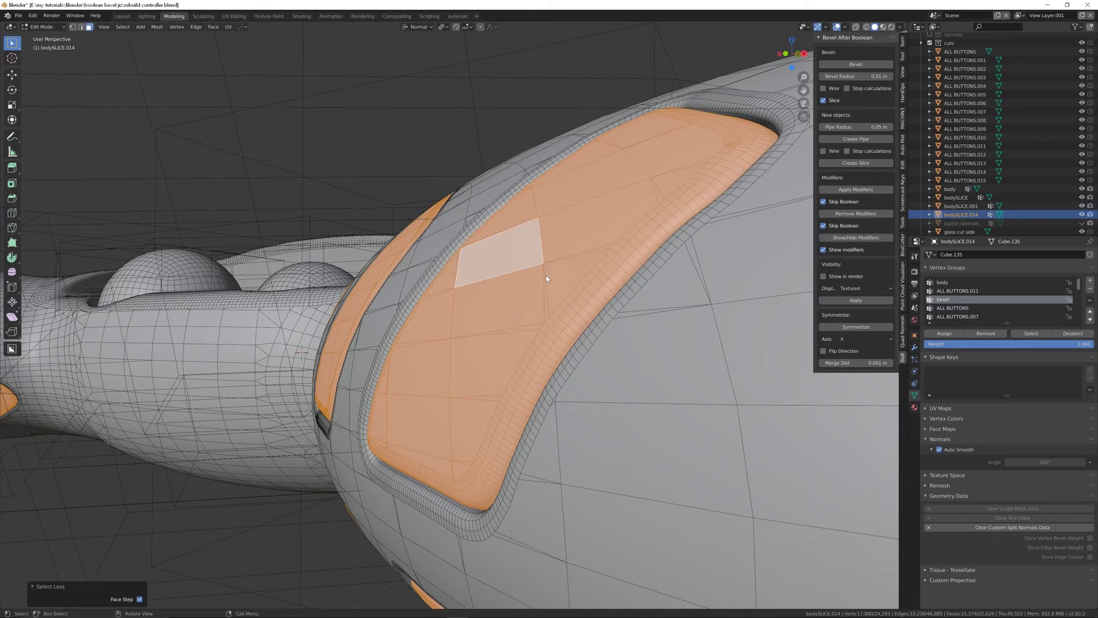
key(period)
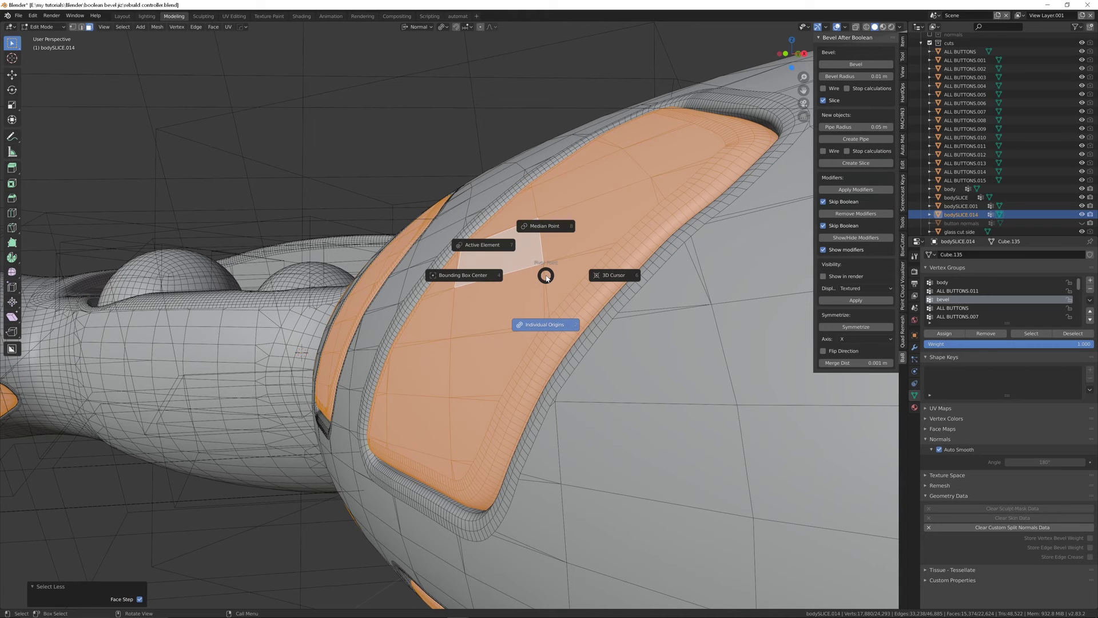
click(542, 325)
middle_drag(541, 321, 495, 302)
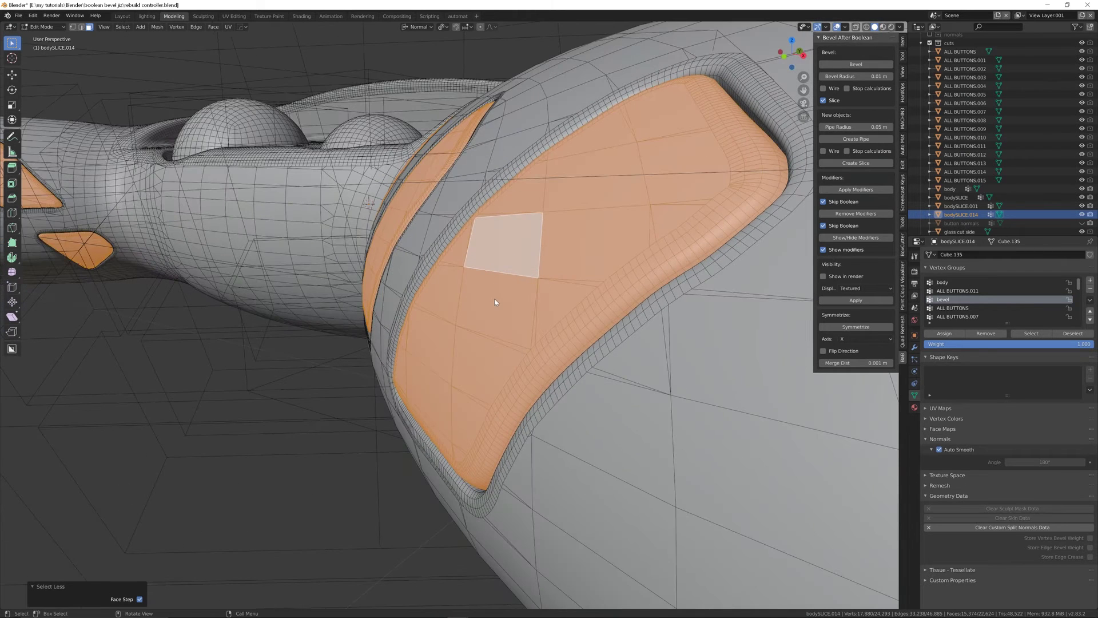
click(481, 28)
middle_drag(538, 302, 537, 298)
- Move the selected button faces outward about 0.009 m along normal Z, with the proportional size reduced to nearly zero
key(g)
key(z)
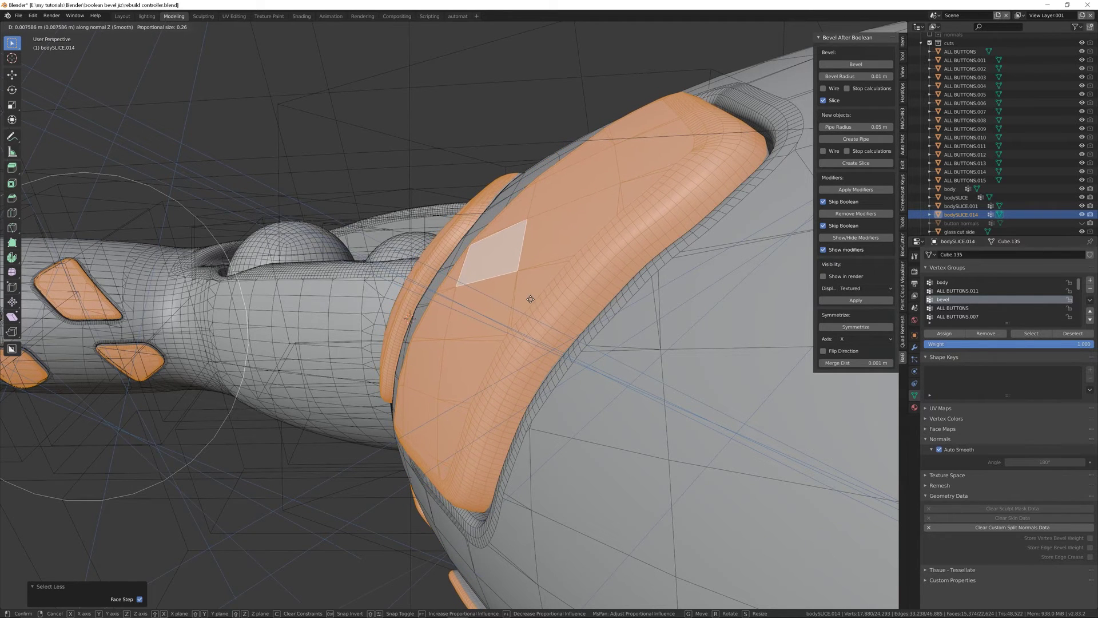
scroll(530, 299, up, 12)
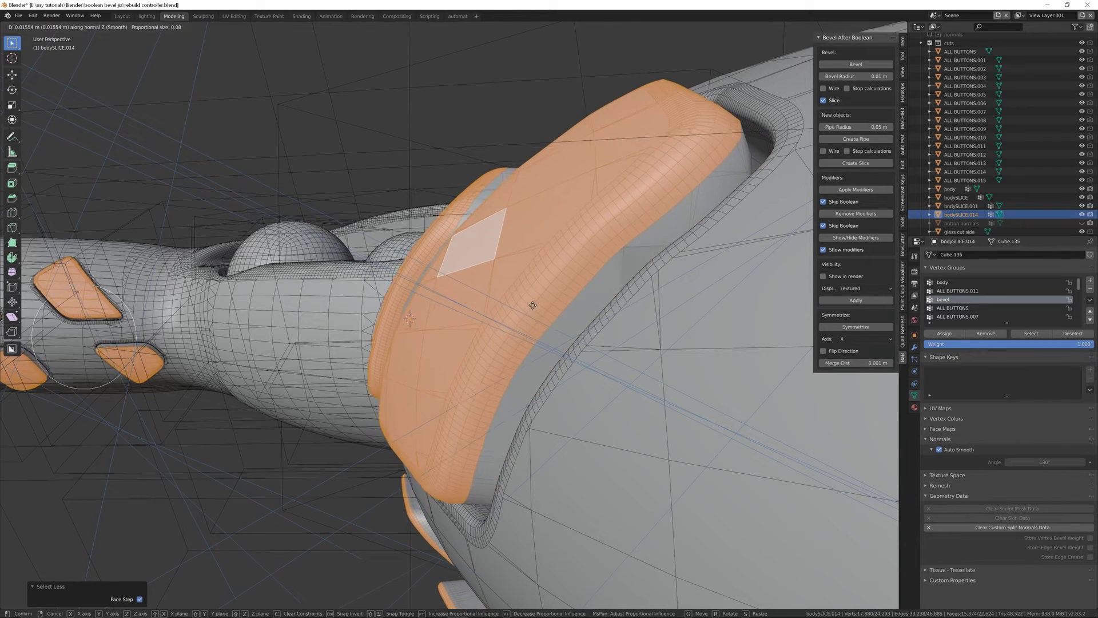
scroll(542, 312, down, 1)
scroll(542, 312, up, 20)
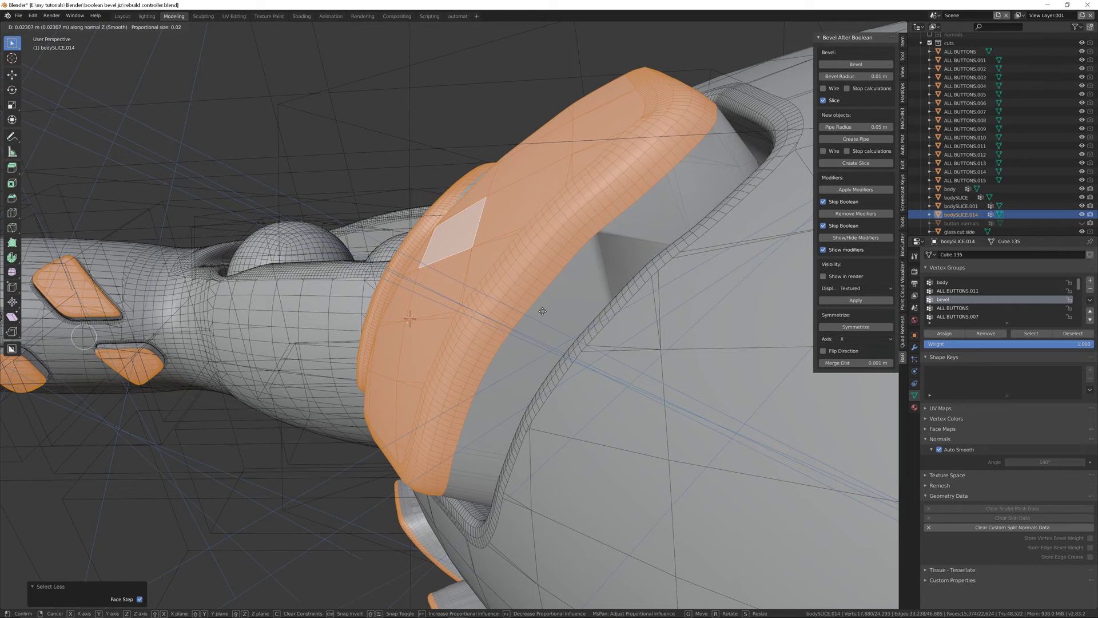
scroll(543, 311, up, 1)
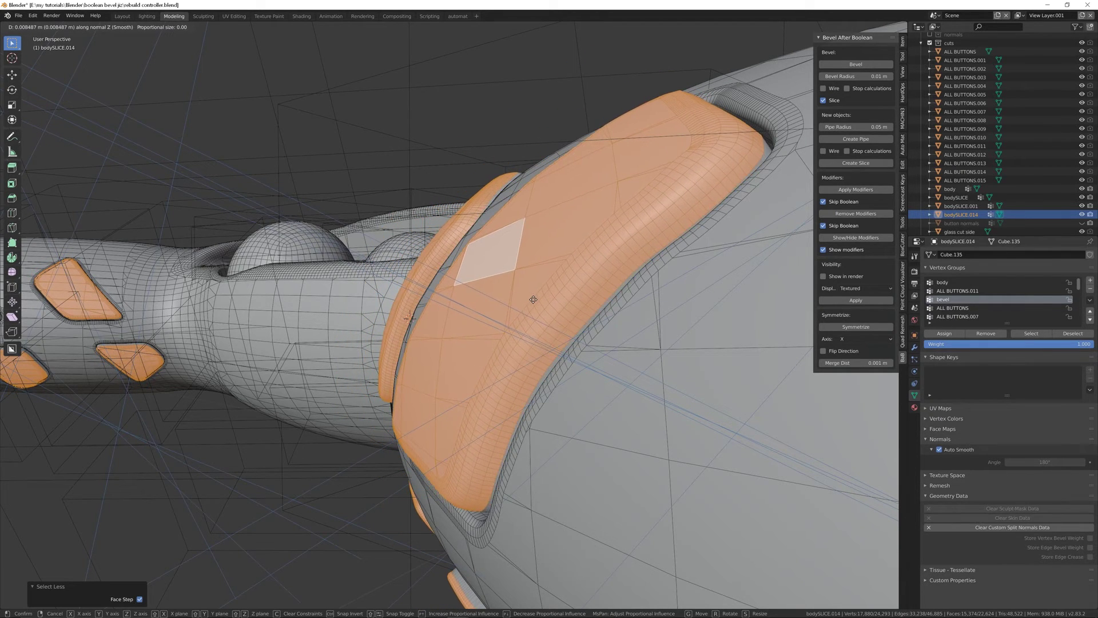
click(533, 300)
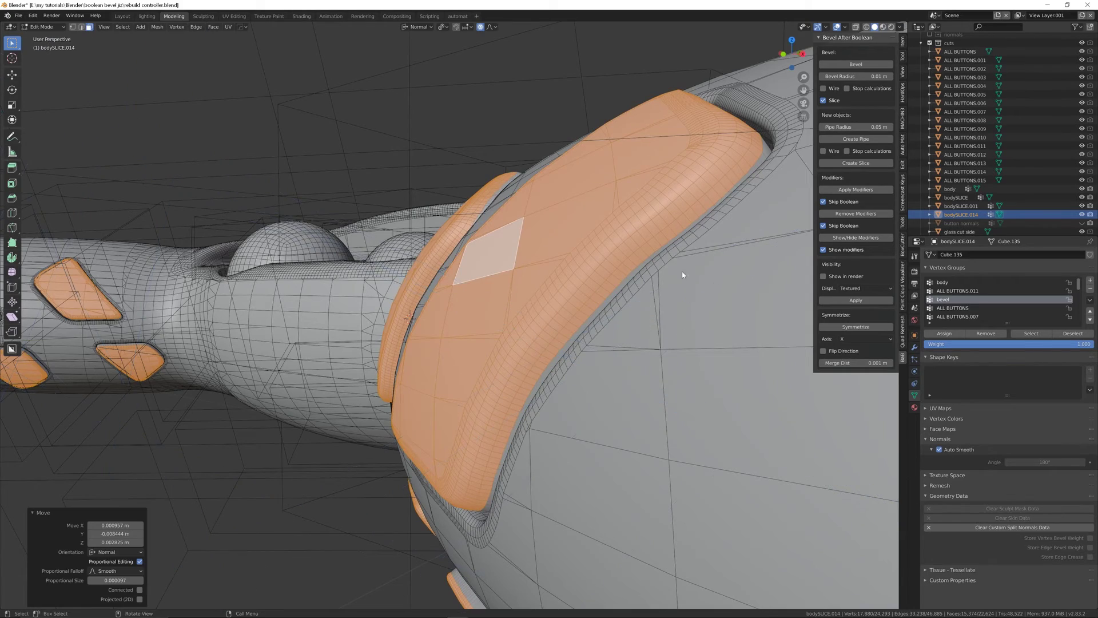
- Return the joined buttons to Object Mode and hide the viewport overlays
scroll(683, 275, down, 5)
middle_drag(630, 297, 691, 201)
scroll(593, 289, down, 3)
key(Tab)
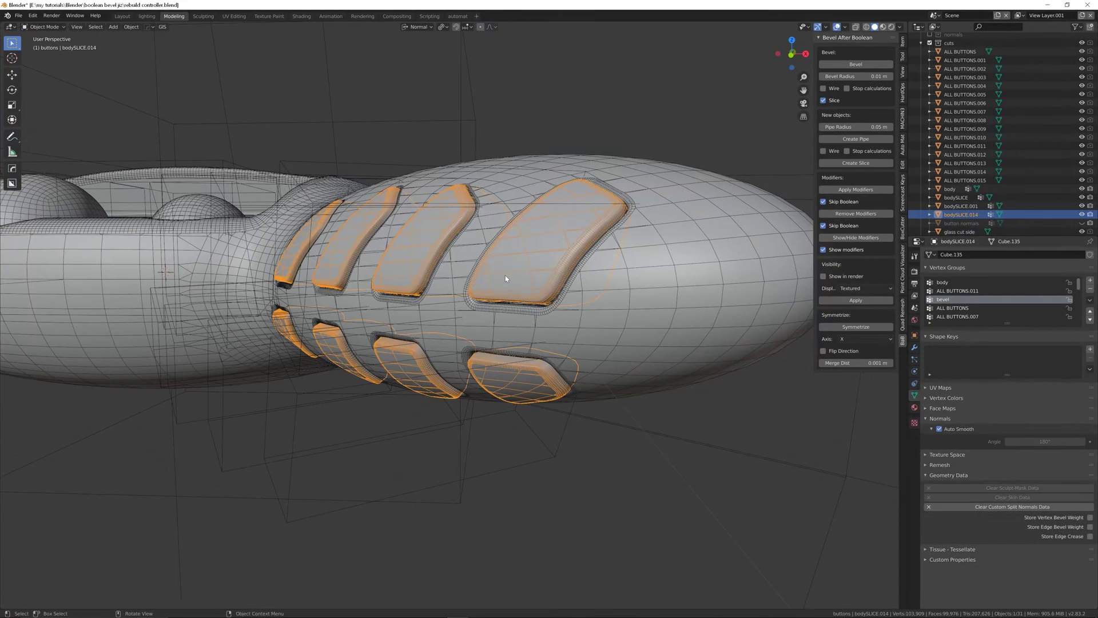
middle_drag(506, 276, 630, 189)
click(839, 28)
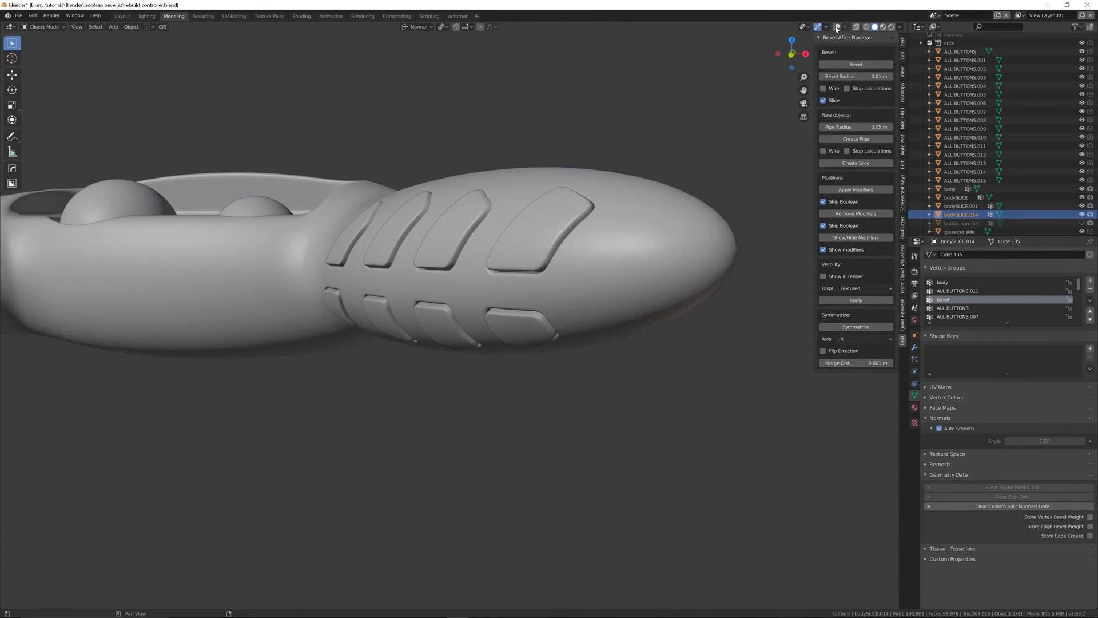
- Examine the raised buttons on both handles and the joystick area of the controller without overlays
middle_drag(538, 304, 486, 221)
scroll(493, 246, up, 2)
middle_drag(495, 266, 383, 344)
scroll(468, 204, up, 2)
scroll(404, 290, up, 2)
scroll(383, 344, down, 4)
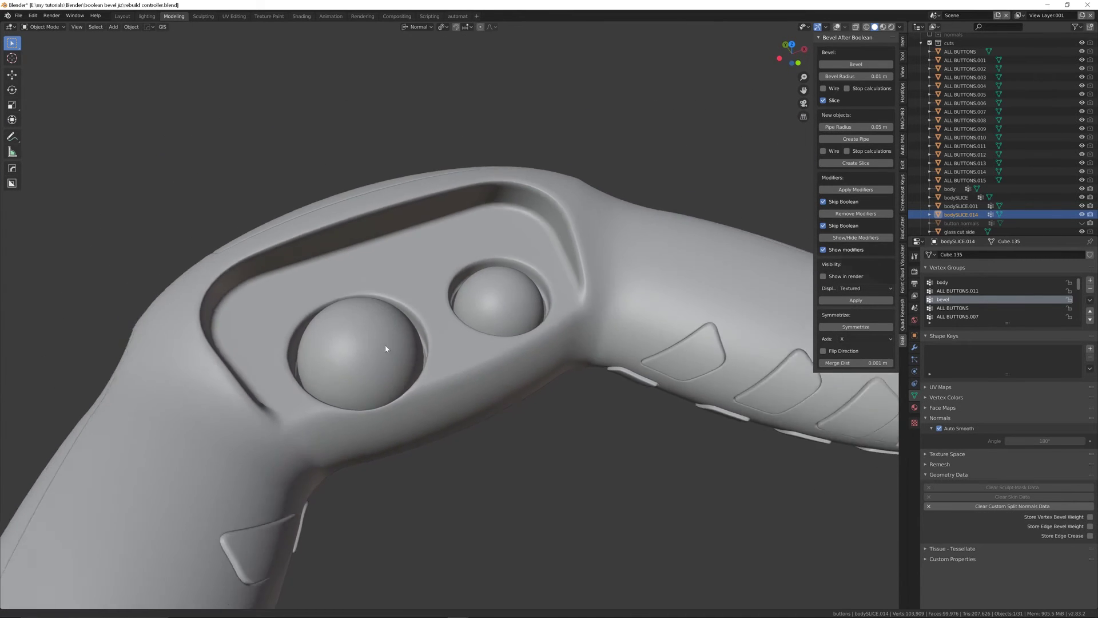
scroll(391, 312, up, 3)
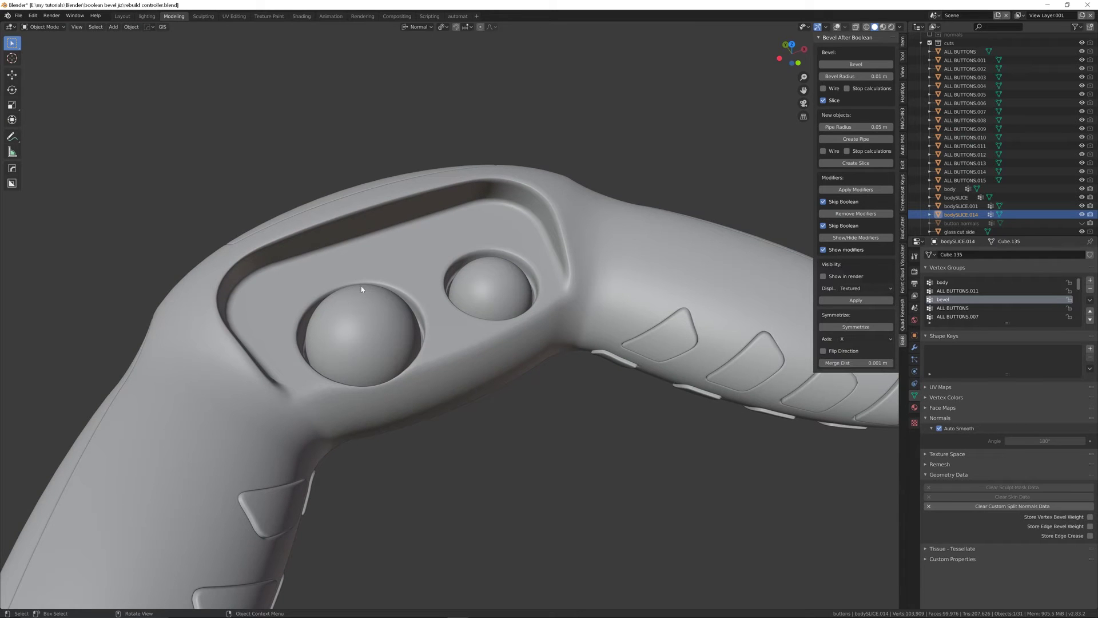
middle_drag(361, 289, 385, 308)
- Select the large joystick ball in the controller's front recess and show the viewport overlays again
click(354, 311)
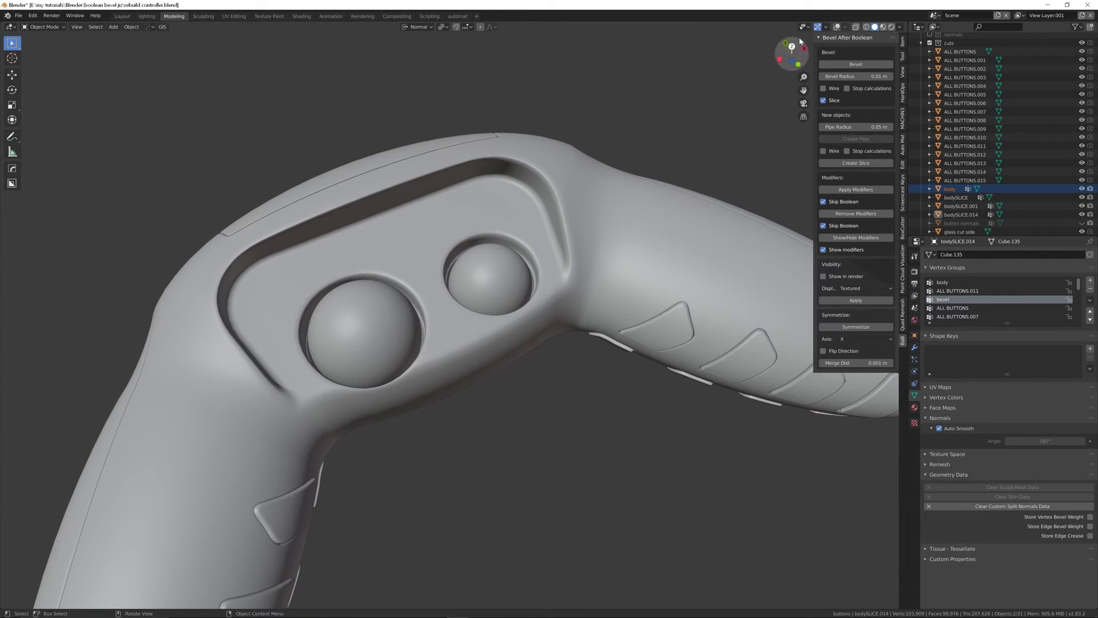
click(837, 27)
scroll(442, 245, up, 2)
middle_drag(441, 245, 299, 313)
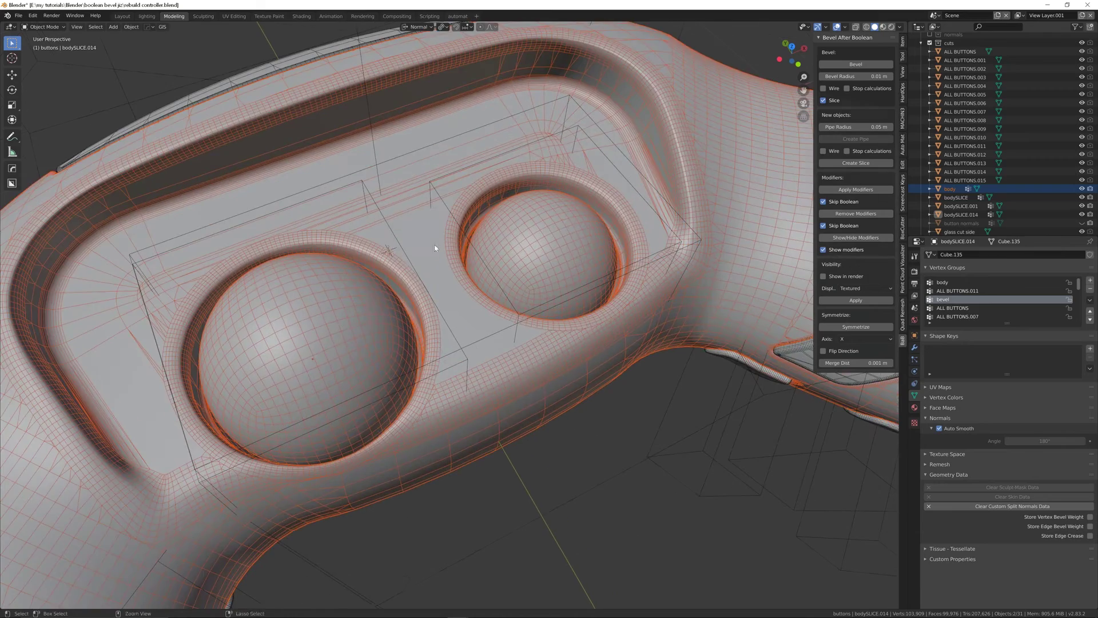
scroll(300, 313, up, 2)
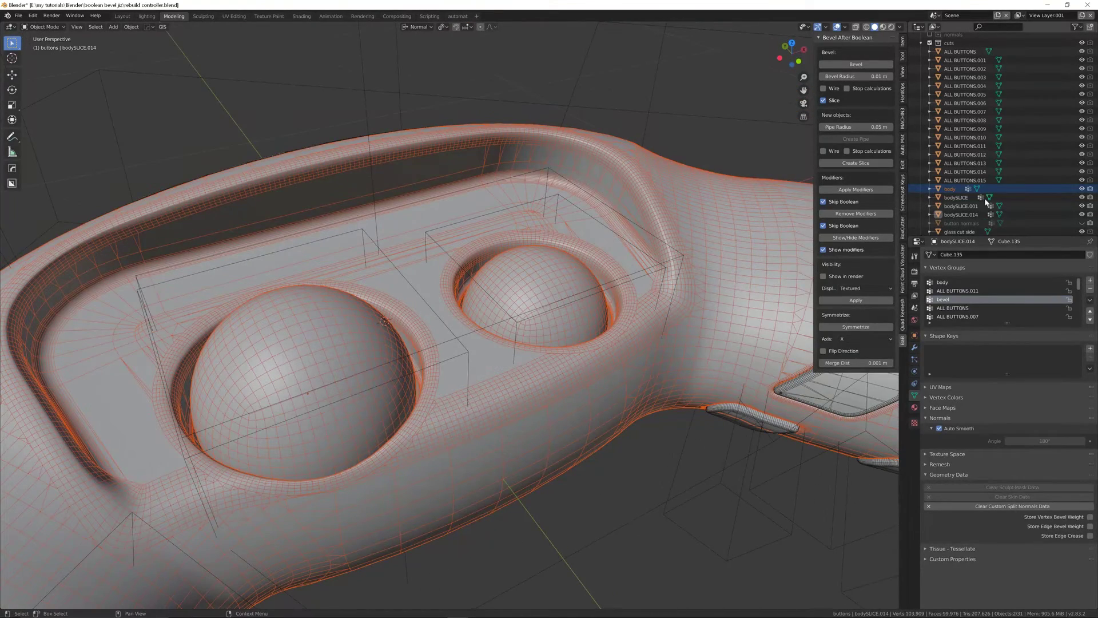
- Unhide the "top of left joystick" object above the large joystick ball
scroll(955, 114, down, 3)
scroll(954, 114, down, 3)
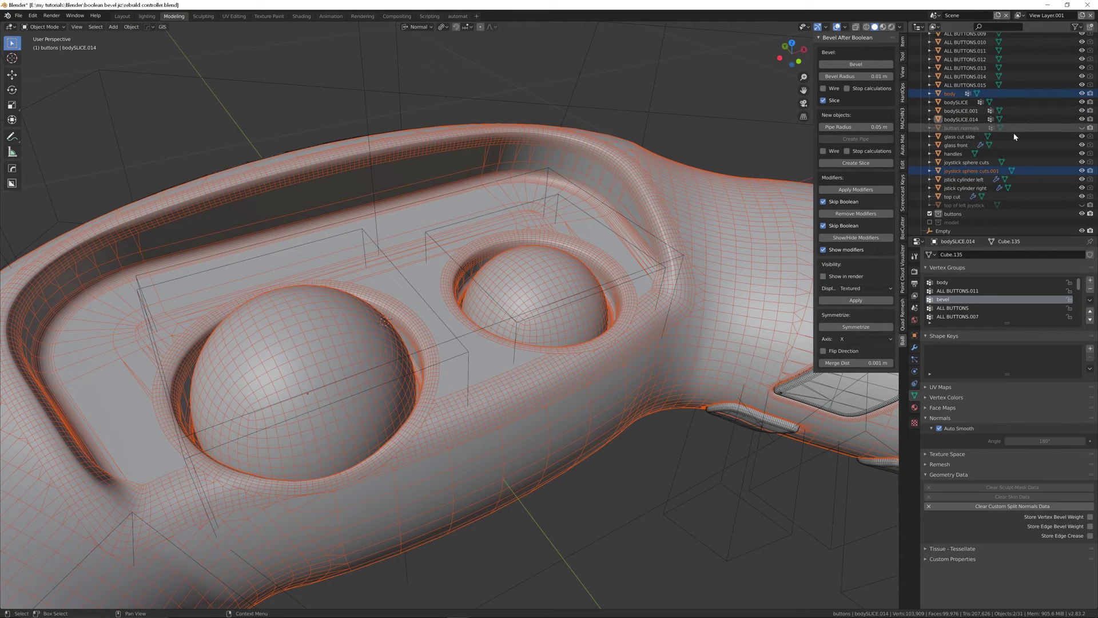
click(1081, 205)
middle_drag(390, 372, 344, 347)
scroll(361, 347, up, 4)
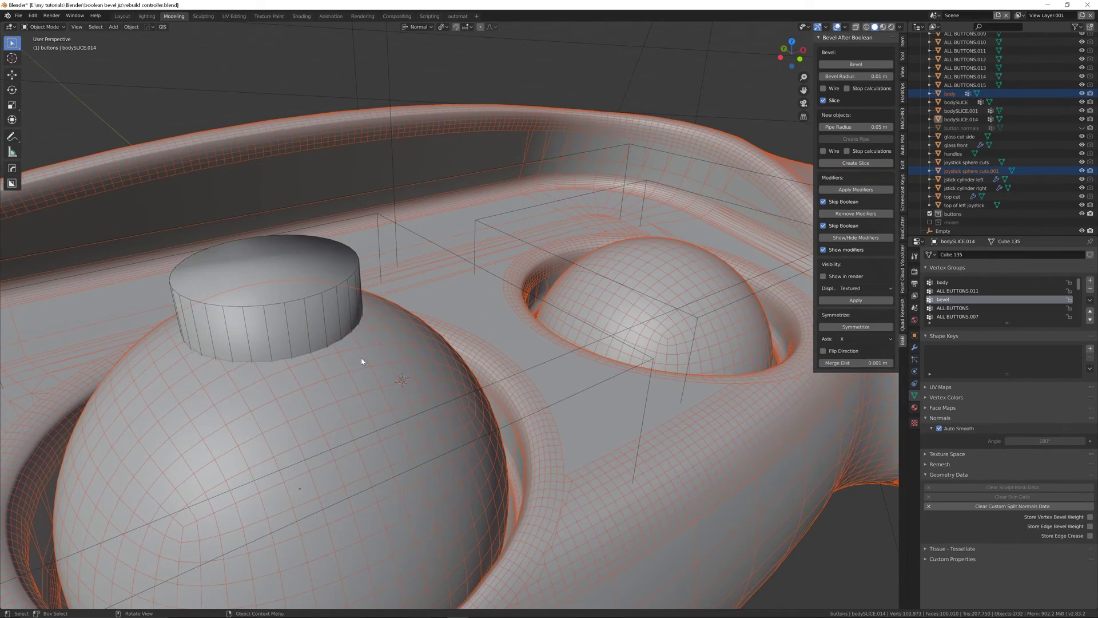
middle_drag(356, 315, 391, 362)
scroll(380, 362, down, 4)
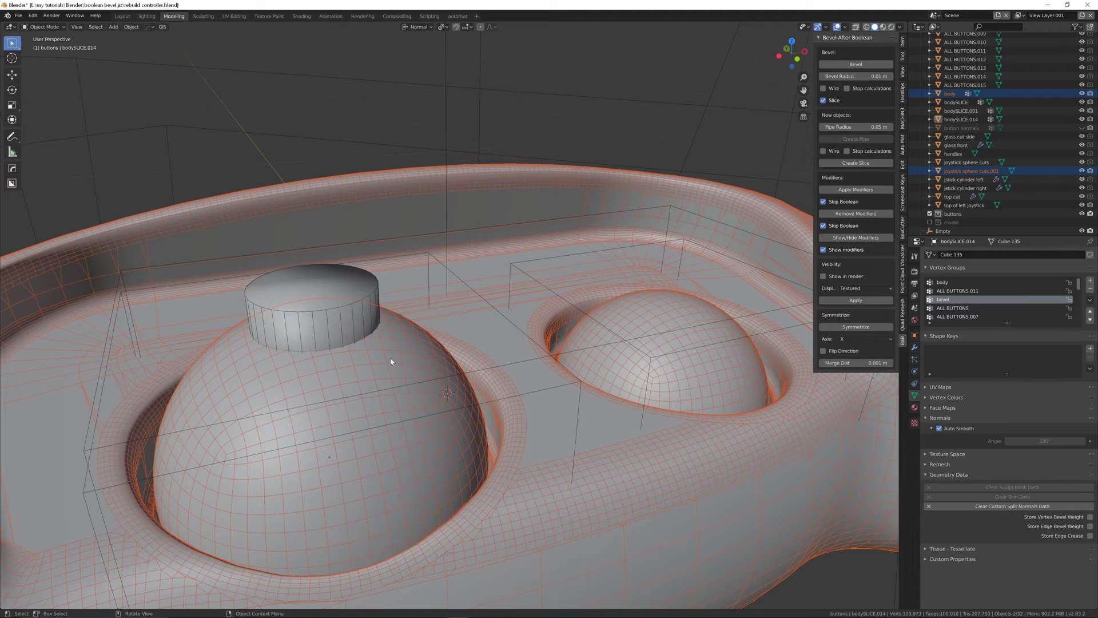
- Enable Auto Smooth at 30° on the "top of left joystick" cylinder and return it to Object Mode
click(345, 332)
key(Tab)
middle_drag(334, 315, 305, 309)
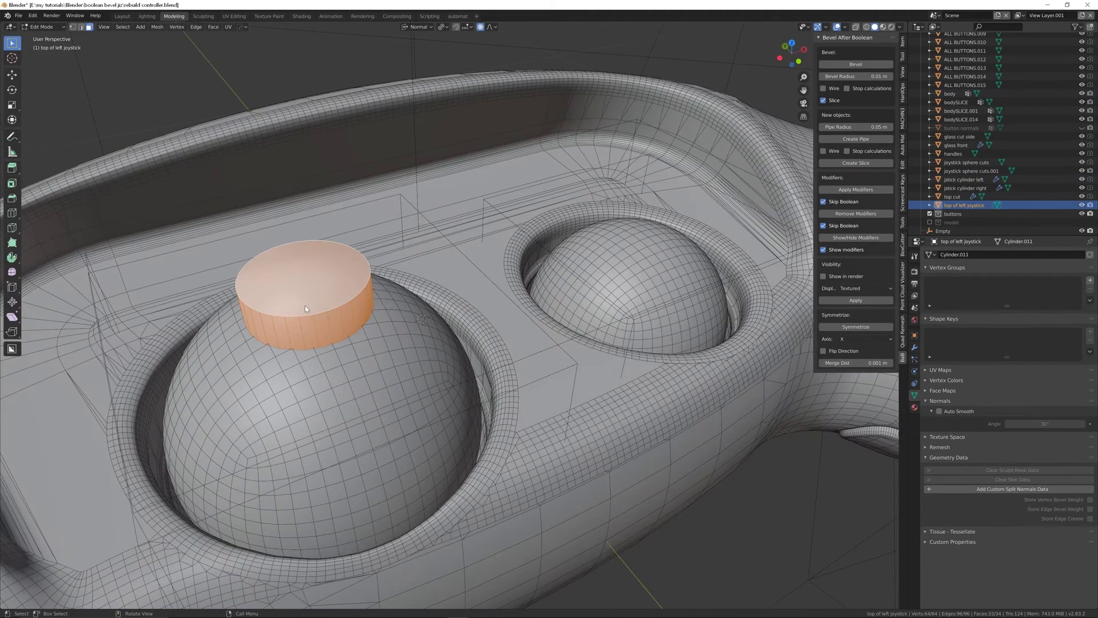
click(914, 347)
click(914, 359)
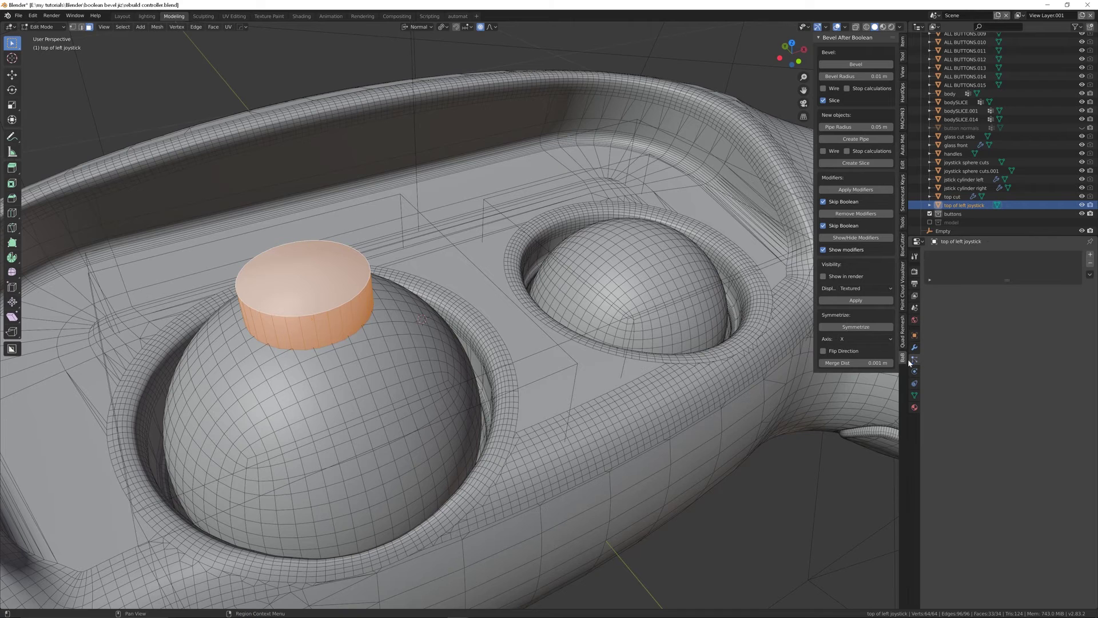
click(914, 383)
click(914, 394)
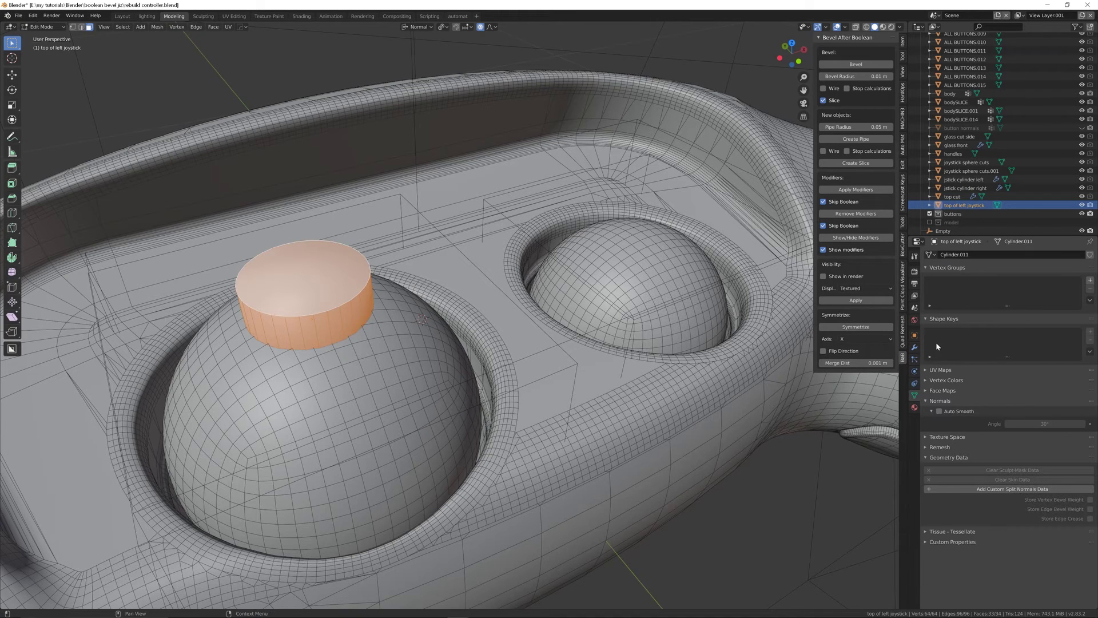
click(939, 411)
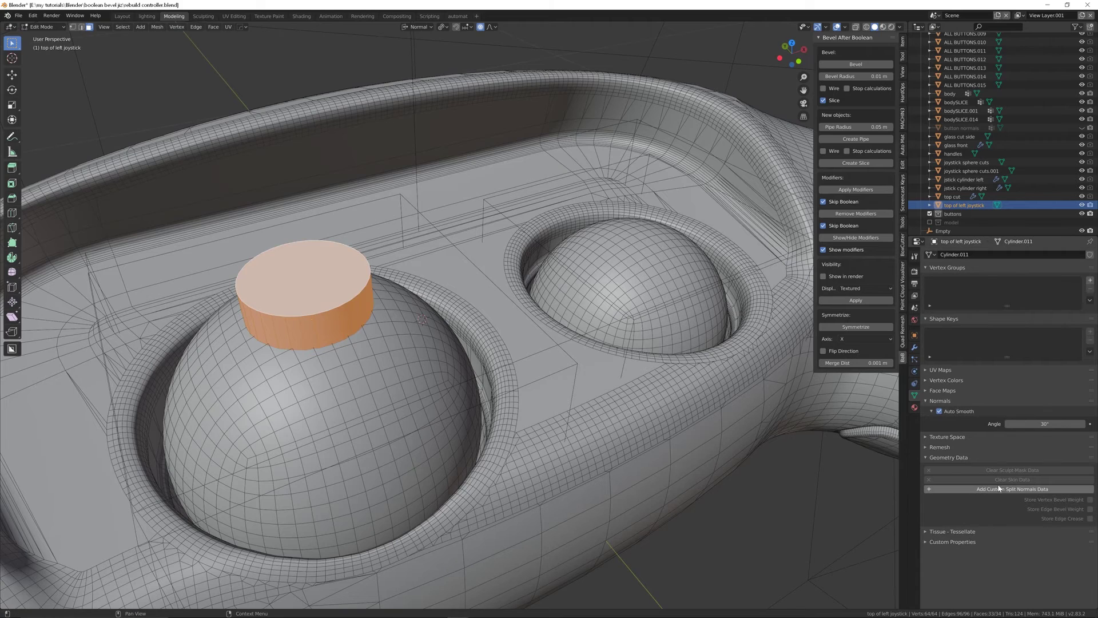
middle_drag(332, 331, 379, 321)
key(Tab)
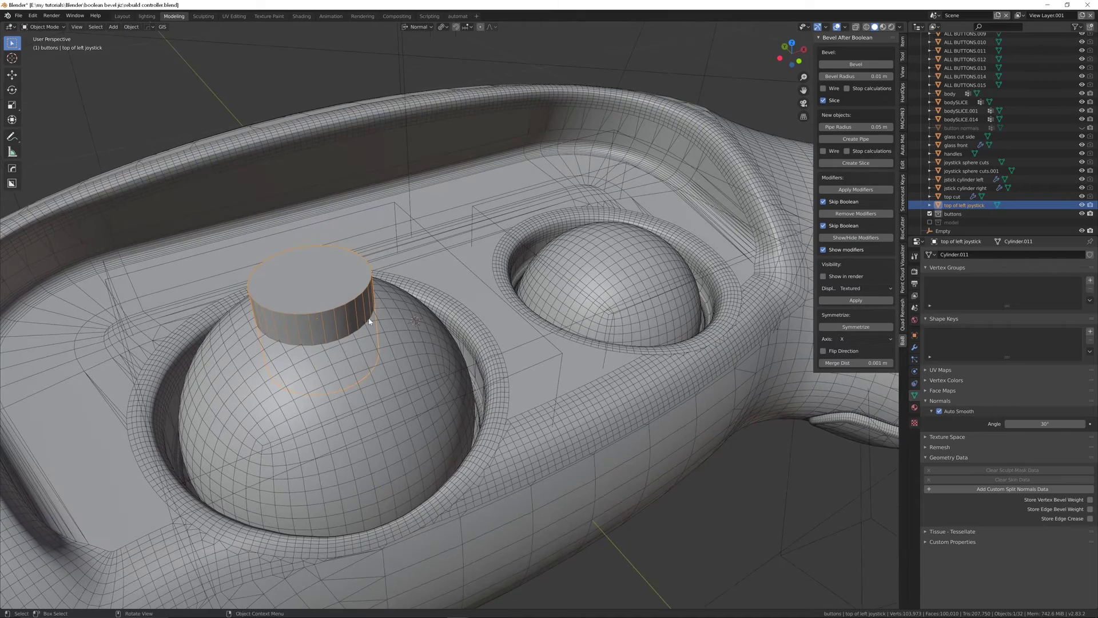
- Union the "top of left joystick" cylinder onto the joystick sphere as a live boolean brush
shift+click(391, 324)
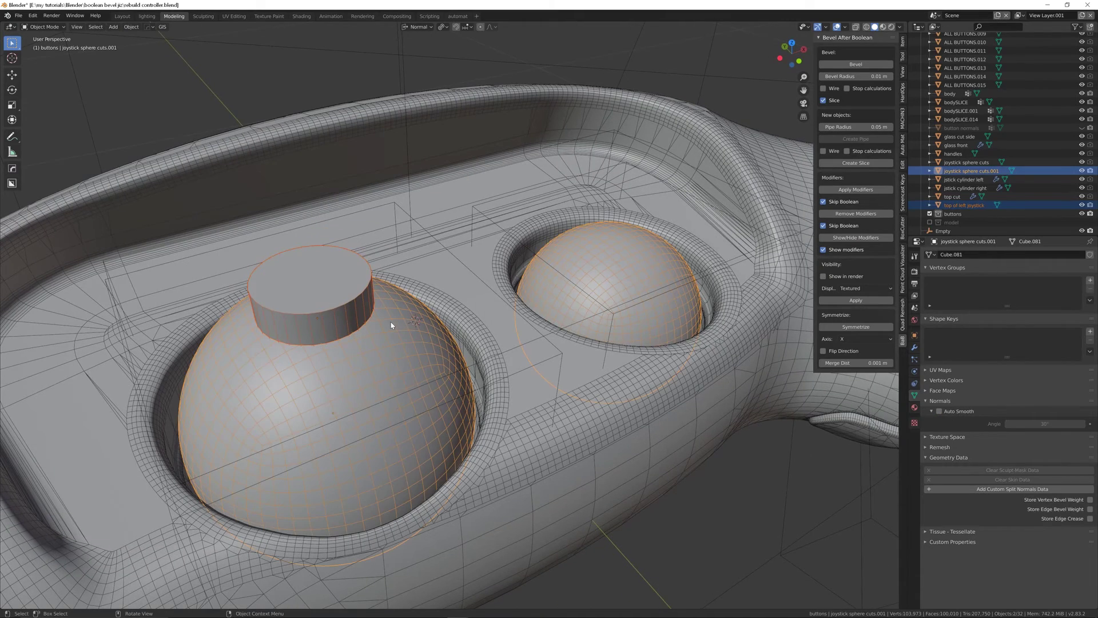
key(ctrl+shift+KP_Add)
scroll(377, 275, up, 3)
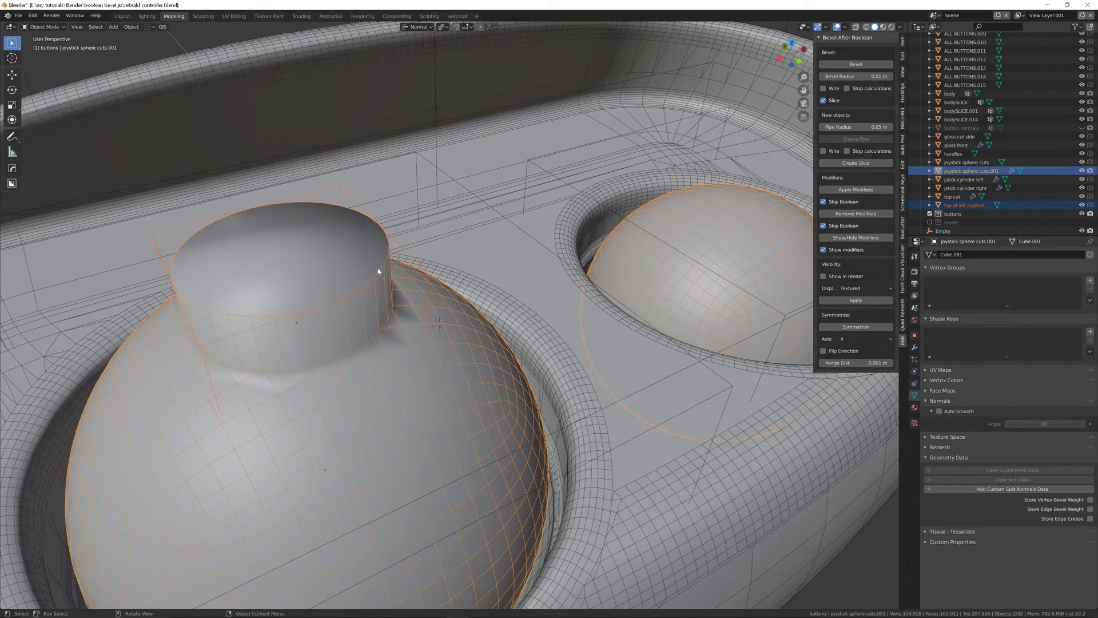
- Bevel the joystick boolean with a 0.01 m radius, turning Slice off and setting the operation to Union
click(856, 64)
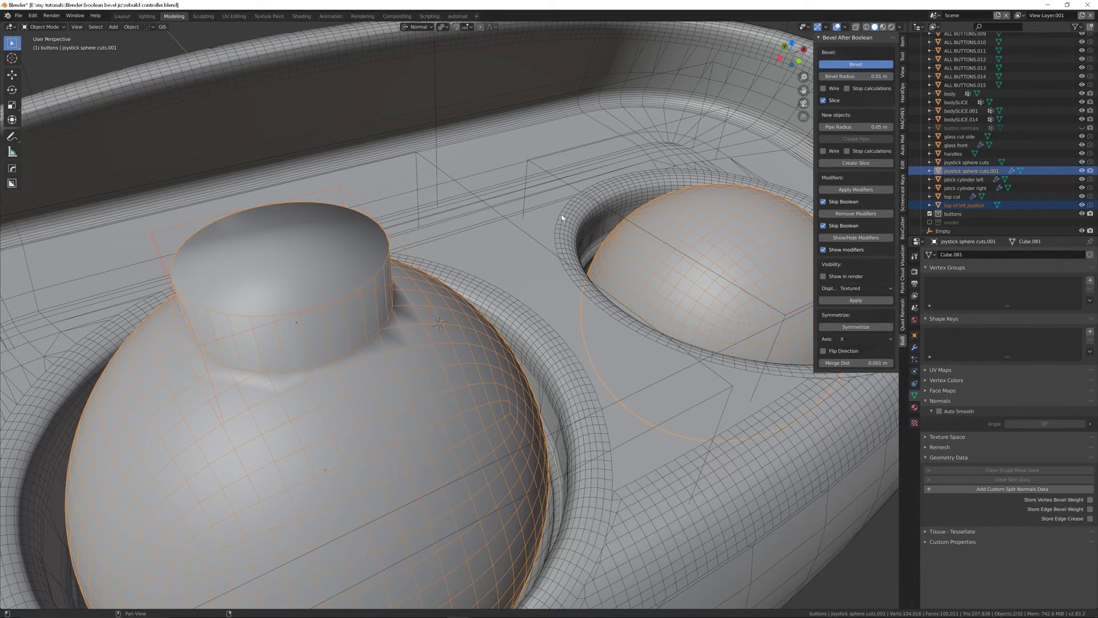
middle_drag(312, 306, 394, 275)
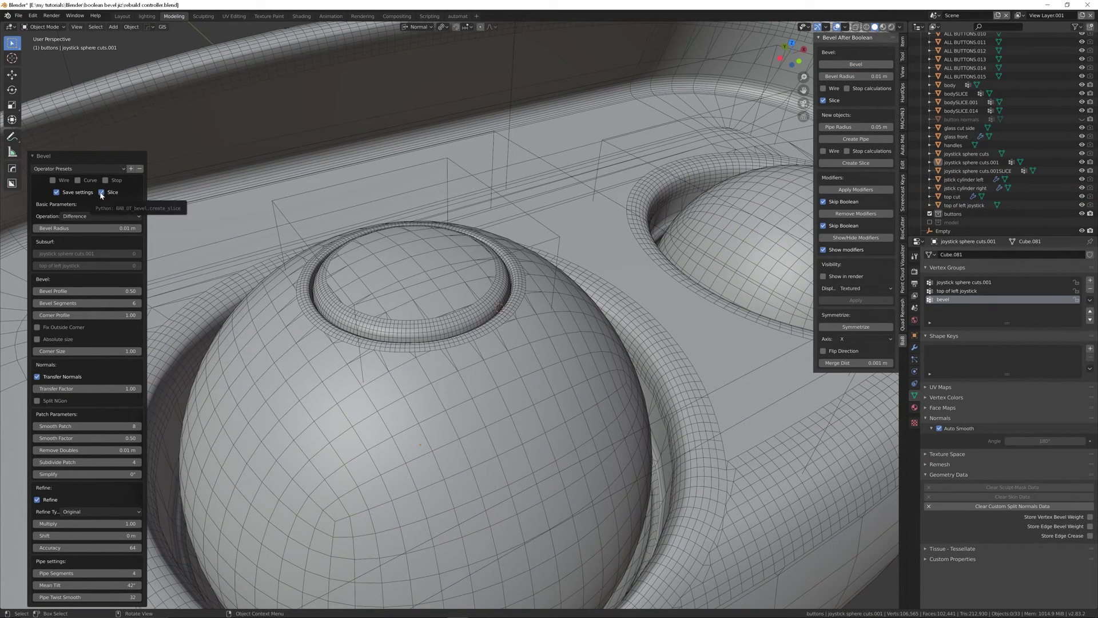
middle_drag(437, 328, 163, 283)
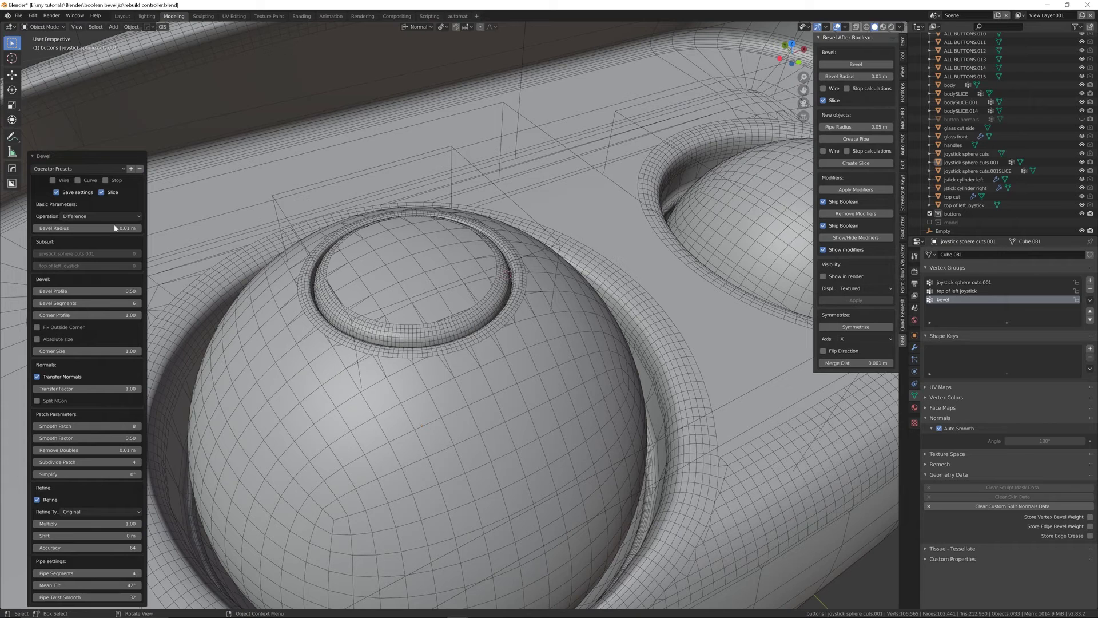
click(101, 192)
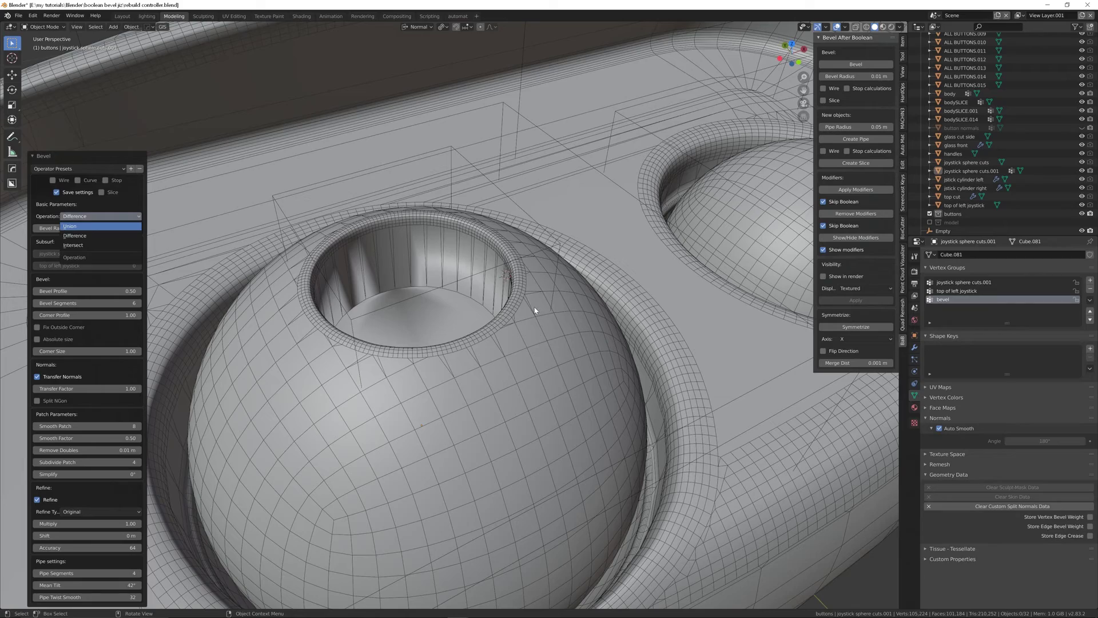
key(Return)
middle_drag(535, 307, 415, 347)
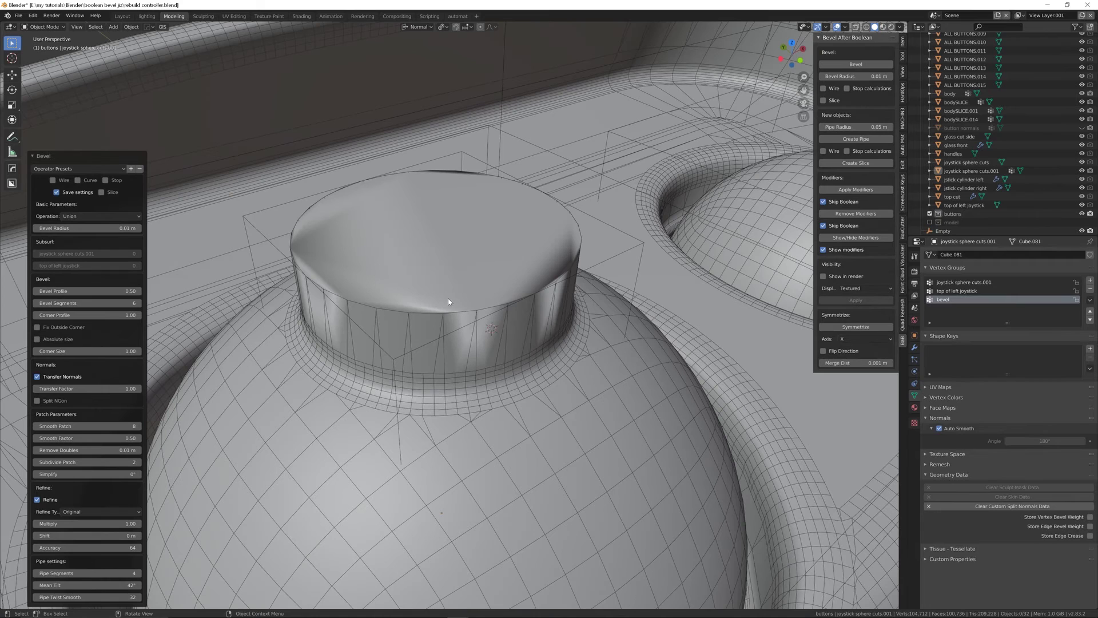
- Revert the undo history to the Brush Union entry to remove the joystick bevel
key(ctrl+alt+z)
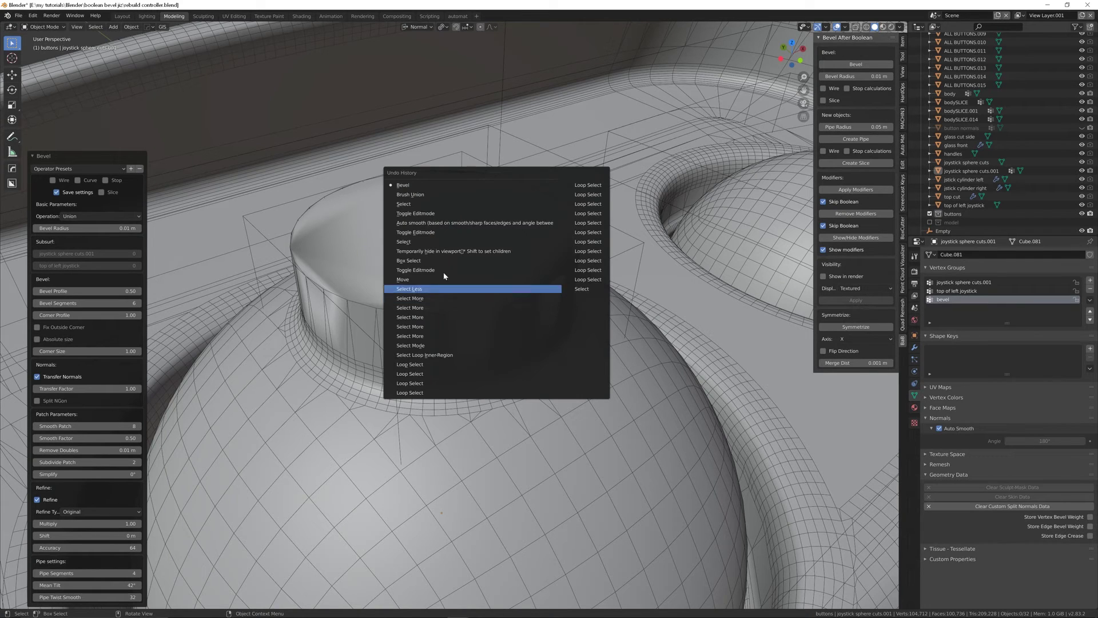
click(422, 196)
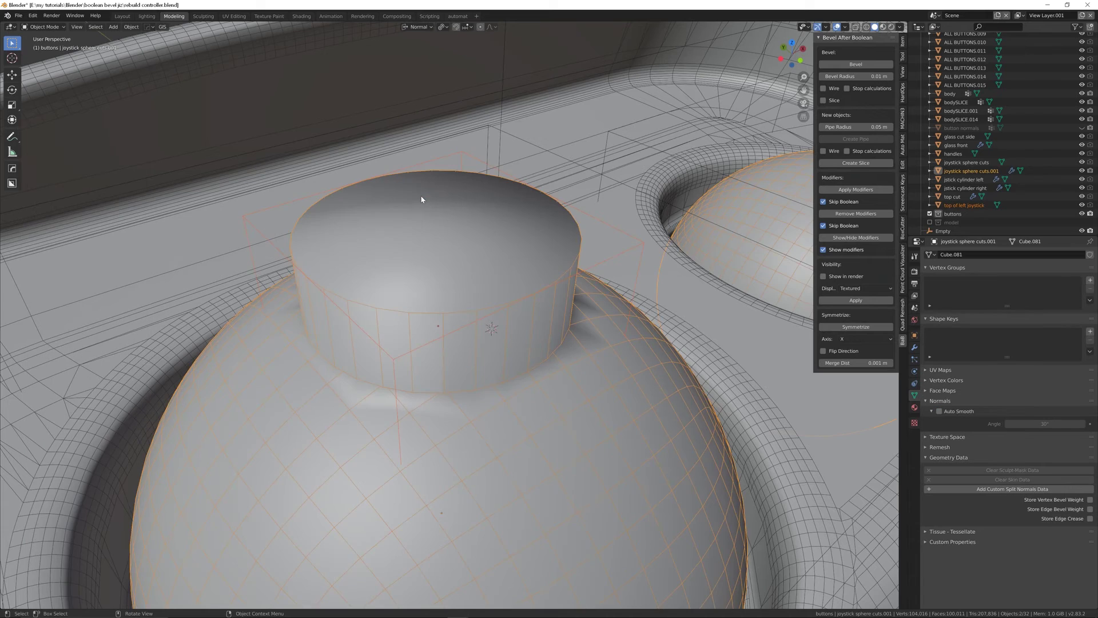
middle_drag(467, 279, 465, 294)
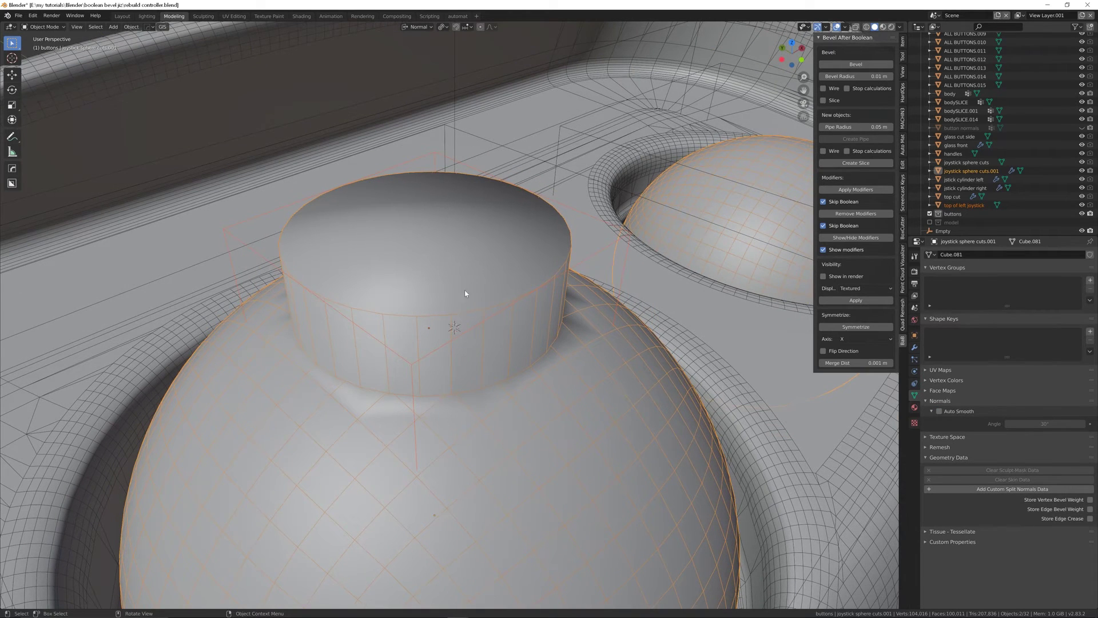
- Bevel the rim of the joystick cylinder's top face in Edit Mode, about 0.0034 m wide with 7 segments
click(474, 330)
key(Tab)
middle_drag(541, 307, 529, 304)
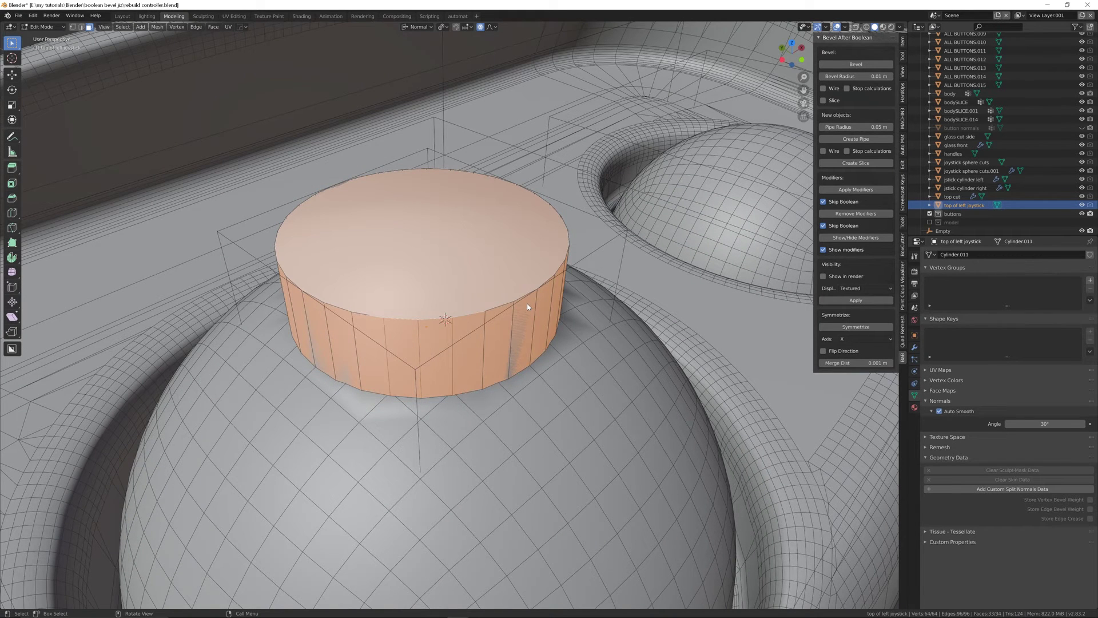
click(485, 264)
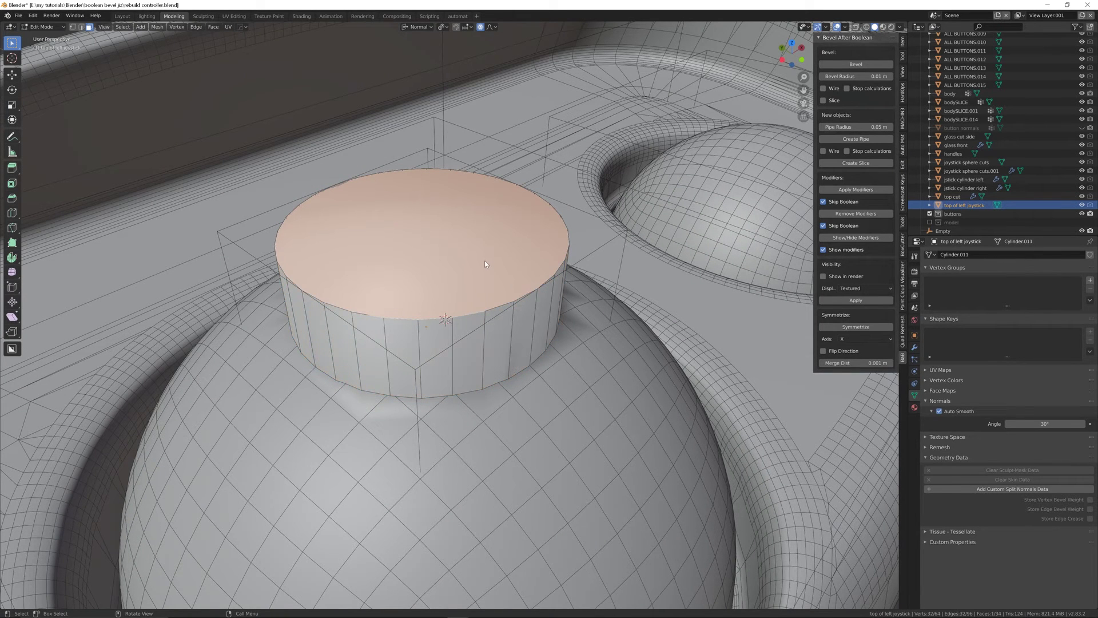
key(ctrl+b)
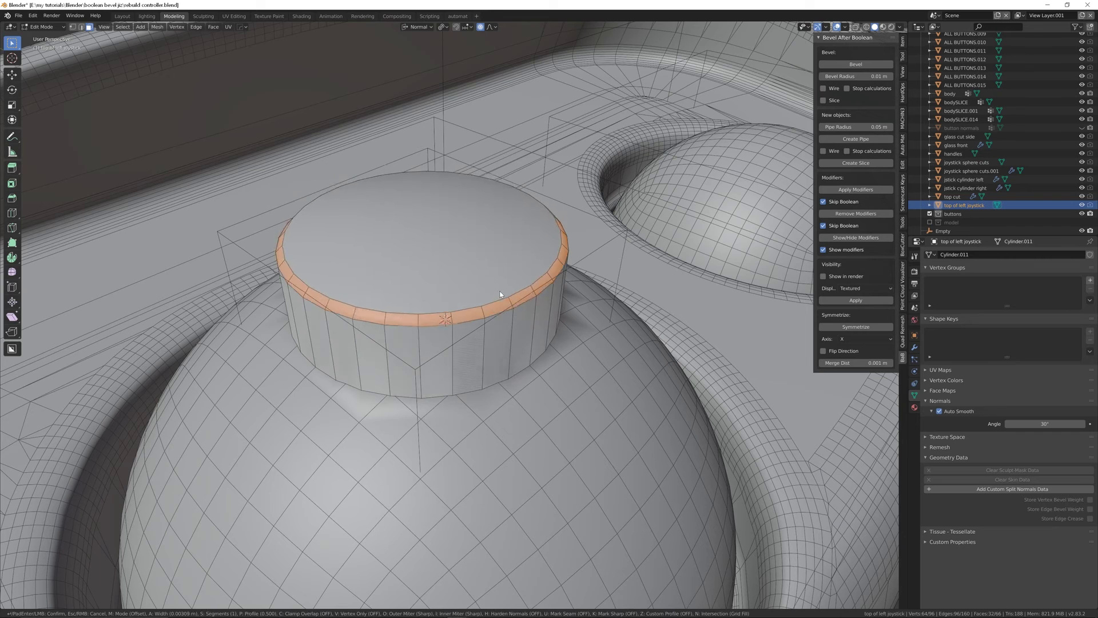
scroll(505, 300, up, 6)
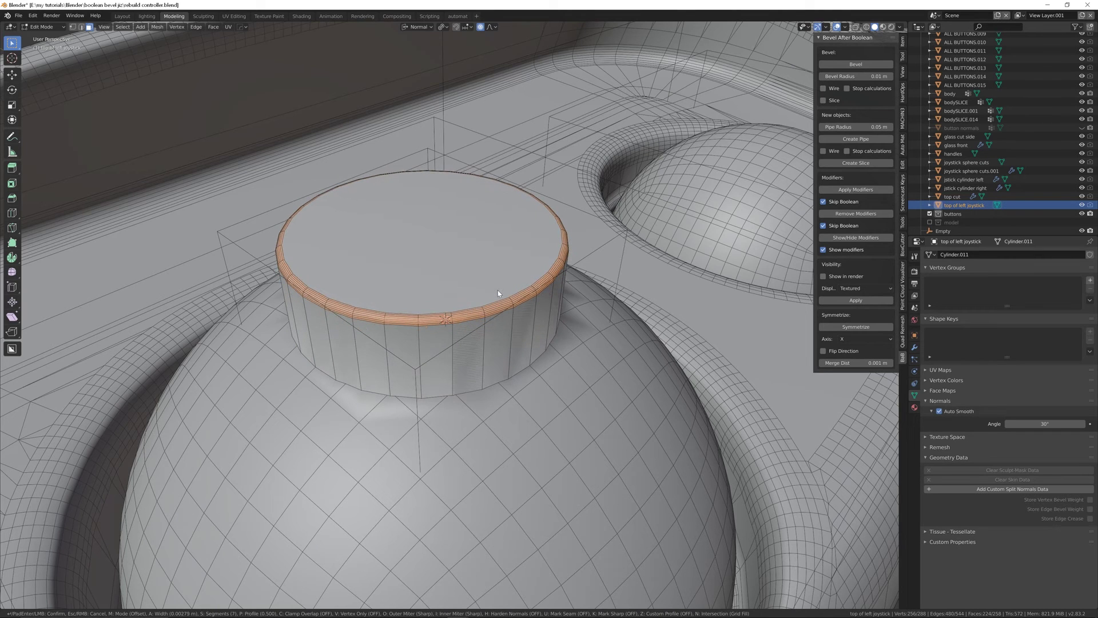
click(510, 316)
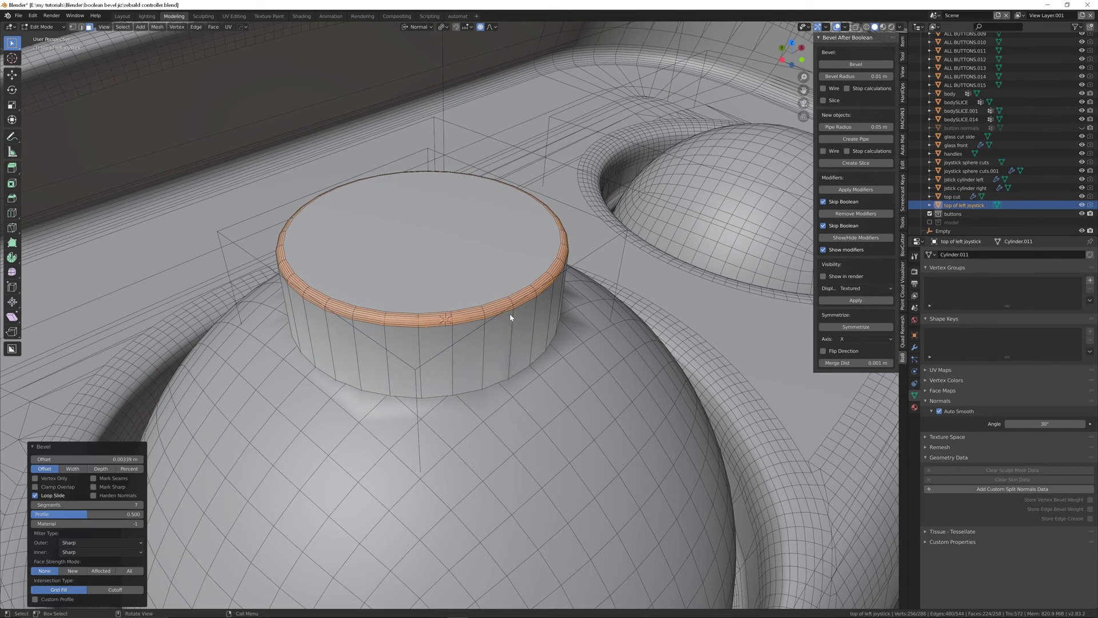
- Isolate the joystick cylinder, bevel the rim of its bottom face about 0.004 m wide with 7 segments, and return to the full scene
key(KP_Divide)
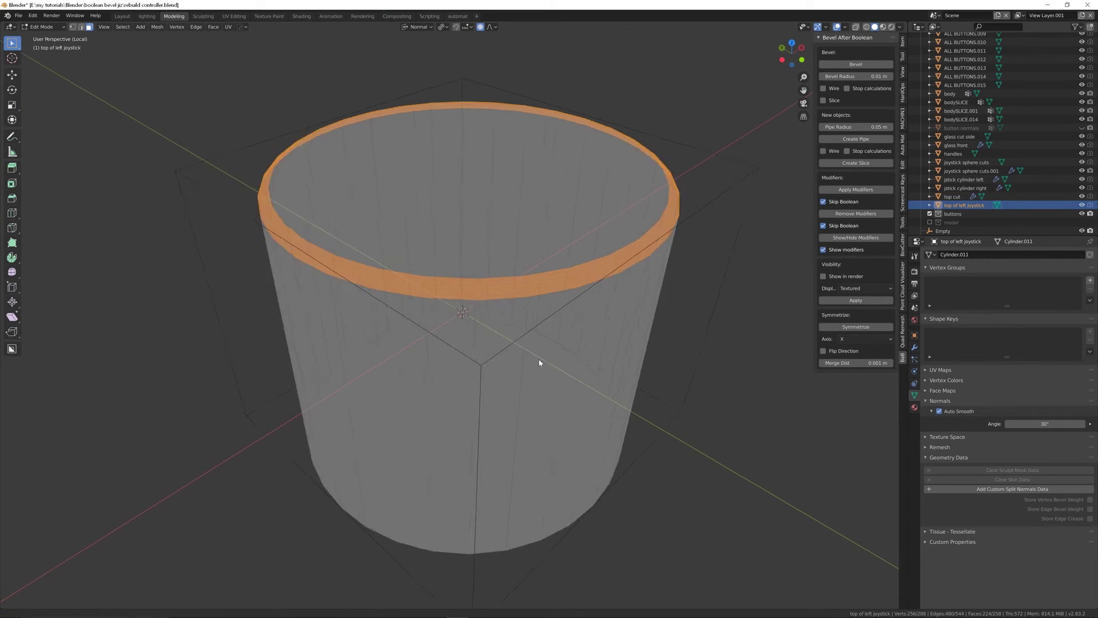
scroll(526, 343, up, 2)
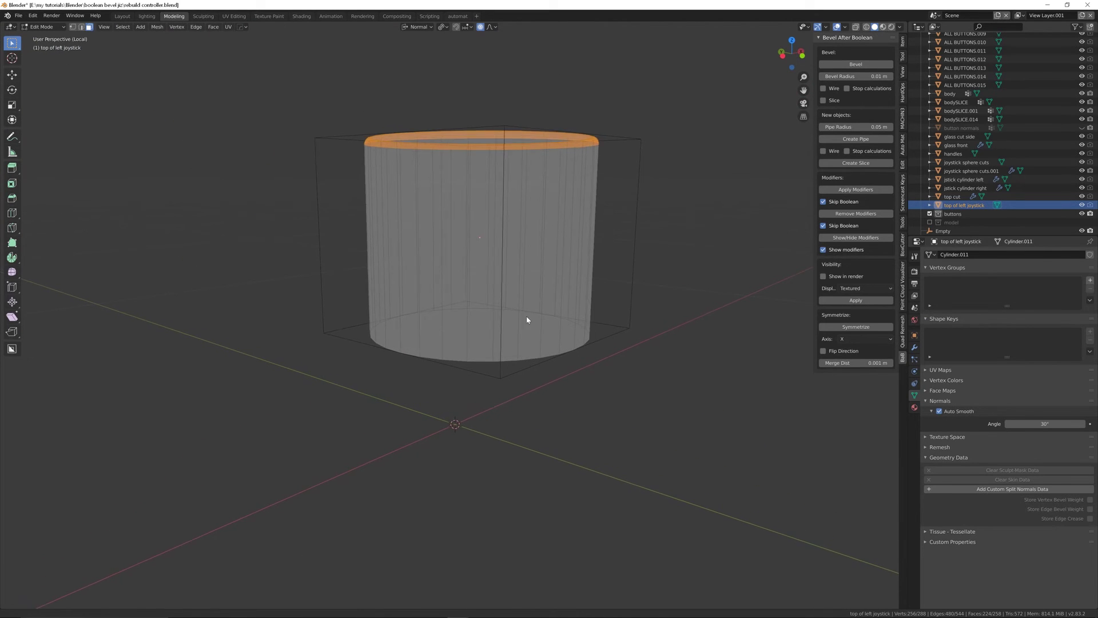
alt+click(530, 359)
middle_drag(529, 360, 515, 368)
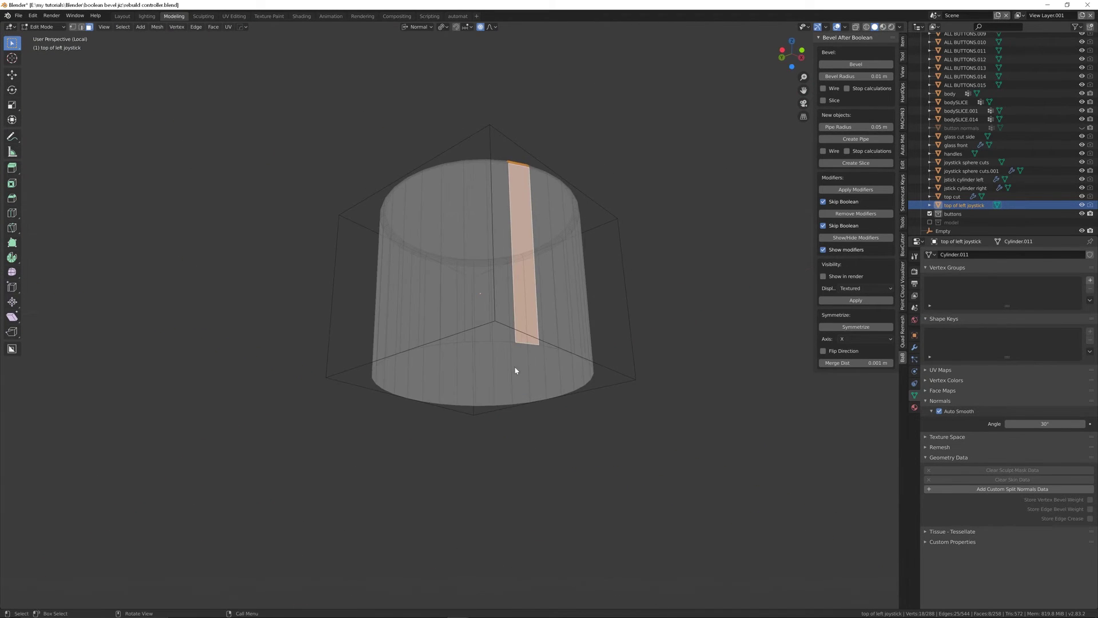
click(515, 368)
key(ctrl+b)
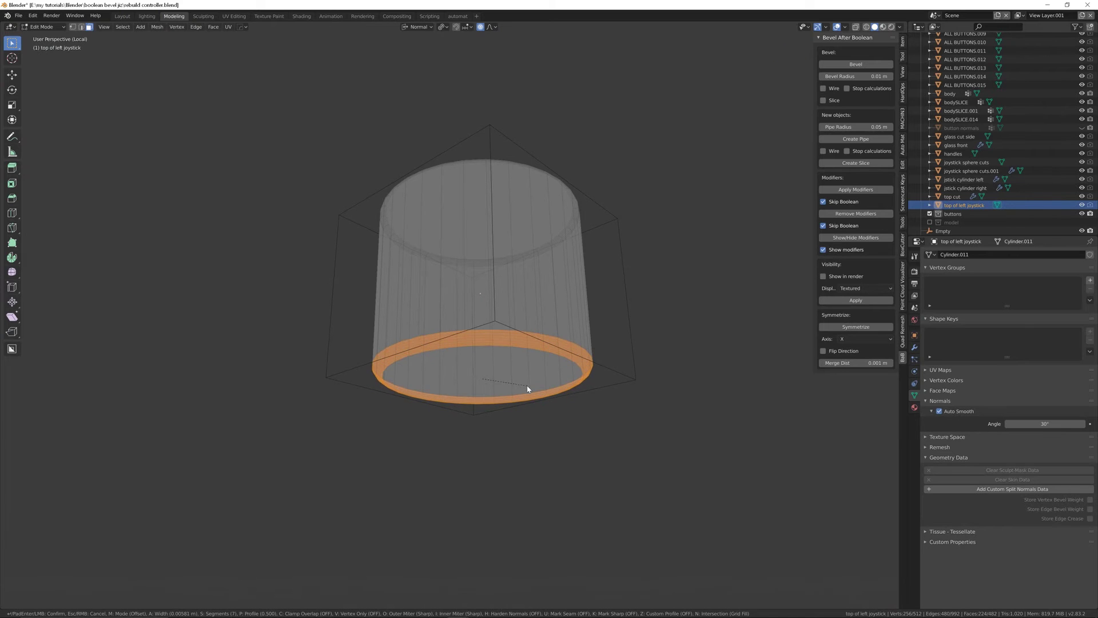
click(527, 388)
middle_drag(500, 258, 535, 236)
key(Tab)
key(KP_Divide)
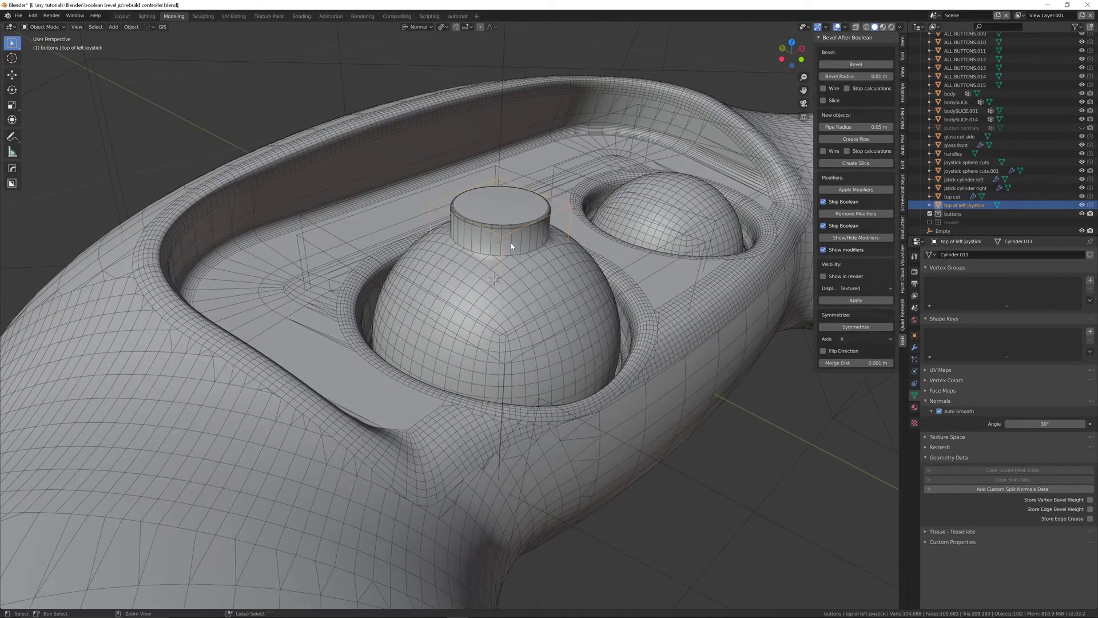
- Bevel the union joint between the joystick sphere and its cylinder top with a 0.01 m radius and check the seam
scroll(511, 255, up, 3)
click(587, 319)
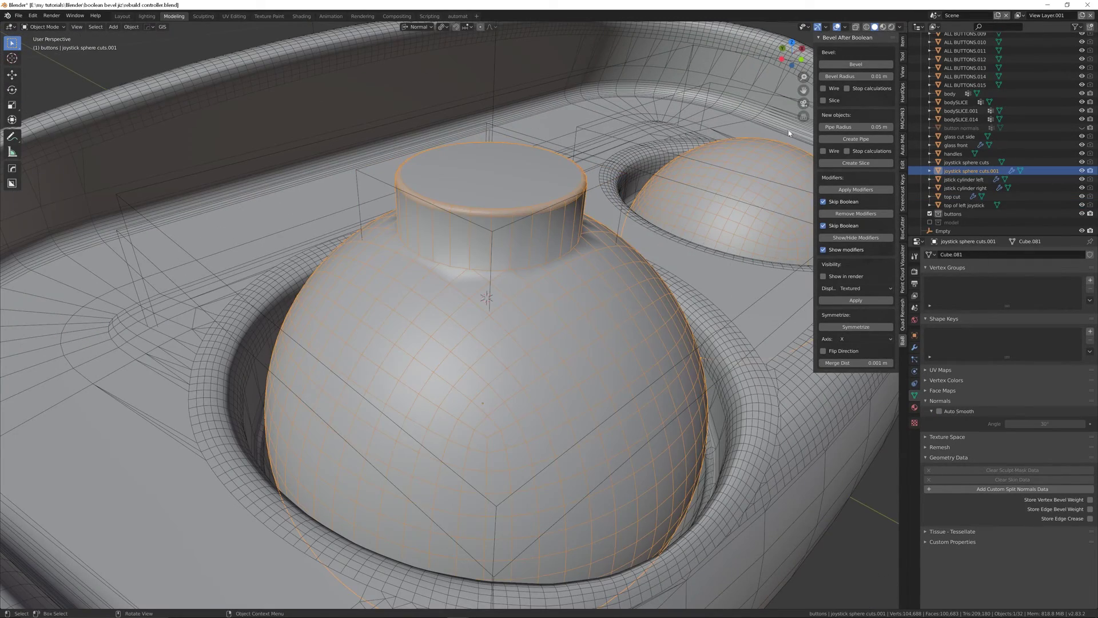
click(856, 64)
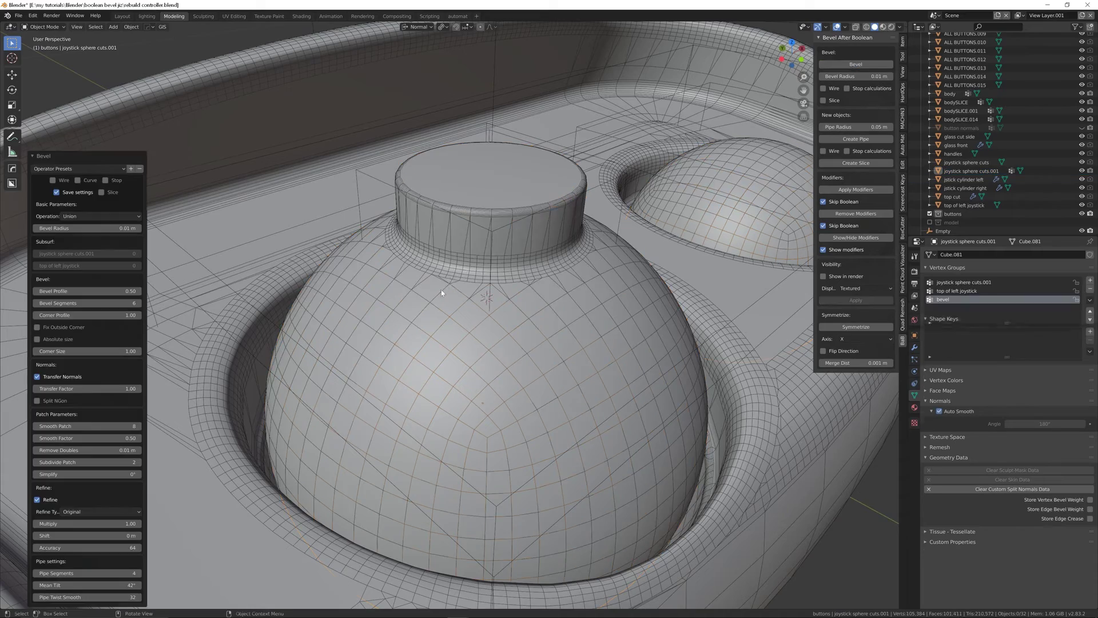
middle_drag(480, 236, 485, 270)
scroll(514, 209, up, 4)
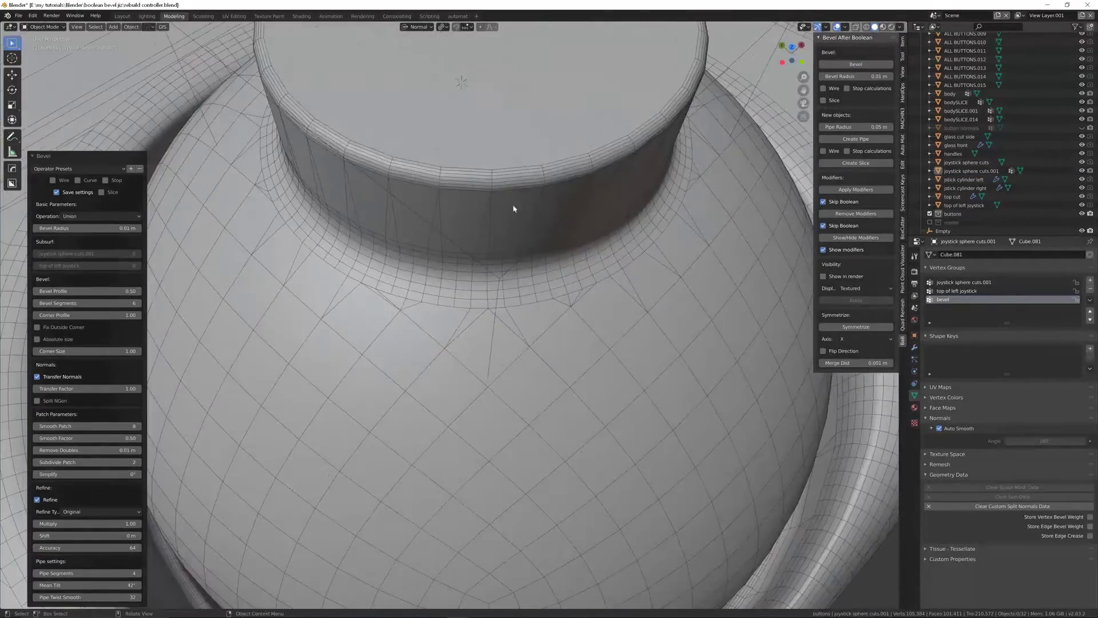
scroll(532, 200, down, 4)
scroll(523, 226, down, 3)
middle_drag(522, 225, 524, 256)
scroll(532, 199, up, 3)
middle_drag(532, 198, 445, 321)
- Duplicate the flat top face of the joined joystick in place and separate it into its own object
click(431, 303)
key(Tab)
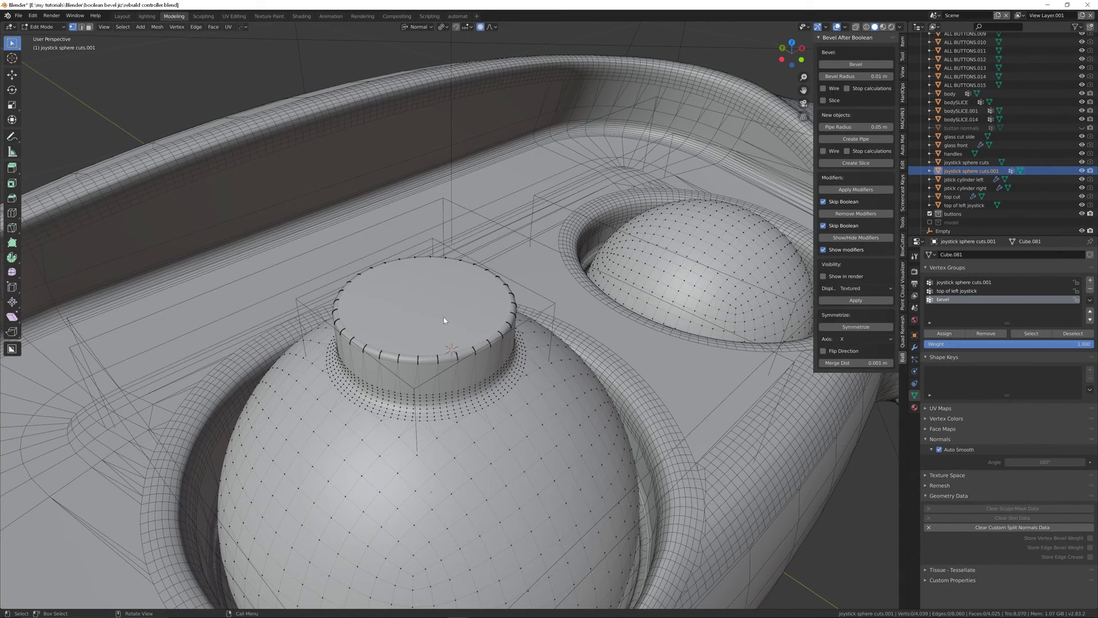
scroll(444, 321, down, 3)
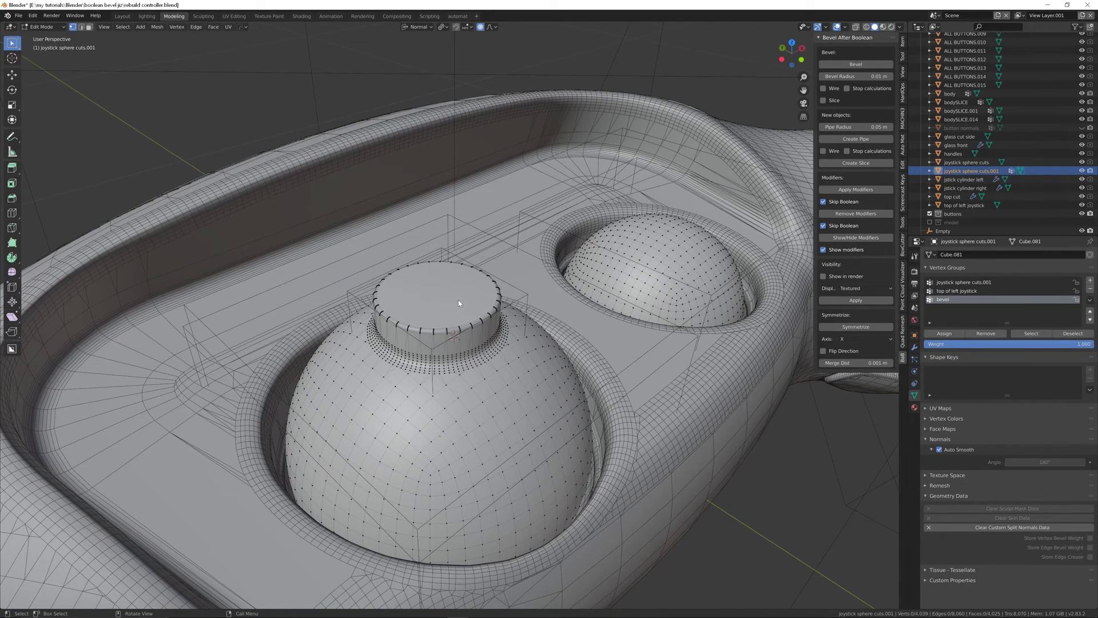
scroll(445, 294, up, 3)
key(3)
click(445, 294)
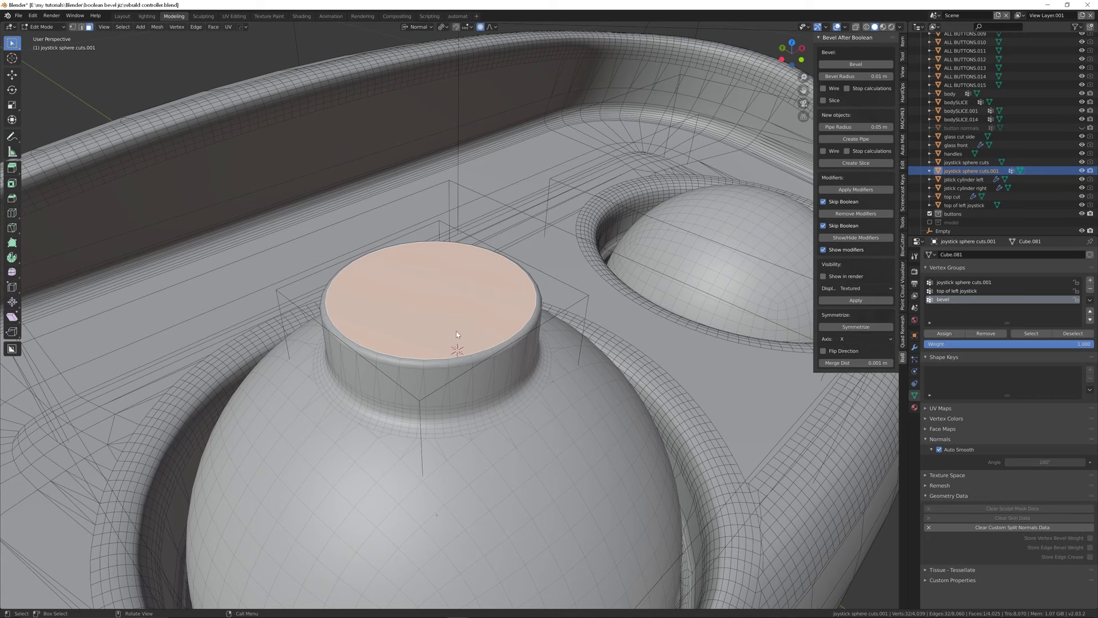
key(shift+d)
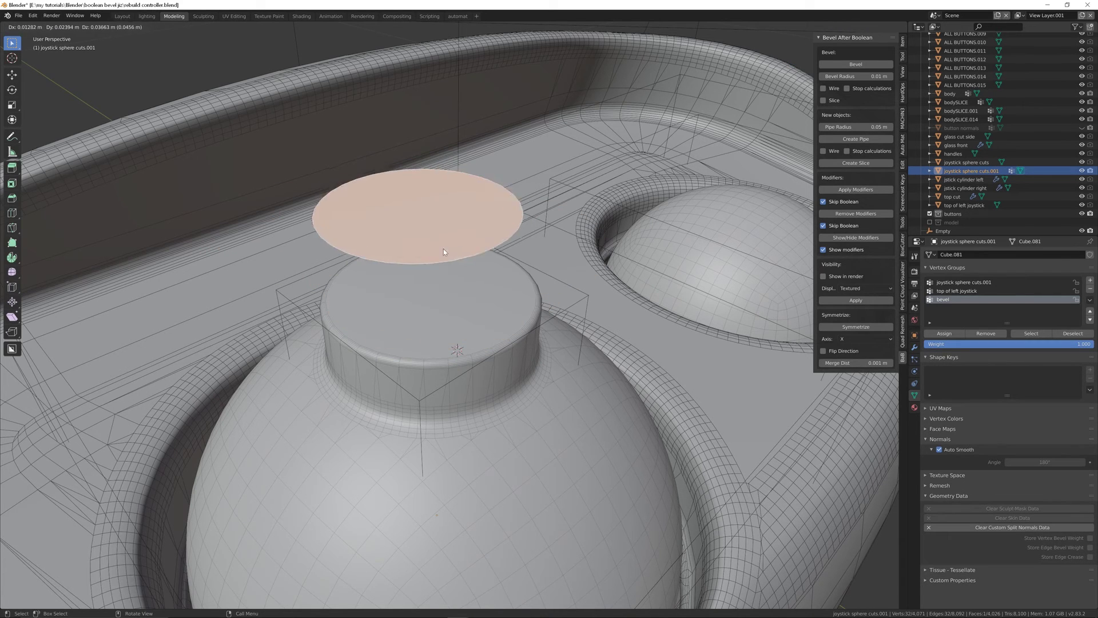
key(Escape)
key(p)
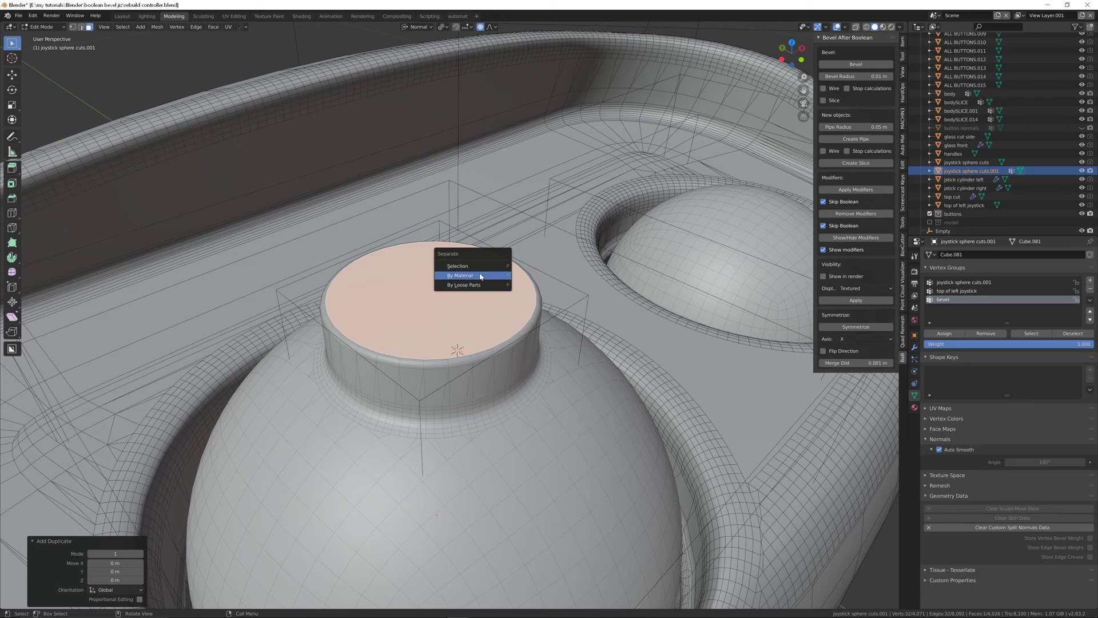
click(480, 263)
- Return to Object Mode and select only the separated joystick top face
key(ctrl+Tab)
click(458, 304)
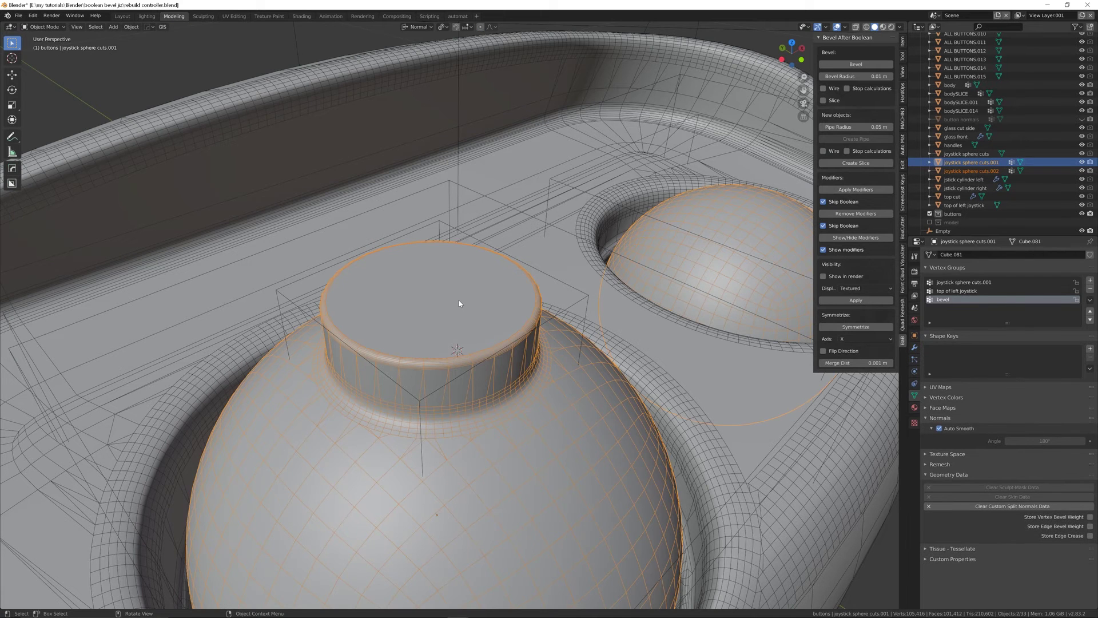
click(460, 313)
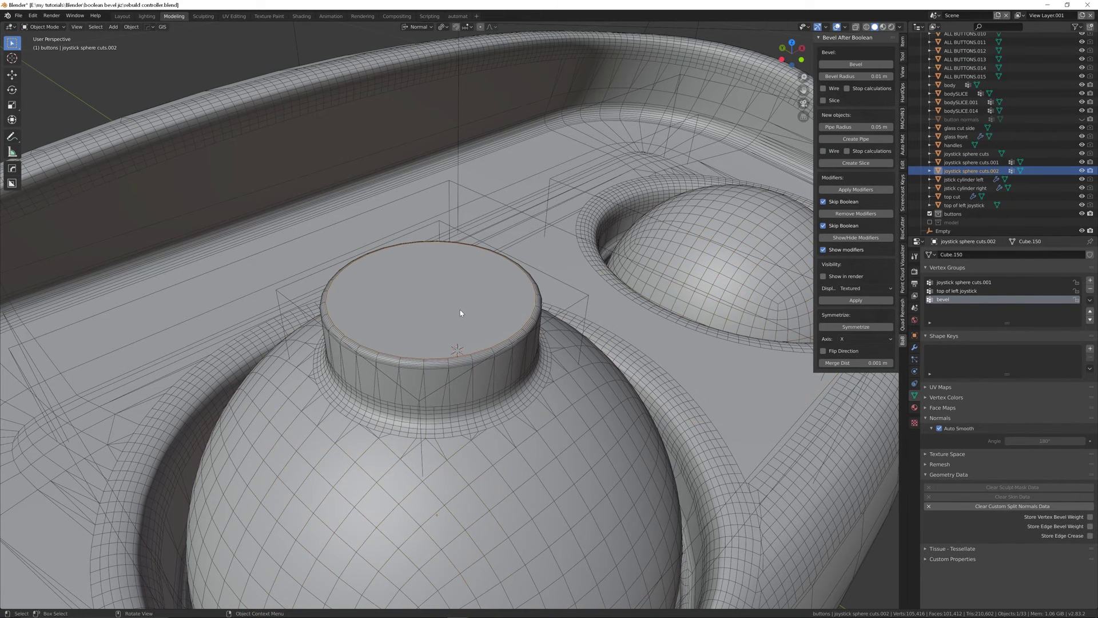
- Extrude the separated top face of the left joystick upward about 0.024 m into a short disc
key(Tab)
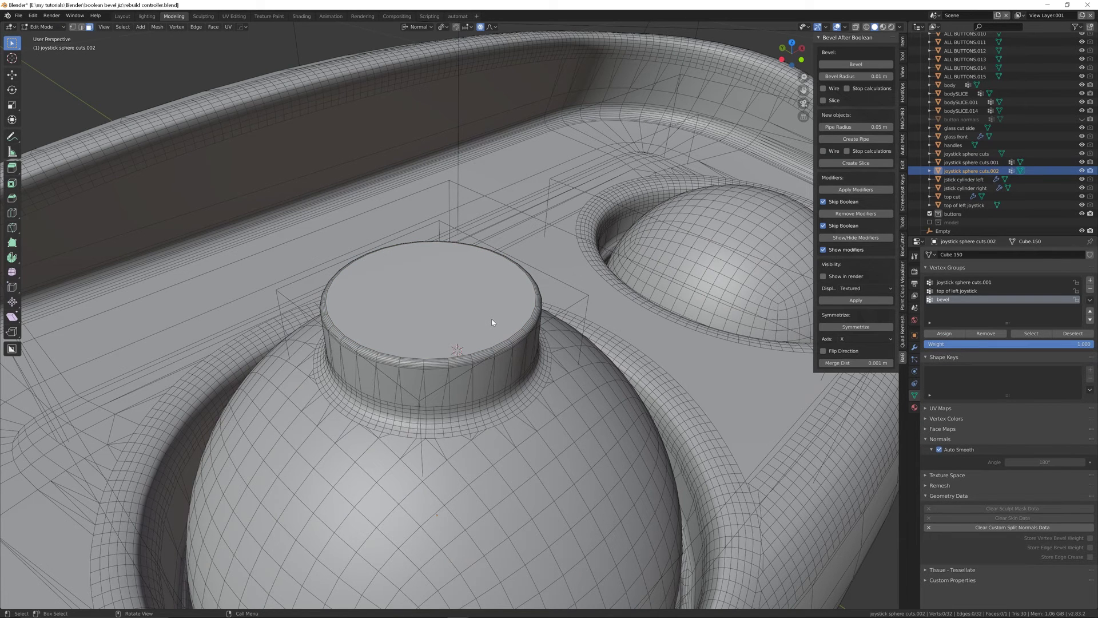
click(492, 322)
middle_drag(459, 333, 461, 335)
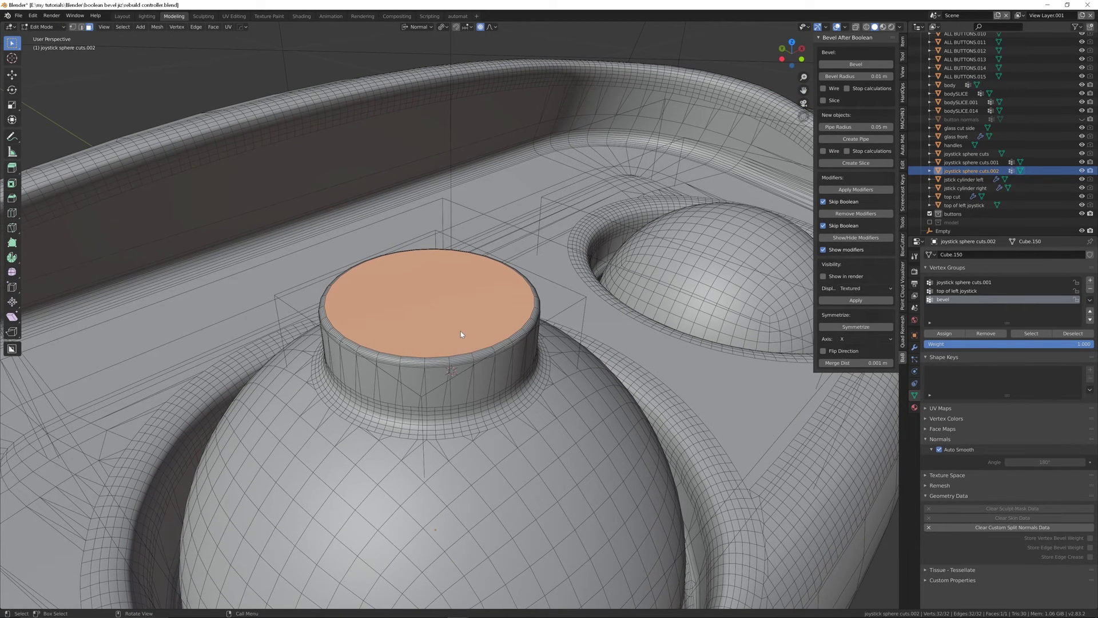
key(e)
click(463, 296)
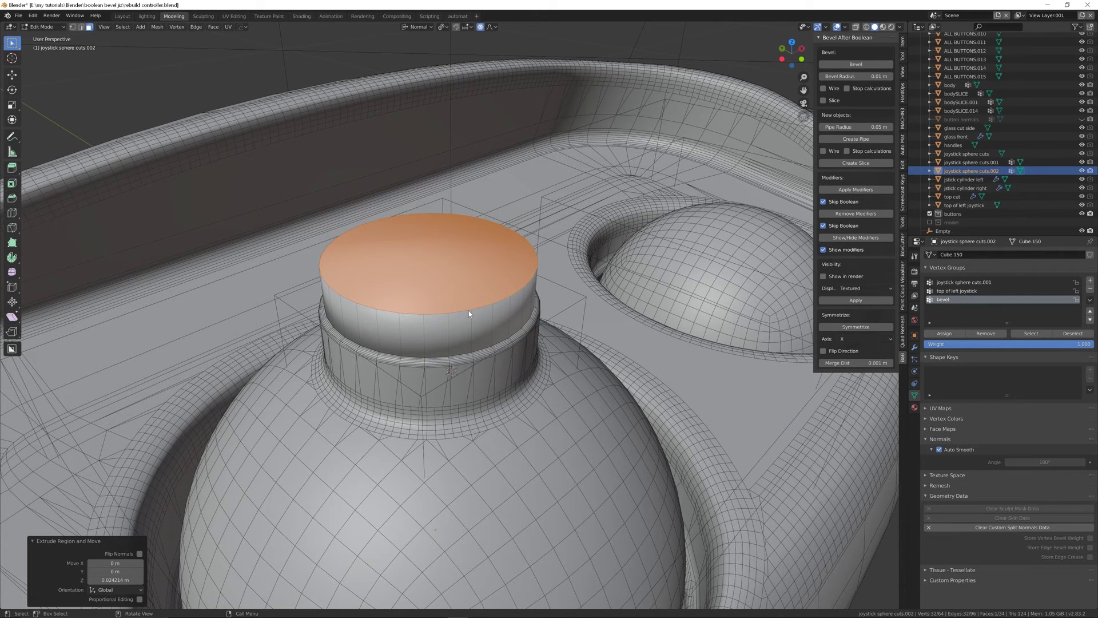
- Scale the whole extruded disc up uniformly to about 1.62 so it overhangs the joystick neck
key(a)
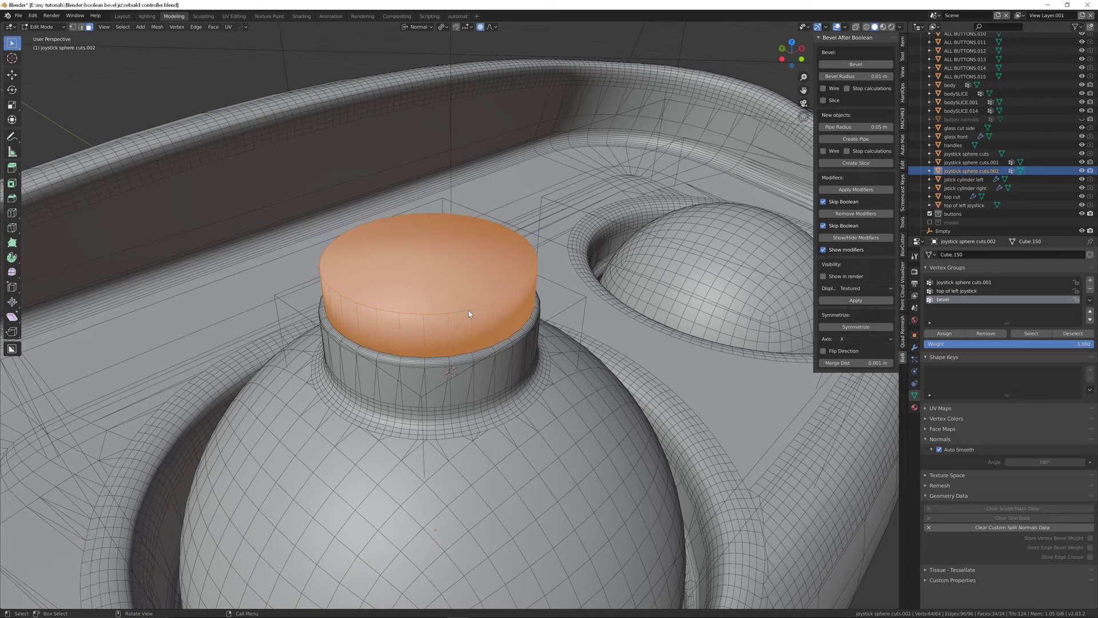
key(s)
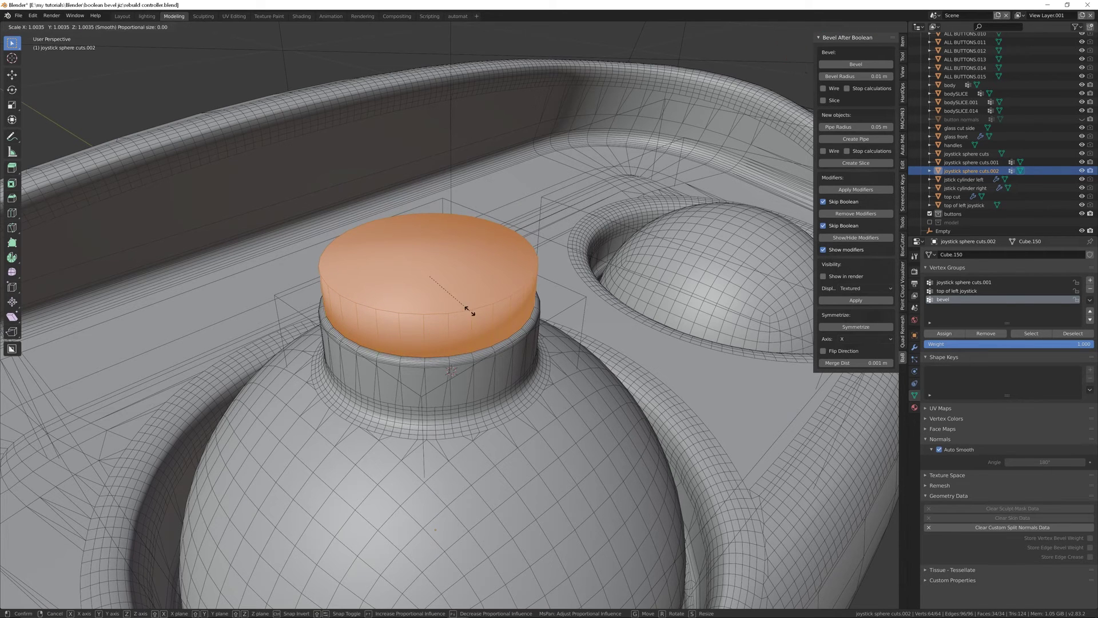
click(497, 329)
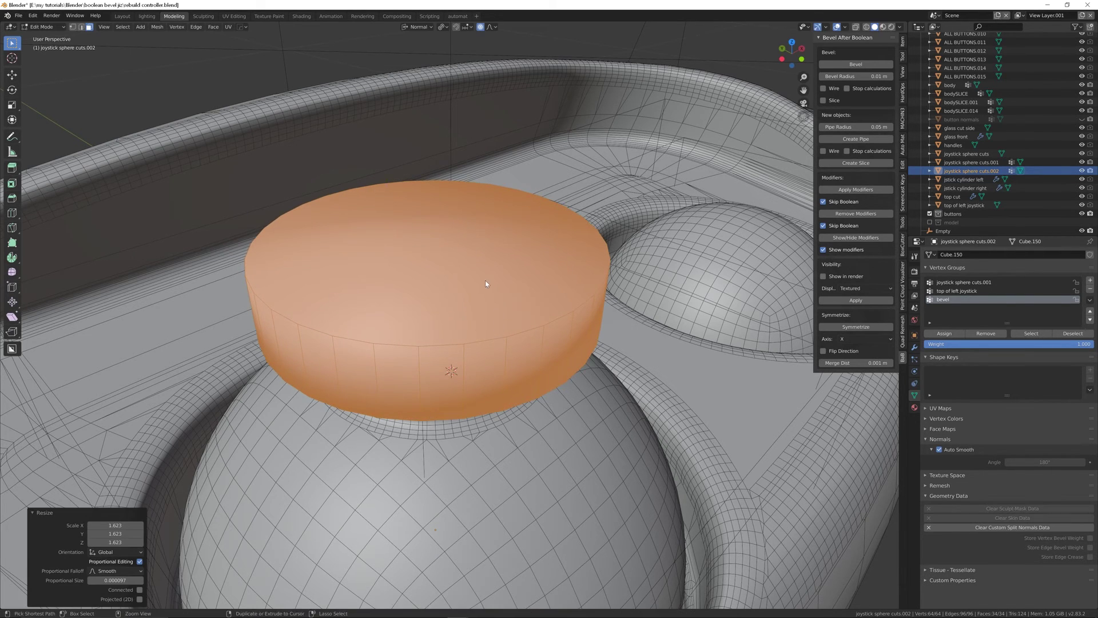
middle_drag(496, 329, 486, 356)
- Bevel the top and bottom rims of the disc about 0.0072 m wide with 7 segments and inspect its underside
key(alt+a)
key(2)
mouse_move(493, 341)
middle_down()
mouse_move(493, 309)
mouse_move(484, 352)
middle_up()
key(3)
click(482, 301)
shift+click(484, 404)
middle_drag(484, 404, 520, 393)
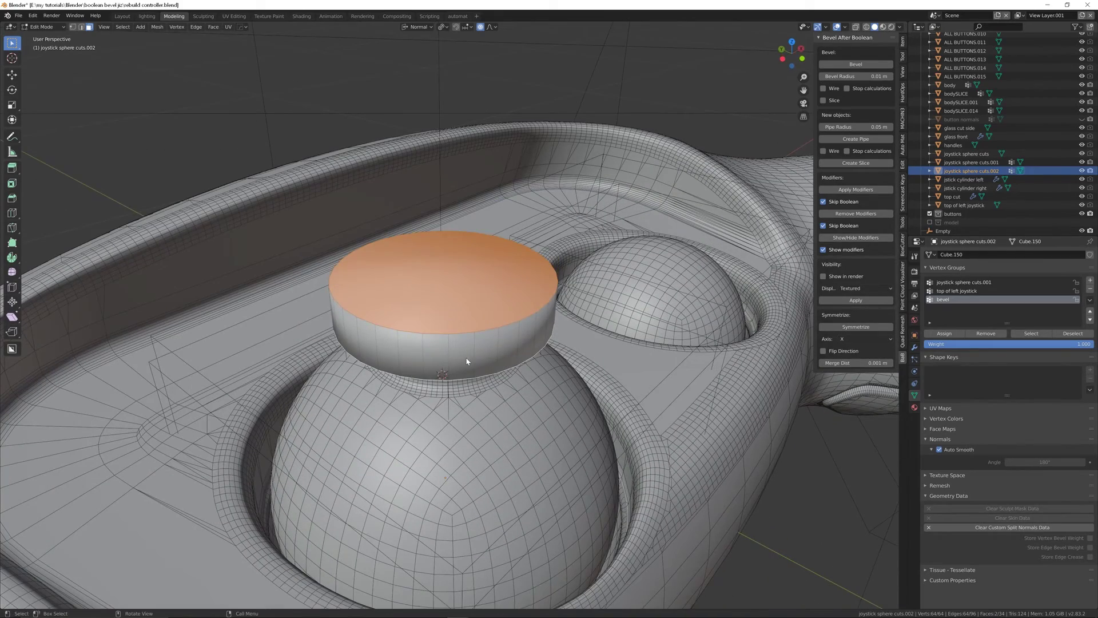
key(ctrl+b)
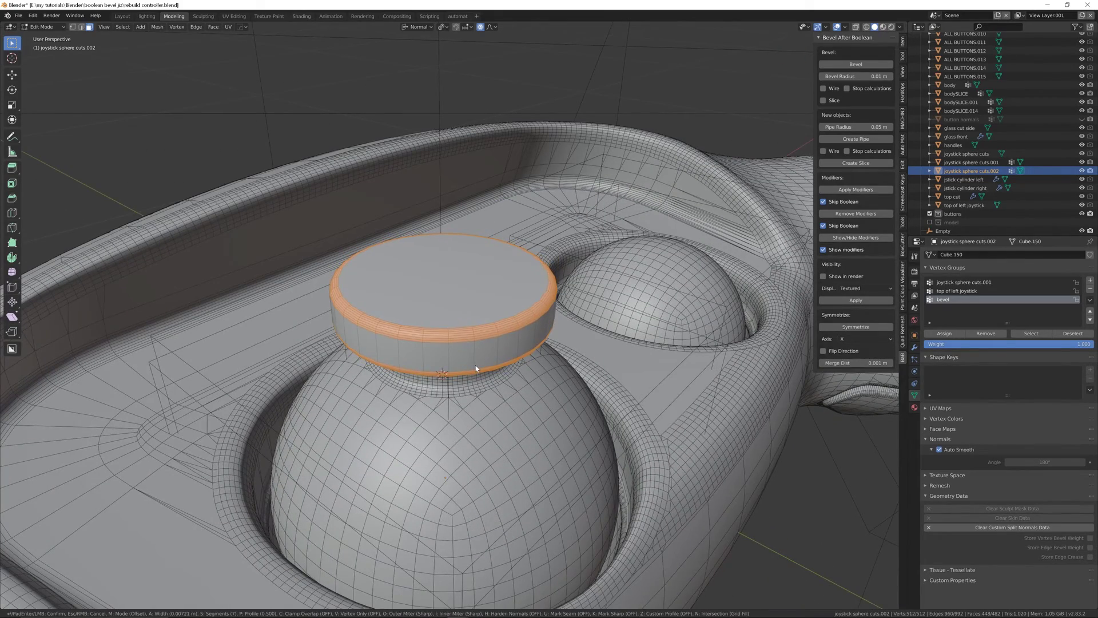
click(476, 369)
scroll(484, 290, up, 5)
scroll(483, 290, down, 5)
mouse_move(513, 329)
middle_down()
mouse_move(527, 361)
mouse_move(544, 339)
mouse_move(527, 318)
middle_up()
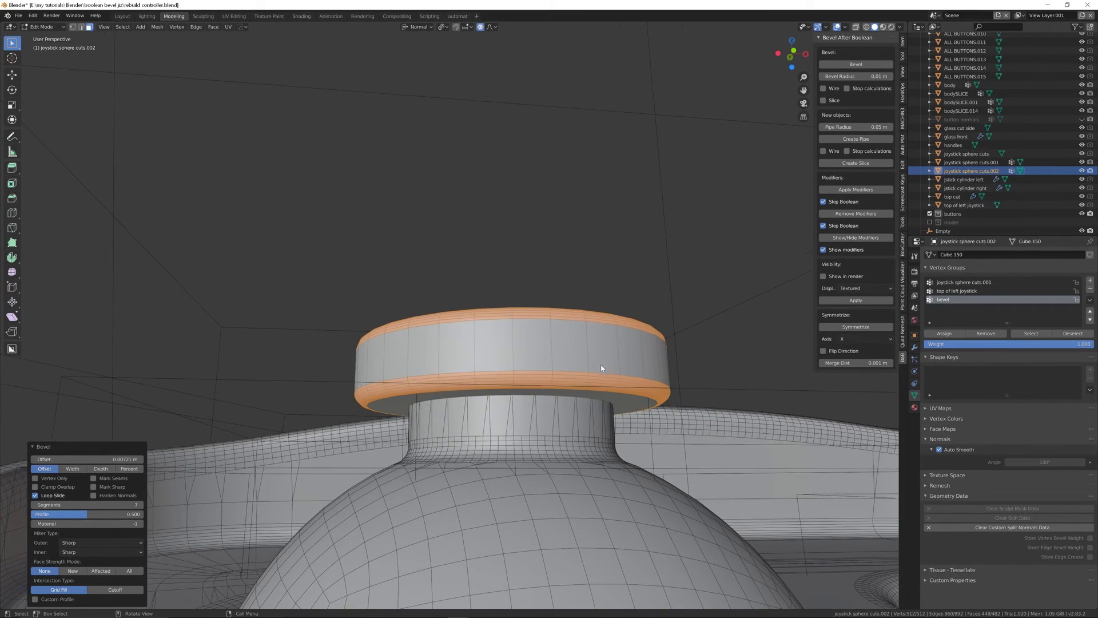
- Return to Object Mode and raise the bevelled cap slightly along Z, keeping it overlapping the joystick neck
key(ctrl+Tab)
click(555, 389)
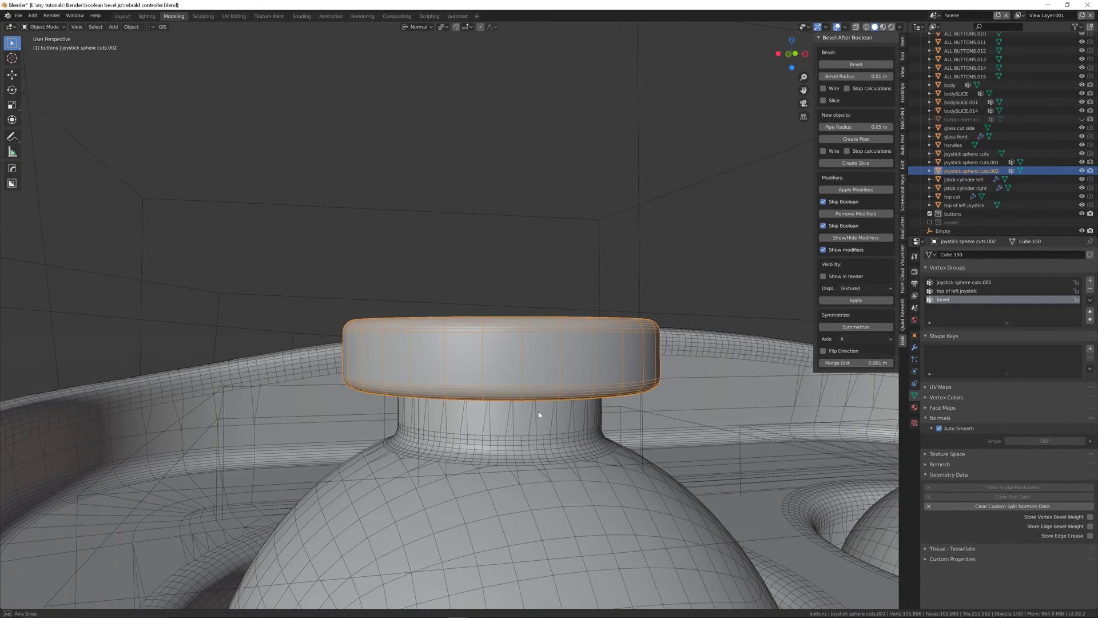
key(g)
key(z)
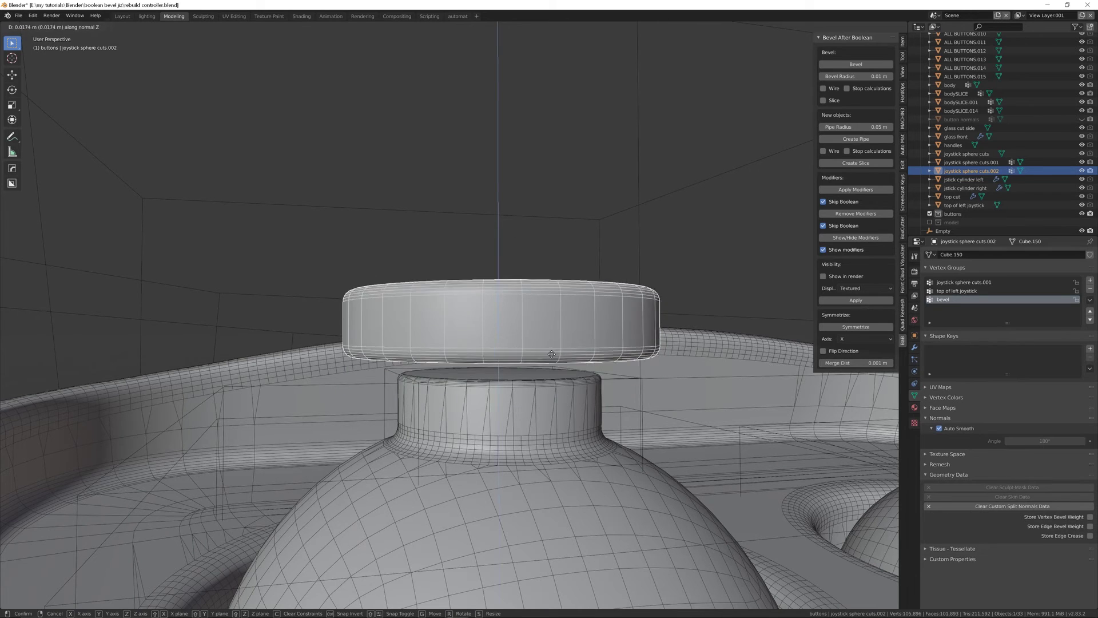
click(548, 378)
mouse_move(527, 375)
middle_down()
mouse_move(523, 359)
mouse_move(529, 369)
middle_up()
- Join the cap to the left joystick body with a 0.01 m radius Bevel After Boolean and check the seam
shift+click(613, 518)
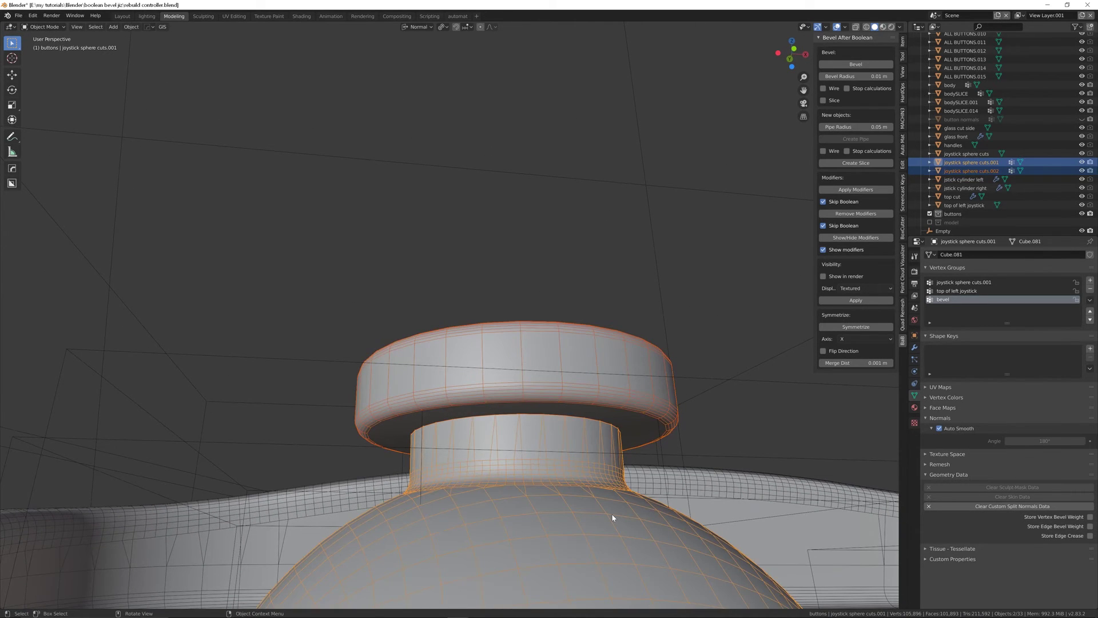
click(854, 66)
middle_drag(574, 422, 601, 424)
middle_drag(510, 430, 608, 339)
- Delete the linked vertices of the plain right sphere from the joystick mesh and return to Object Mode
click(564, 330)
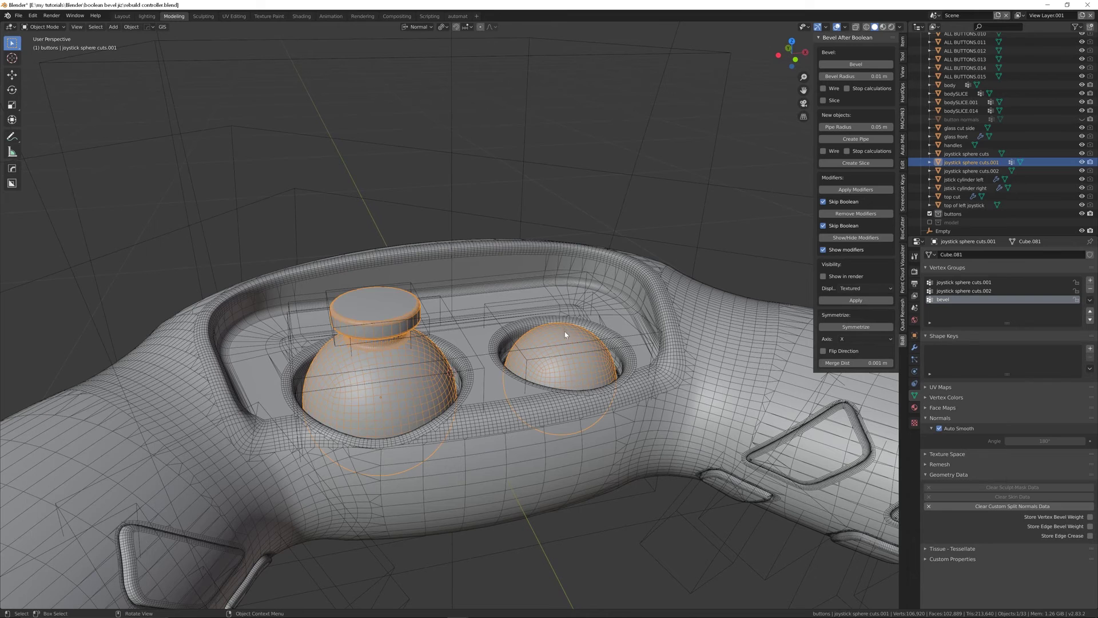
key(Tab)
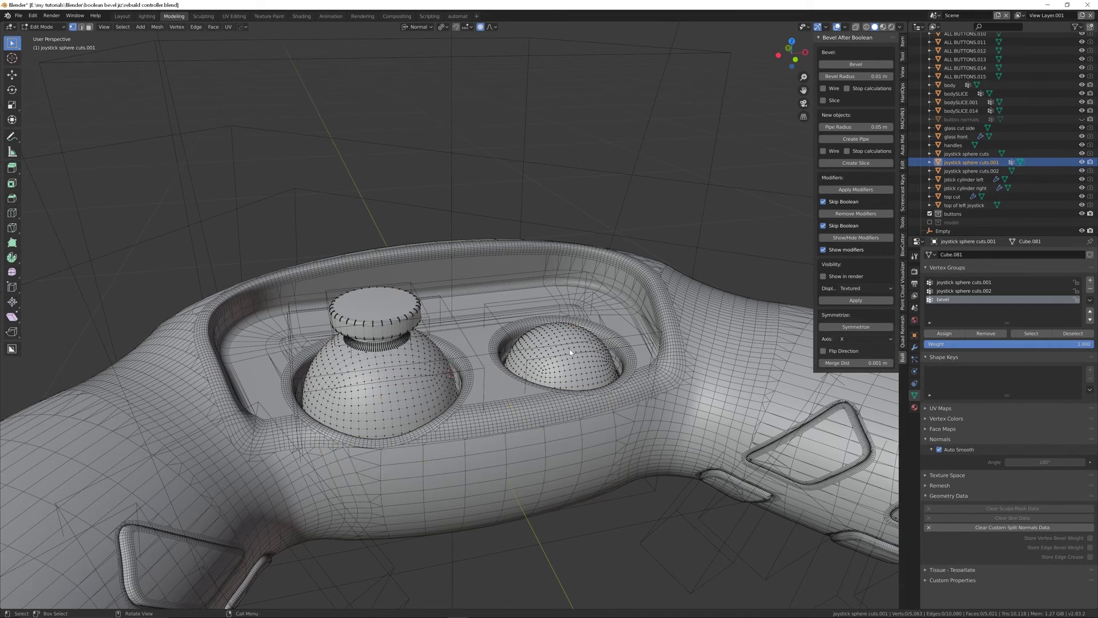
key(l)
key(x)
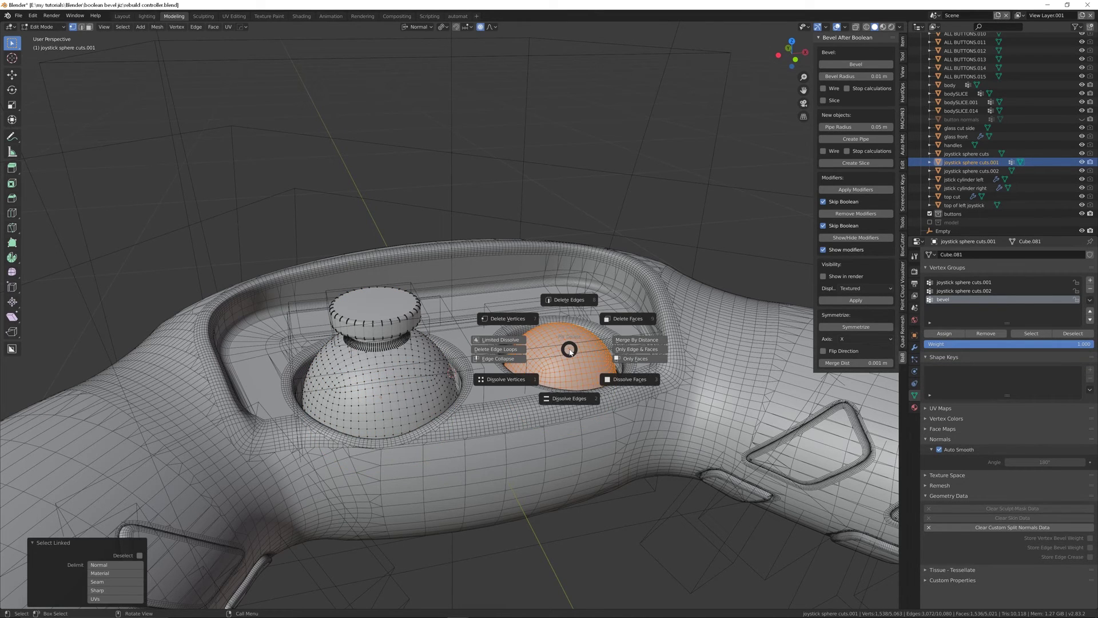
click(508, 318)
middle_drag(567, 352, 444, 382)
key(Tab)
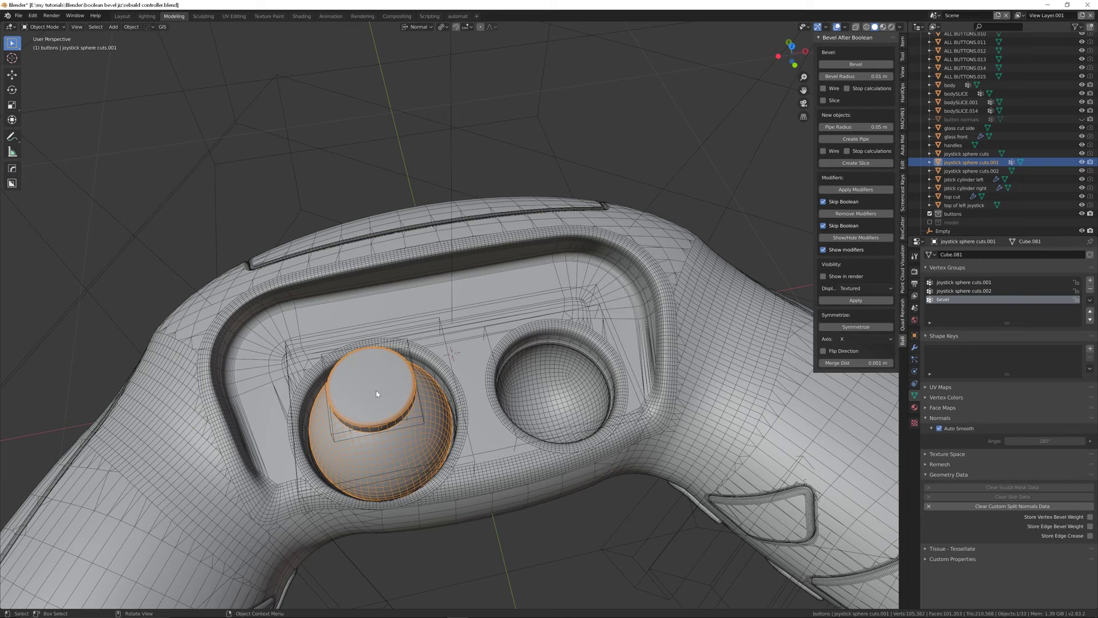
- Duplicate the finished left joystick about 0.43 m along its X axis over the right socket
key(shift+d)
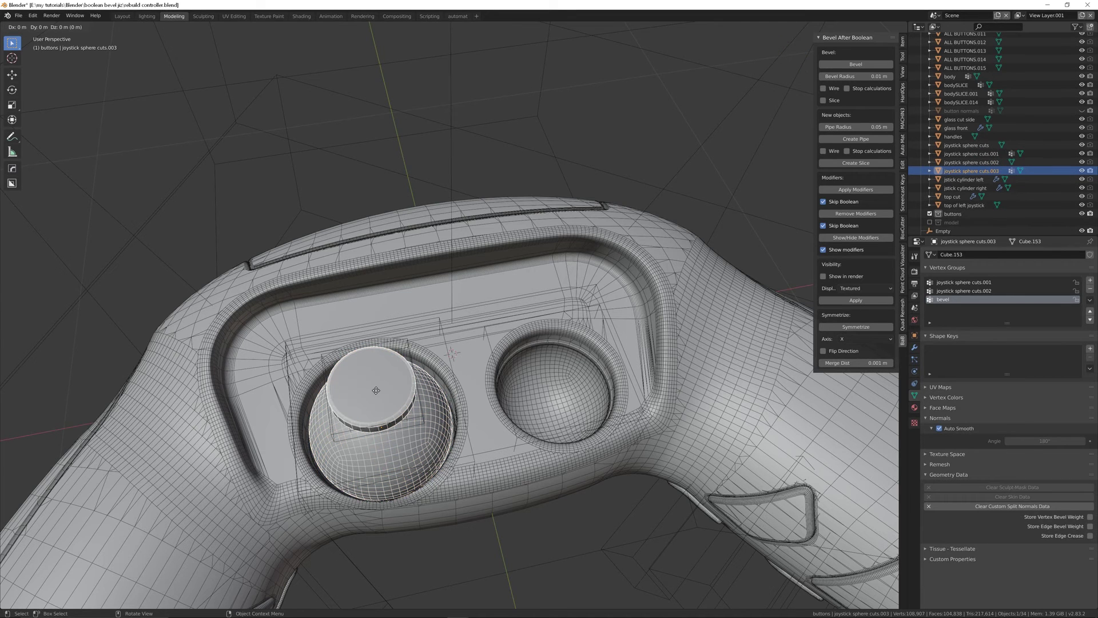
key(x)
key(x)
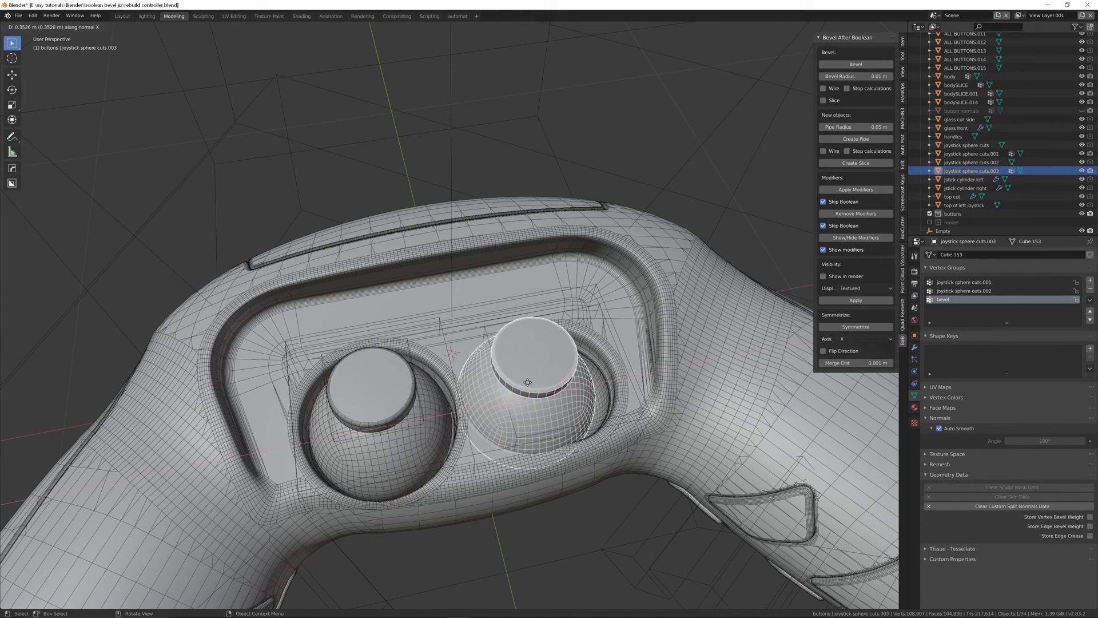
click(553, 373)
- Scale the copied joystick to about 0.765 in top wireframe view and shift it about -0.008 m along X within the right socket
key(KP_7)
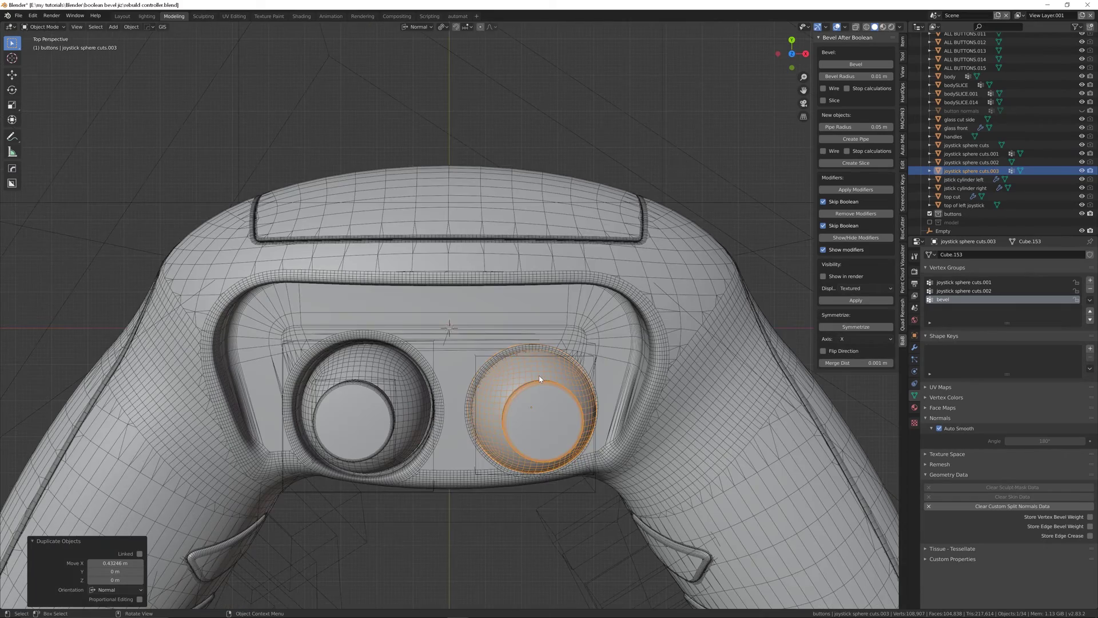
key(KP_5)
scroll(539, 376, up, 4)
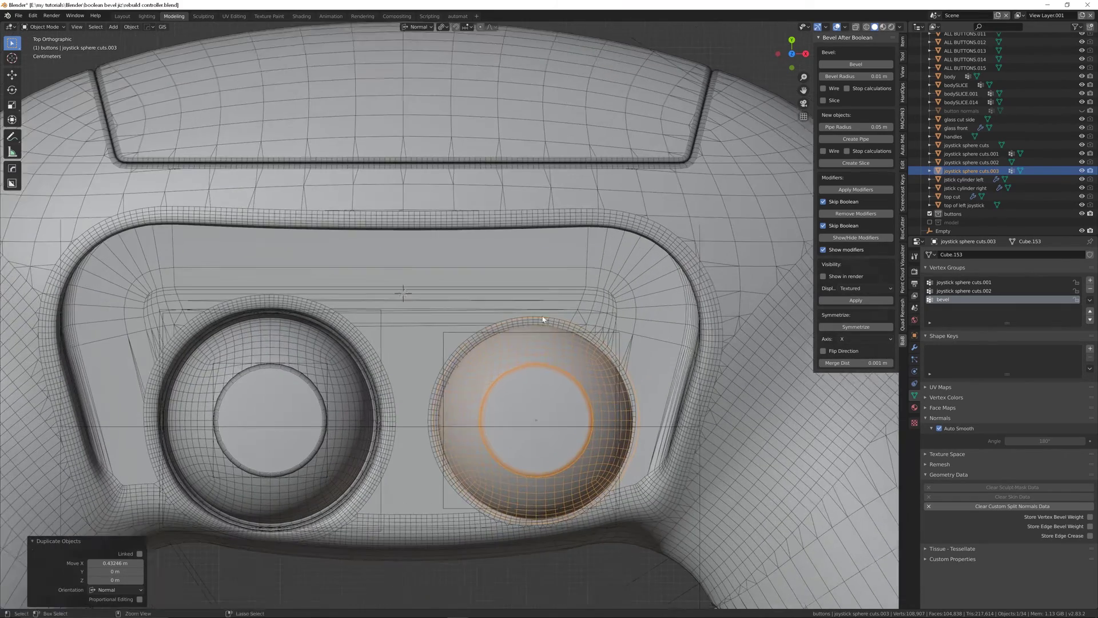
key(z)
click(318, 375)
scroll(560, 373, up, 1)
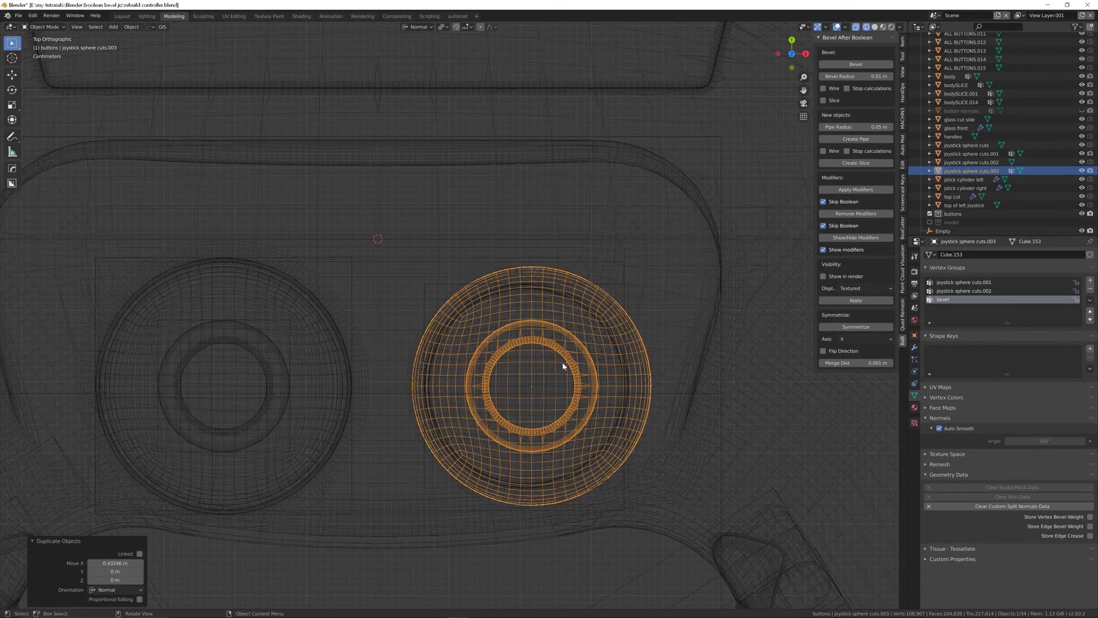
key(s)
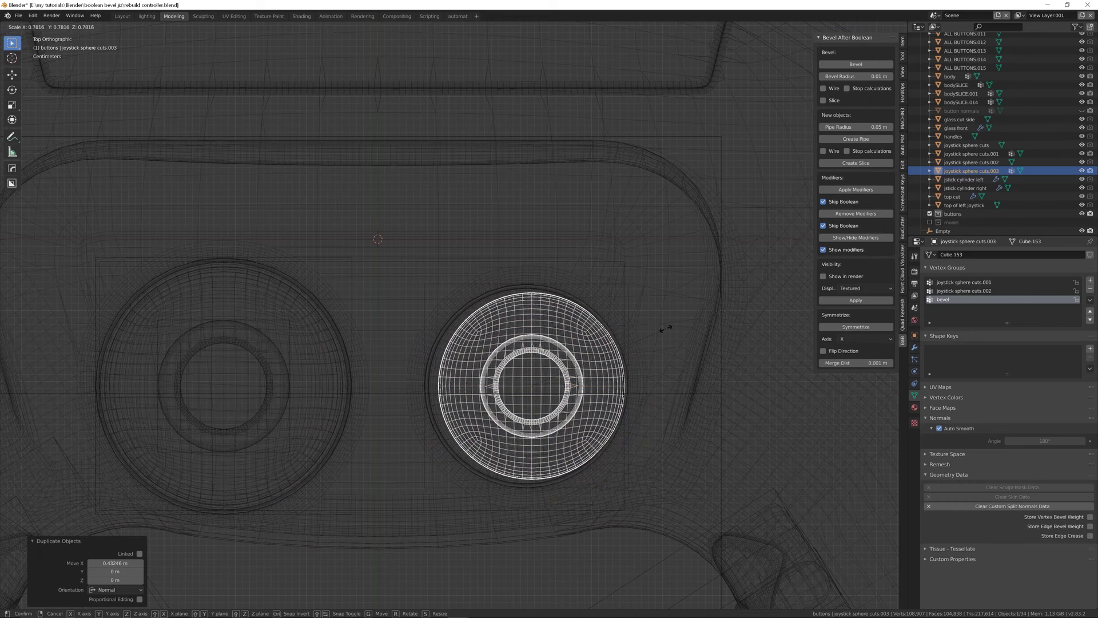
click(664, 329)
key(g)
key(x)
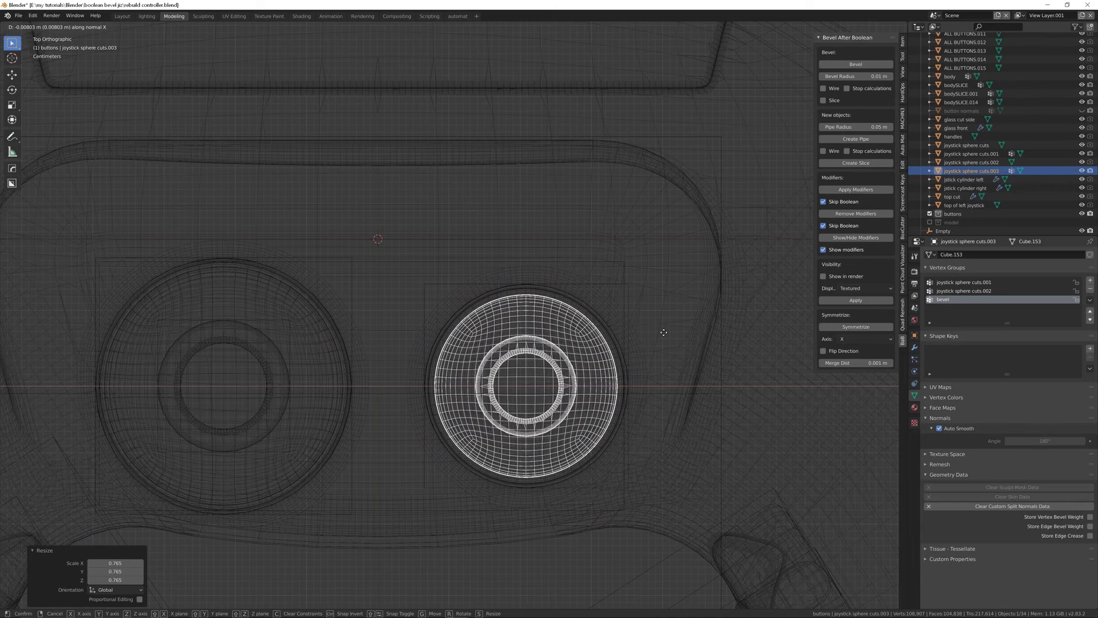
click(664, 334)
- Scale the right joystick up by about 1.026 and check its fit in the socket in solid shading
mouse_move(542, 382)
middle_down()
mouse_move(542, 345)
mouse_move(542, 401)
middle_up()
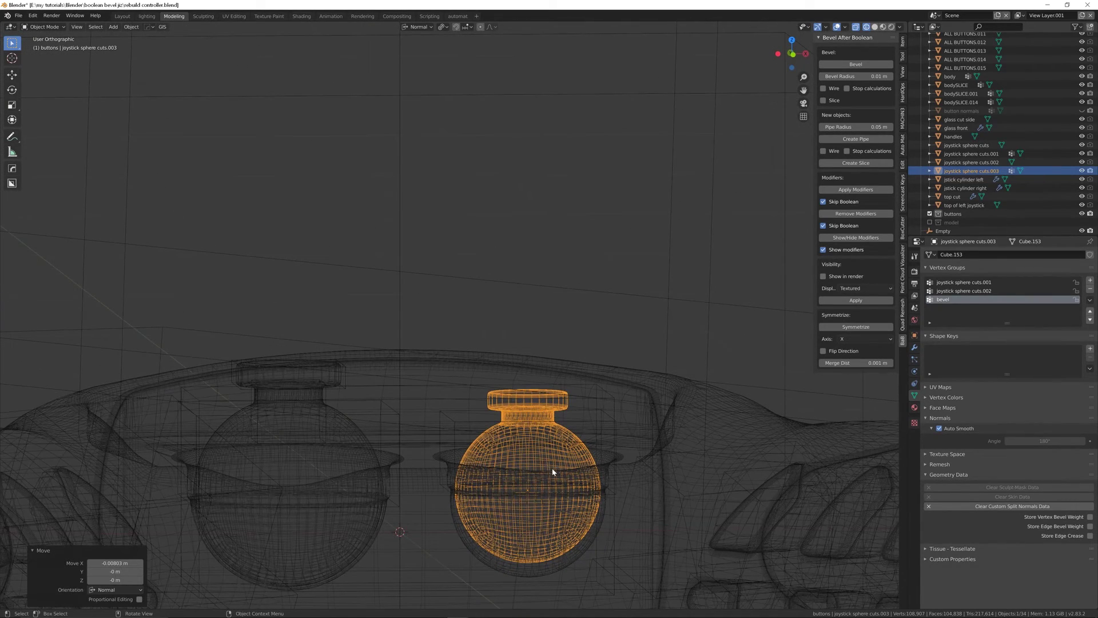
key(s)
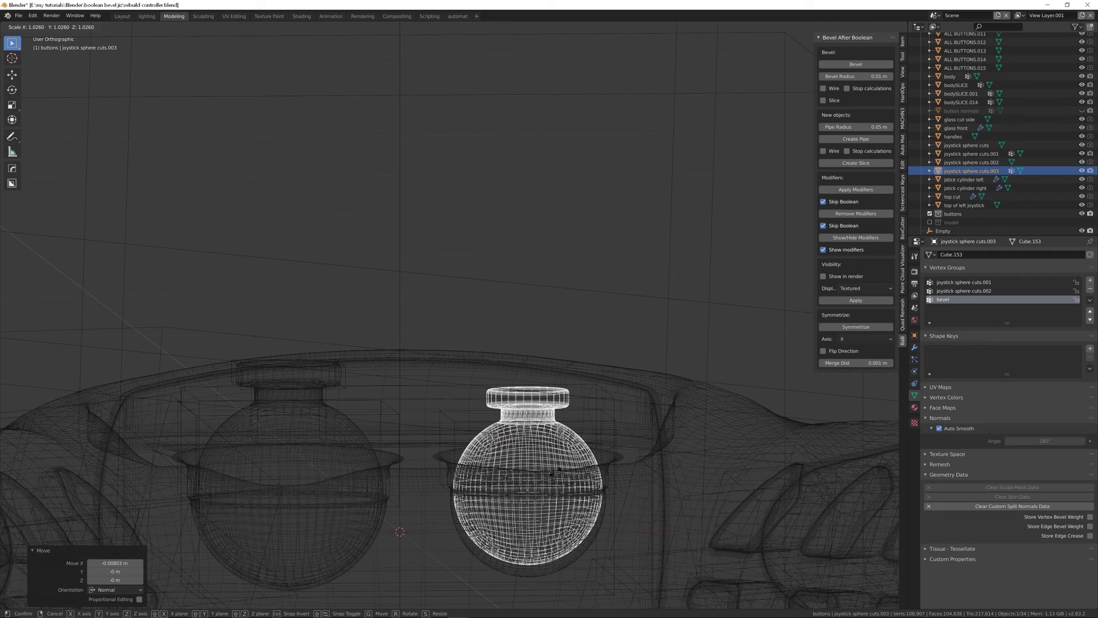
click(555, 475)
mouse_move(556, 474)
middle_down()
mouse_move(570, 492)
mouse_move(537, 351)
mouse_move(546, 366)
mouse_move(559, 355)
mouse_move(559, 385)
mouse_move(528, 454)
mouse_move(535, 335)
middle_up()
key(shift+z)
scroll(540, 315, up, 4)
middle_drag(509, 414, 538, 381)
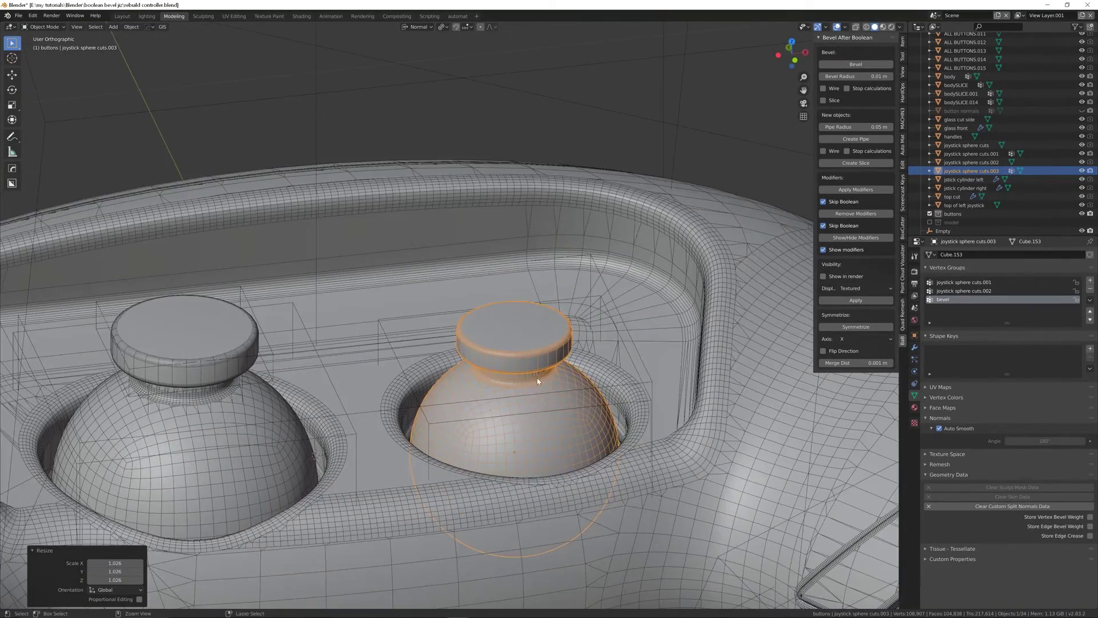
- Lower the right joystick about 0.0137 m along Z in front wireframe view
key(shift+z)
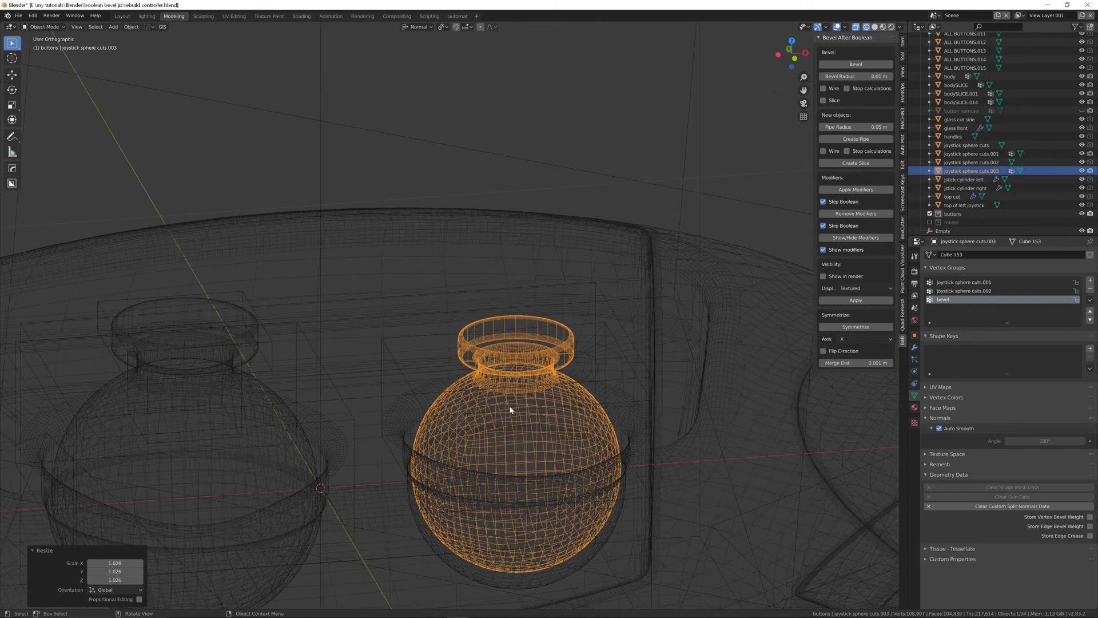
key(KP_1)
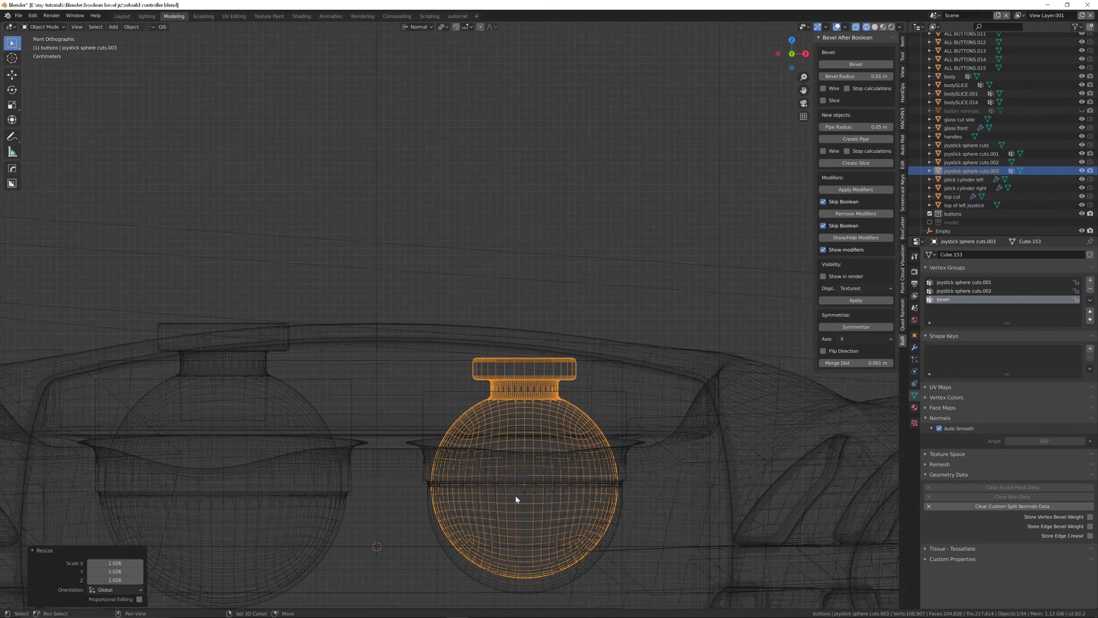
scroll(544, 447, down, 1)
key(g)
key(z)
key(z)
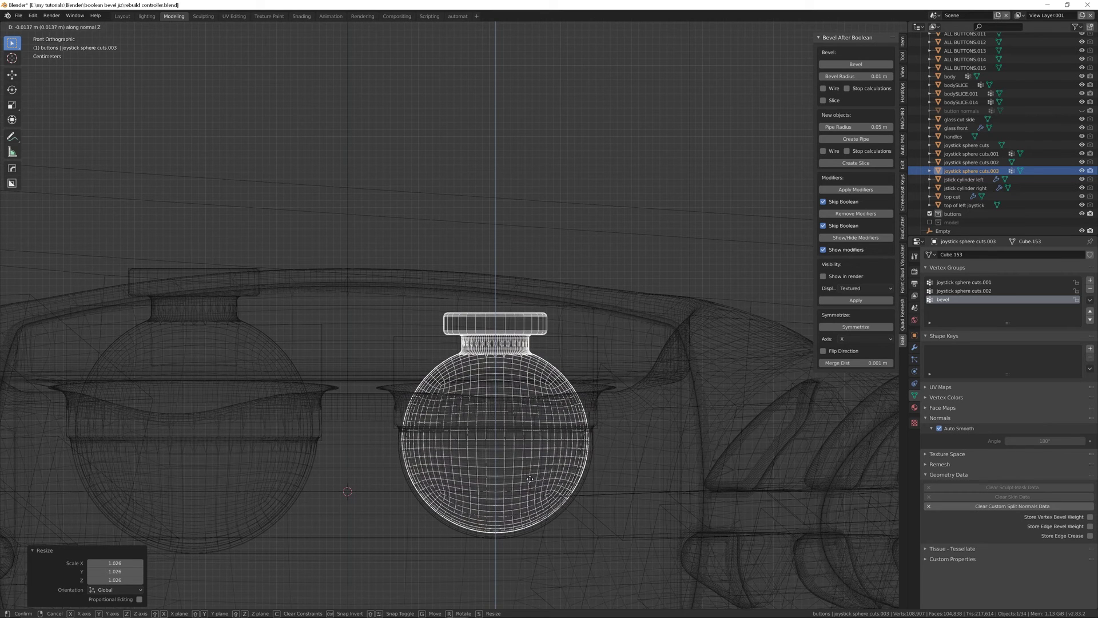
click(530, 478)
- Nudge the right joystick about 0.0008 m along X and return to solid shading
key(g)
key(x)
key(x)
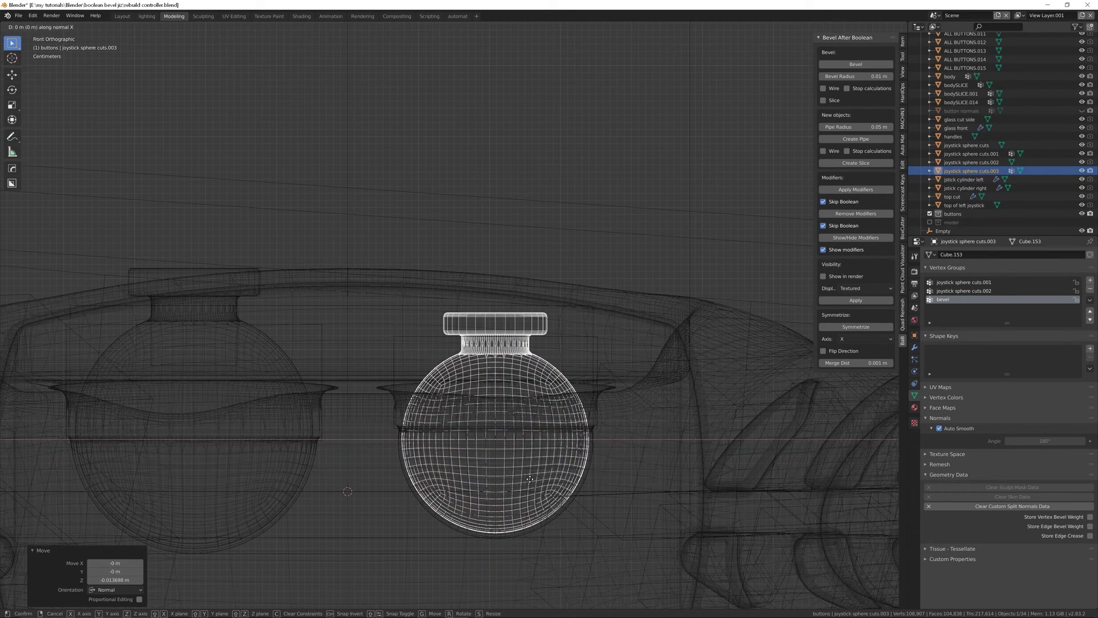
click(531, 483)
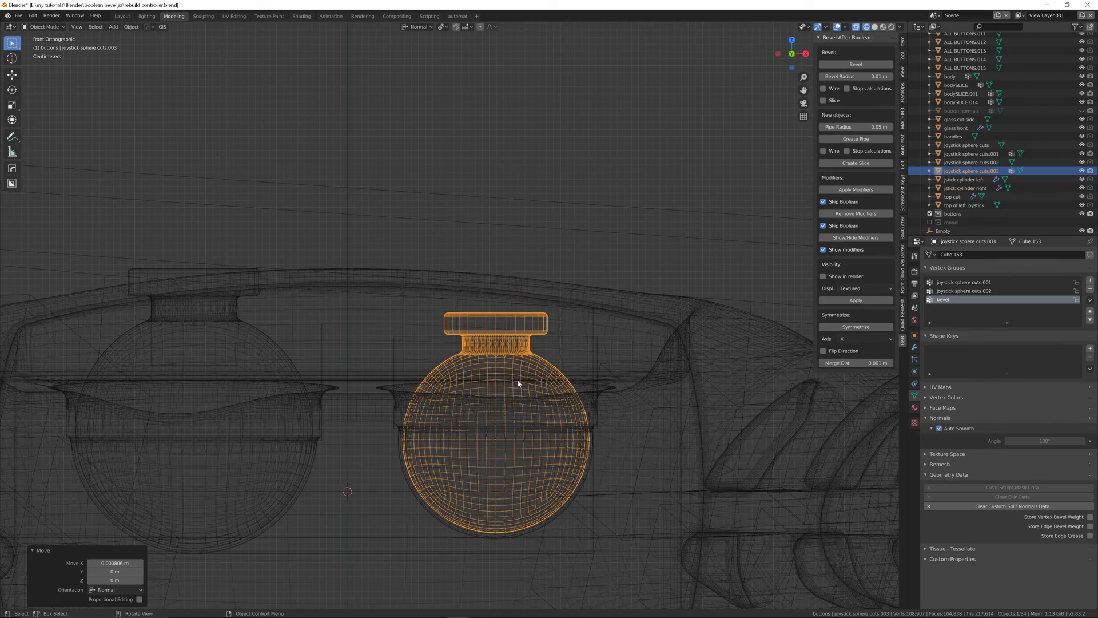
middle_drag(497, 338, 504, 377)
key(shift+z)
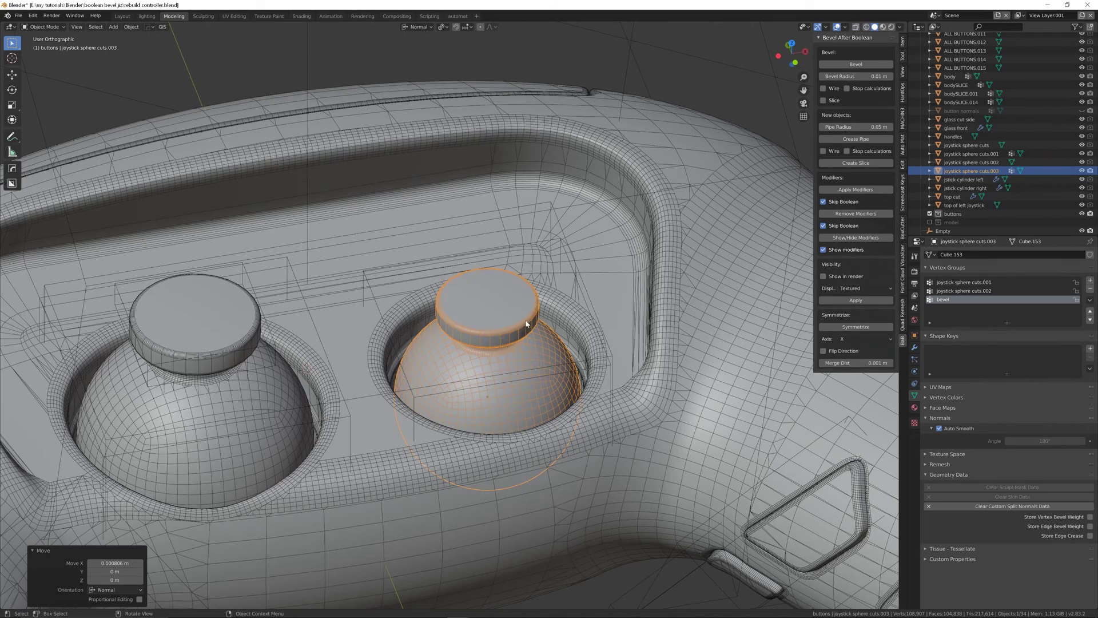
- Select the right joystick's top face in Edit Mode and grow the selection to cover the whole cap down to its underside
key(Tab)
middle_drag(502, 316, 503, 316)
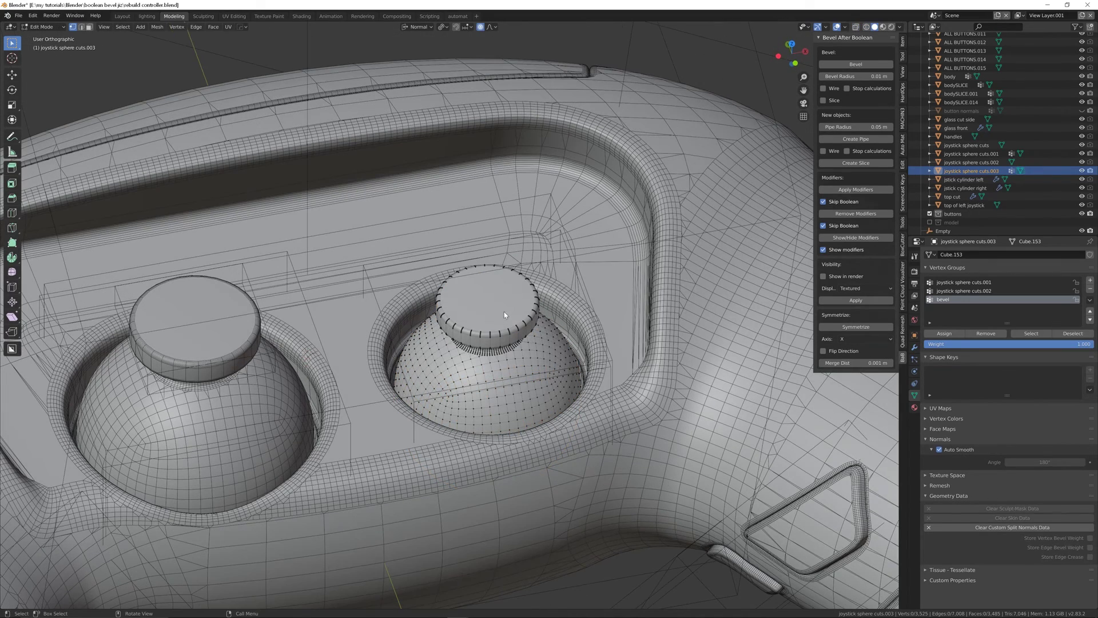
key(3)
click(509, 305)
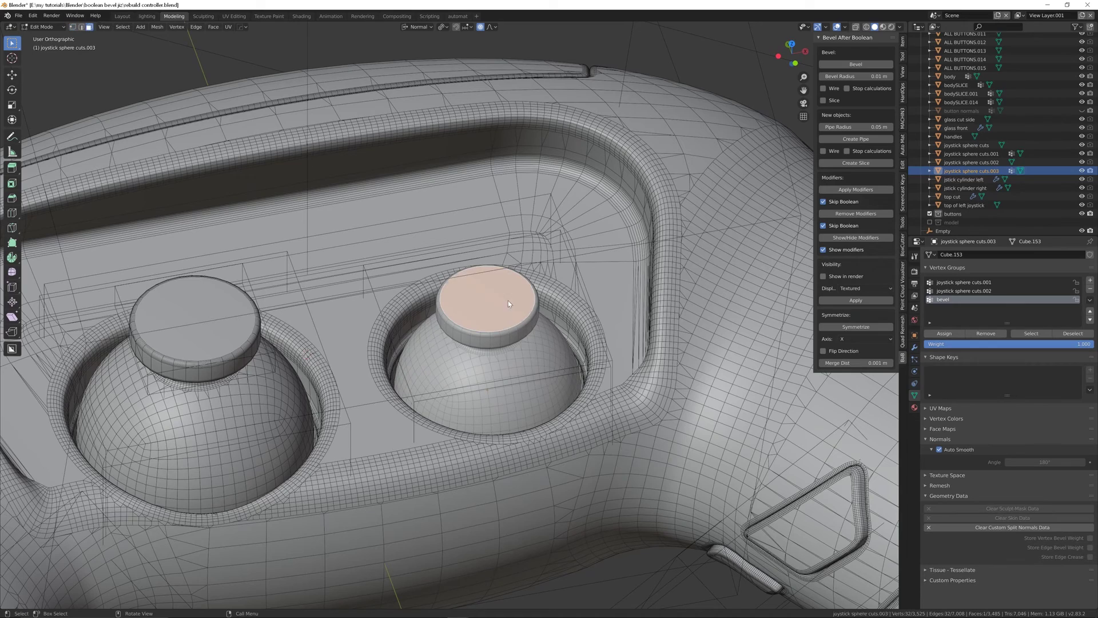
key(ctrl+KP_Add)
middle_drag(501, 321, 517, 269)
scroll(517, 269, up, 2)
key(ctrl+KP_Add)
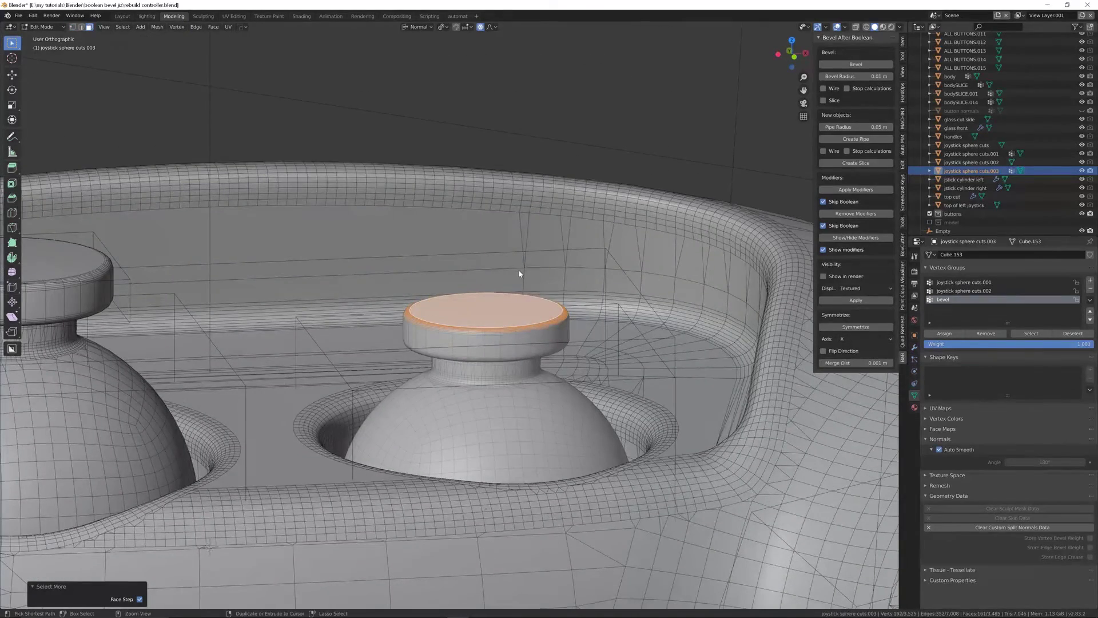
key(ctrl+KP_Add)
middle_drag(572, 272, 500, 306)
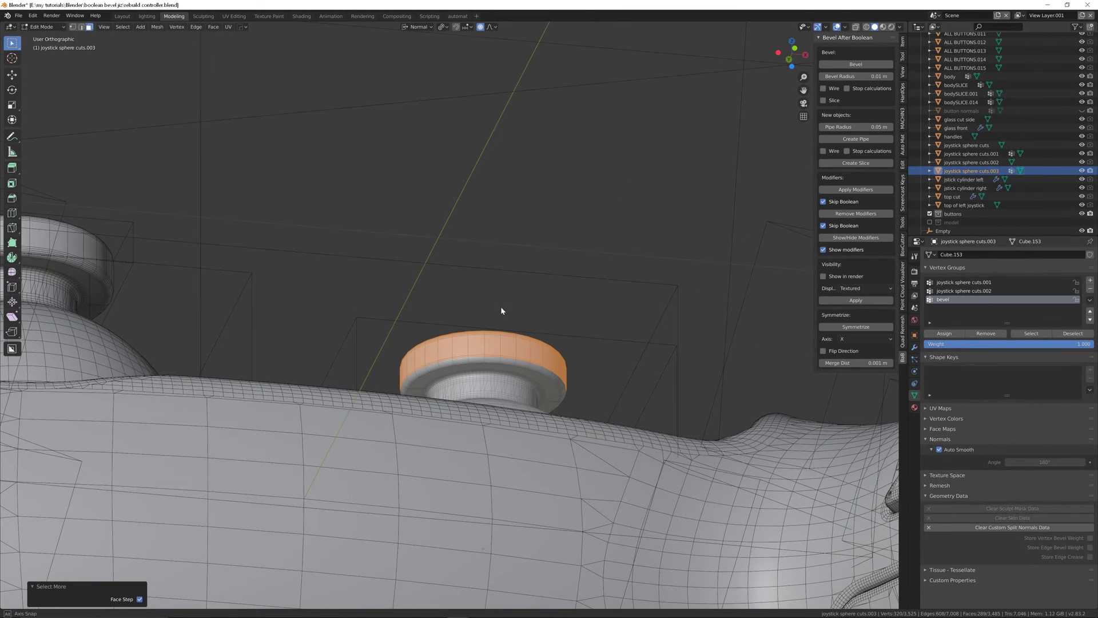
key(ctrl+KP_Add)
key(ctrl+KP_Add)
key(ctrl+KP_Add)
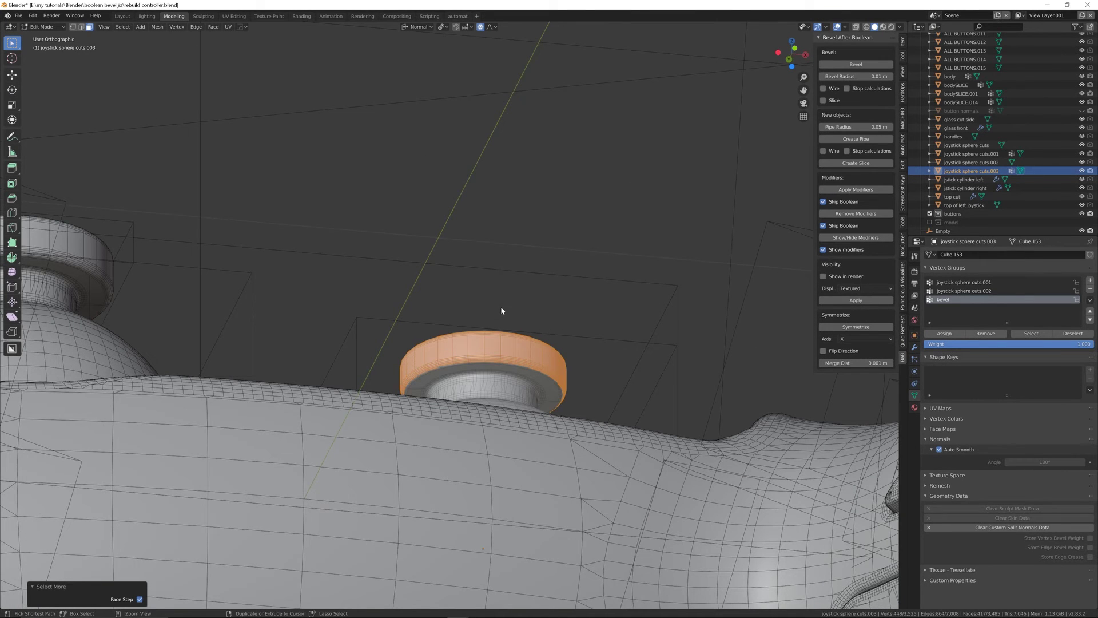
key(ctrl+KP_Add)
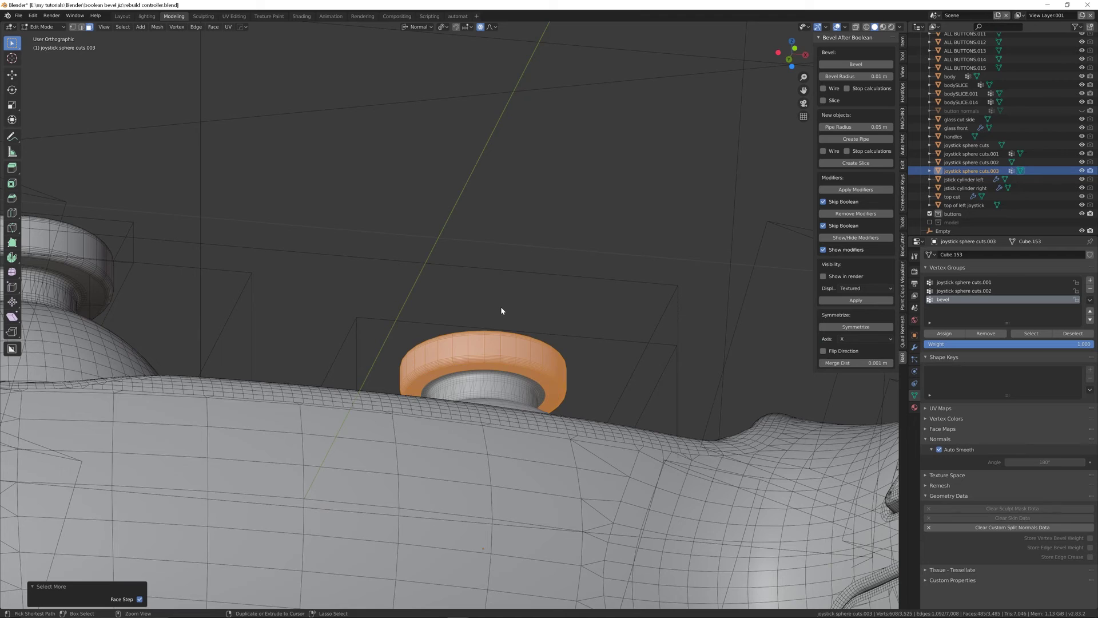
middle_drag(501, 311, 510, 275)
mouse_move(511, 335)
middle_down()
mouse_move(507, 361)
mouse_move(505, 352)
middle_up()
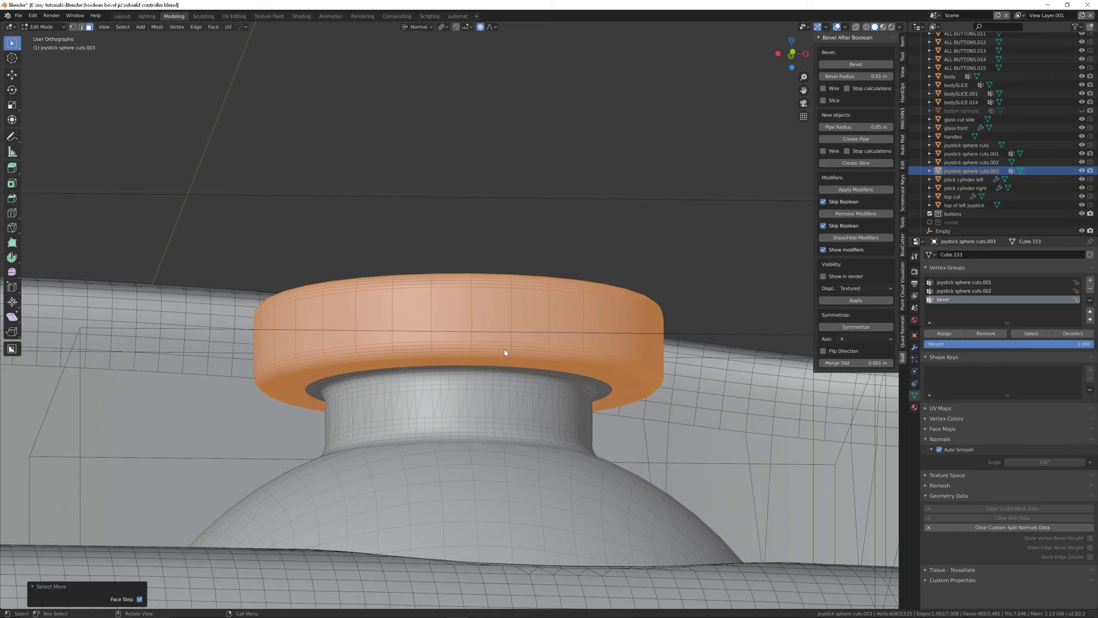
middle_drag(504, 353, 506, 351)
scroll(505, 351, down, 4)
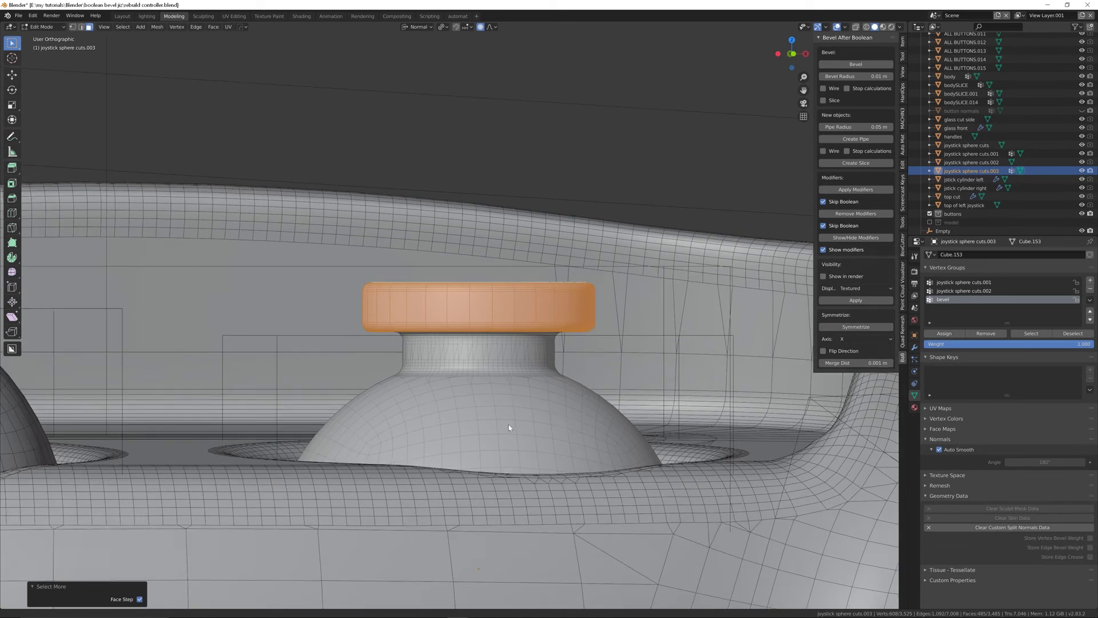
key(e)
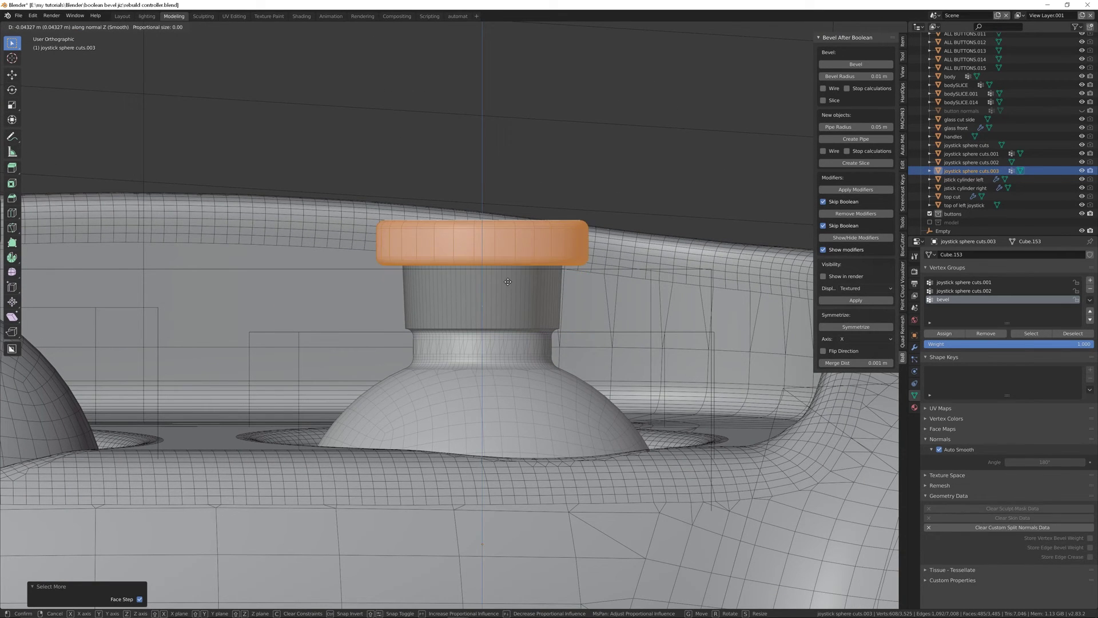
right_click(510, 331)
key(o)
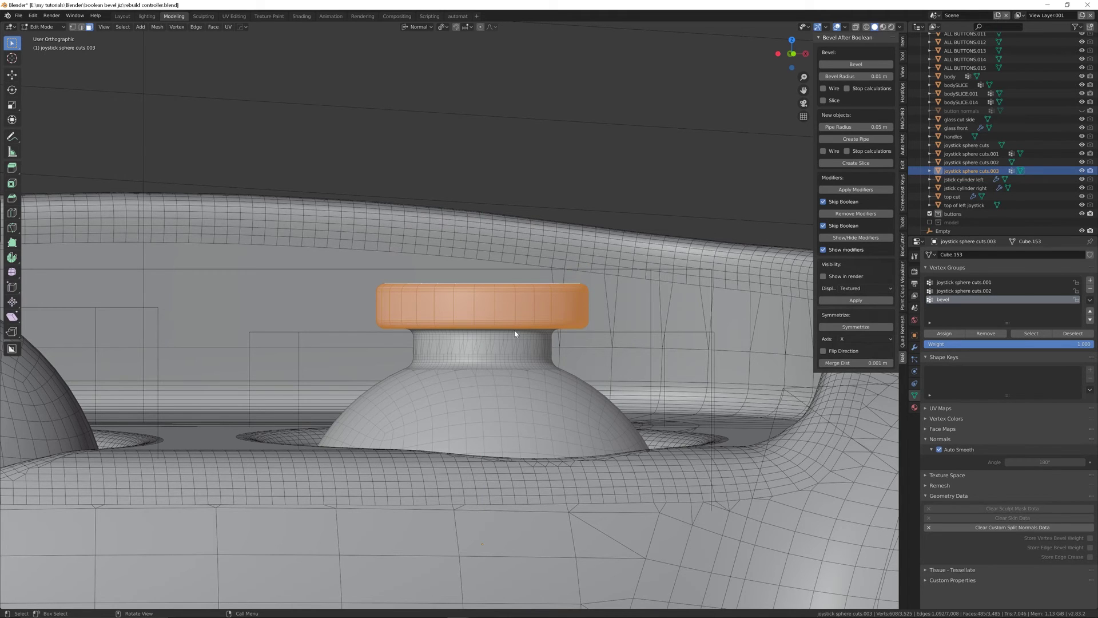
key(e)
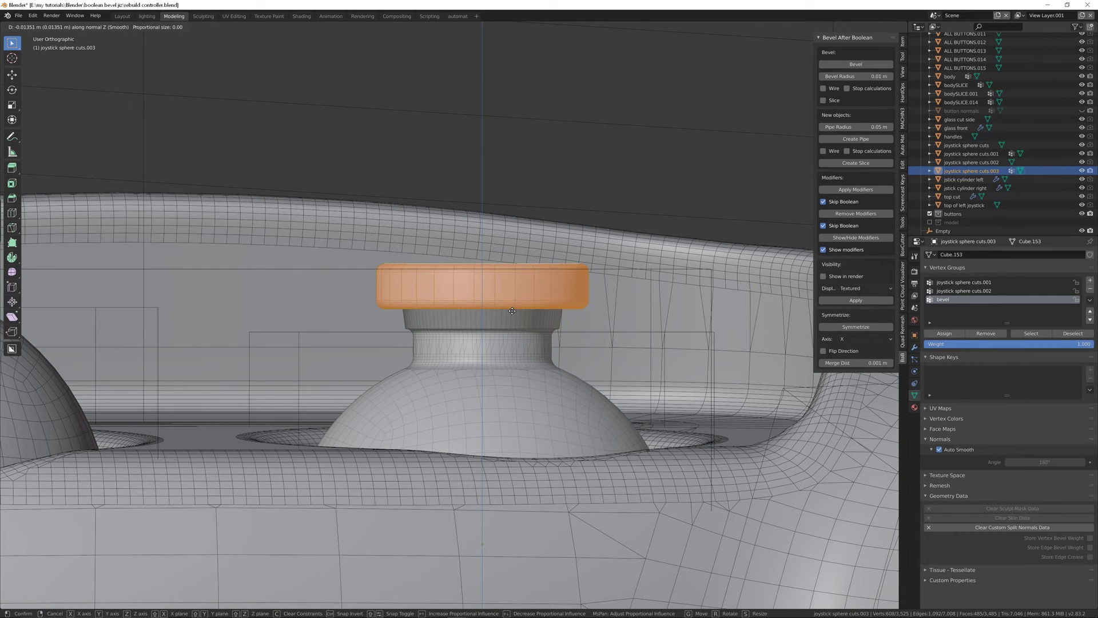
right_click(514, 312)
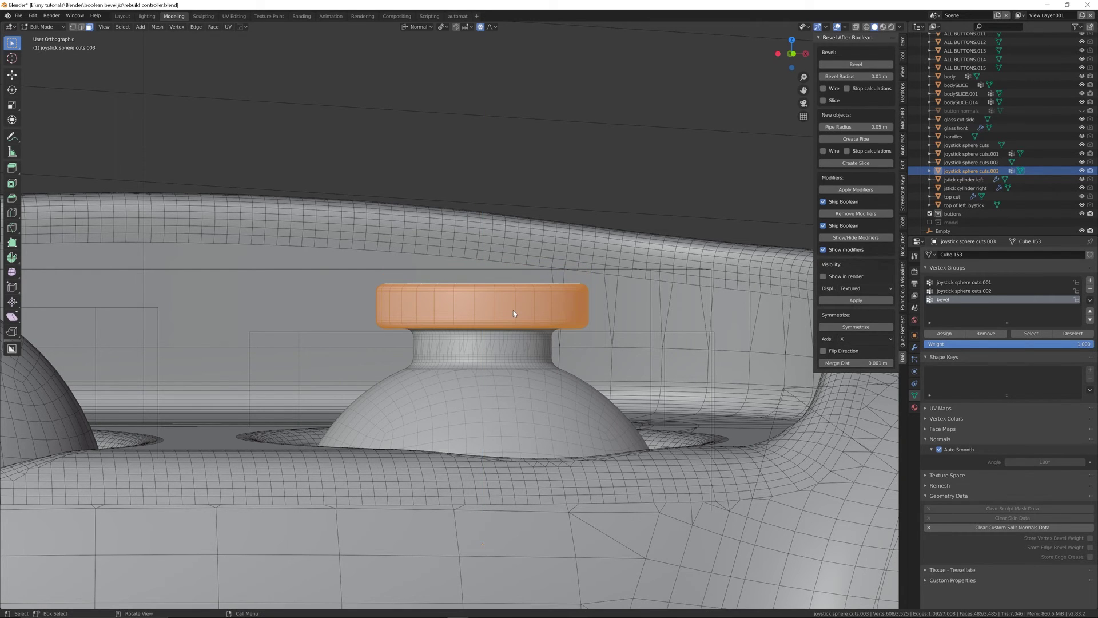
- Raise the cap about 0.081 m along its normal Z, using smooth proportional editing with a size of about 0.027 to stretch the stem
key(e)
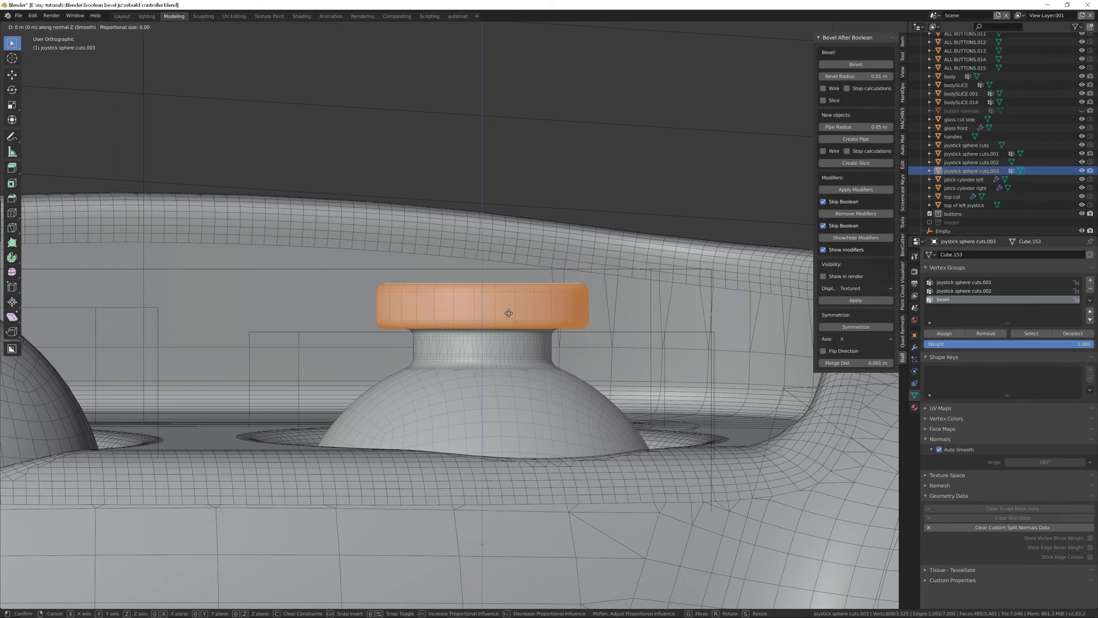
scroll(504, 296, down, 18)
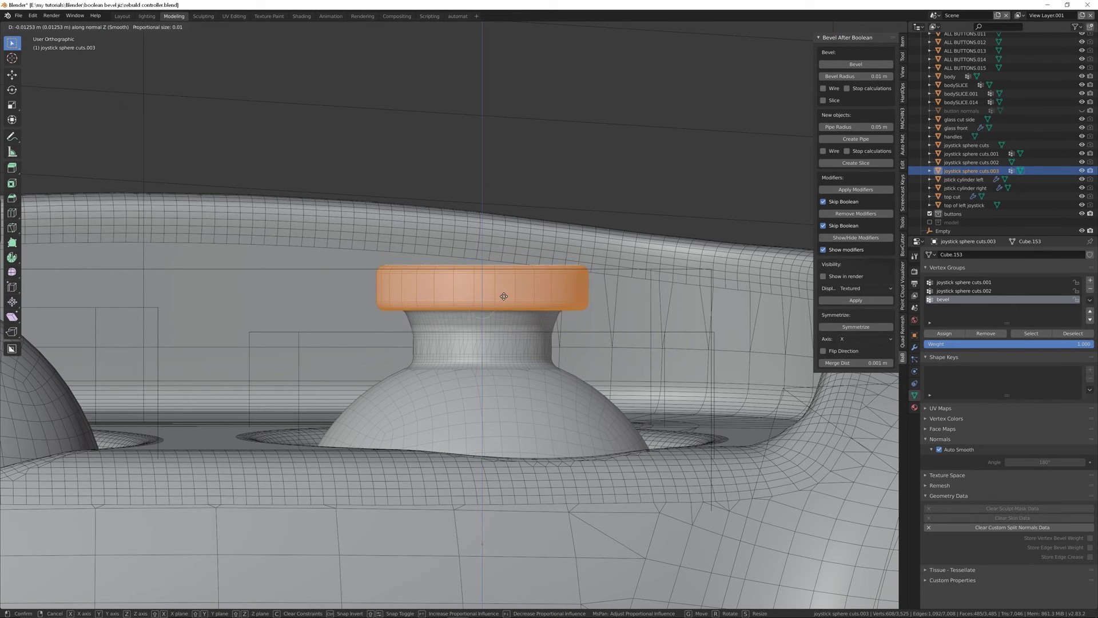
scroll(515, 280, down, 10)
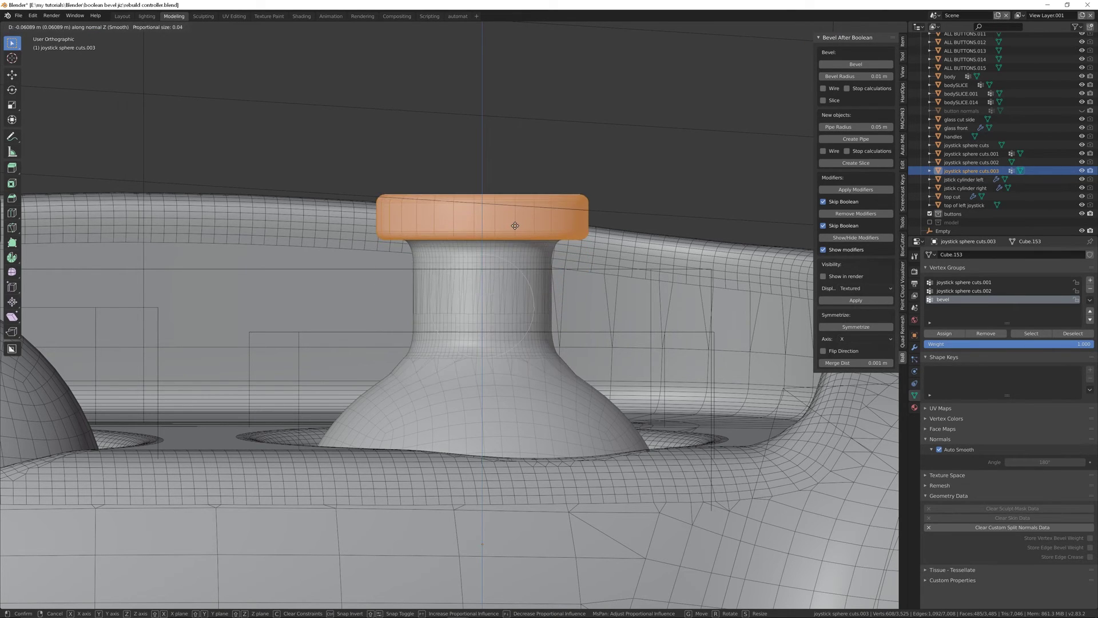
scroll(523, 209, up, 5)
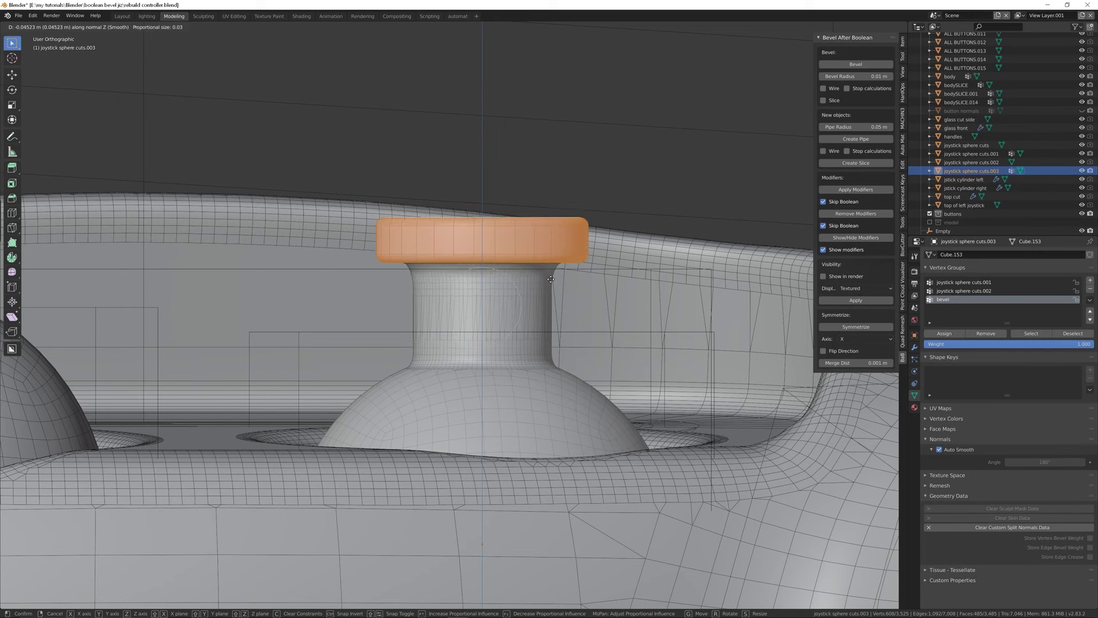
scroll(552, 226, up, 12)
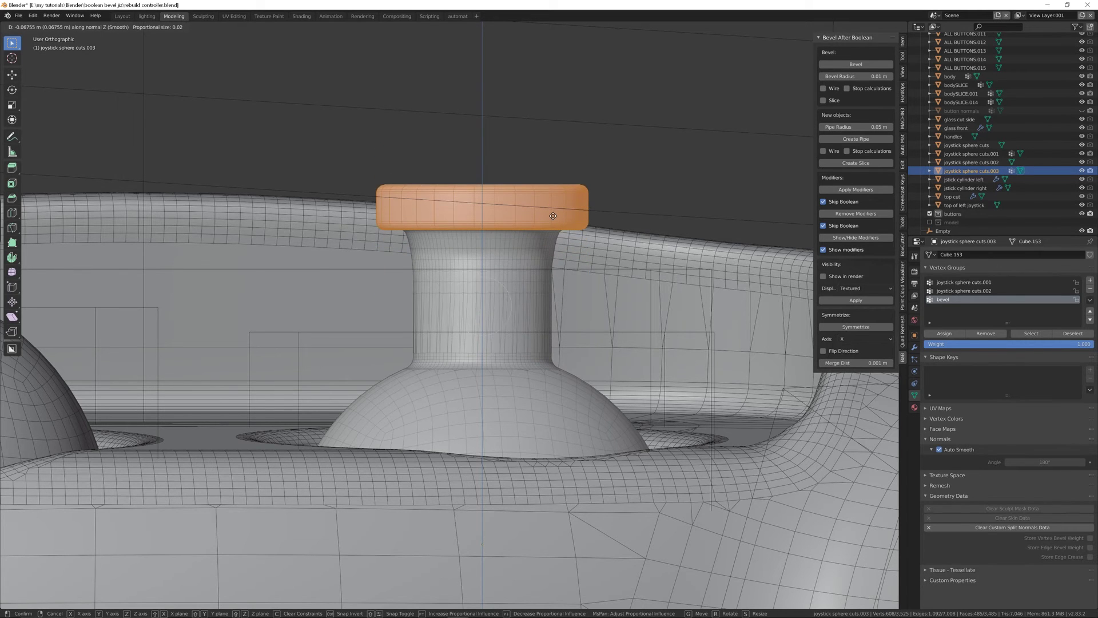
scroll(553, 216, down, 12)
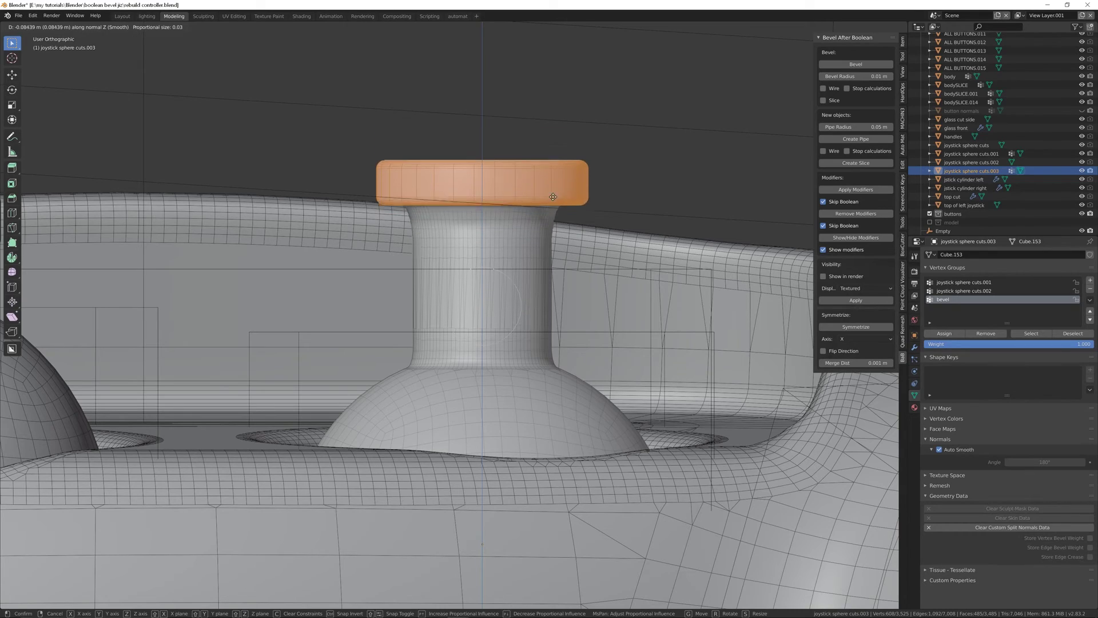
click(545, 194)
- Try lowering the cap about 0.027 m along its normal with proportional size 0.017, inspect the stem's upper edge, and undo the move
scroll(507, 169, down, 6)
middle_drag(473, 181, 482, 206)
key(g)
key(z)
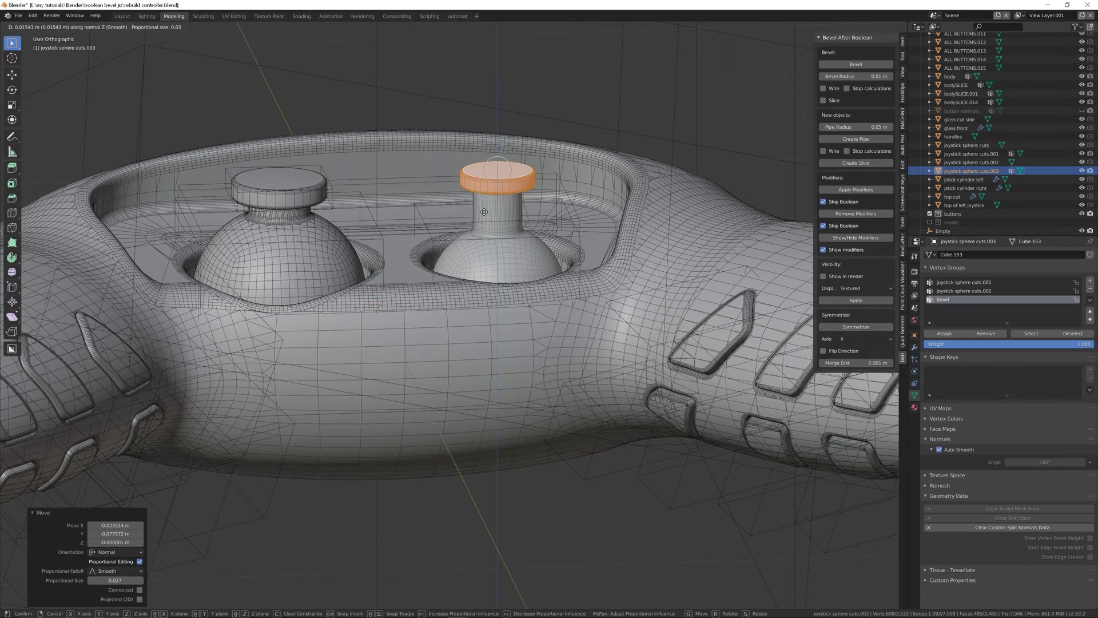
click(484, 216)
middle_drag(484, 216, 495, 201)
scroll(495, 201, up, 7)
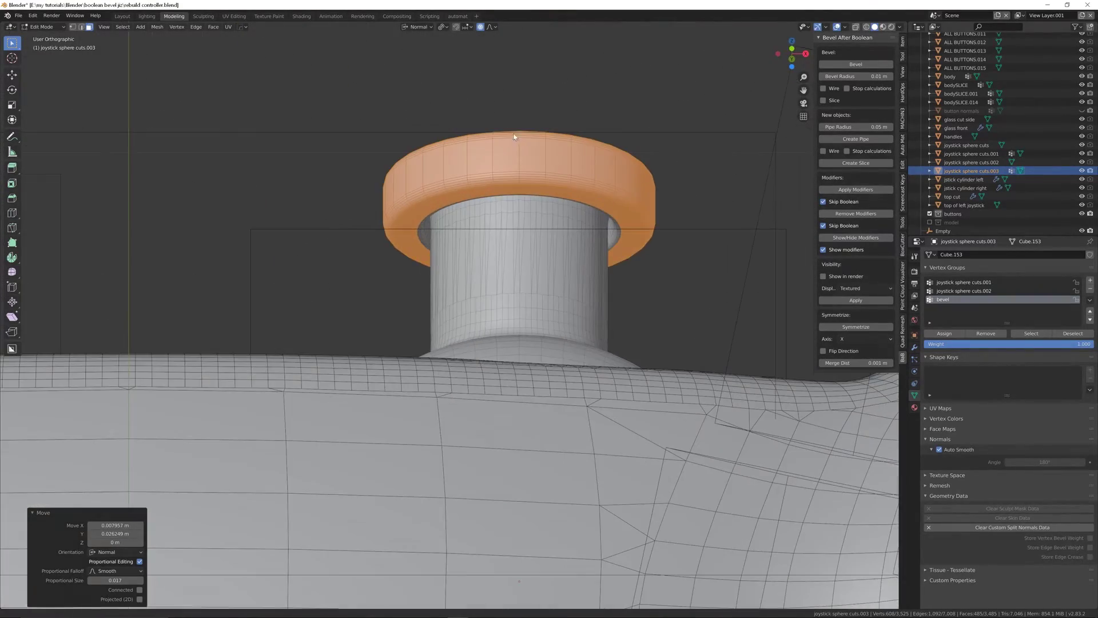
mouse_move(581, 225)
middle_down()
mouse_move(584, 206)
mouse_move(602, 222)
middle_up()
scroll(580, 207, up, 5)
key(ctrl+z)
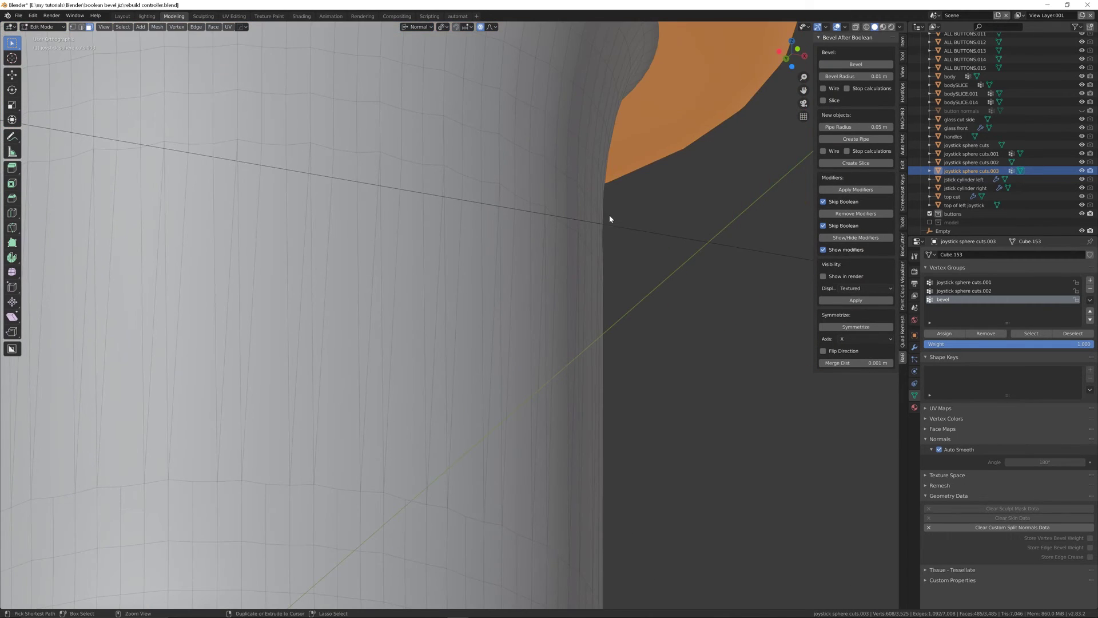
- Lower the cap about 0.022 m along its normal Z with a proportional size of about 0.05 and check the whole controller
scroll(517, 218, down, 8)
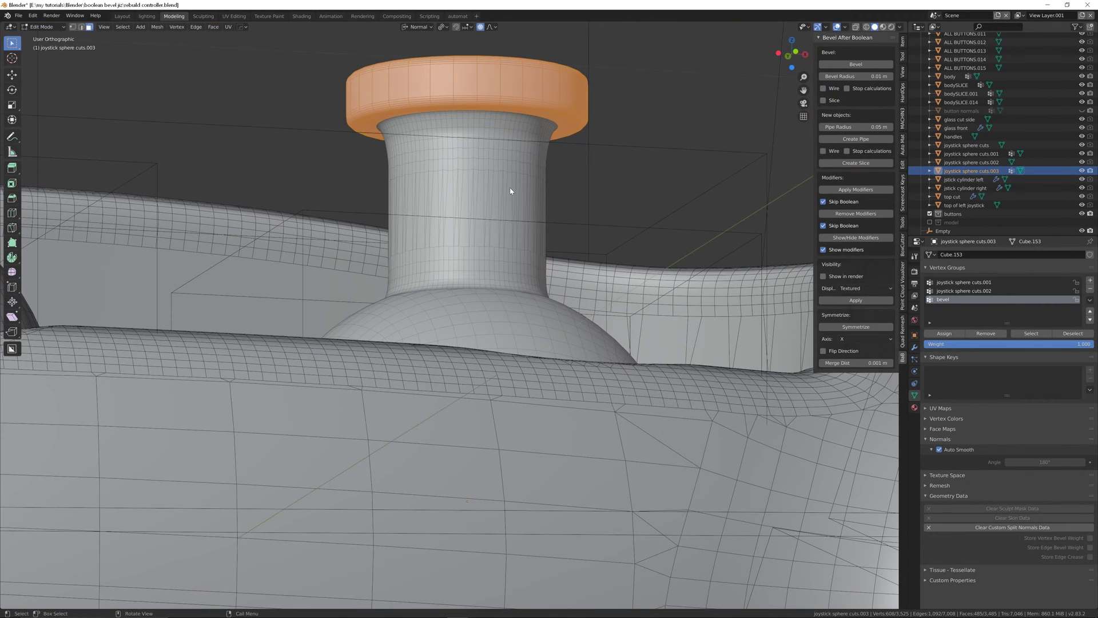
key(g)
key(z)
key(z)
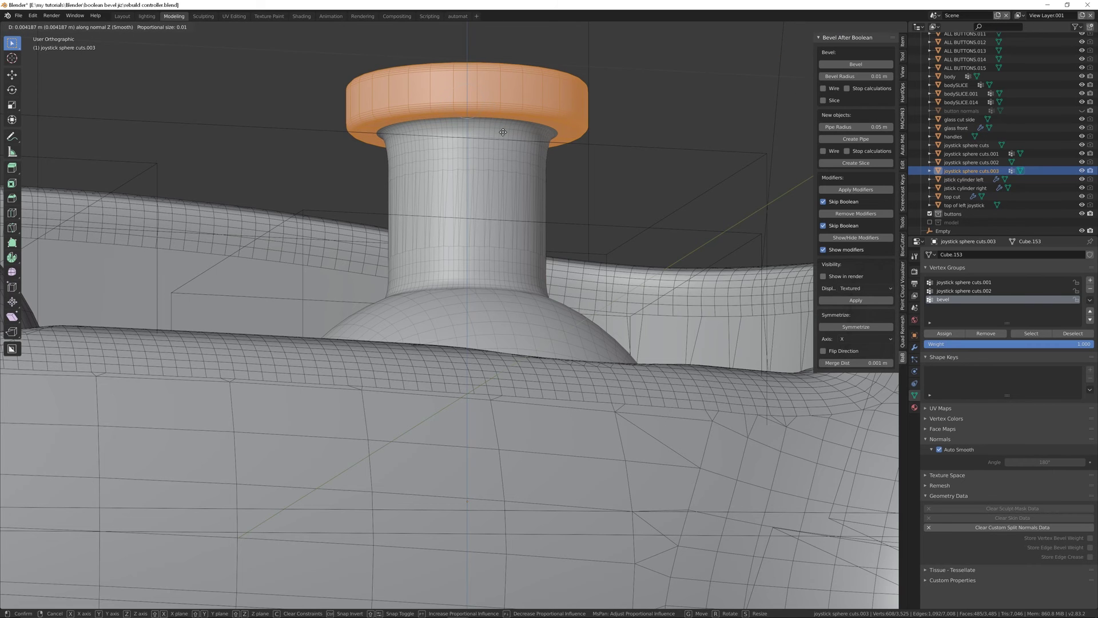
scroll(503, 137, down, 5)
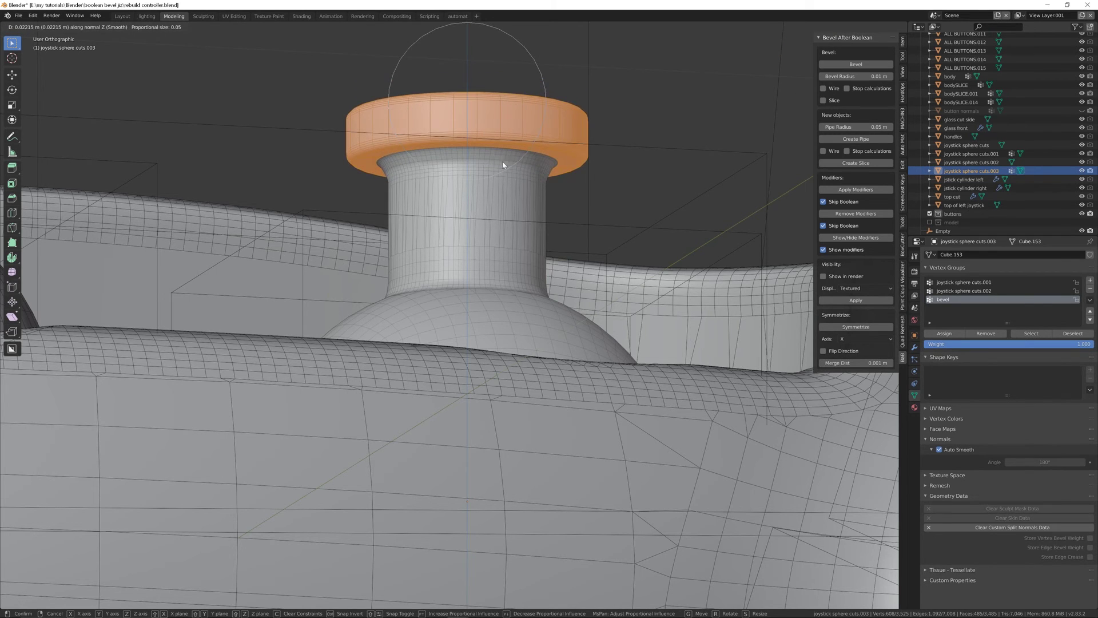
click(503, 165)
scroll(490, 184, down, 8)
middle_drag(490, 184, 459, 197)
scroll(458, 172, down, 3)
key(KP_5)
scroll(504, 206, down, 3)
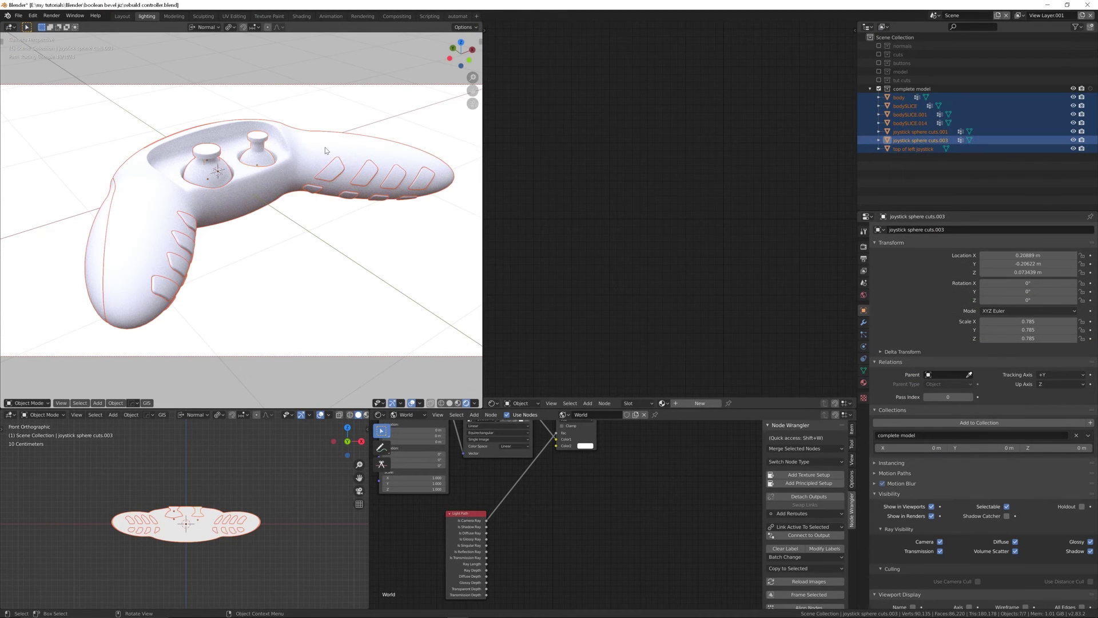
- Add a new material to the controller body and set its Base Color to dark grey with a value of about 0.22
click(327, 151)
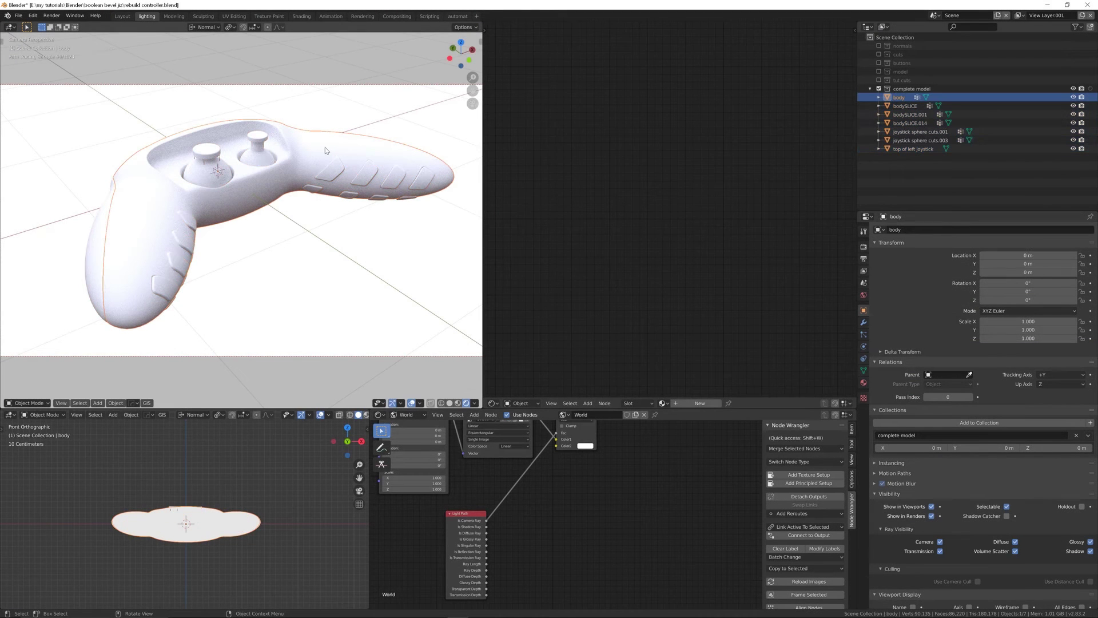
click(700, 404)
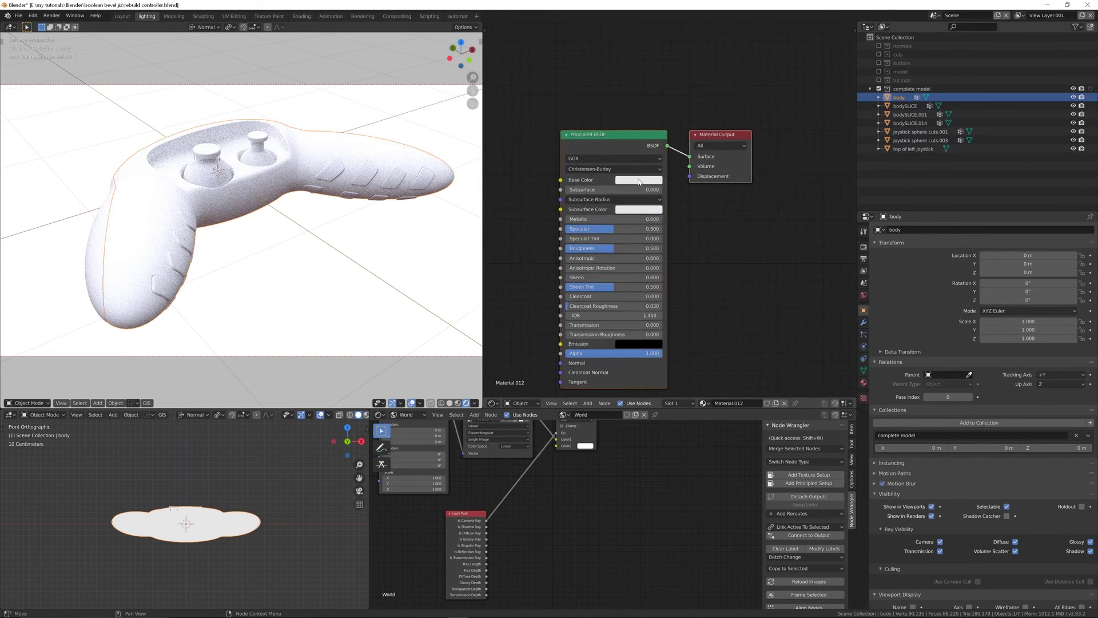
click(639, 181)
click(693, 105)
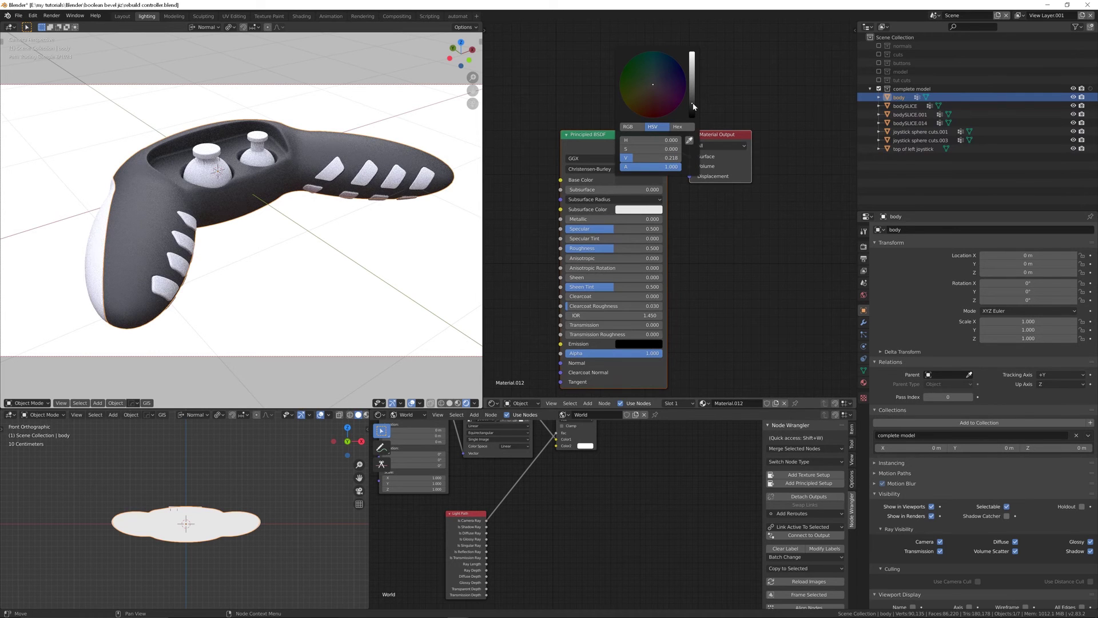
- Add a new material to the handle grip inserts (bodySLICE.014) and set its Base Color to black
scroll(639, 214, up, 3)
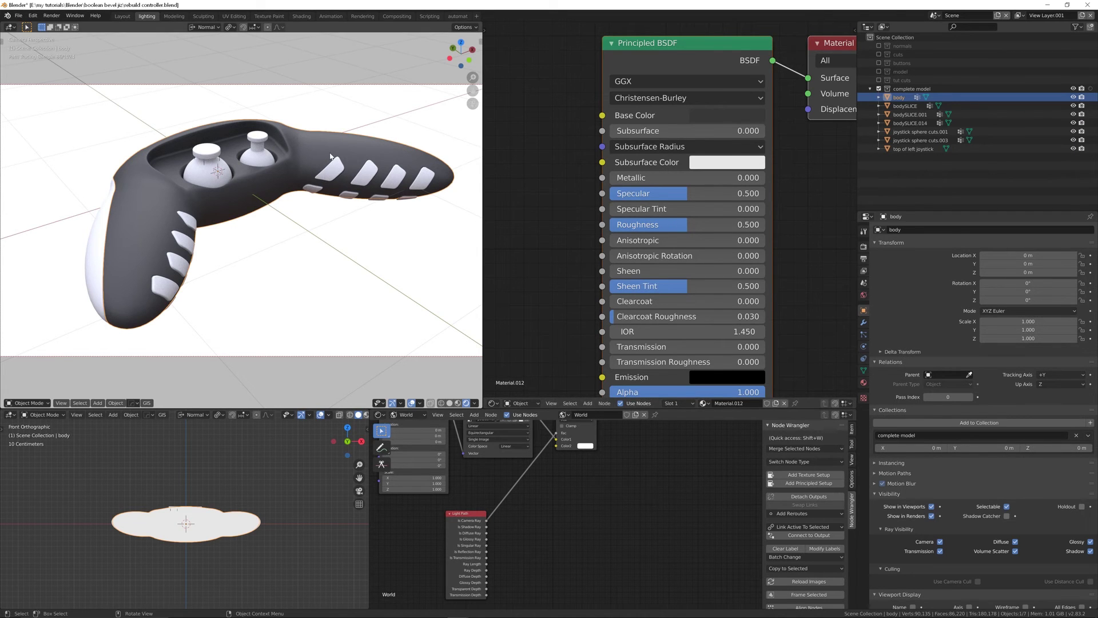
scroll(331, 166, up, 6)
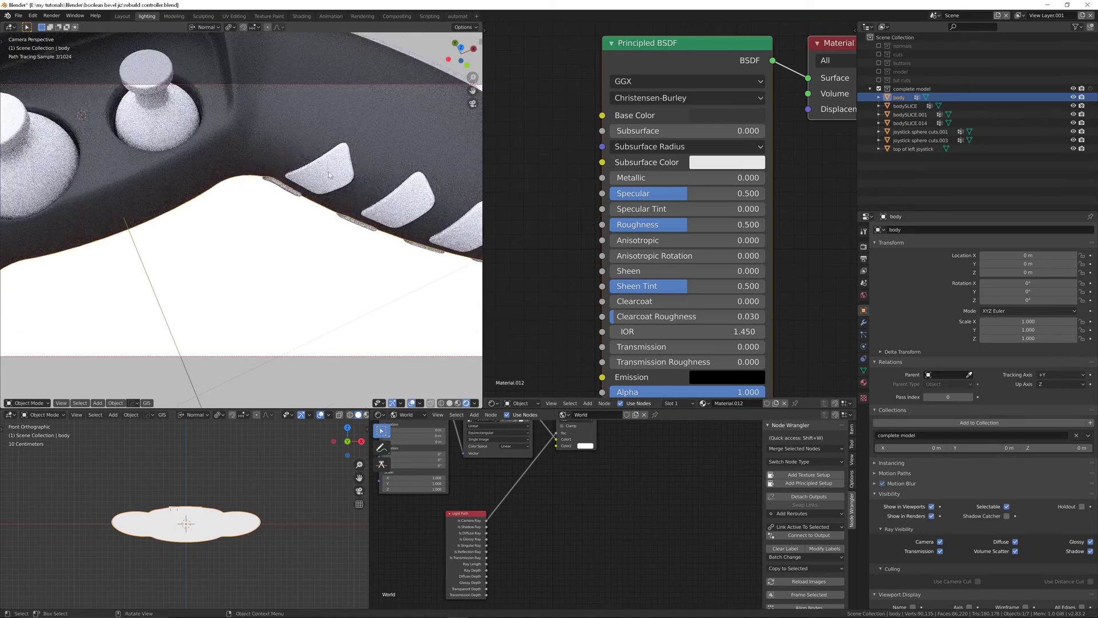
click(329, 175)
scroll(355, 165, down, 7)
middle_drag(372, 162, 355, 167)
scroll(380, 166, up, 3)
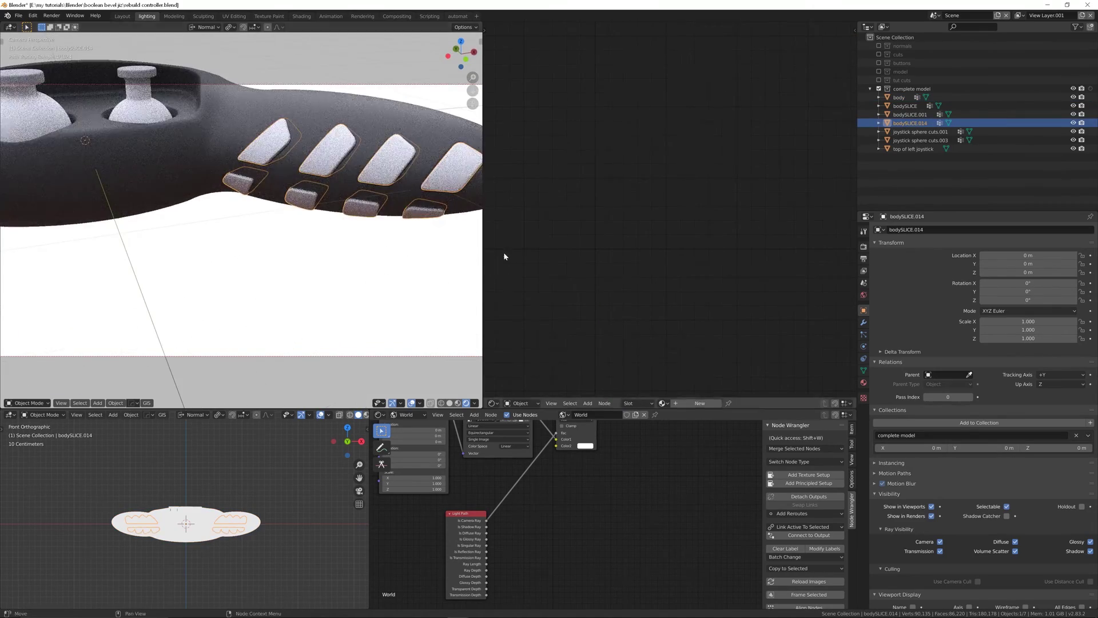
click(690, 404)
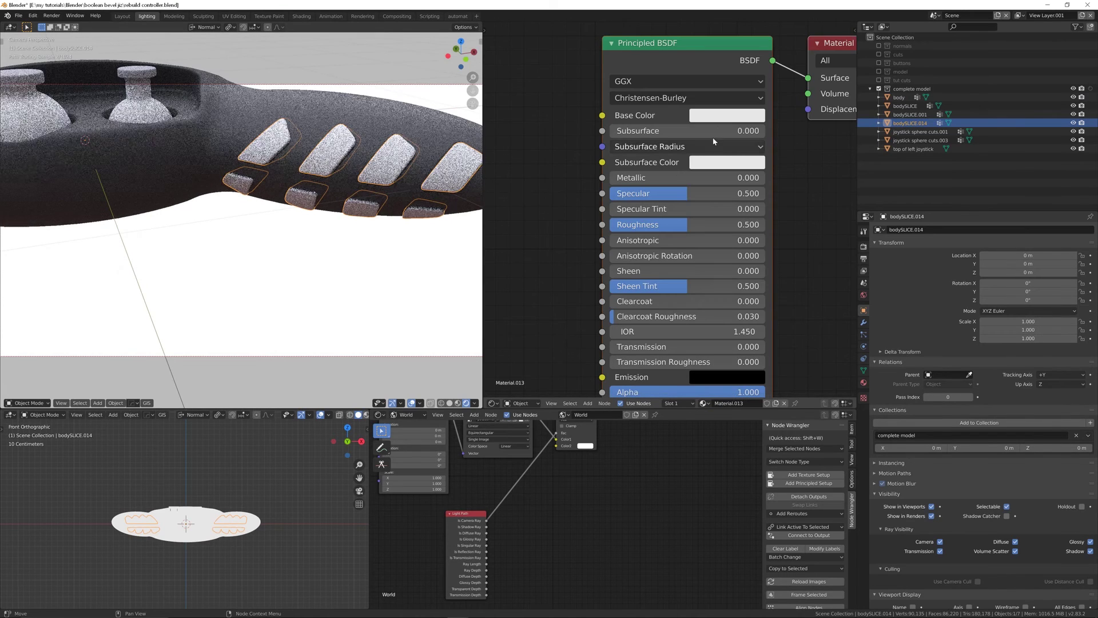
click(720, 116)
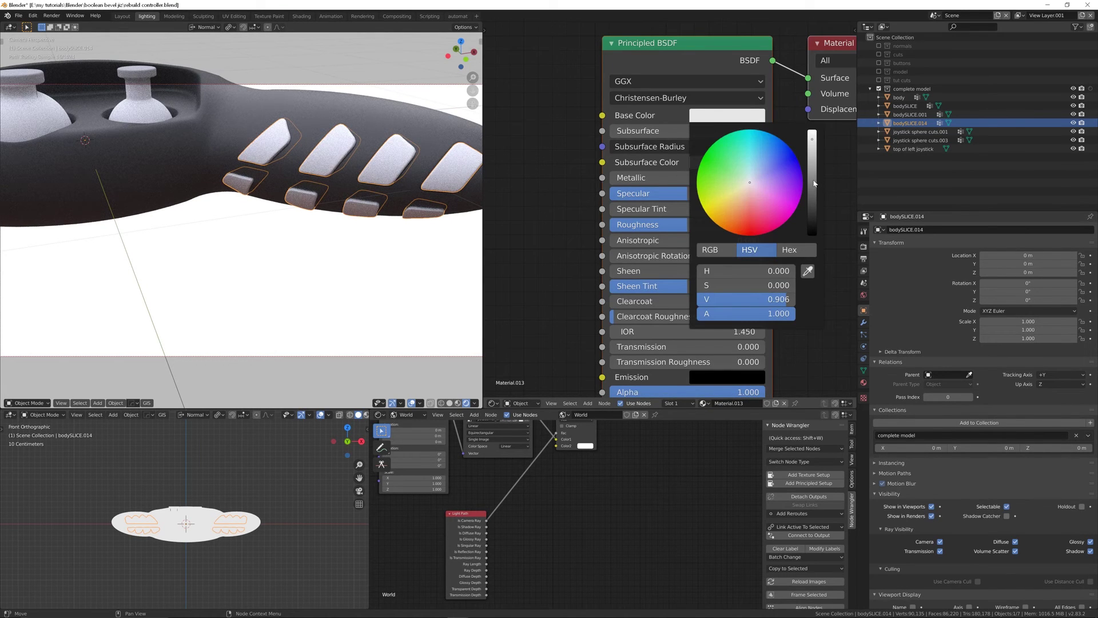
click(746, 234)
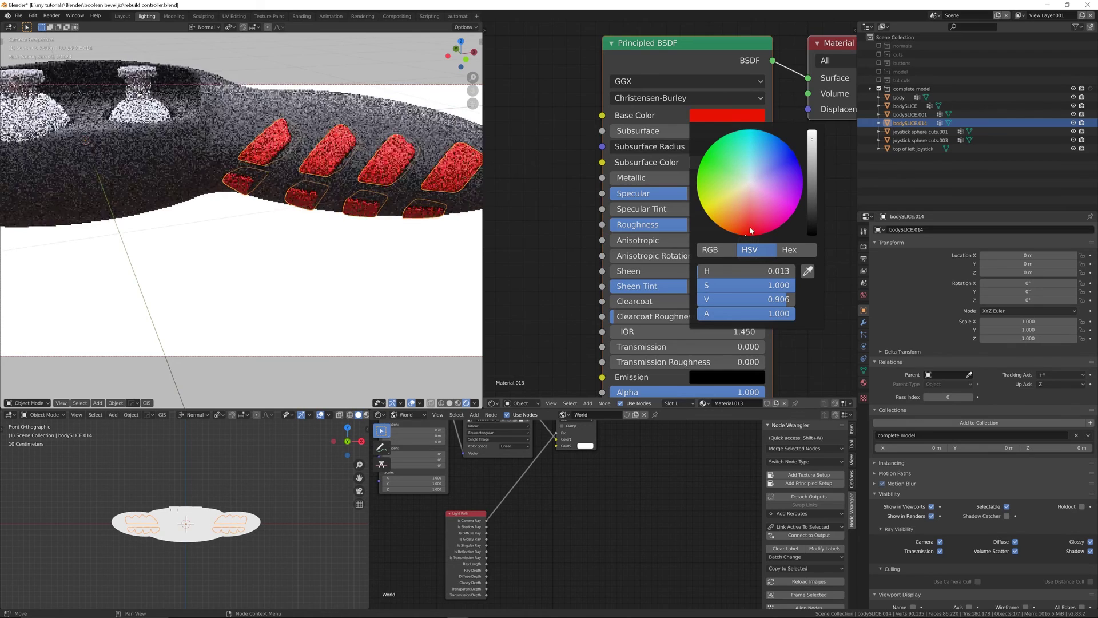
drag(809, 166, 812, 236)
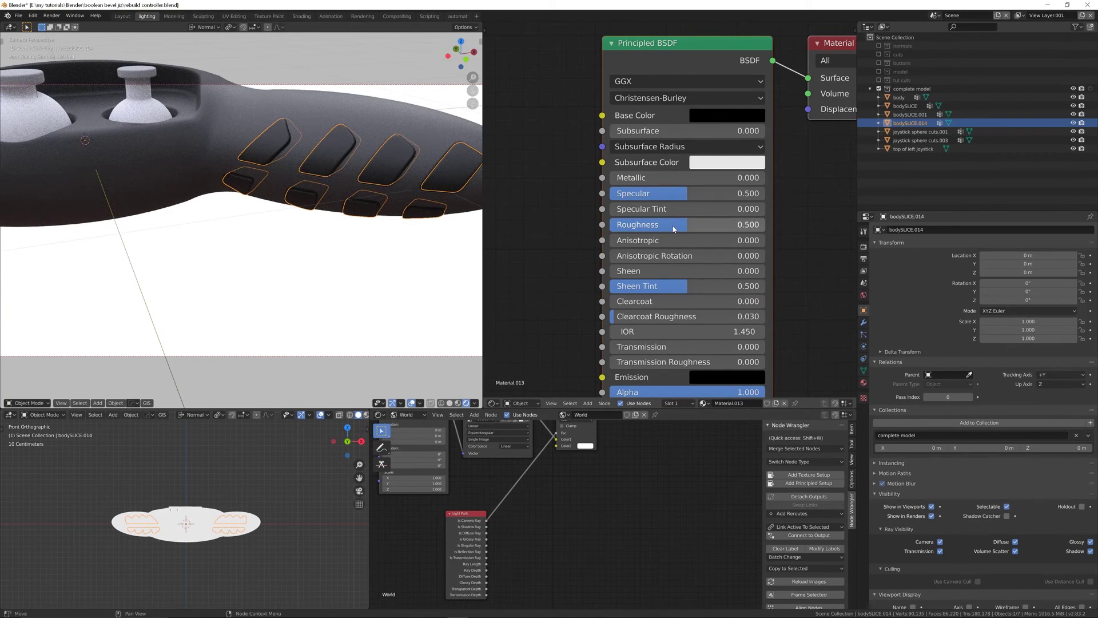
- Lower the Roughness of the handle grip inserts' black material to about 0.2
drag(686, 225, 640, 224)
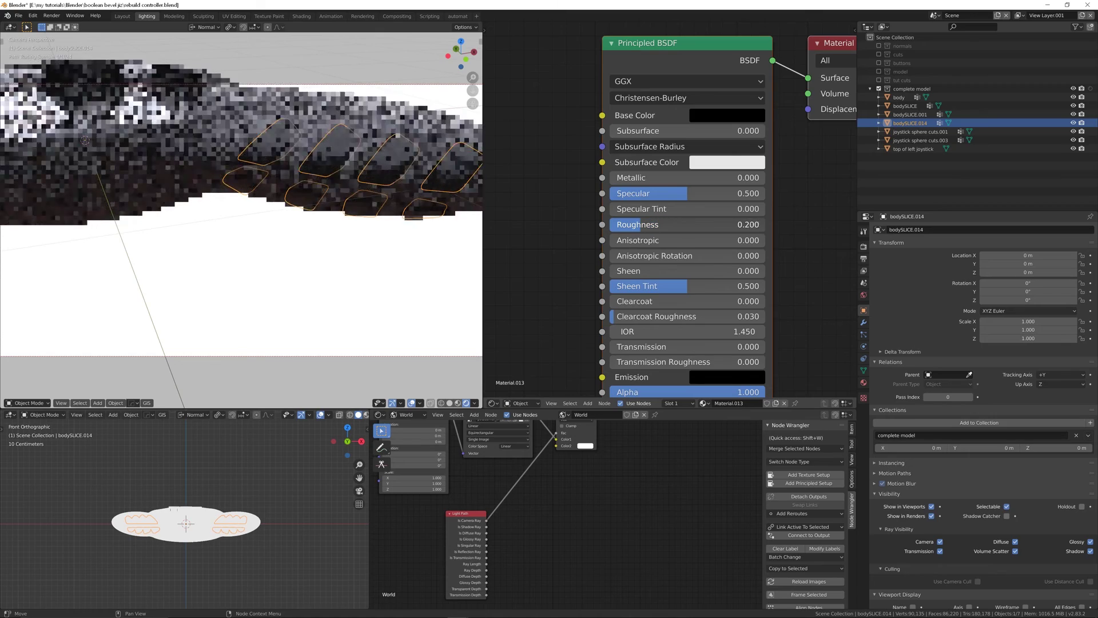
drag(640, 225, 633, 224)
mouse_move(381, 187)
middle_down()
mouse_move(315, 166)
mouse_move(354, 195)
mouse_move(340, 182)
mouse_move(328, 194)
mouse_move(363, 197)
middle_up()
- Add a new material to the right joystick with a yellow Base Color of hue 0.140 and a Roughness of about 0.239
scroll(318, 185, up, 5)
click(318, 184)
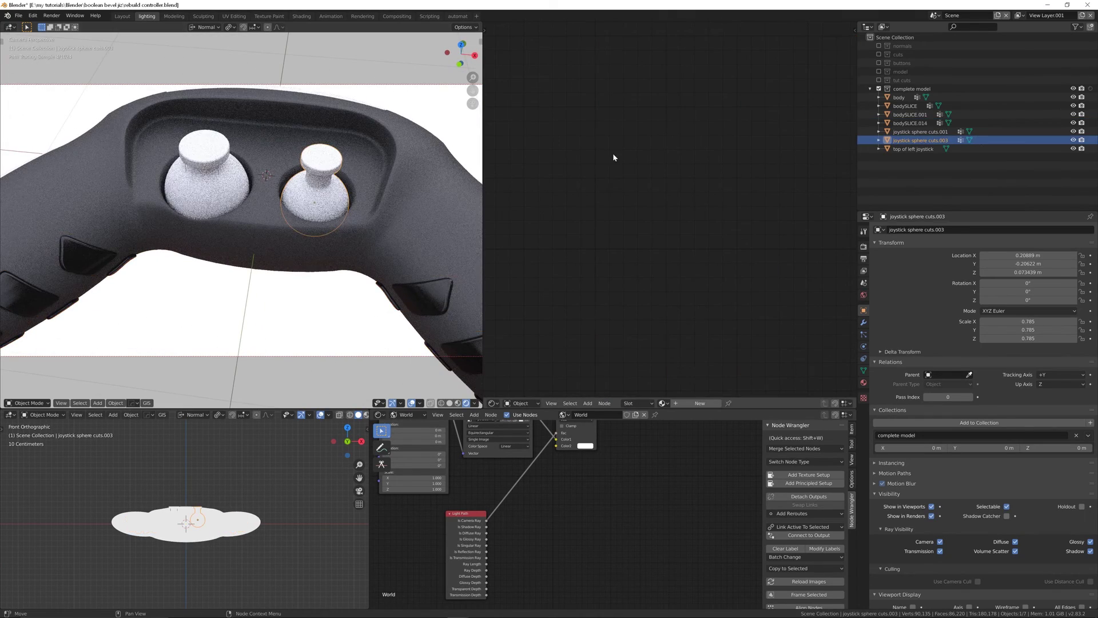
click(699, 403)
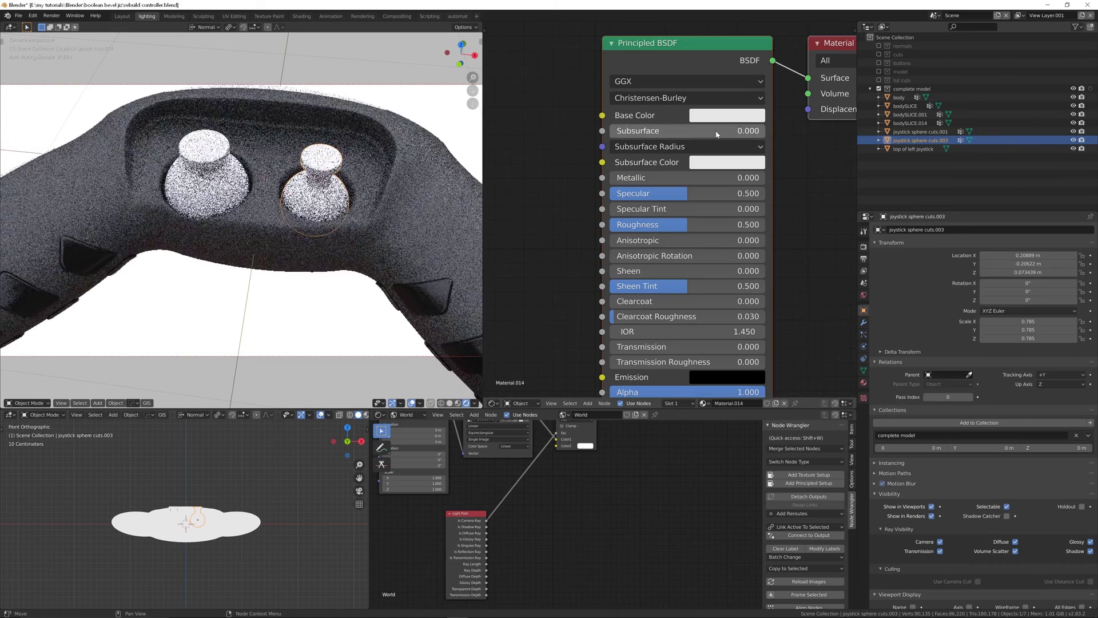
click(727, 115)
mouse_move(735, 166)
mouse_down()
mouse_move(724, 228)
mouse_move(704, 208)
mouse_move(710, 216)
mouse_up()
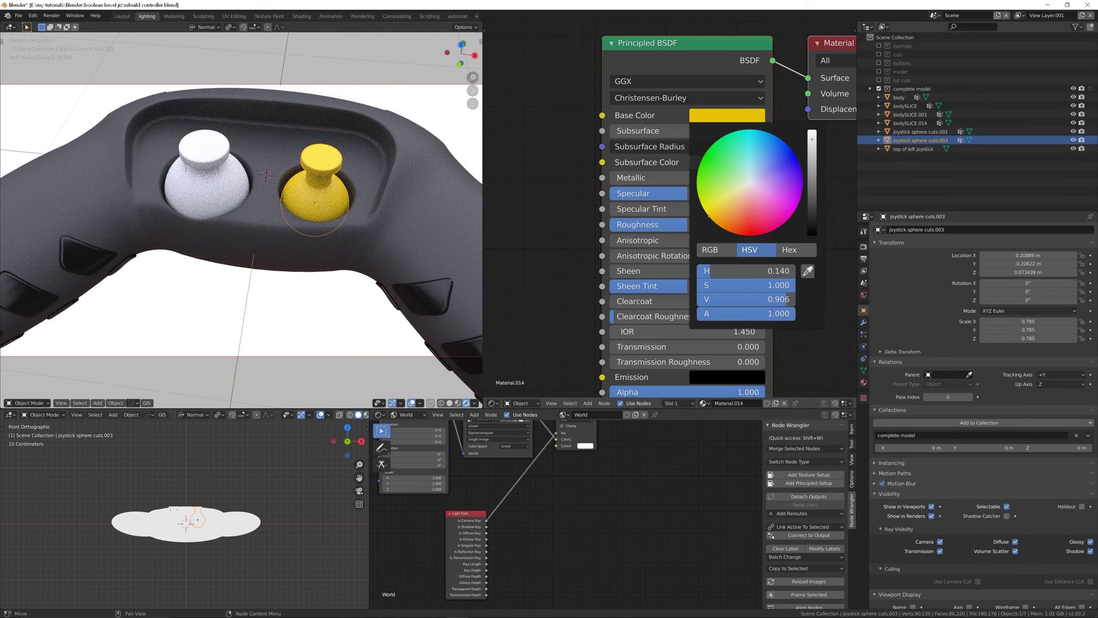
middle_drag(344, 252, 355, 166)
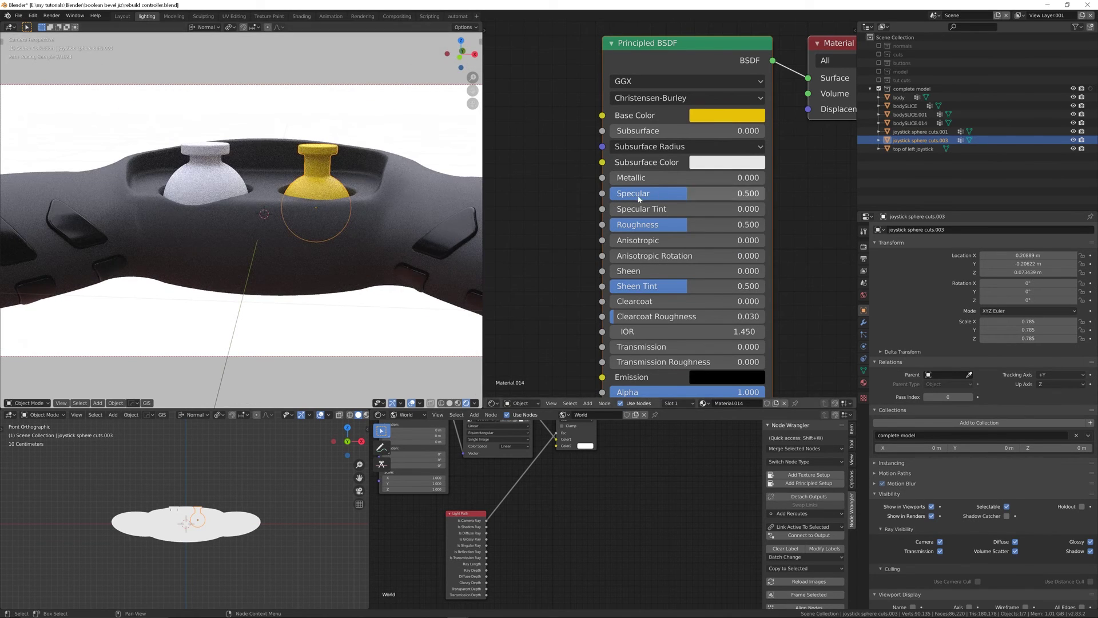
drag(658, 225, 622, 224)
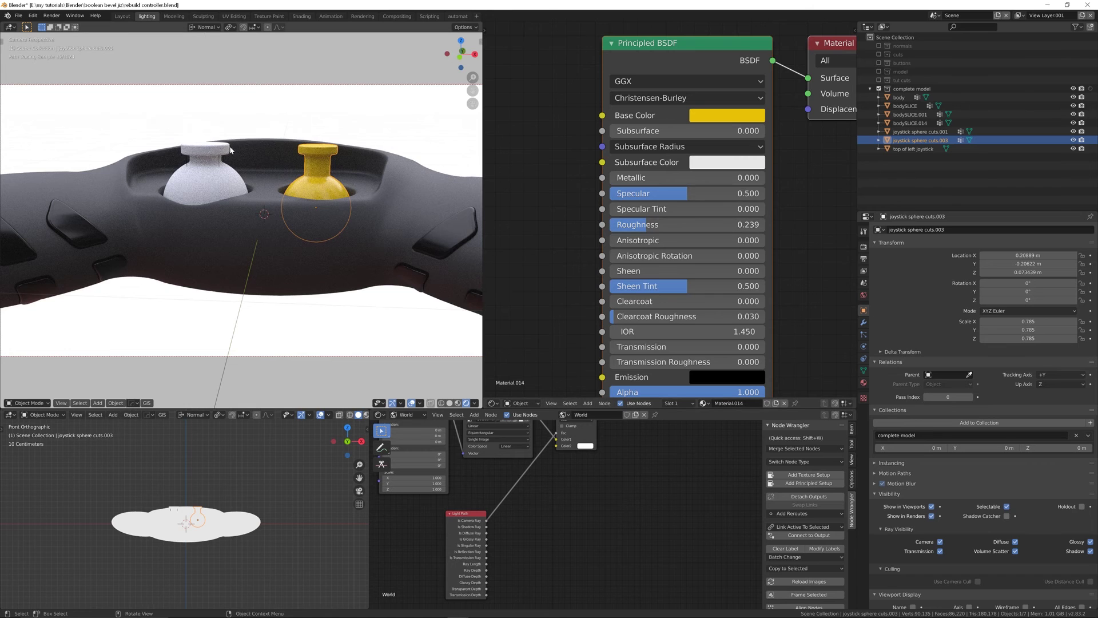
- Assign the existing orange-yellow material Material.002 to the left joystick (joystick sphere cuts.001)
middle_drag(309, 143, 311, 194)
click(229, 212)
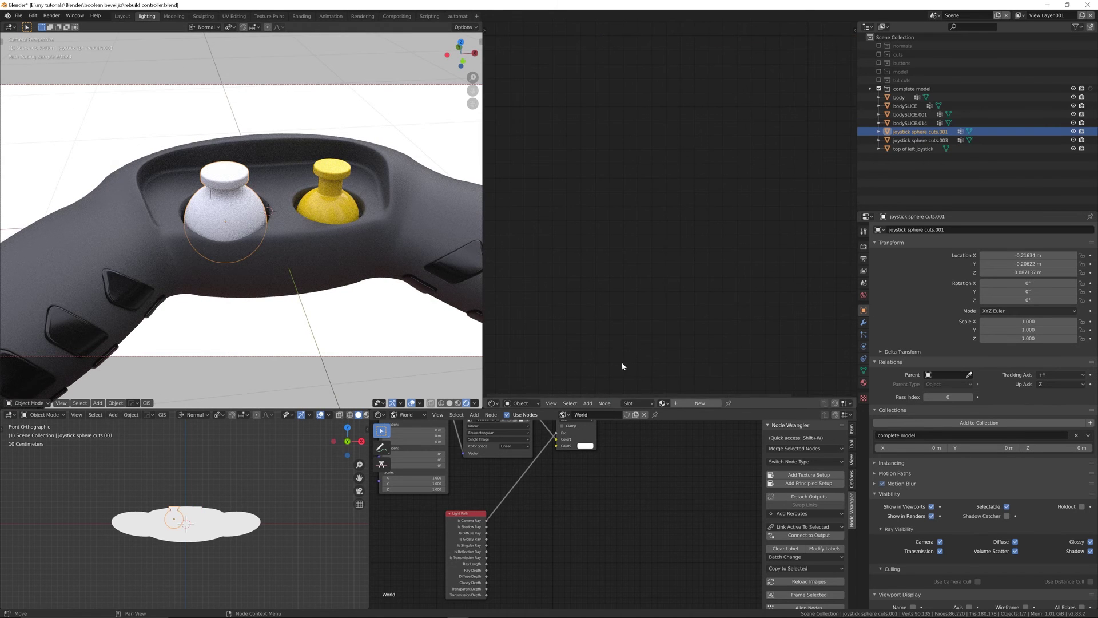
click(635, 408)
click(639, 406)
click(662, 404)
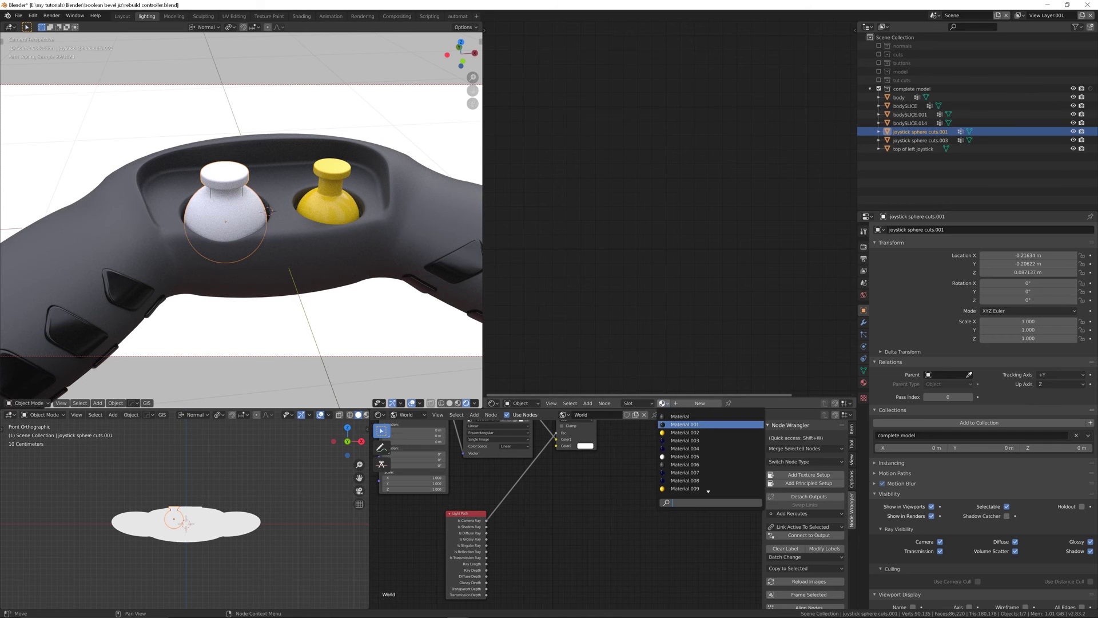
click(680, 433)
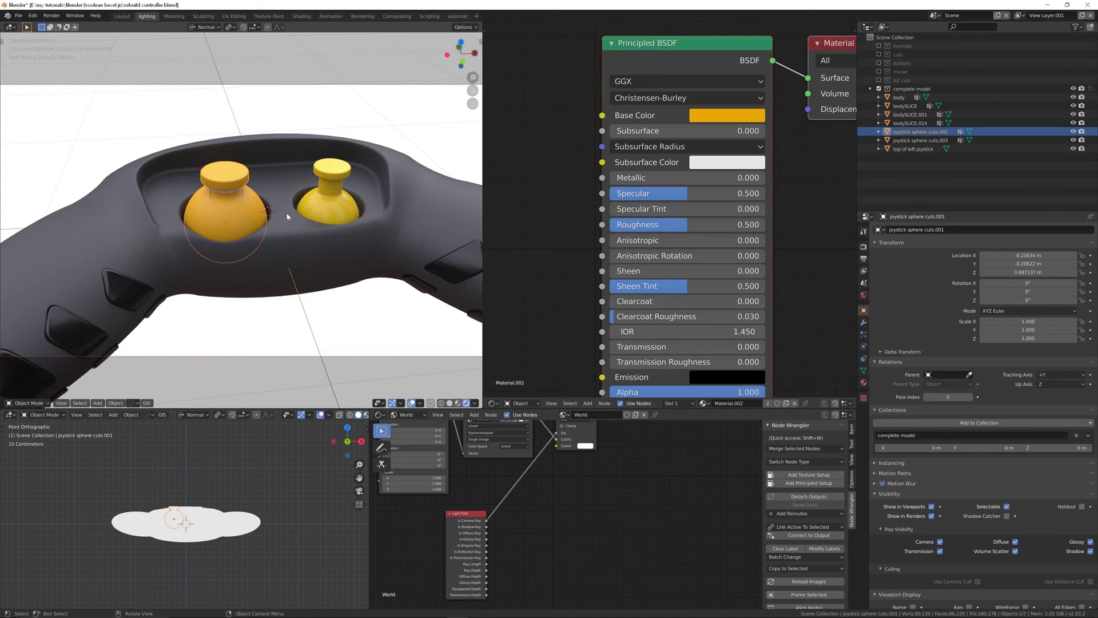
- Link the left joystick's material to the right joystick so both share Material.002
click(330, 204)
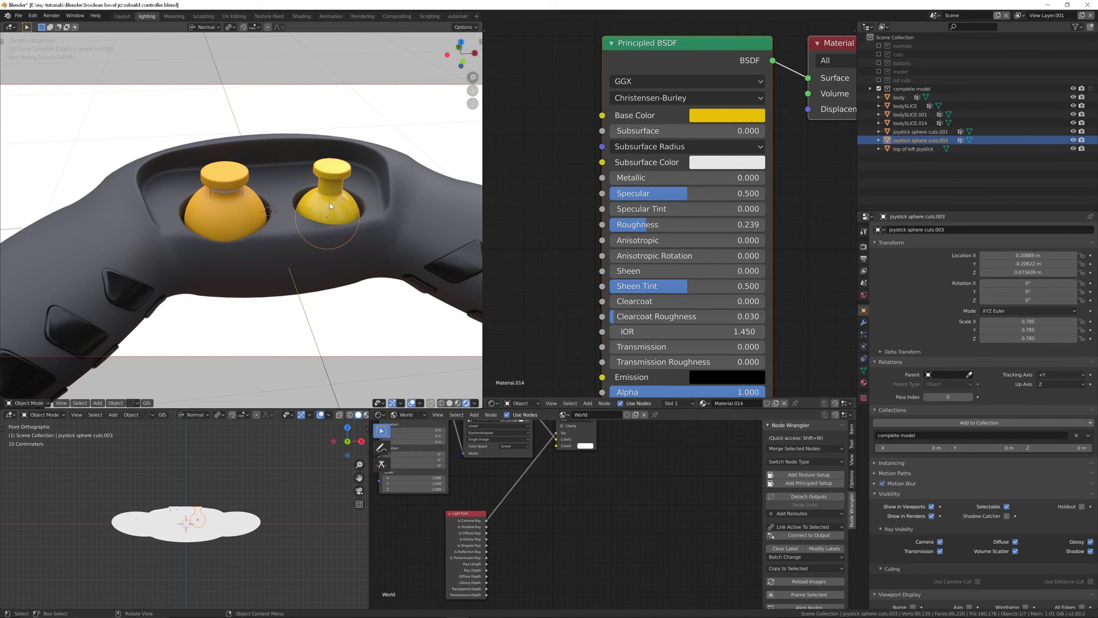
shift+click(231, 211)
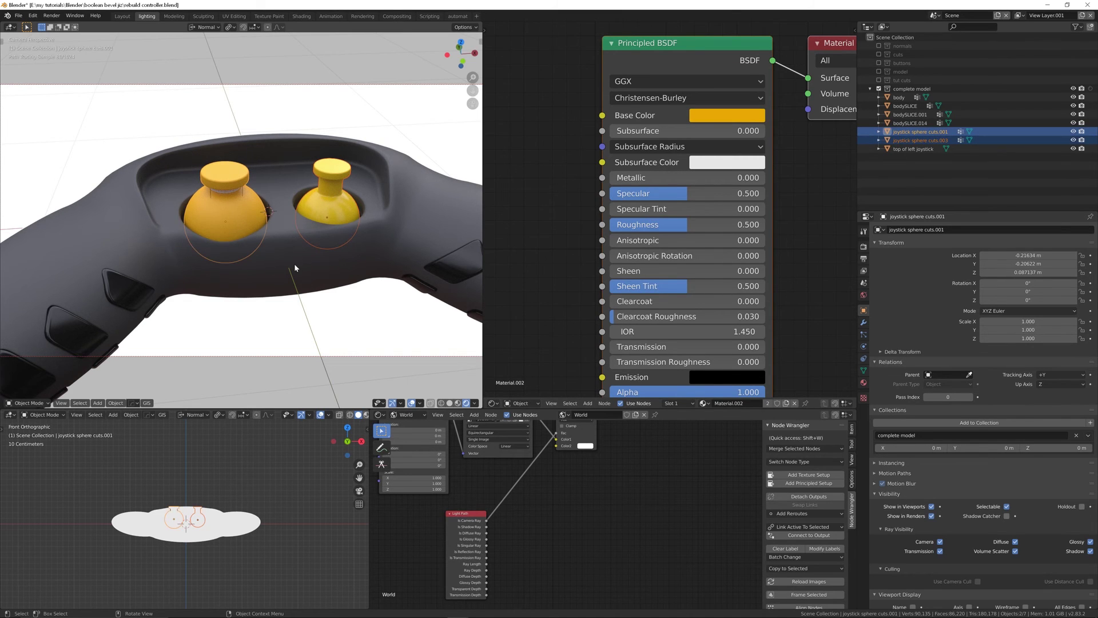
key(ctrl+l)
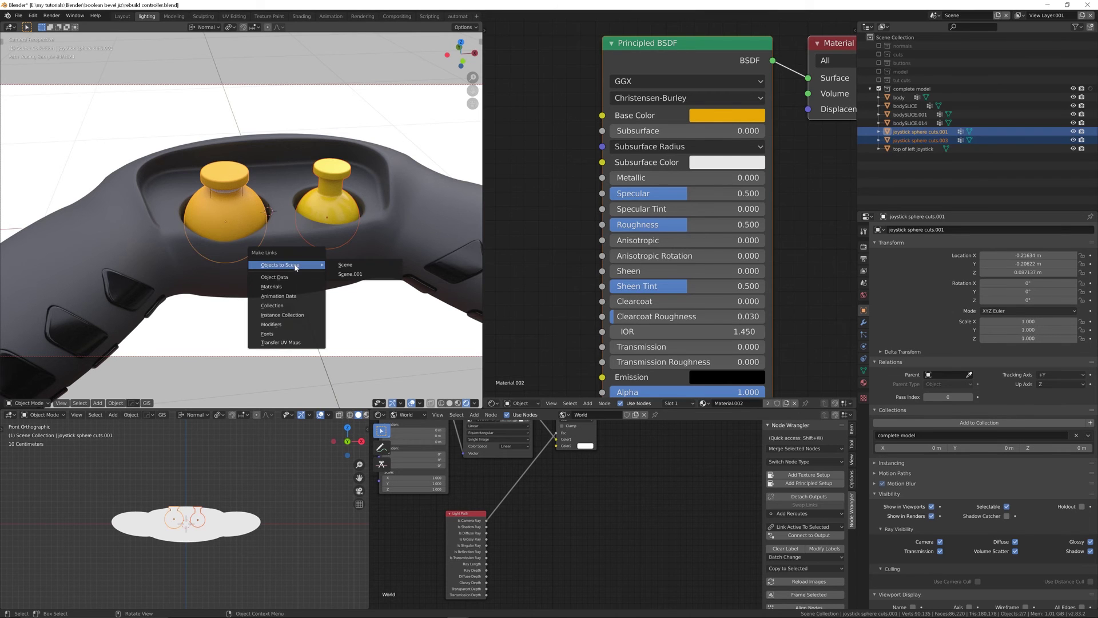
key(m)
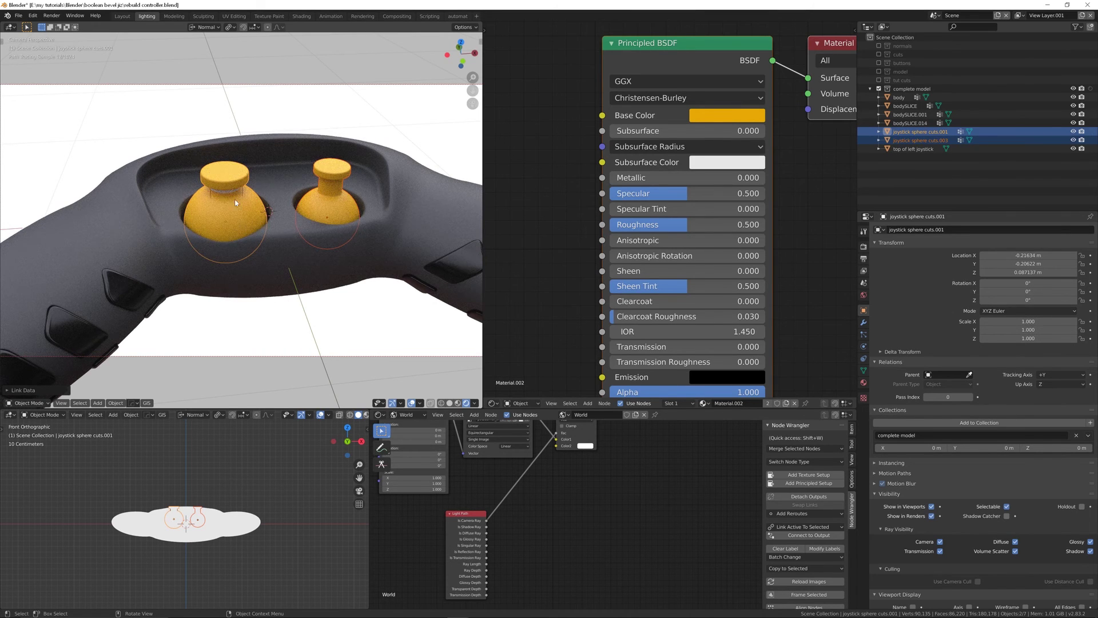
- Add a new material to the handles' outer side panels (bodySLICE) and set its Base Color to saturated blue with hue about 0.684
middle_drag(277, 152, 490, 302)
scroll(298, 212, up, 5)
click(308, 231)
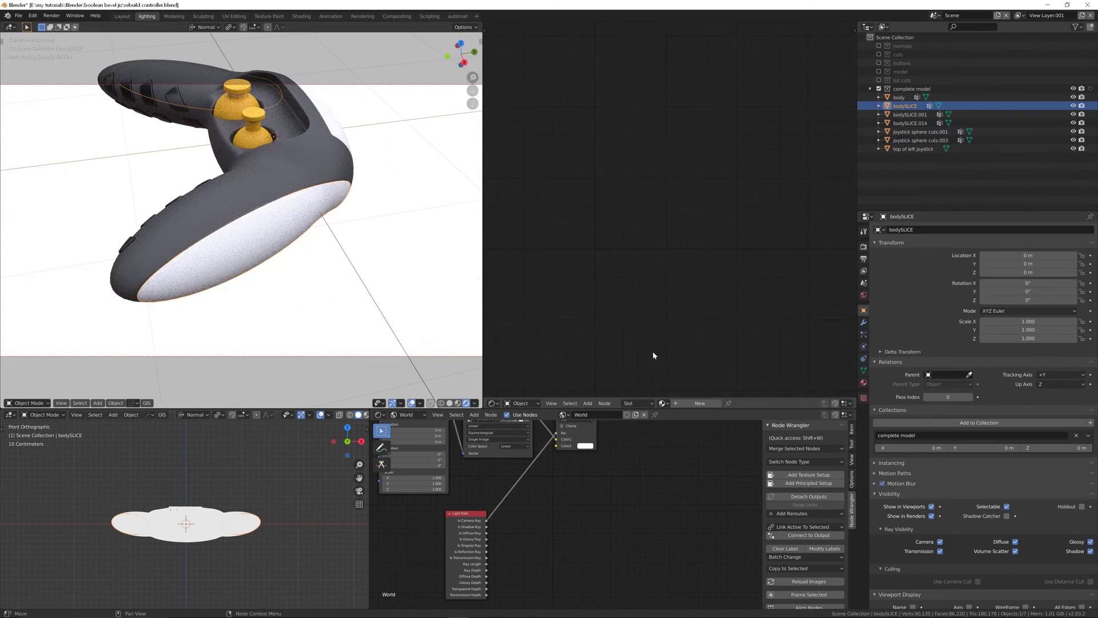
click(700, 403)
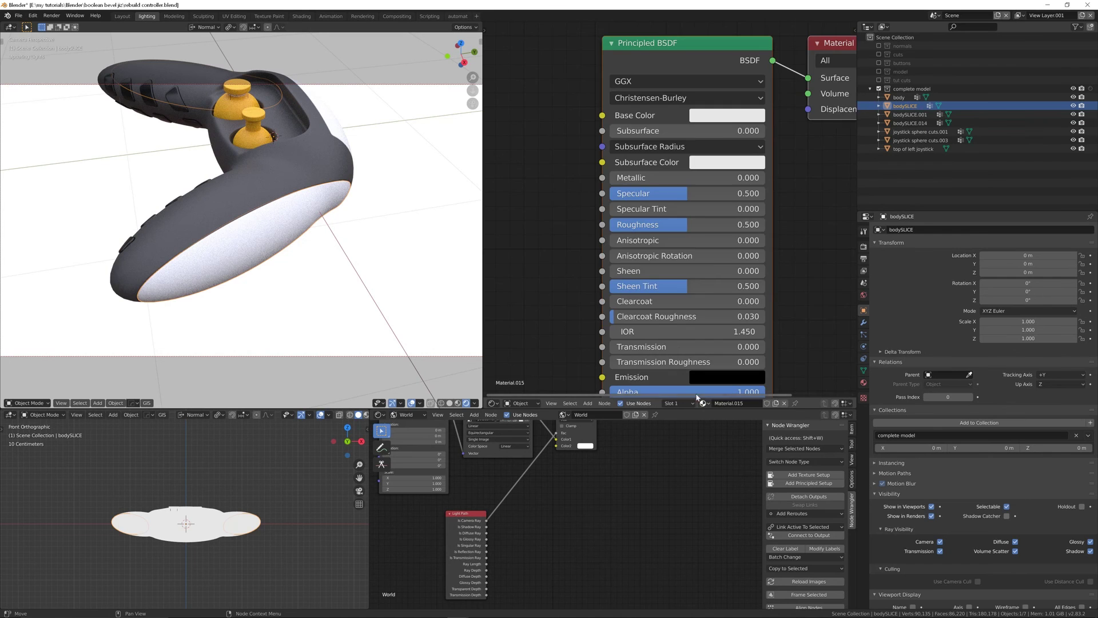
click(725, 116)
click(798, 161)
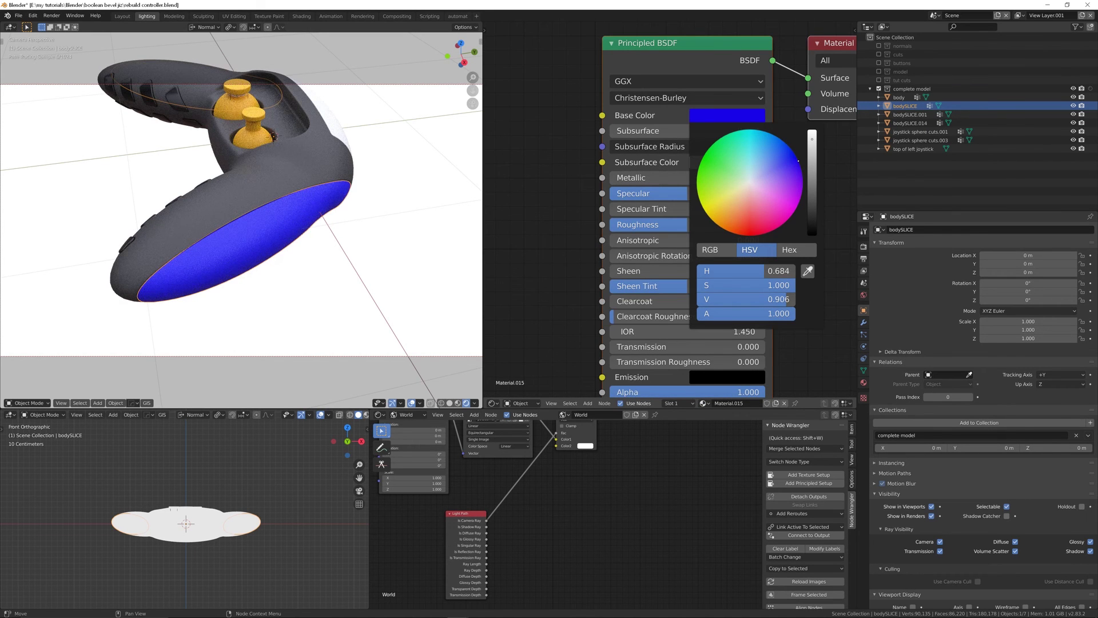
- Make the blue side panel material glass-like by setting Transmission to 1.000 and Roughness to 0.000
middle_drag(574, 312, 580, 232)
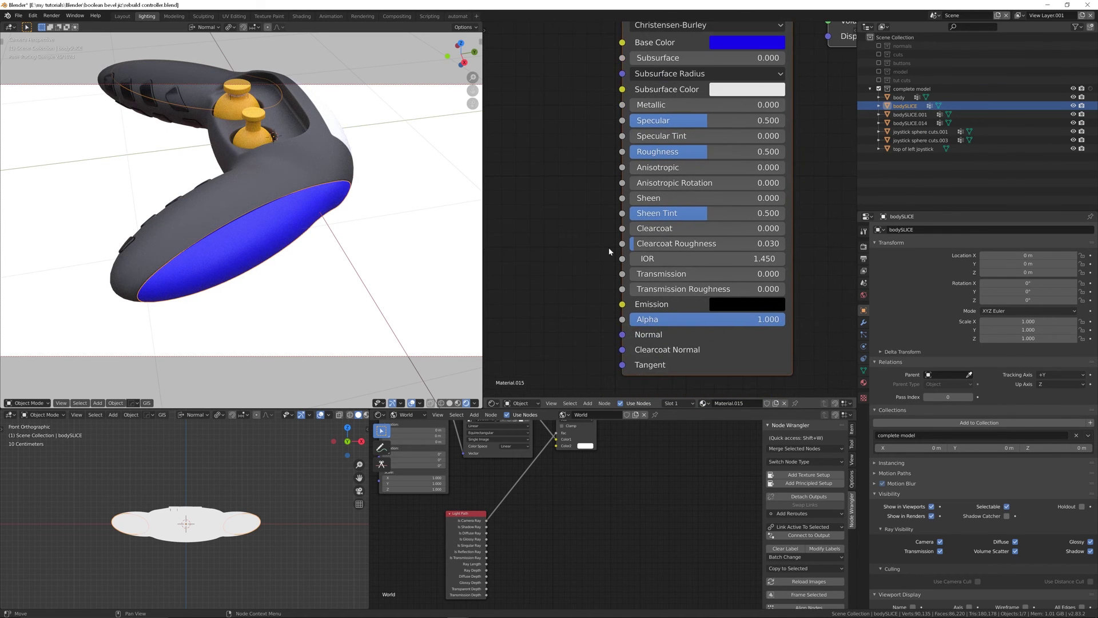
drag(664, 274, 812, 274)
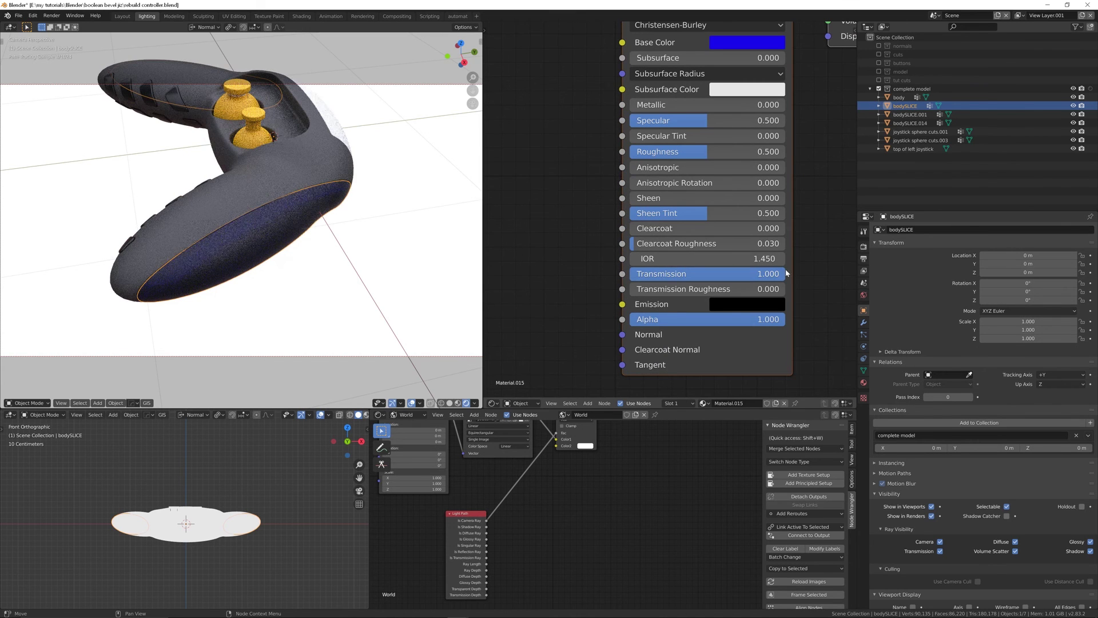
drag(696, 152, 620, 152)
- Link the blue glass material from bodySLICE to the central white panel, bodySLICE.001
middle_drag(282, 227, 319, 205)
click(336, 201)
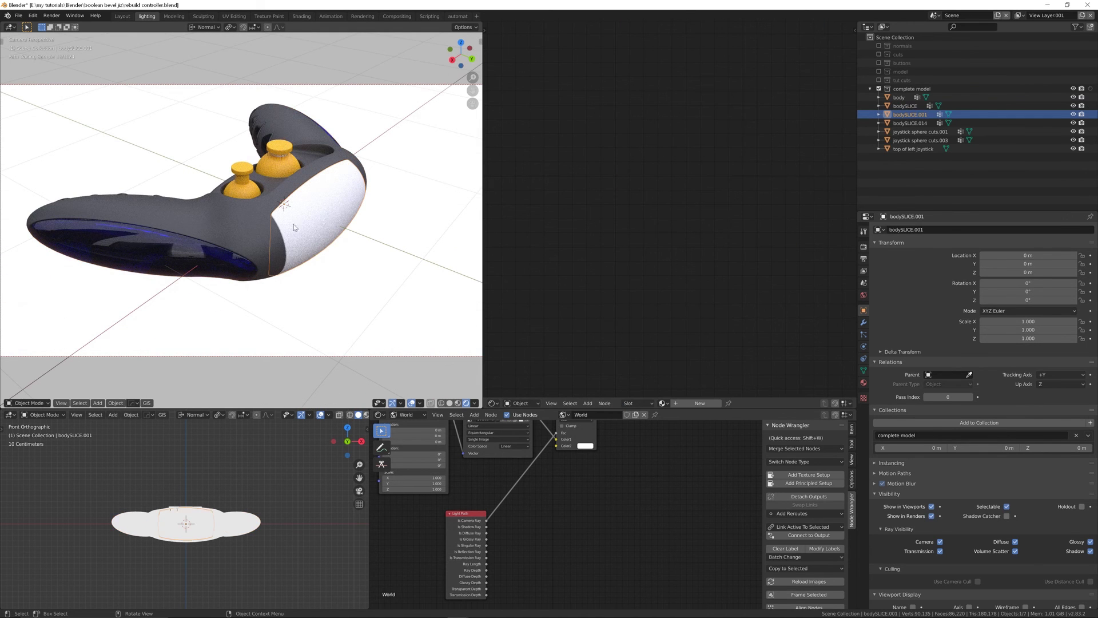
shift+click(176, 256)
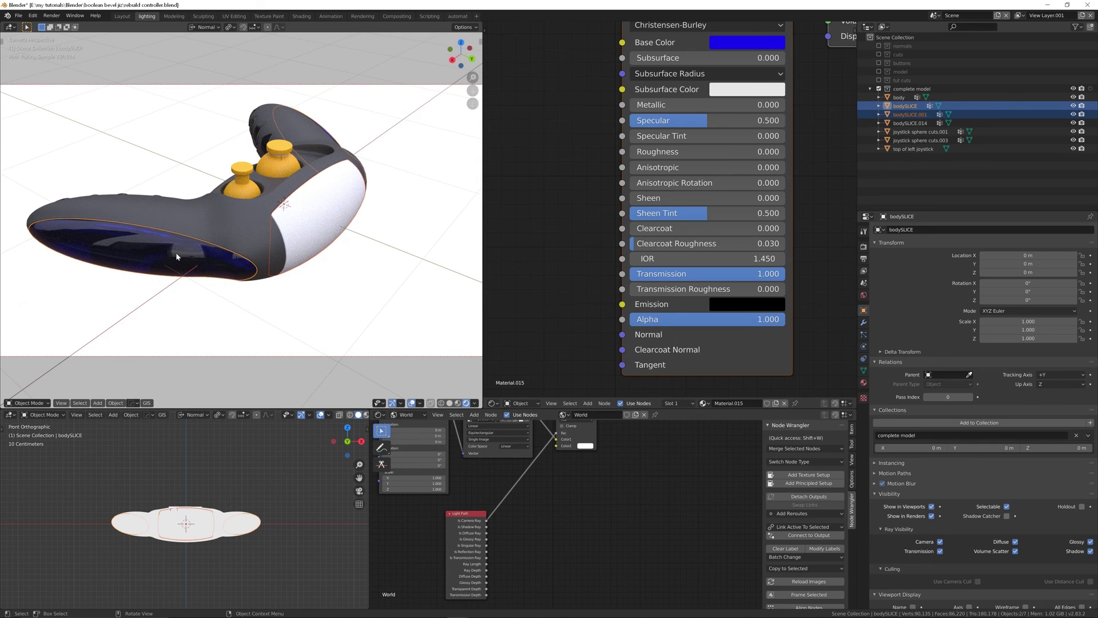
key(ctrl+l)
mouse_move(176, 256)
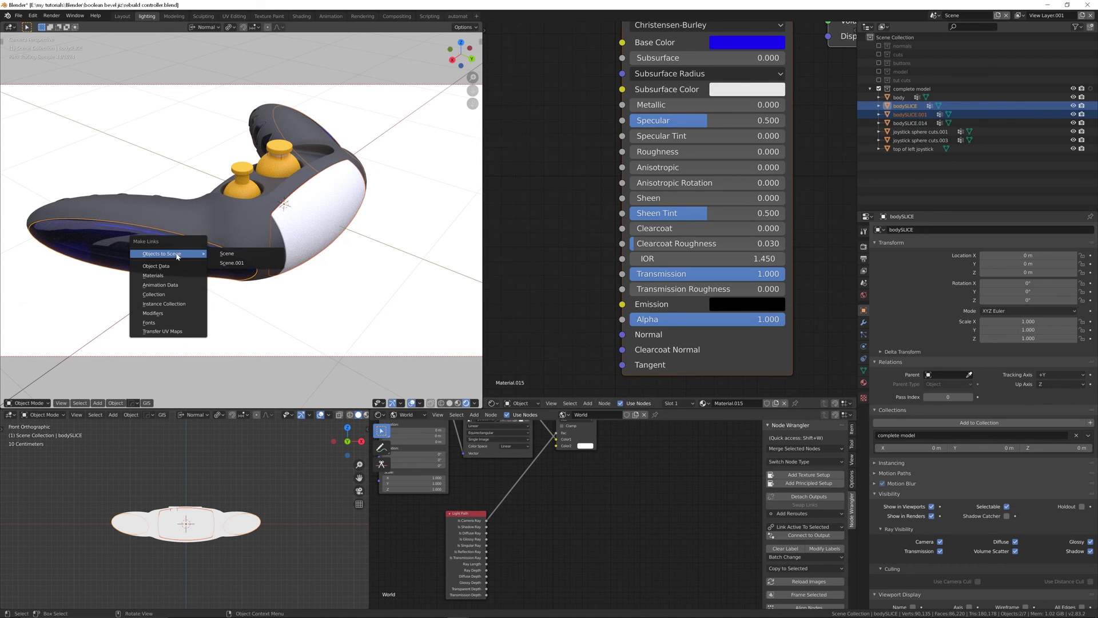
click(153, 275)
middle_drag(302, 216, 282, 223)
- Add a plane mesh at the controller's centre and scale it up about 5.286 times as a floor
middle_drag(310, 214, 319, 274)
scroll(243, 229, up, 3)
click(280, 262)
mouse_move(204, 227)
middle_down()
mouse_move(206, 263)
mouse_move(211, 227)
middle_up()
key(shift+a)
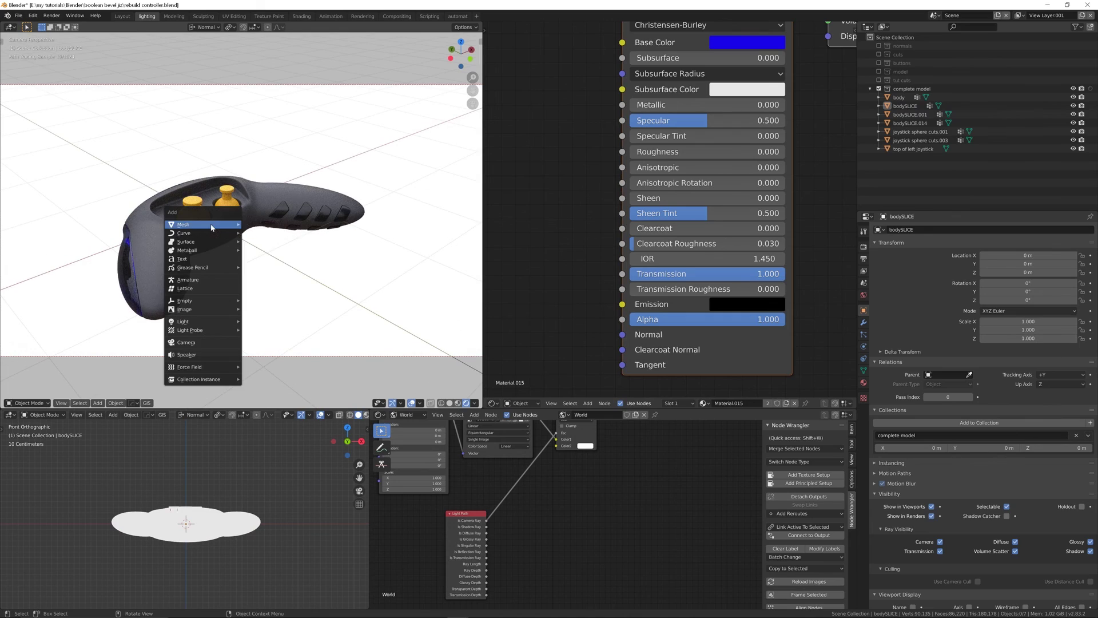
mouse_move(211, 227)
click(256, 225)
key(s)
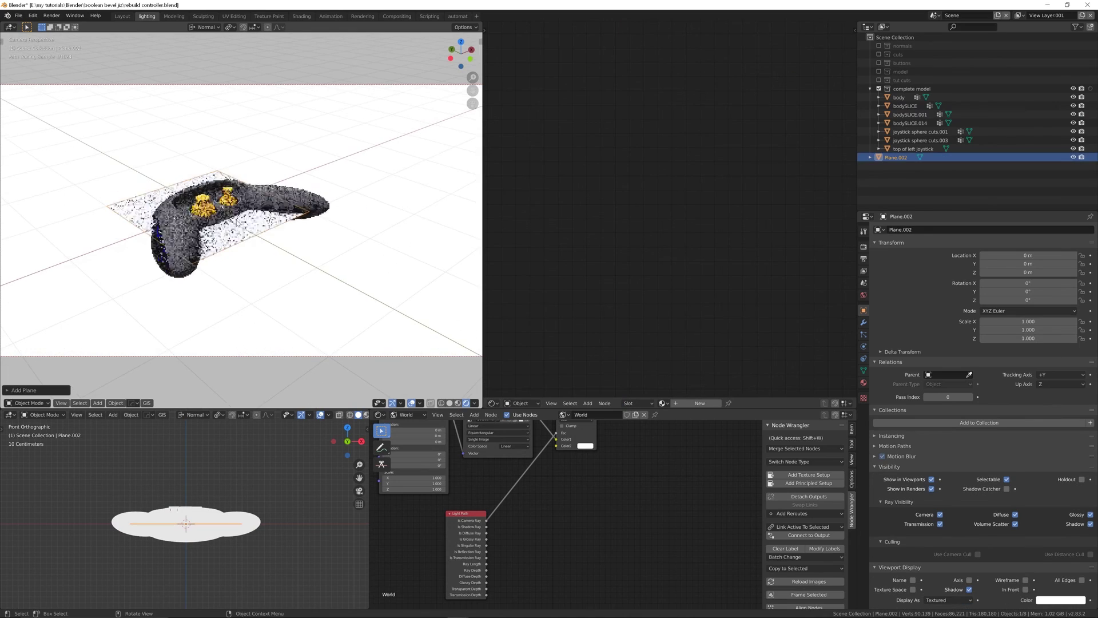
click(400, 256)
- Move the floor plane down along Z to about -0.328 m, just beneath the controller
key(g)
key(z)
click(232, 452)
key(g)
key(z)
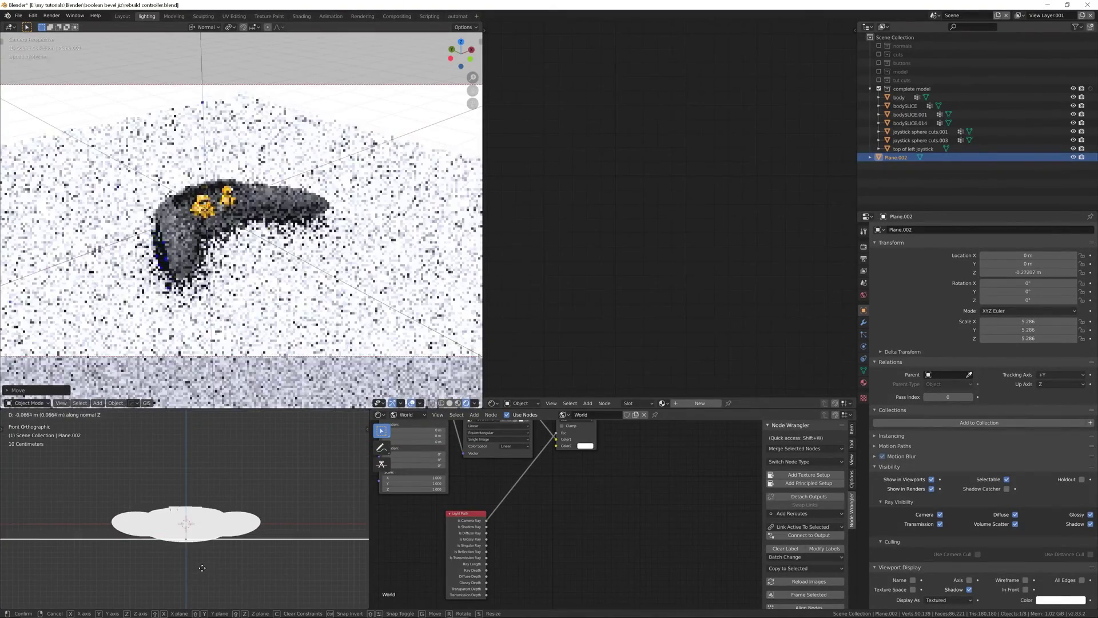
click(203, 569)
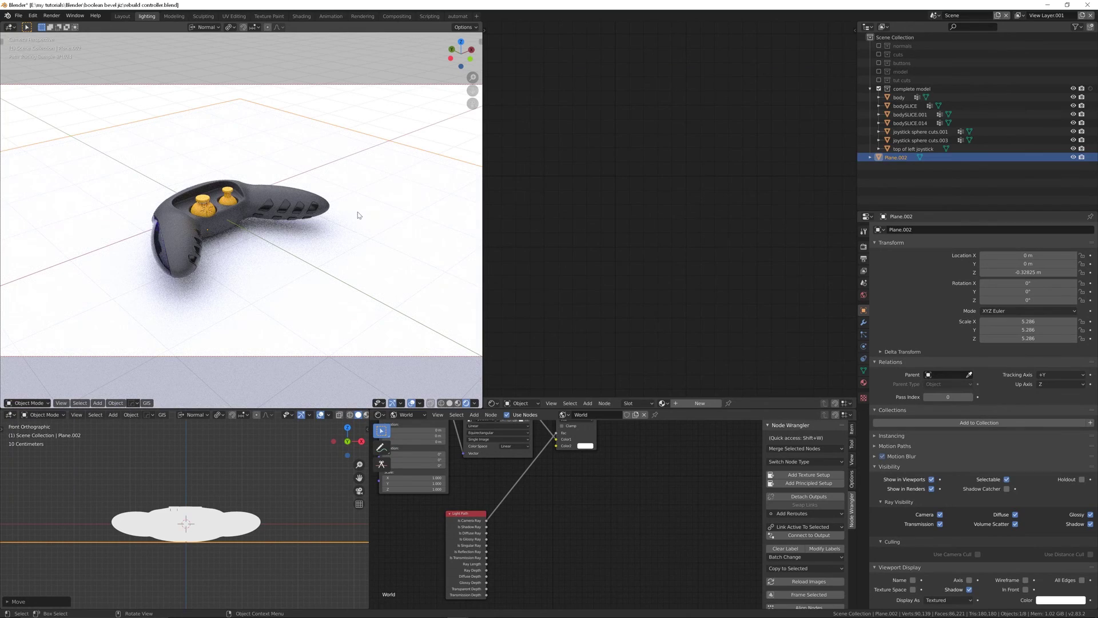
- Add a new material to the floor plane, set its Roughness to 0.000, and check the controller's reflection
click(700, 403)
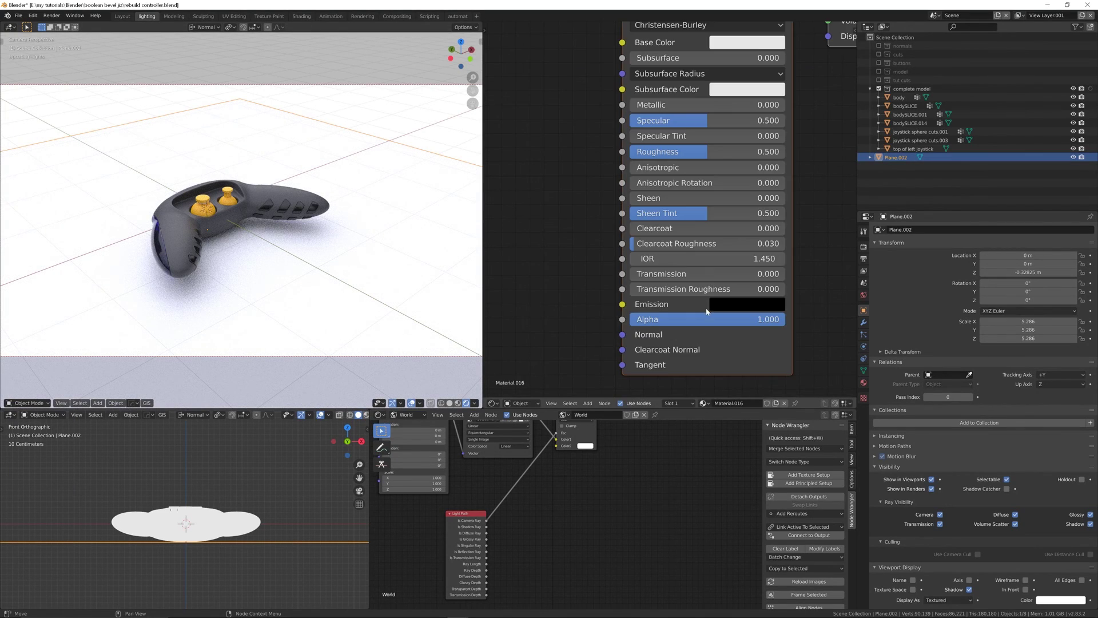
middle_drag(678, 85, 674, 192)
drag(691, 259, 614, 258)
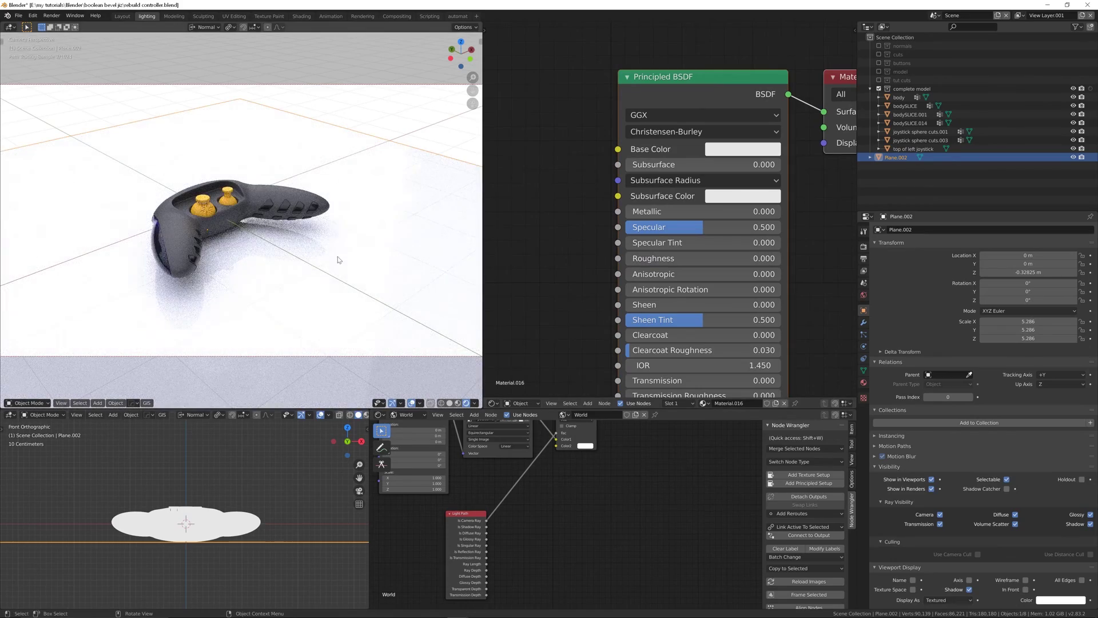
ctrl+middle_drag(201, 229, 171, 243)
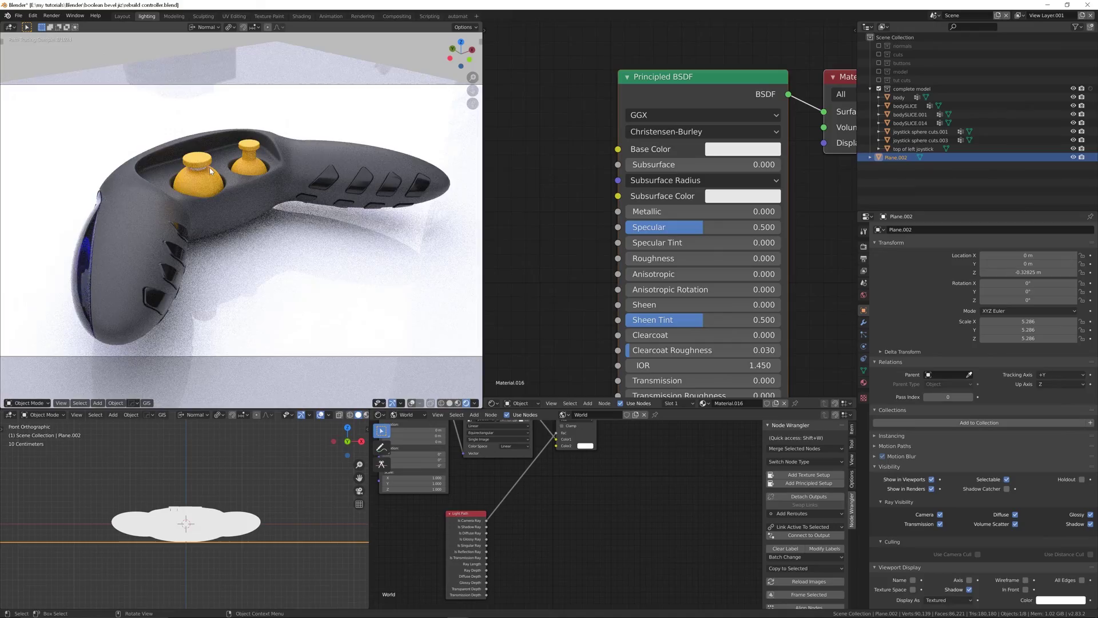
mouse_move(240, 163)
middle_down()
mouse_move(264, 171)
mouse_move(171, 170)
mouse_move(260, 185)
middle_up()
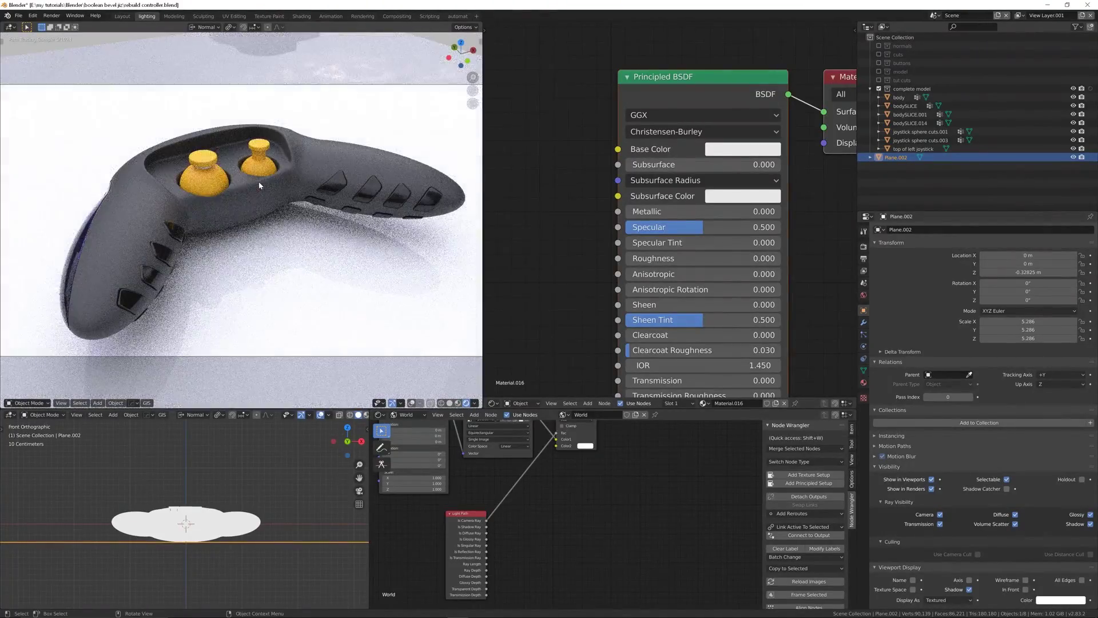